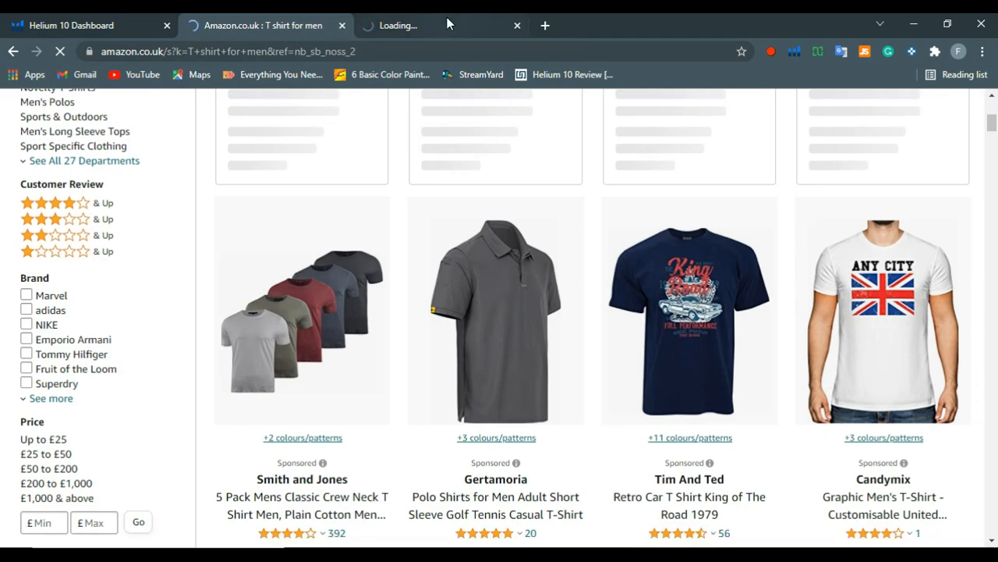
Copy the product image of the Candymix Graphic Men's T-Shirt from the Amazon.co.uk search results.
left_click(447, 22)
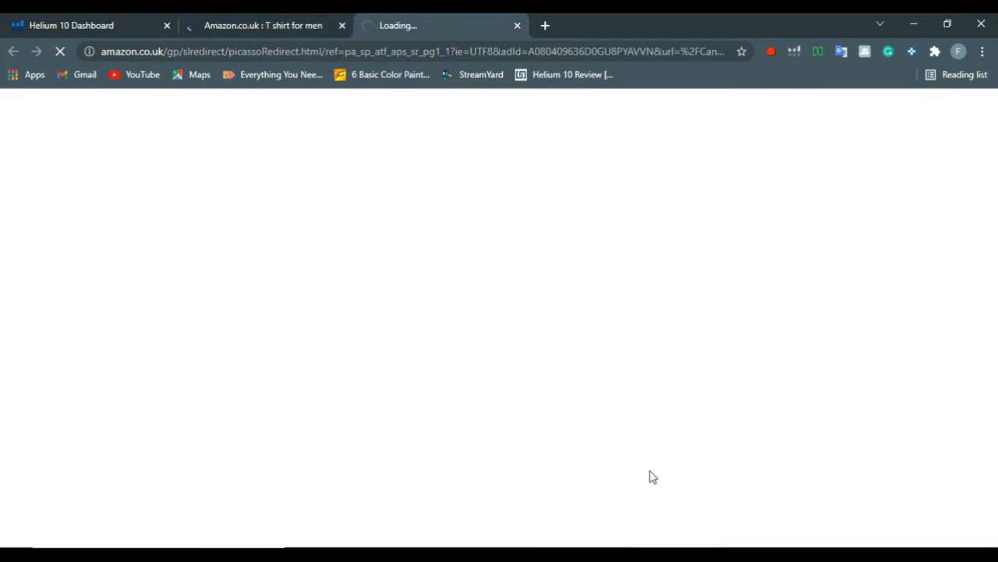
left_click(289, 18)
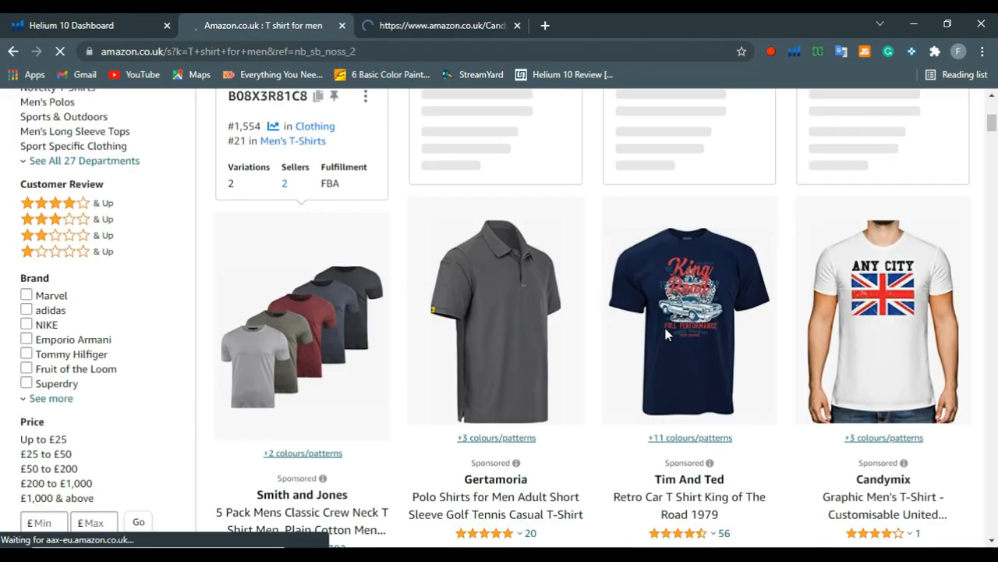
right_click(866, 296)
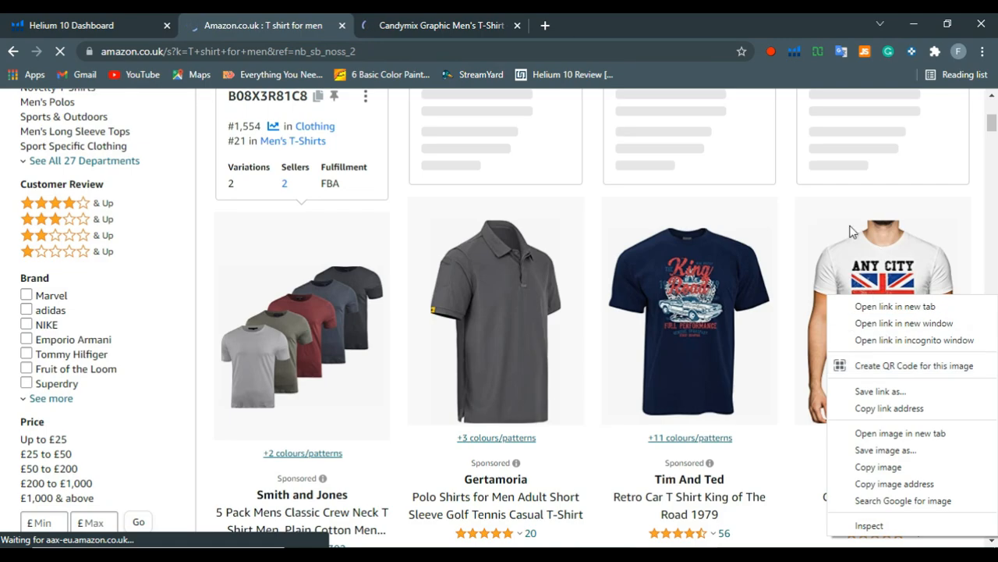
left_click(894, 468)
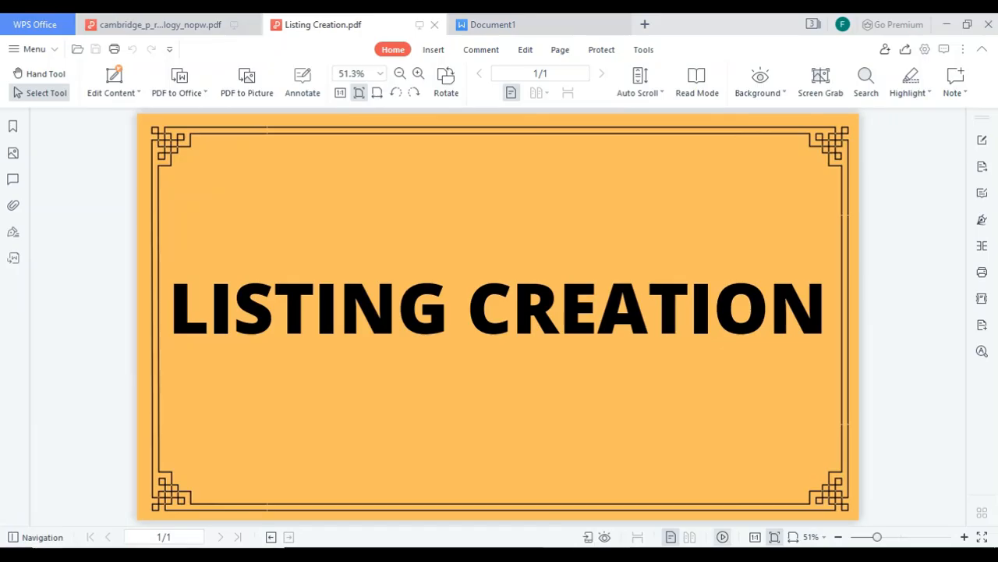
Switch to Document1 in WPS Office and paste the copied T-shirt image into the blank page.
left_click(521, 26)
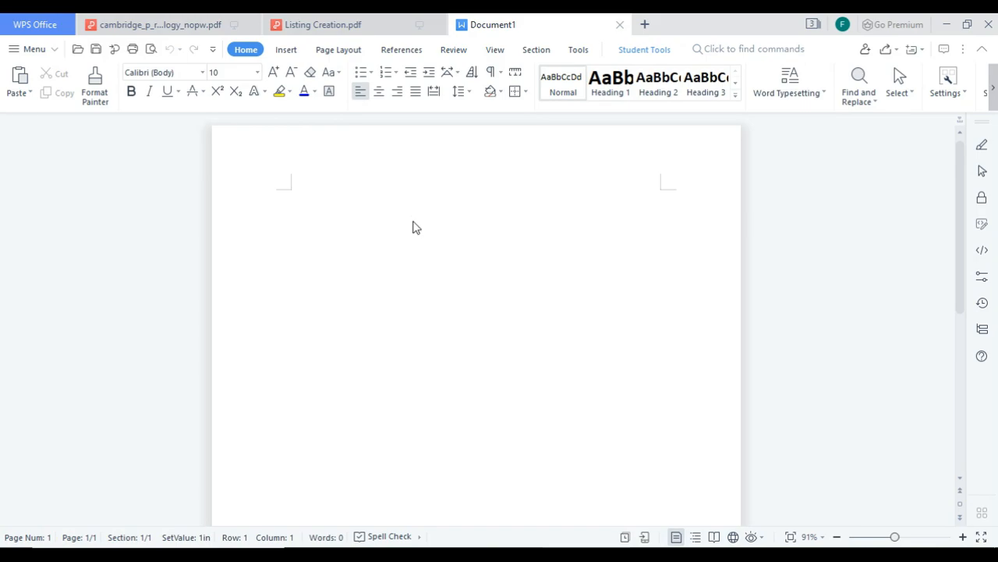
right_click(444, 223)
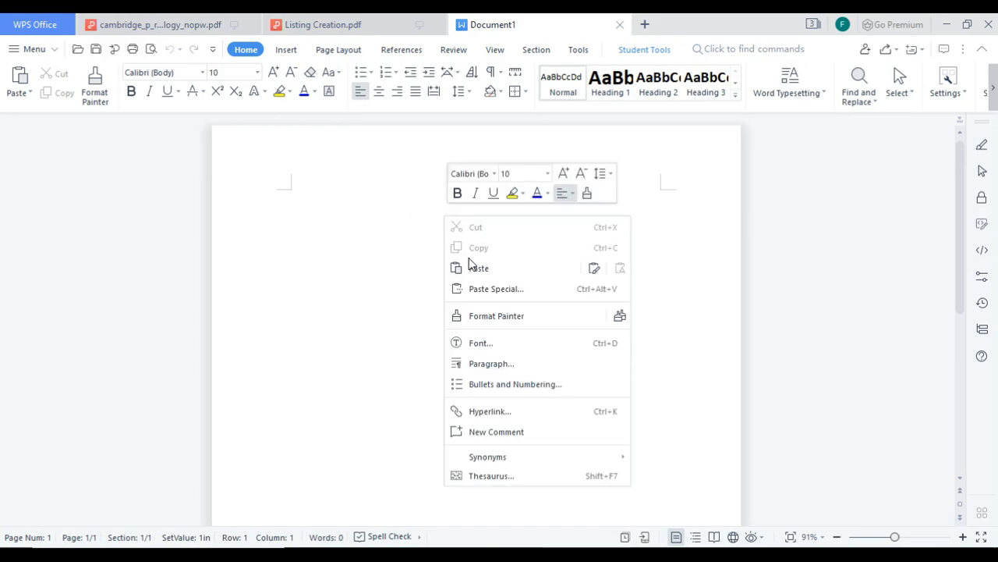
left_click(484, 275)
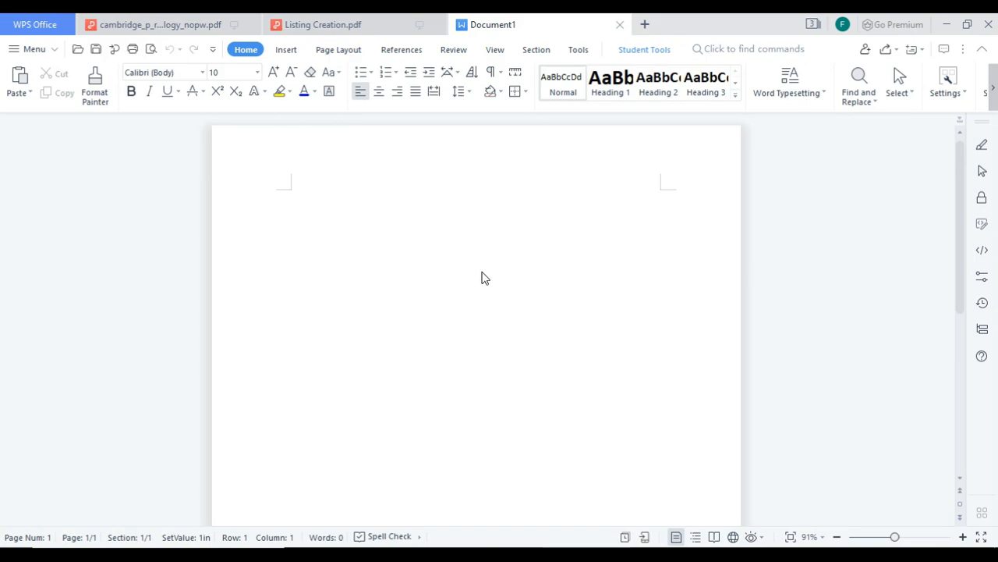
Apply text wrapping to the T-shirt picture, shrink it to about 2.93 by 2.19 in and place it near the page's right margin.
left_click(361, 298)
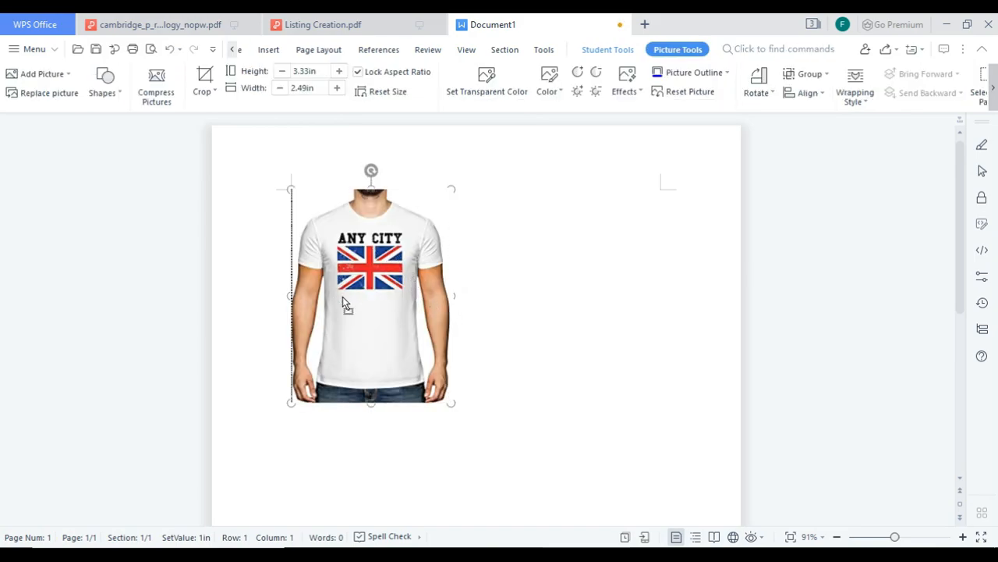
left_click(471, 221)
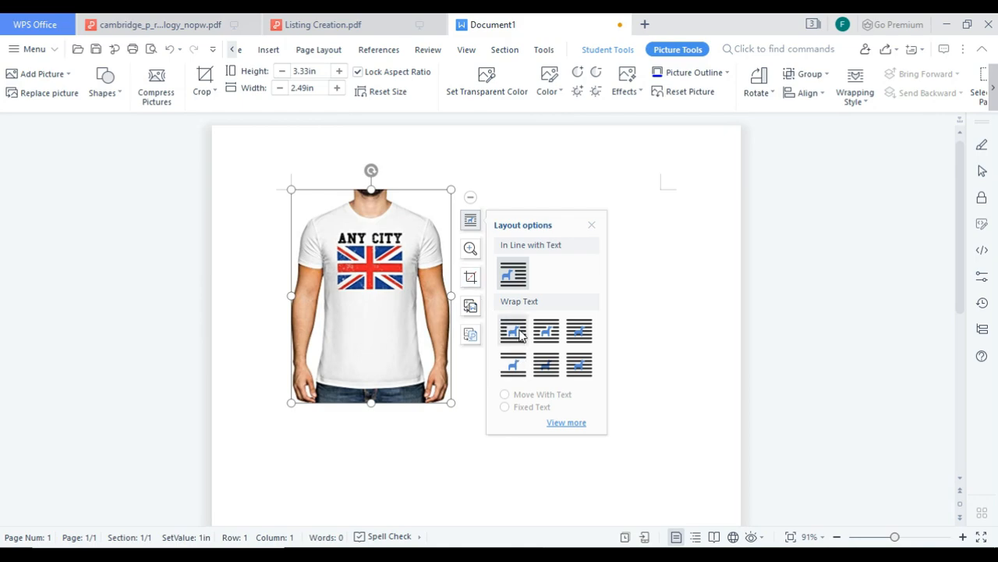
left_click(646, 370)
left_click_drag(357, 303, 547, 309)
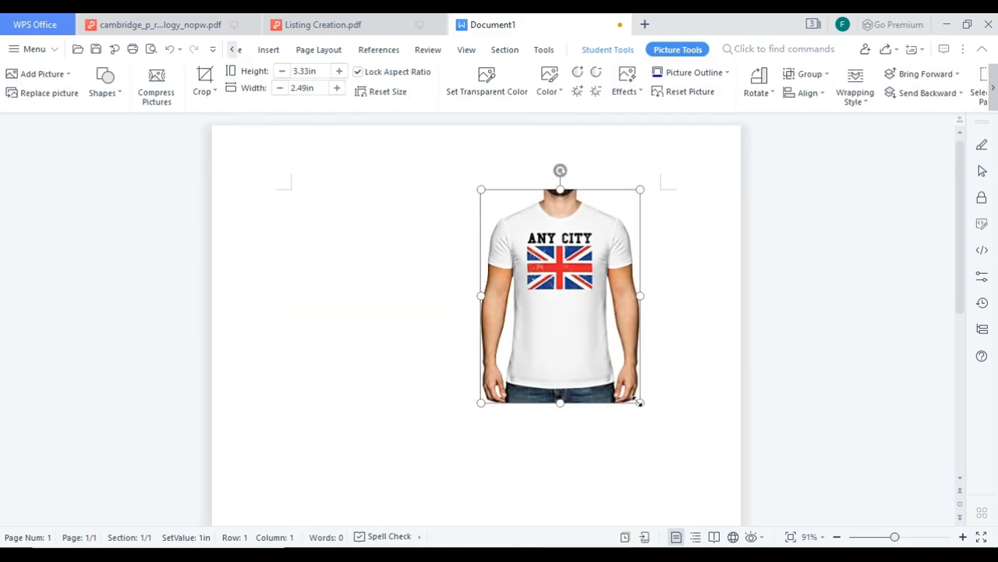
left_click_drag(638, 408, 620, 379)
left_click_drag(503, 221, 544, 232)
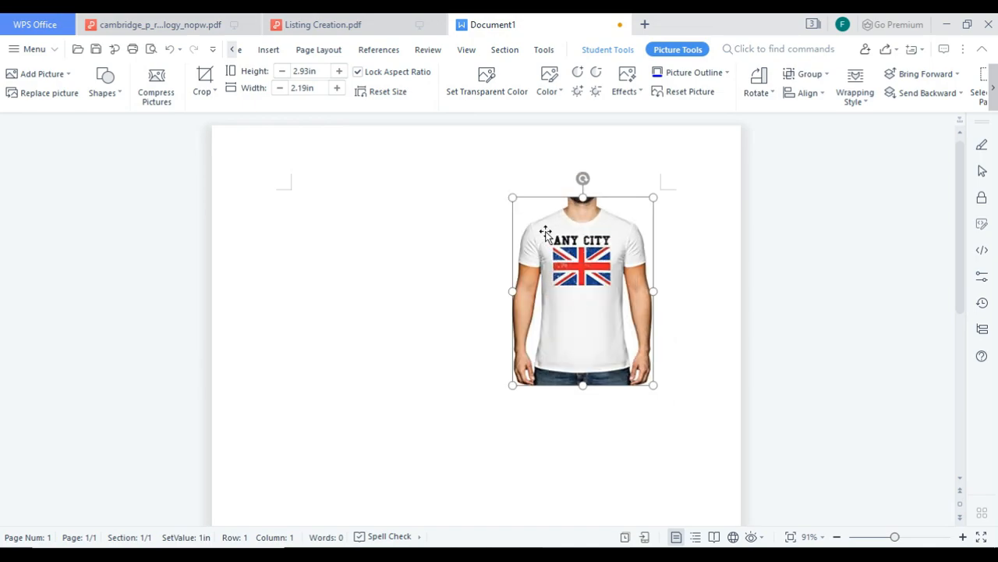
left_click(377, 279)
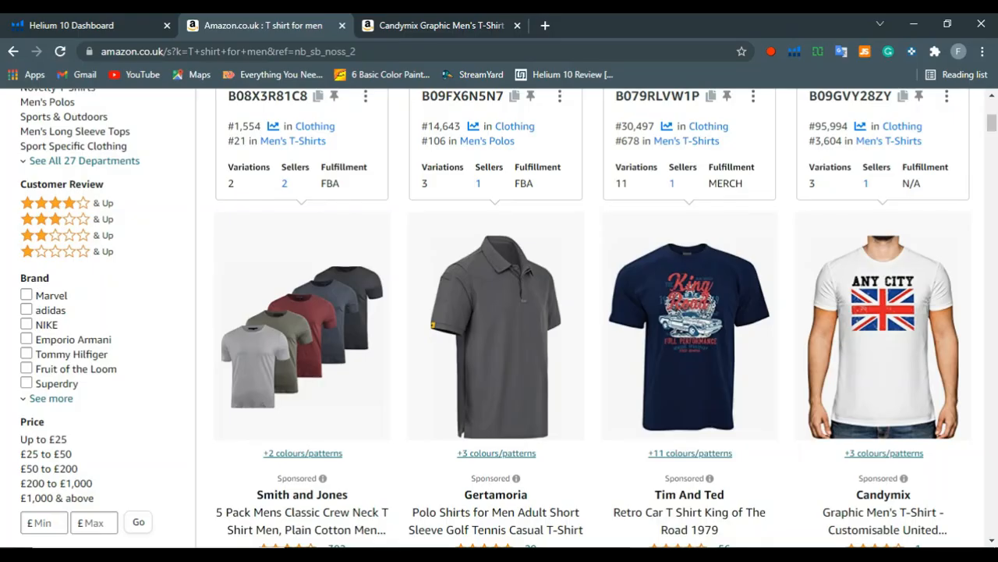
Return to the Amazon search results and open the £6.00 PUMA Men's Ess Logo Tee T-Shirt listing in a new tab.
scroll(539, 424, "down", 5)
scroll(539, 423, "up", 2)
scroll(540, 423, "up", 1)
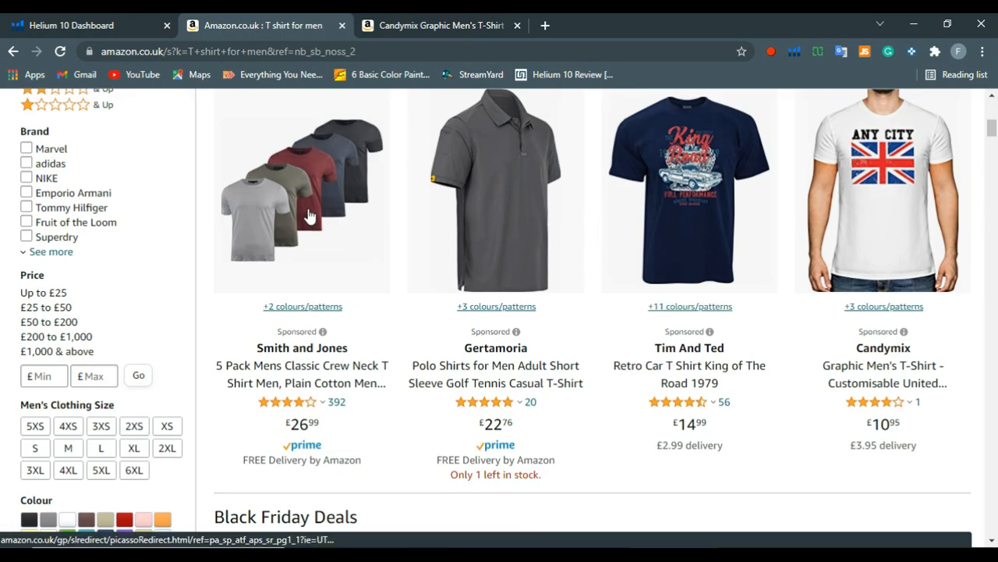
scroll(309, 216, "down", 8)
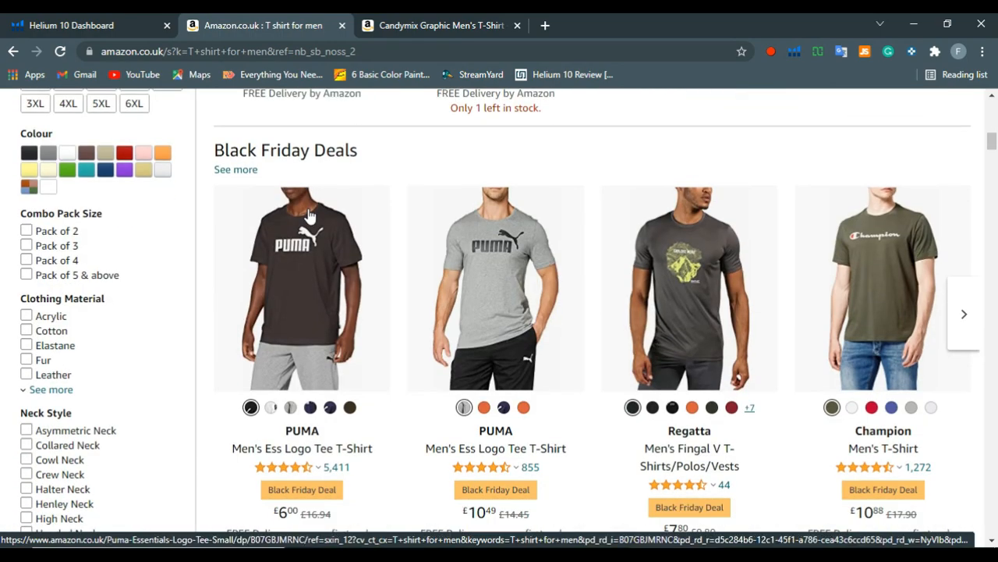
scroll(309, 210, "down", 5)
scroll(309, 211, "up", 2)
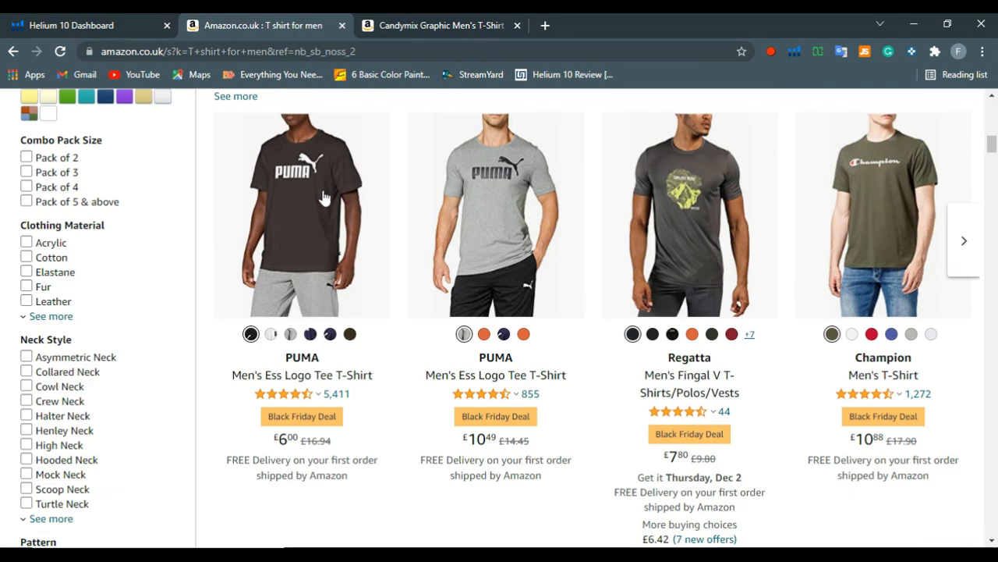
right_click(278, 164)
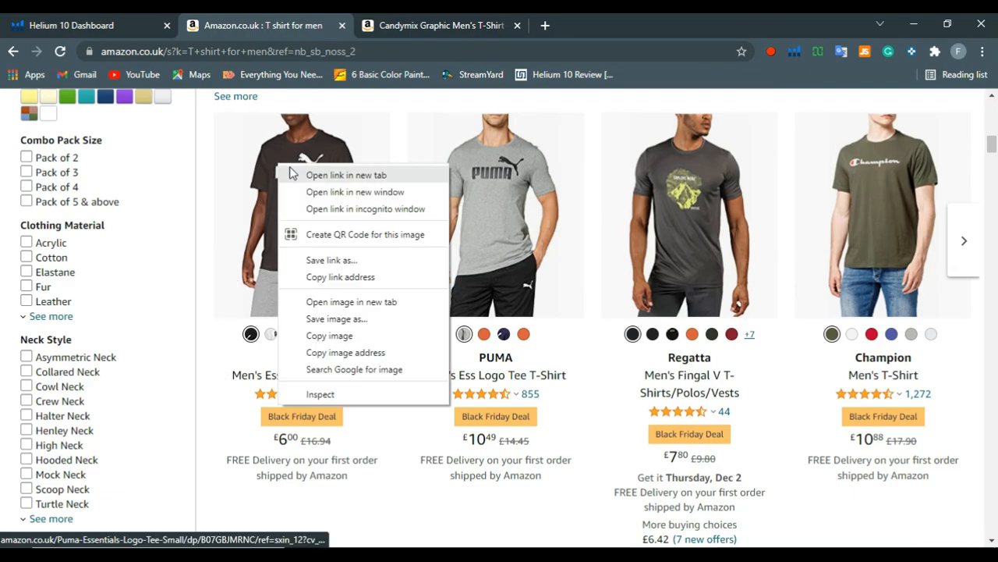
key("Escape")
left_click(609, 19)
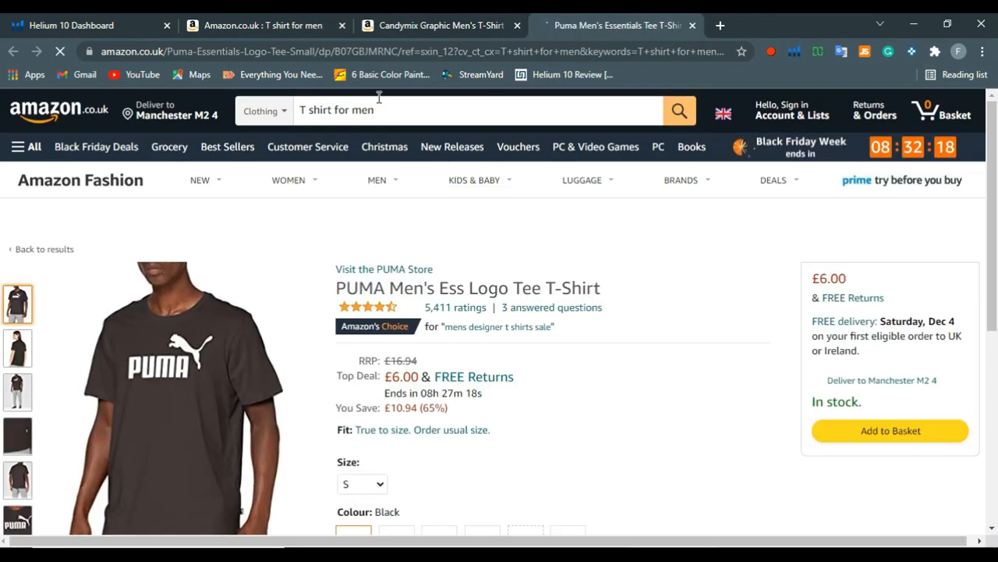
Copy the ASIN B07GBJMRNC from the PUMA T-shirt listing's web address.
left_click_drag(335, 52, 399, 50)
right_click(412, 53)
left_click(445, 128)
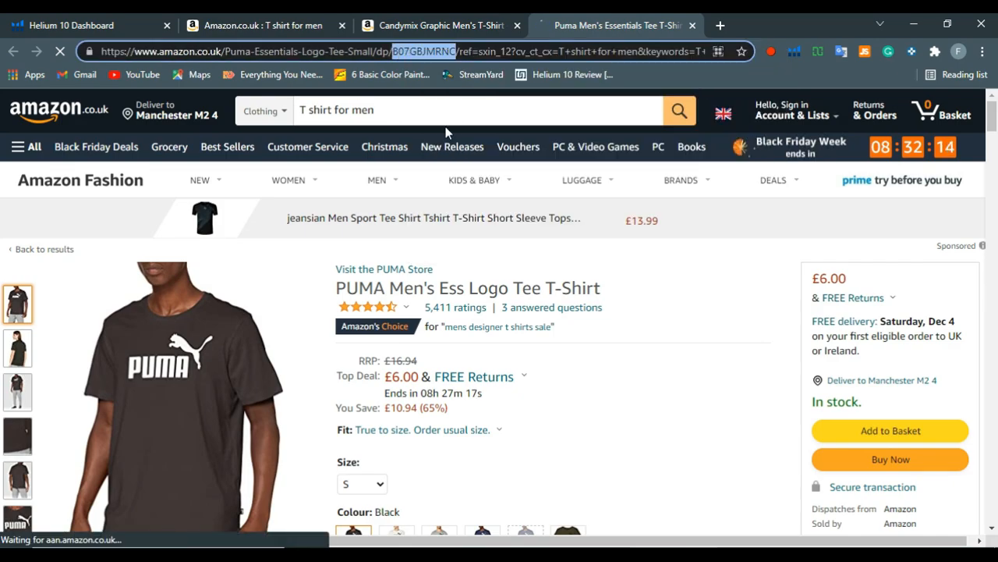
mouse_move(399, 181)
Open the Cerebro reverse product lookup tool from the Helium 10 dashboard in a new tab.
left_click(152, 21)
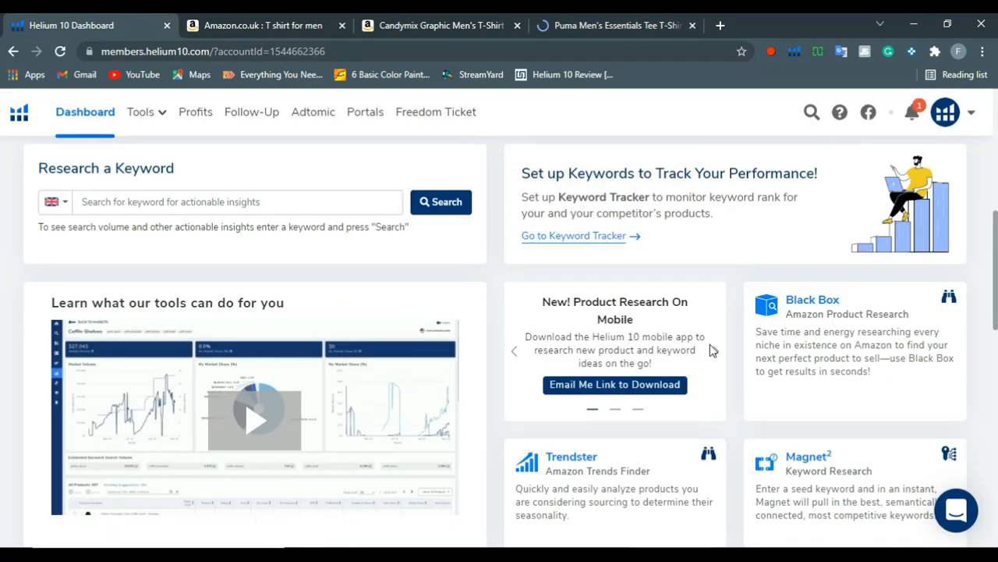
scroll(569, 258, "down", 5)
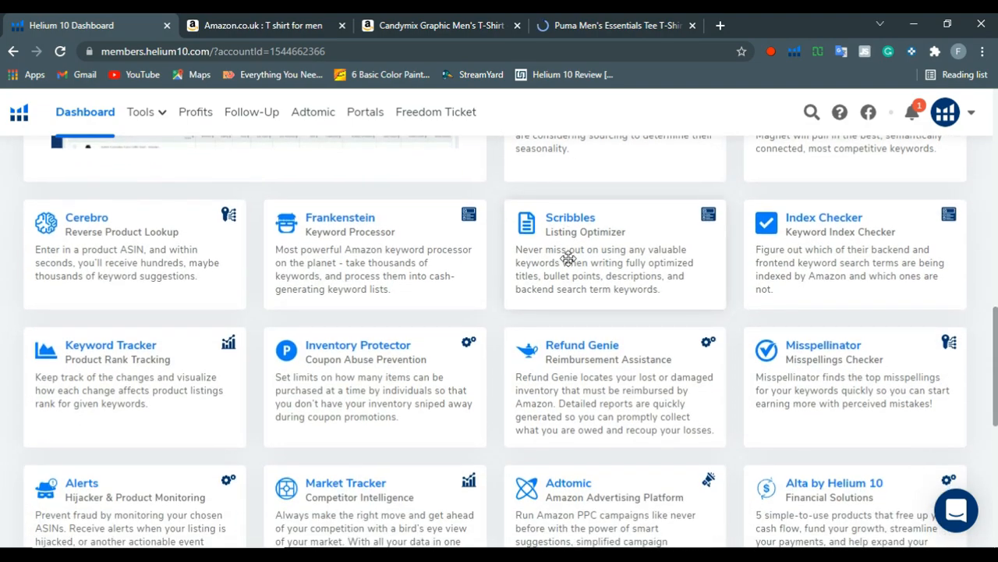
right_click(100, 223)
left_click(146, 224)
left_click(300, 20)
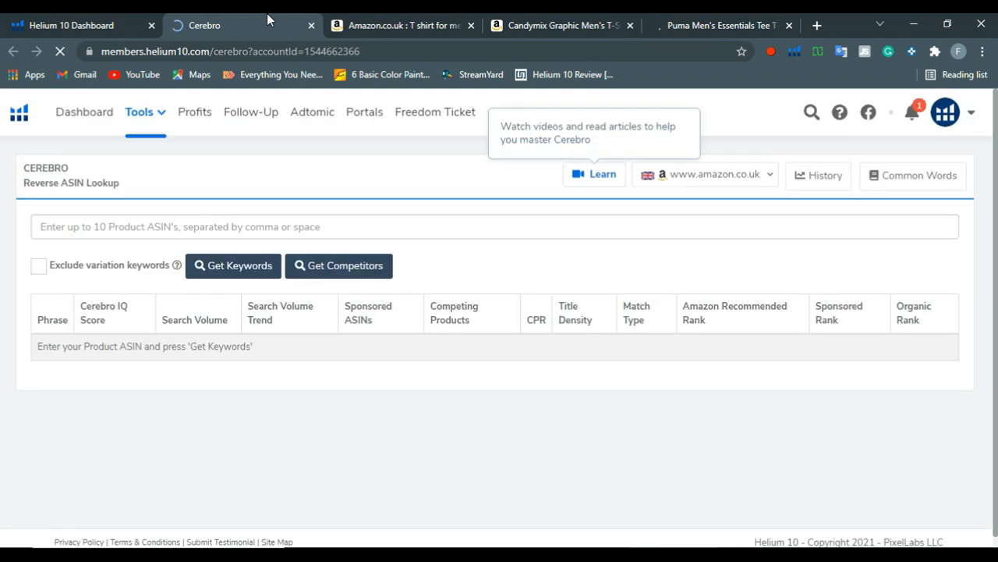
Enter the ASIN B07GBJMRNC in Cerebro and get its competitors.
right_click(155, 232)
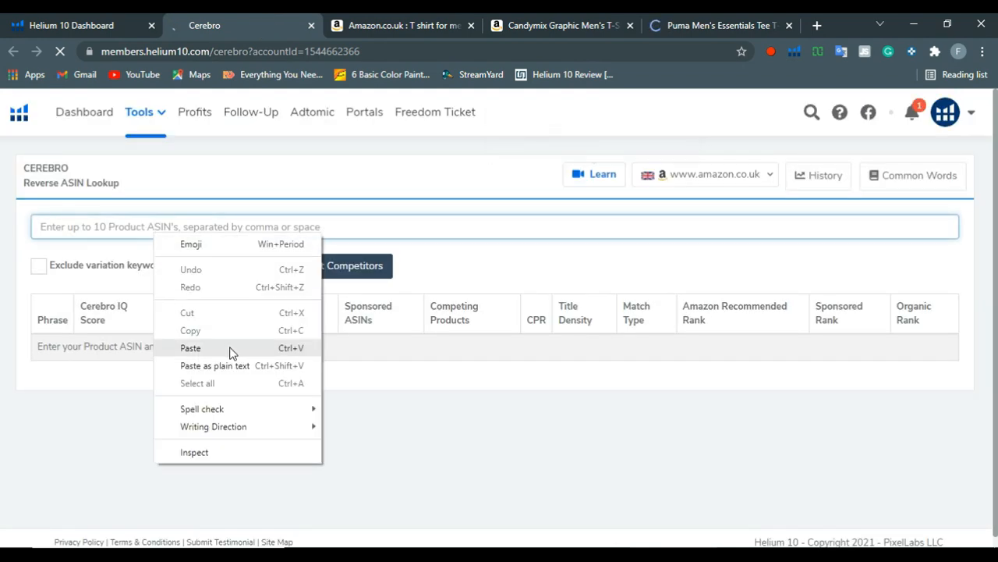
left_click(229, 348)
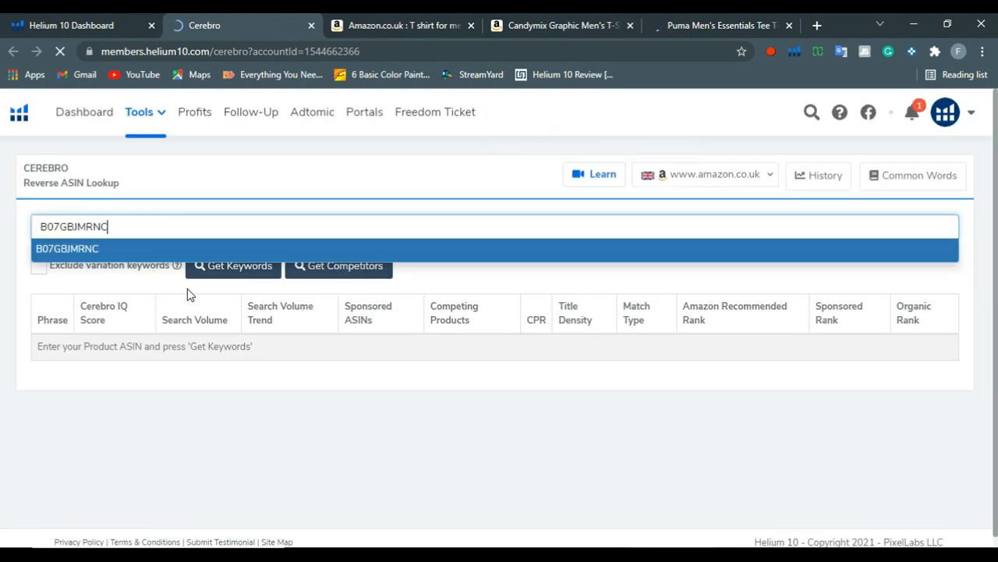
left_click(100, 257)
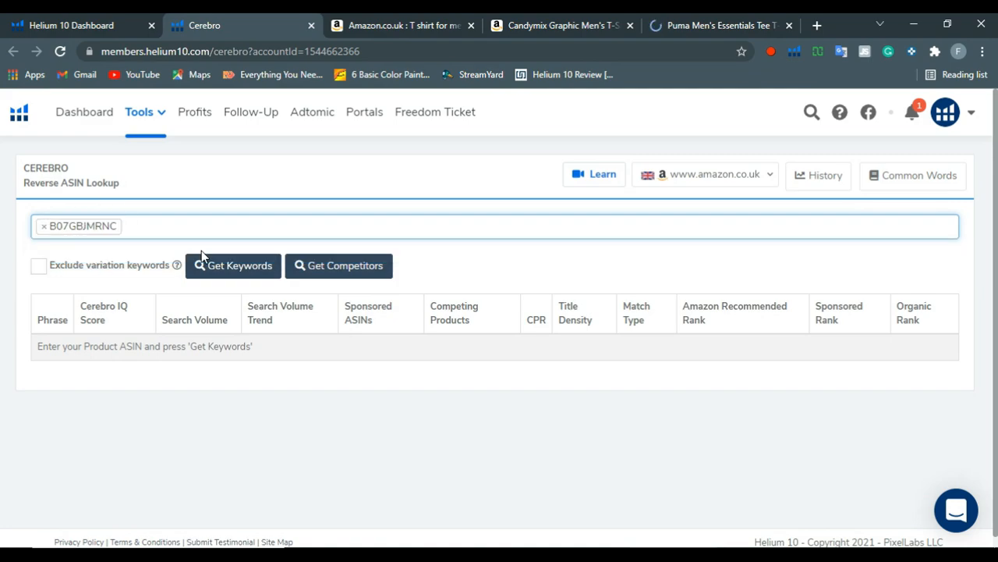
left_click(335, 266)
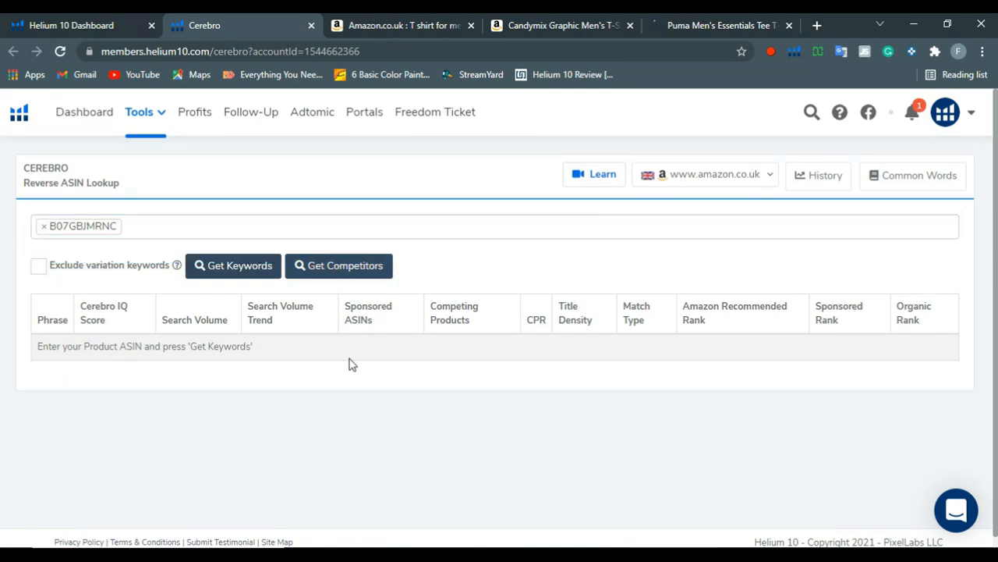
left_click(335, 269)
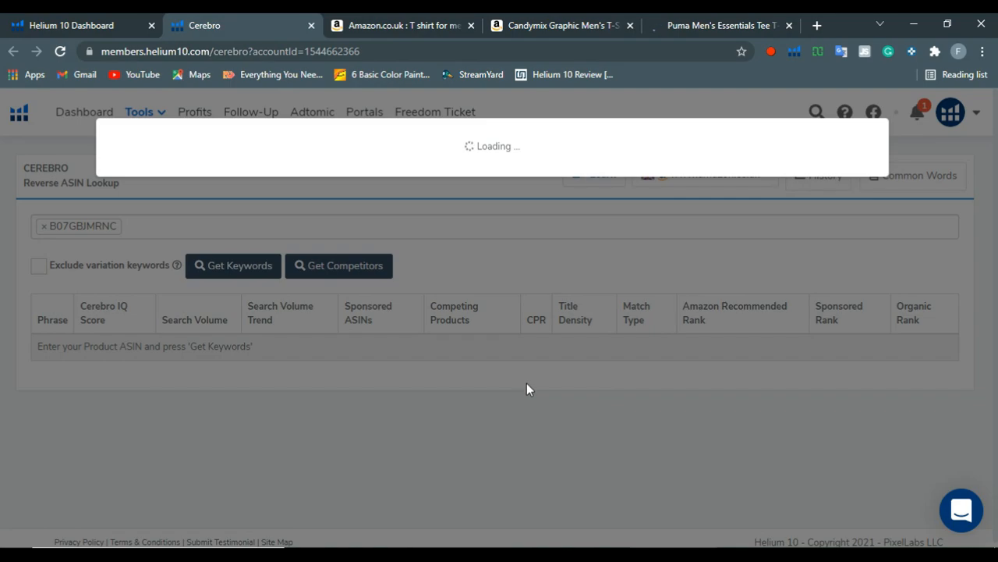
Select competitors B07F31RHKS (Vans) and B00FN1TNFO, B076THVHJB and B00UC151FG (Fruit of the Loom).
scroll(548, 387, "down", 1)
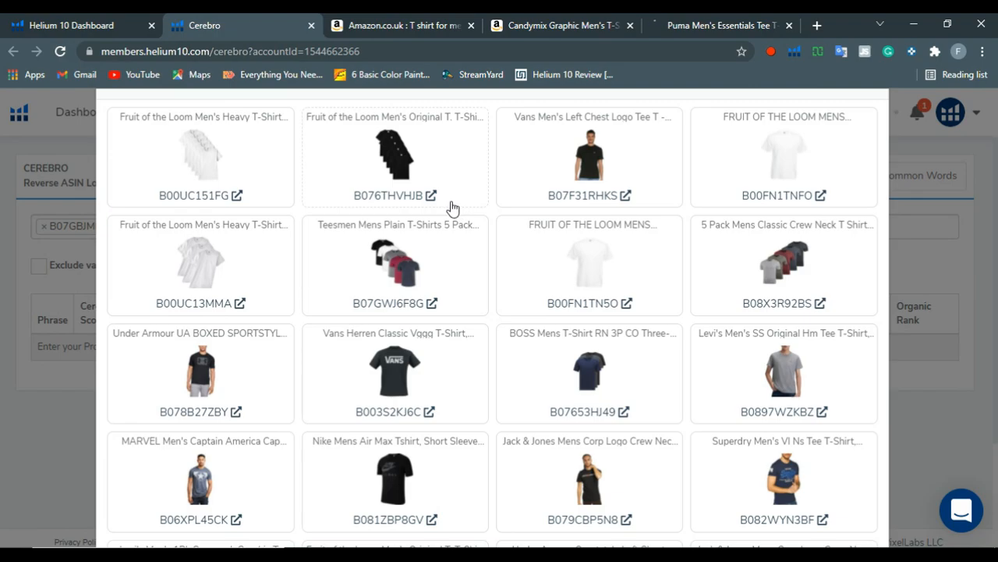
left_click(585, 181)
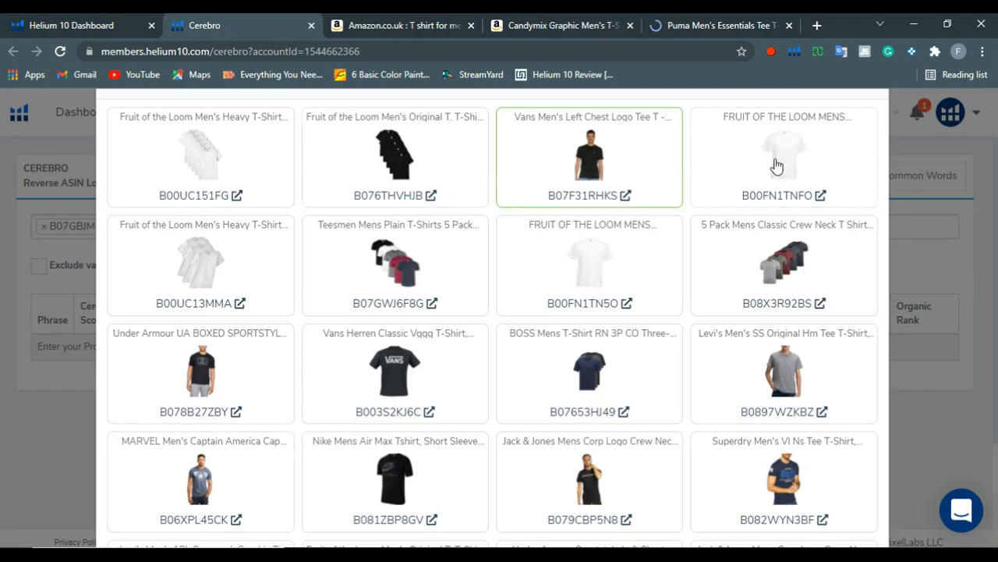
left_click(777, 164)
scroll(512, 289, "down", 1)
scroll(410, 227, "up", 2)
left_click(378, 231)
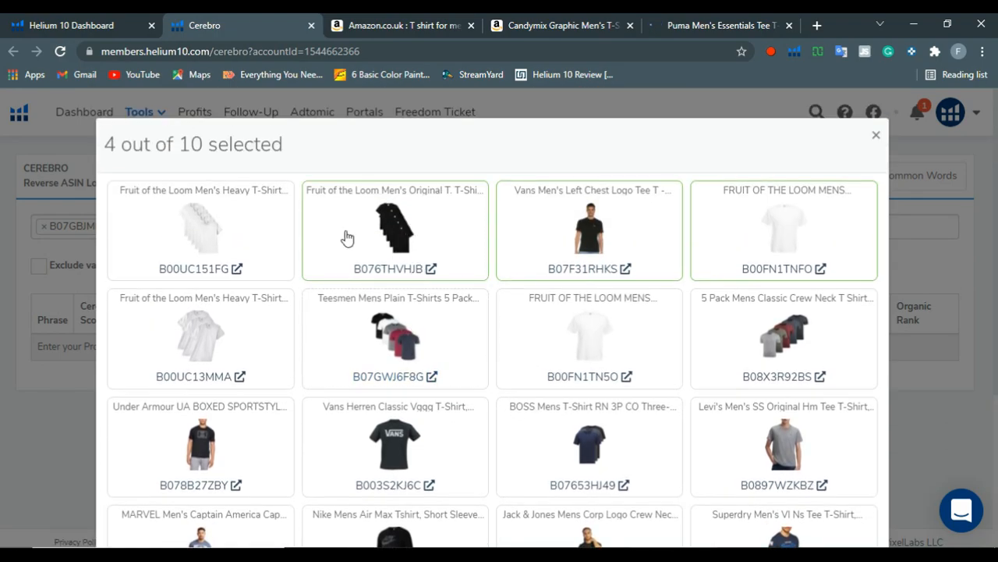
left_click(226, 249)
Add the Fruit of the Loom T-shirts B00UC13MMA and B00FN1TN5O to the selected competitors.
scroll(257, 266, "down", 2)
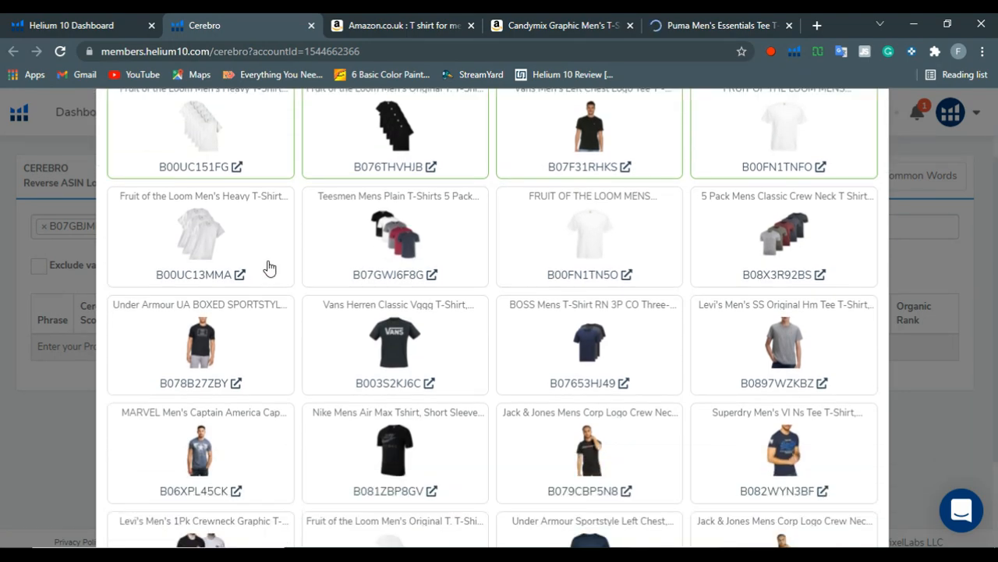
left_click(223, 208)
scroll(390, 234, "down", 1)
scroll(544, 248, "up", 1)
left_click(591, 223)
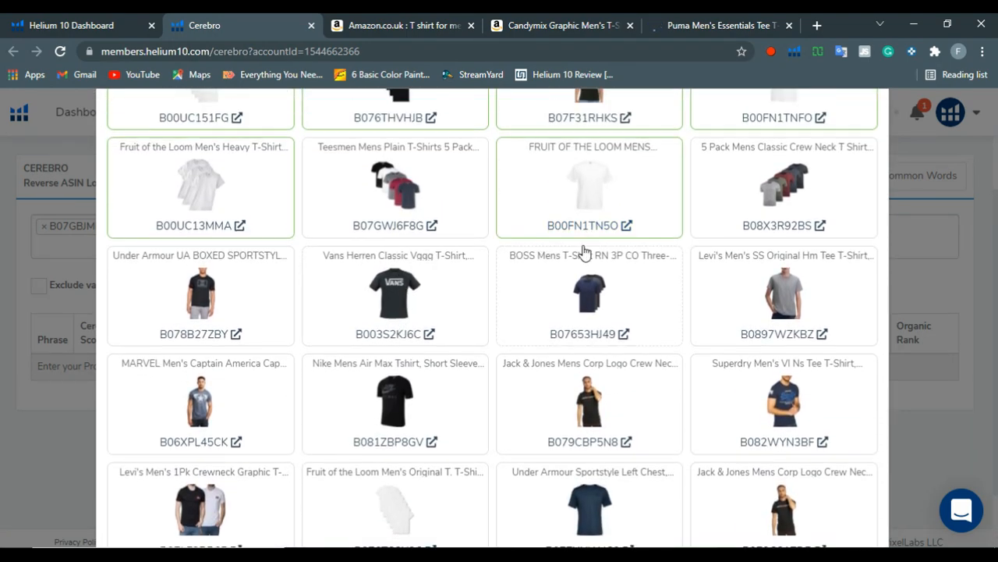
Add the Vans B003S2KJ6C, Nike B081ZBP8GV and Levi's B0897WZKBZ T-shirts to the selected competitors.
scroll(584, 252, "down", 1)
left_click(379, 237)
left_click(404, 316)
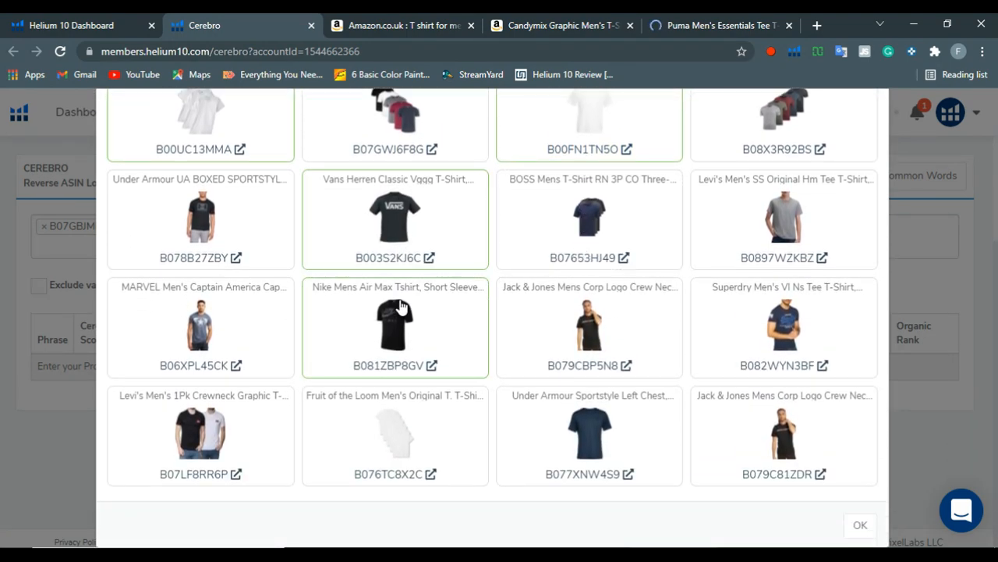
left_click(784, 219)
left_click(574, 267)
left_click(499, 360)
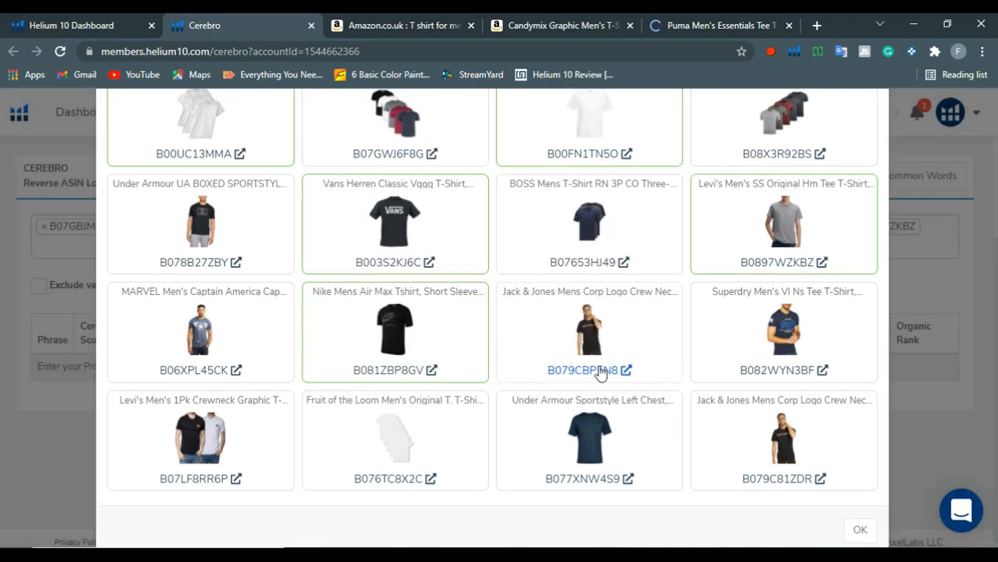
Deselect the Fruit of the Loom T-shirts B076THVHJB, B00UC151FG and B00UC13MMA from the competitor selection.
scroll(569, 367, "up", 3)
left_click(320, 244)
left_click(225, 234)
left_click(231, 322)
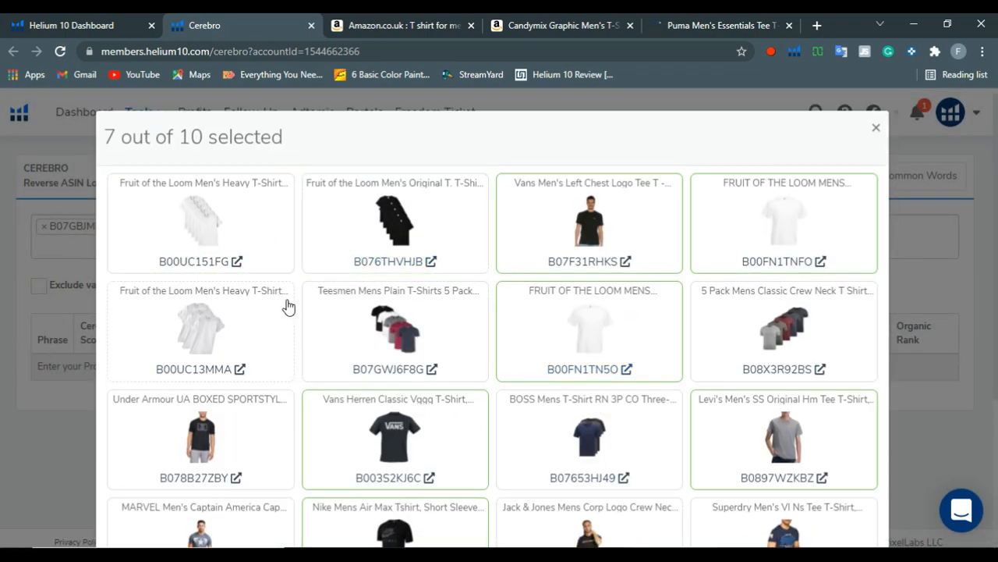
Add the Under Armour B078B27ZBY and Marvel B06XPL45CK T-shirts to the selected competitors.
scroll(303, 302, "down", 2)
left_click(245, 307)
scroll(274, 339, "down", 1)
left_click(274, 338)
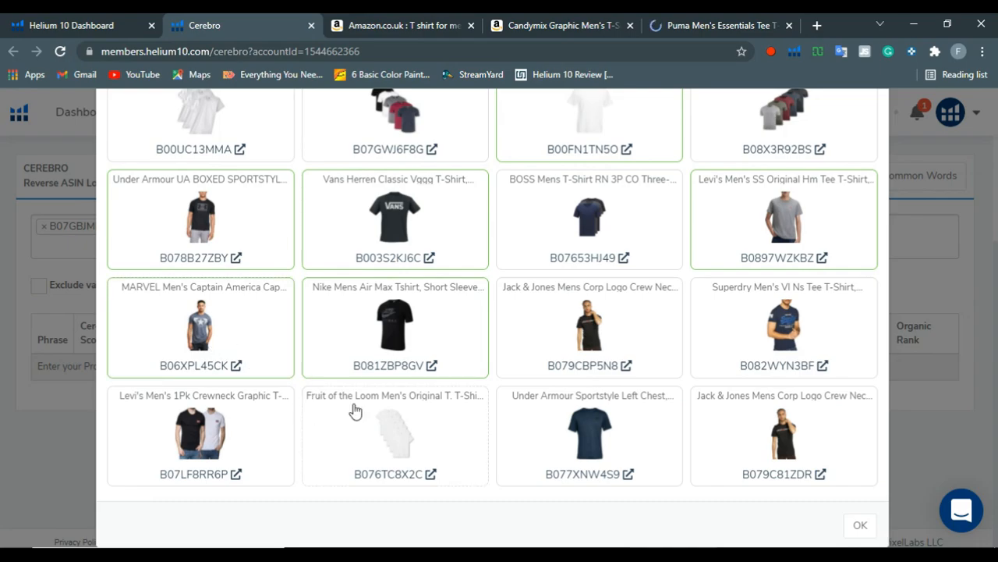
Complete the competitor selection with the Jack & Jones T-shirt B079CBP5N8 and retrieve the keywords for all selected ASINs.
left_click(601, 335)
left_click(815, 339)
left_click(485, 367)
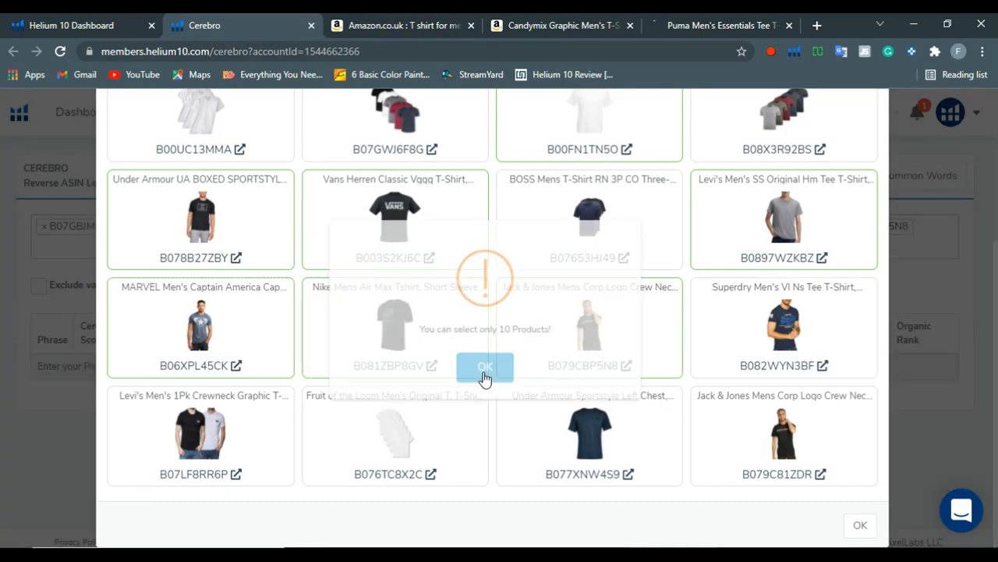
left_click(861, 526)
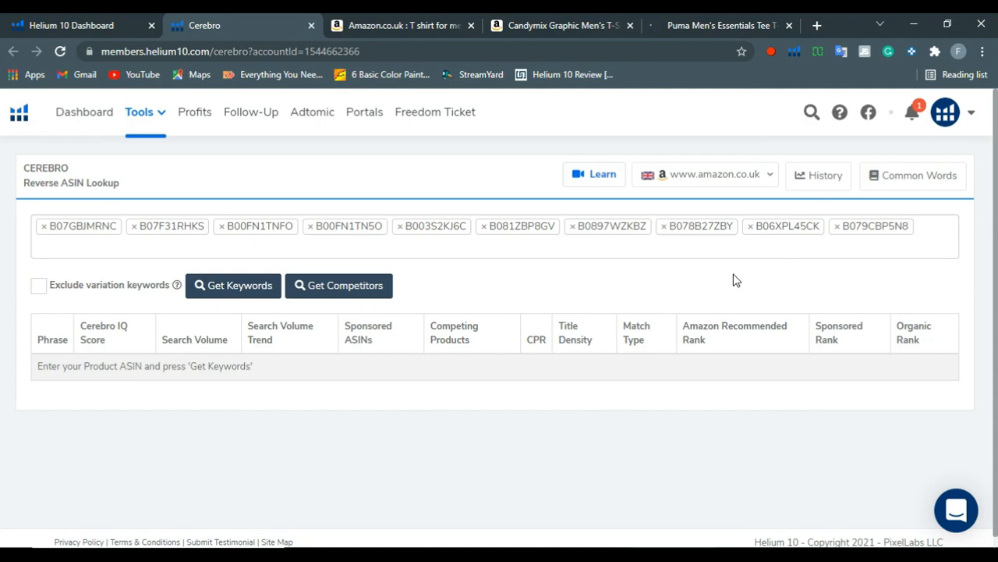
left_click(230, 287)
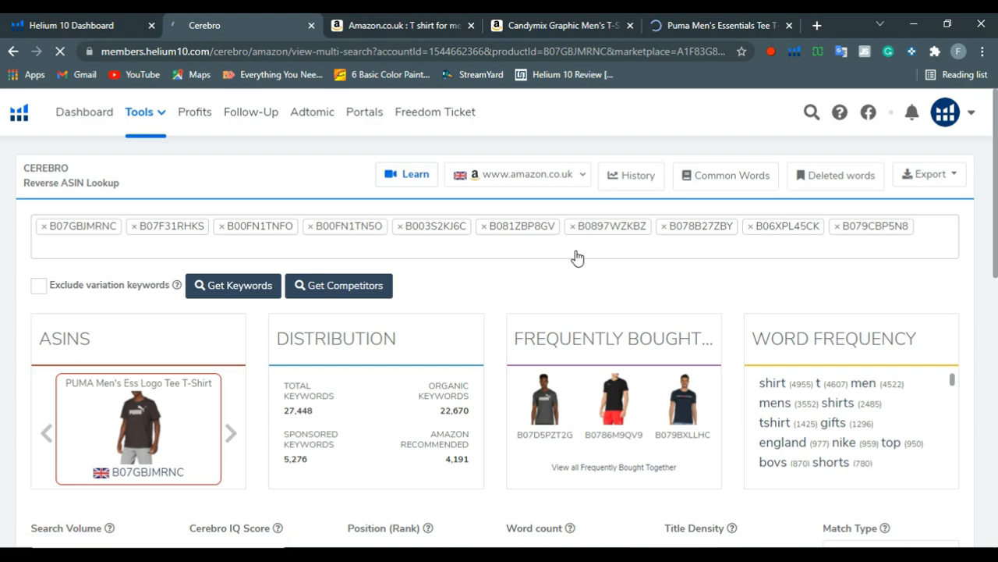
Examine the total, organic, sponsored and Amazon-recommended keyword counts in the keyword distribution summary.
scroll(580, 266, "down", 2)
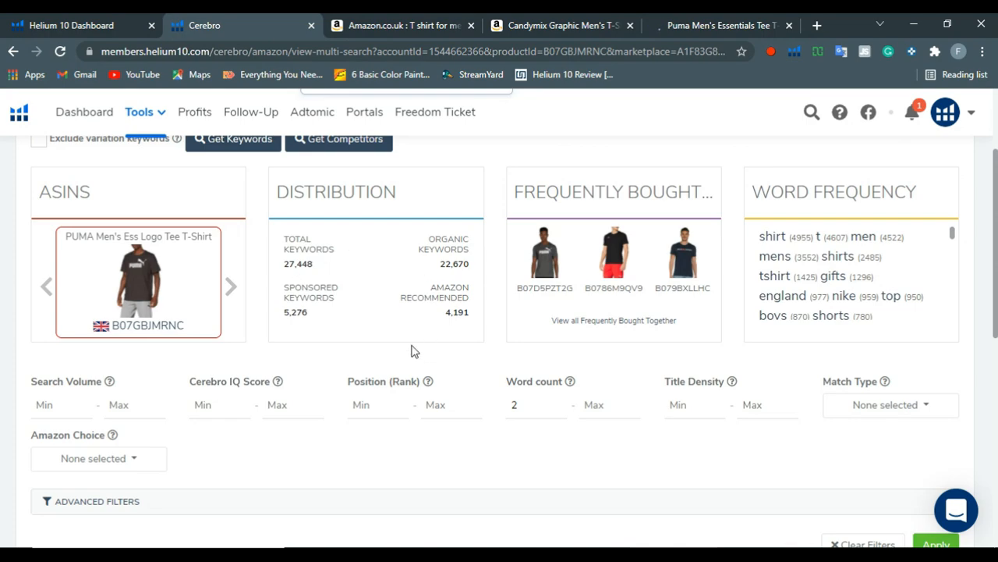
triple_click(308, 263)
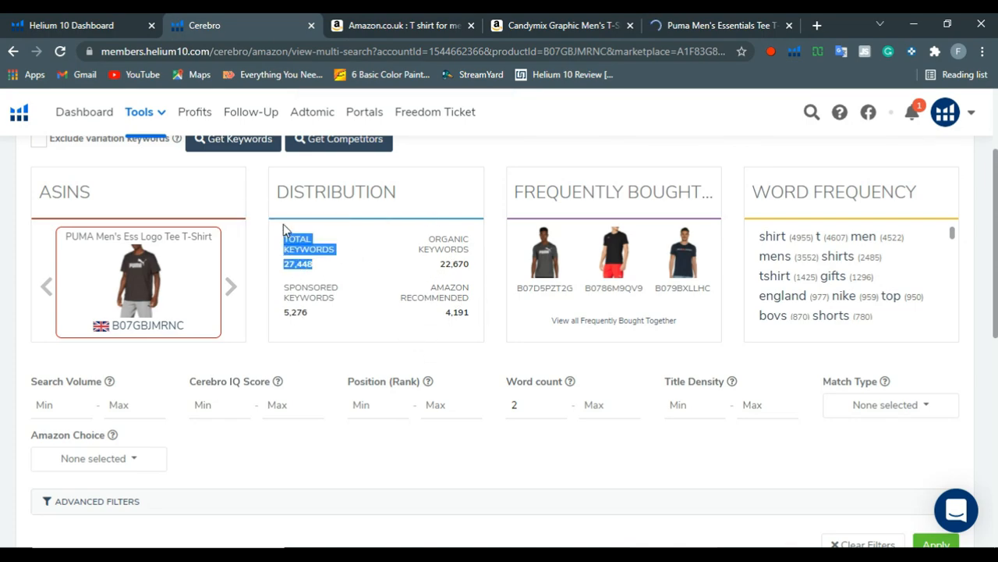
left_click(350, 274)
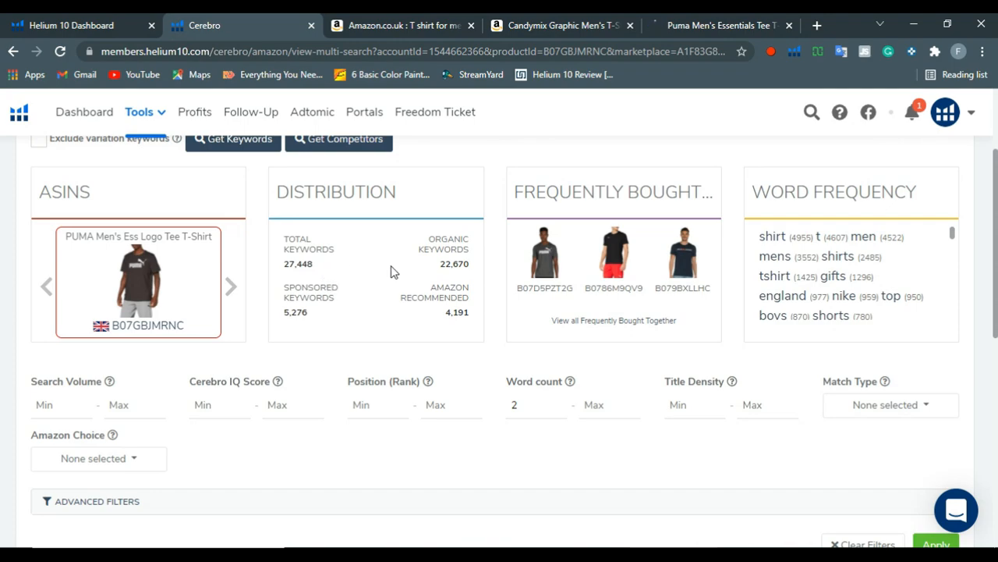
left_click_drag(470, 265, 426, 237)
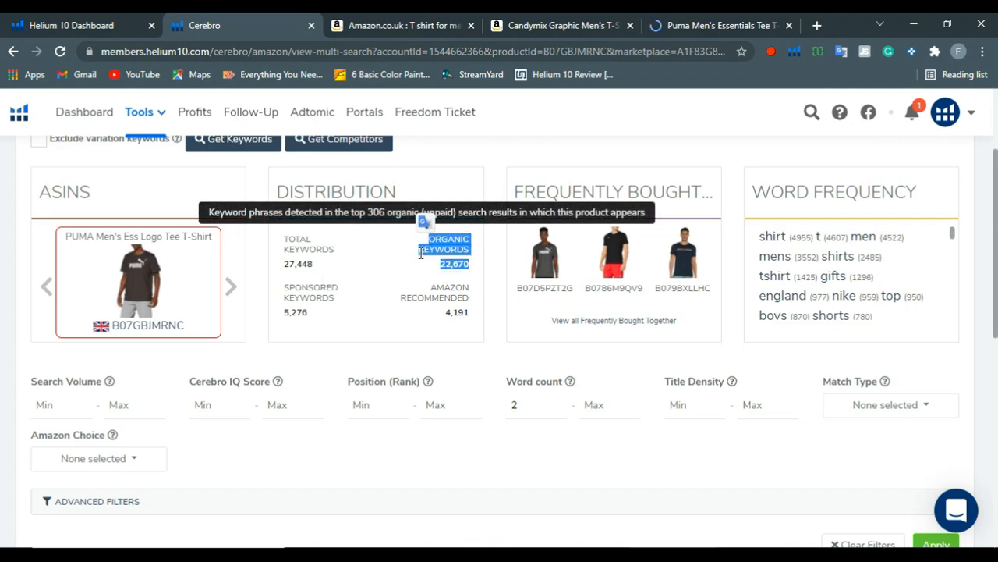
left_click(435, 258)
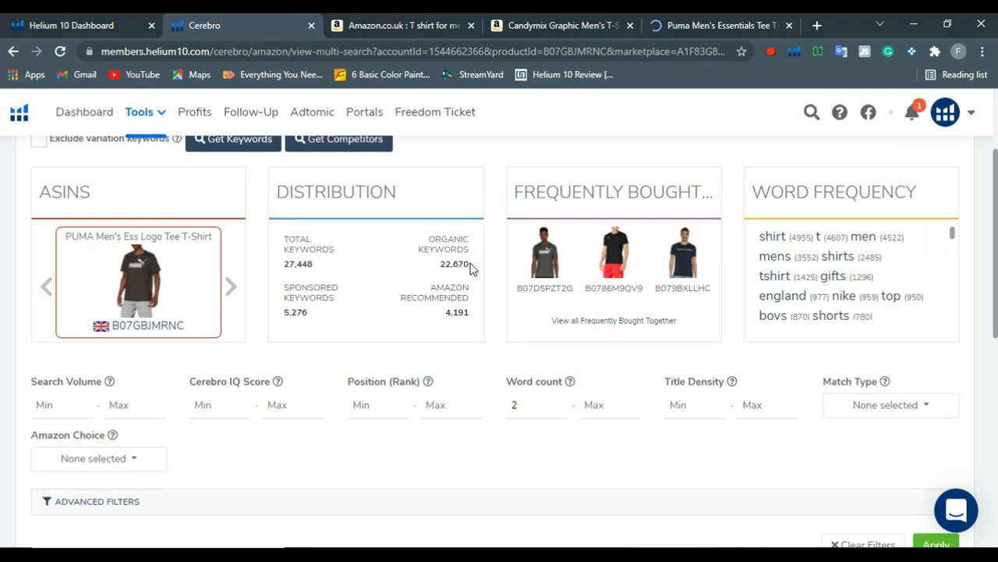
left_click_drag(470, 264, 438, 267)
left_click(444, 261)
left_click_drag(472, 312, 438, 275)
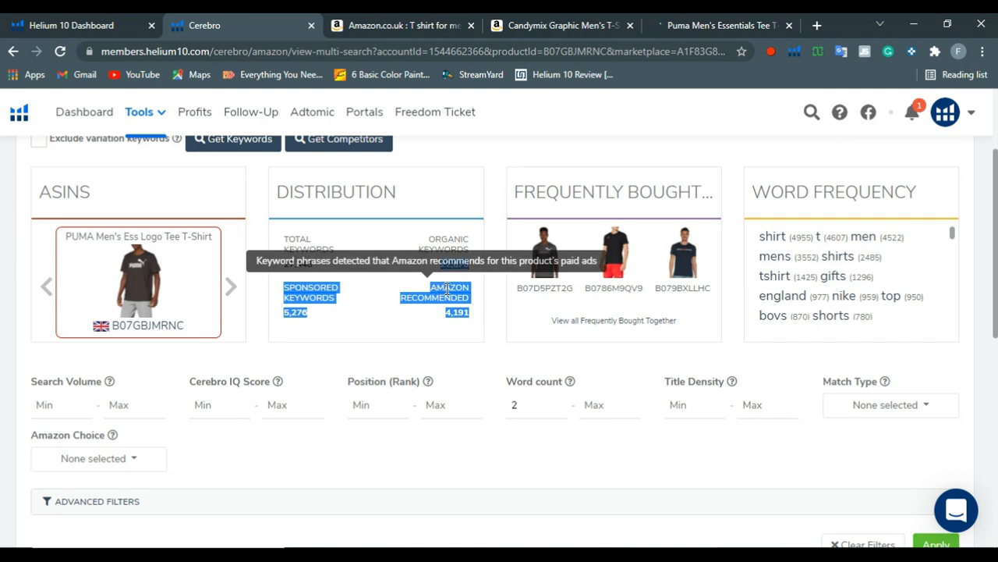
left_click(447, 291)
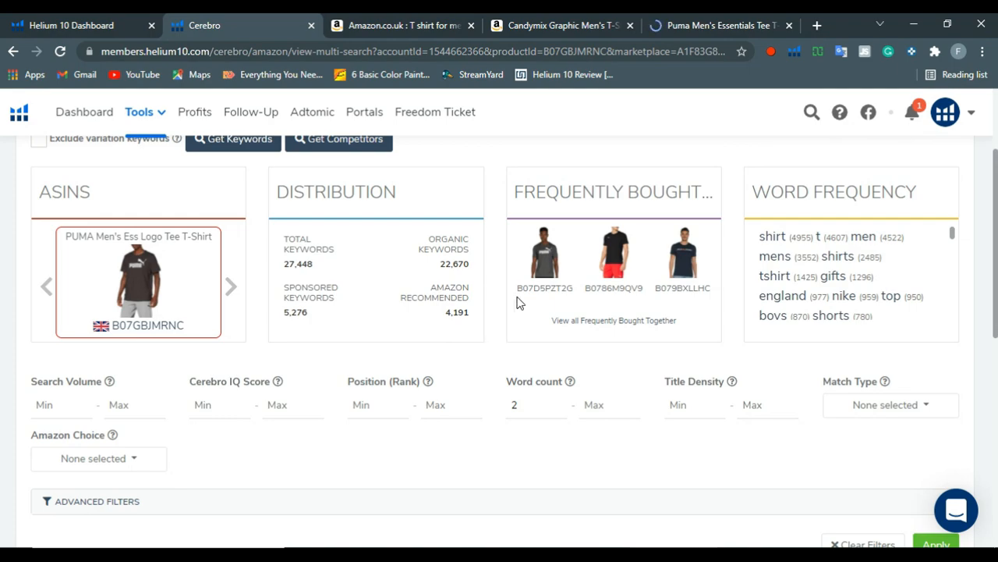
Filter the keywords to a minimum search volume of 3000 with match types Organic and Amazon Recommended.
scroll(713, 336, "down", 2)
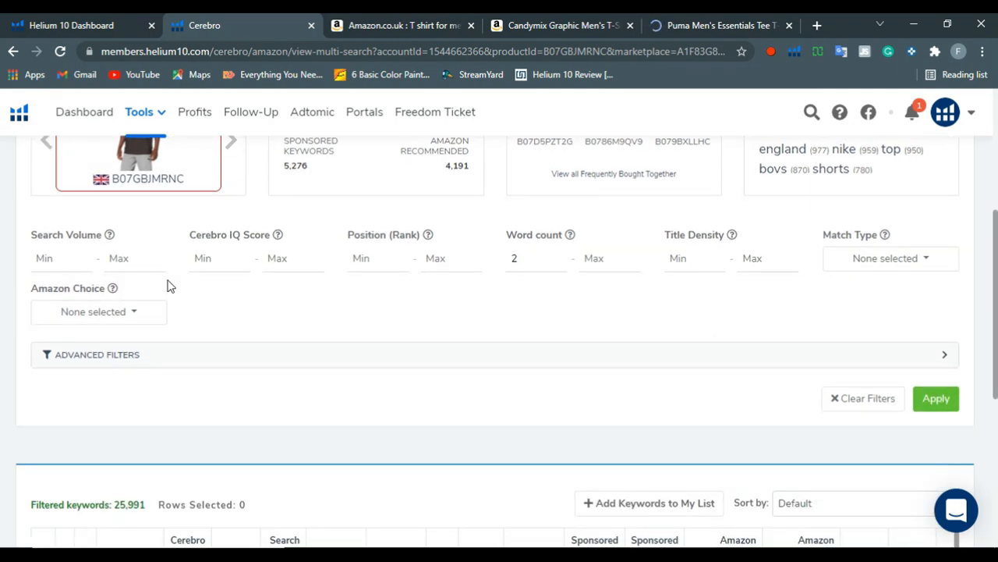
left_click(61, 262)
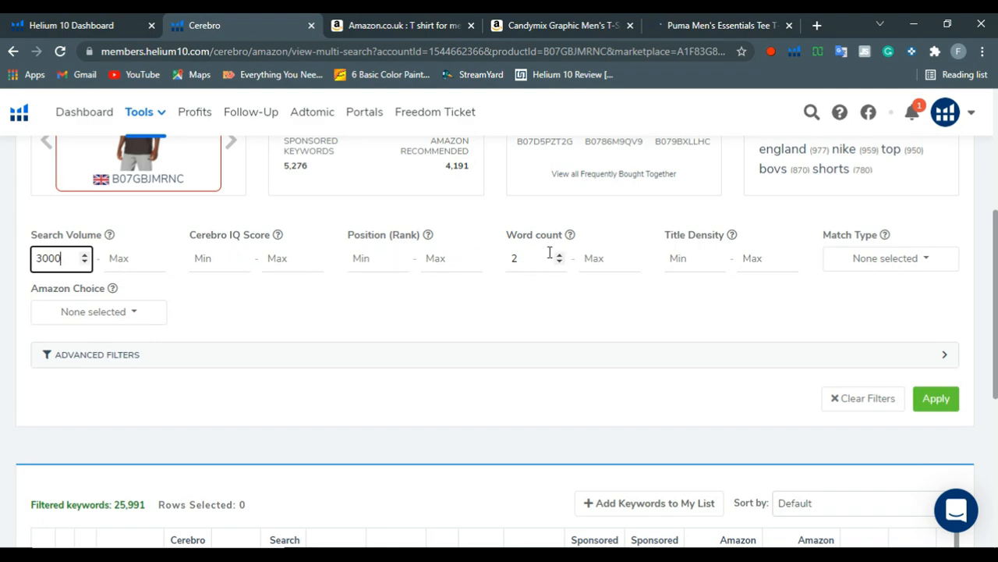
left_click(869, 258)
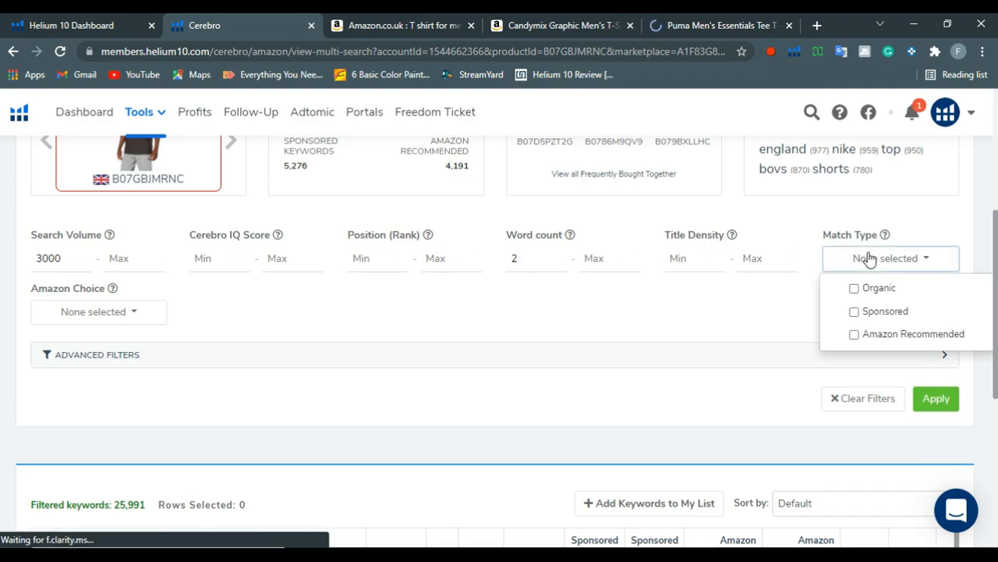
left_click(858, 291)
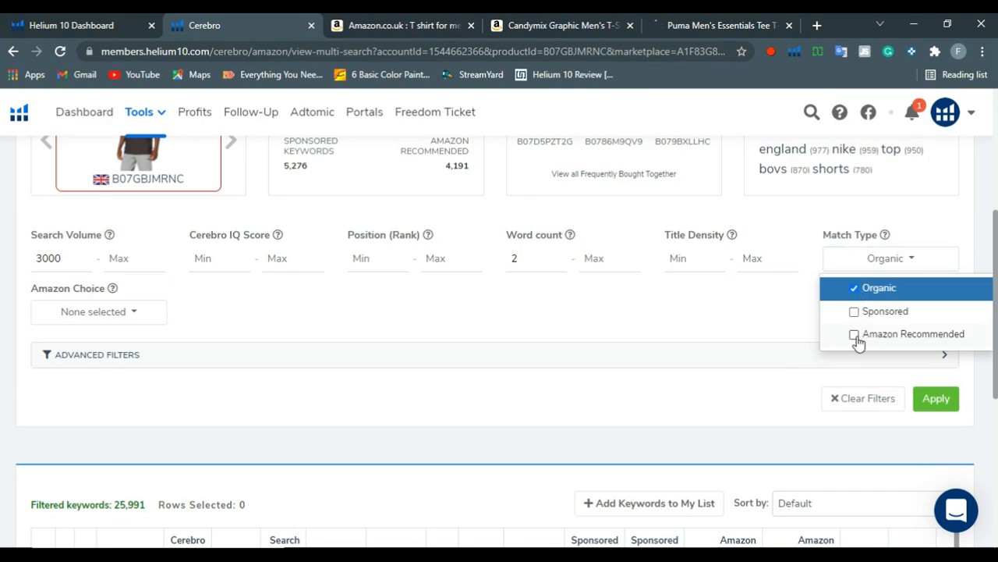
left_click(888, 335)
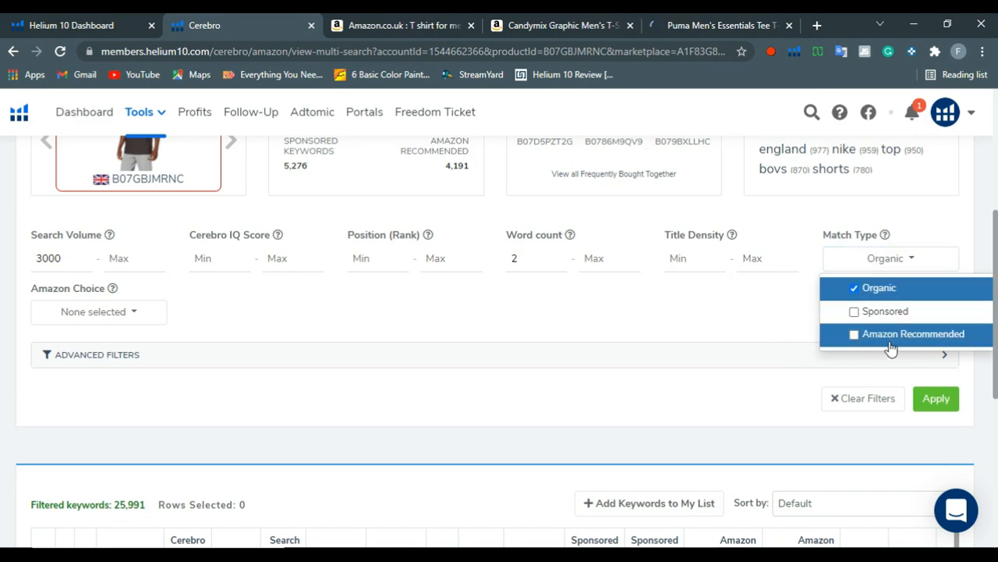
left_click(766, 335)
left_click(936, 398)
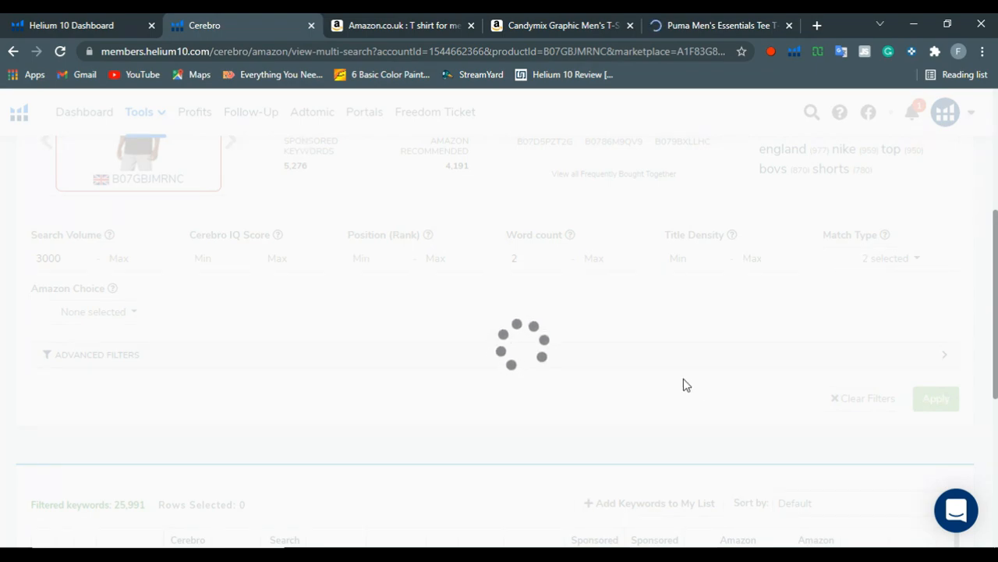
Examine the filtered keyword table, including the phrases, search volumes and competing products.
scroll(370, 370, "down", 3)
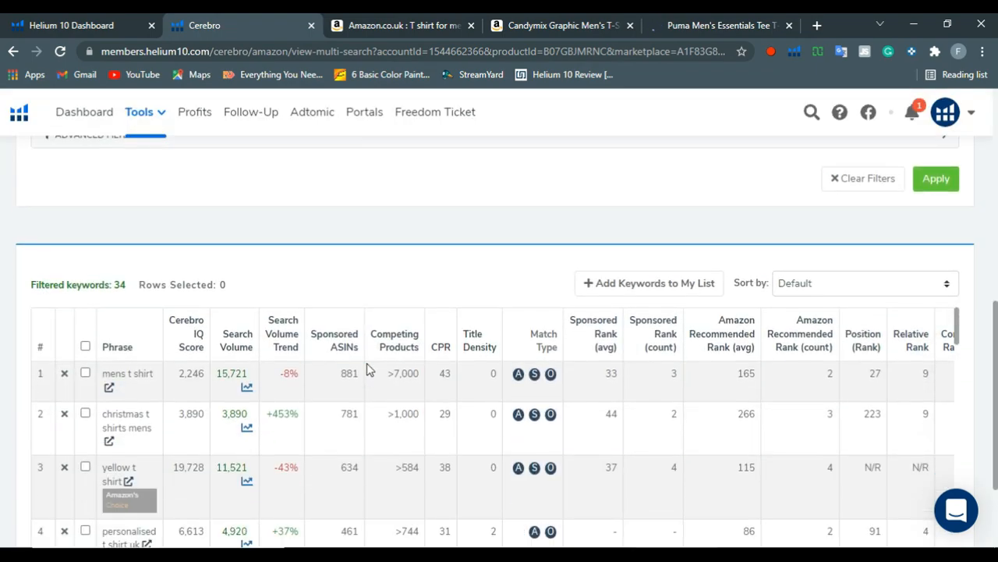
scroll(387, 416, "down", 1)
scroll(399, 423, "up", 1)
left_click_drag(996, 361, 996, 418)
scroll(193, 349, "up", 2)
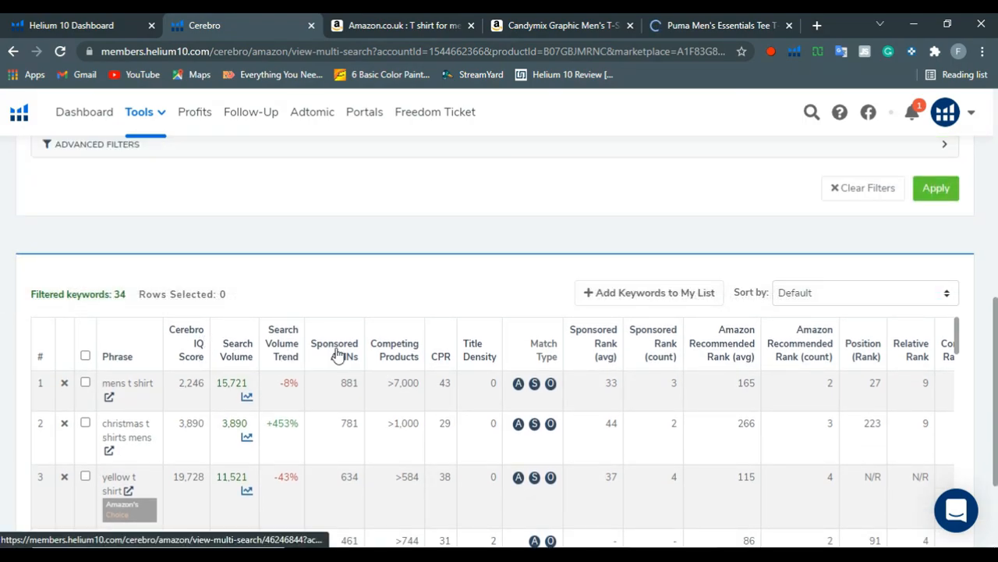
scroll(331, 344, "up", 5)
scroll(299, 296, "down", 5)
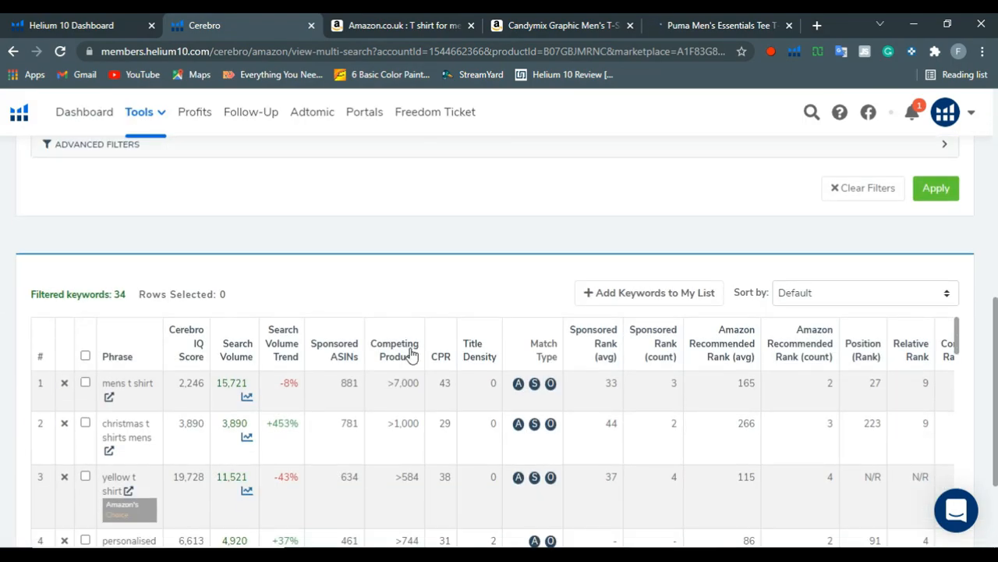
scroll(327, 337, "down", 3)
scroll(327, 337, "down", 3)
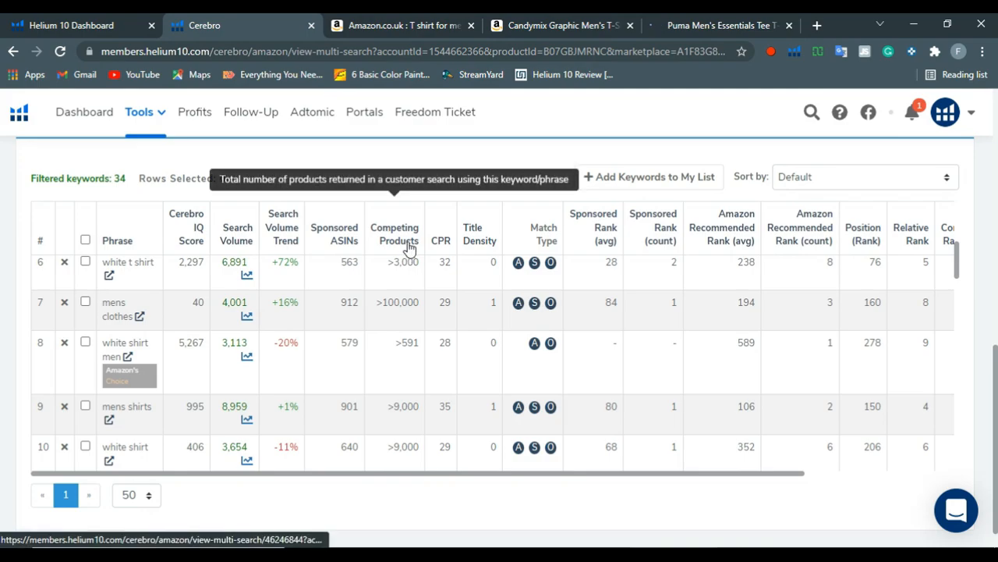
Sort the filtered keywords by search volume from high to low and review the whole list of phrases.
left_click(235, 238)
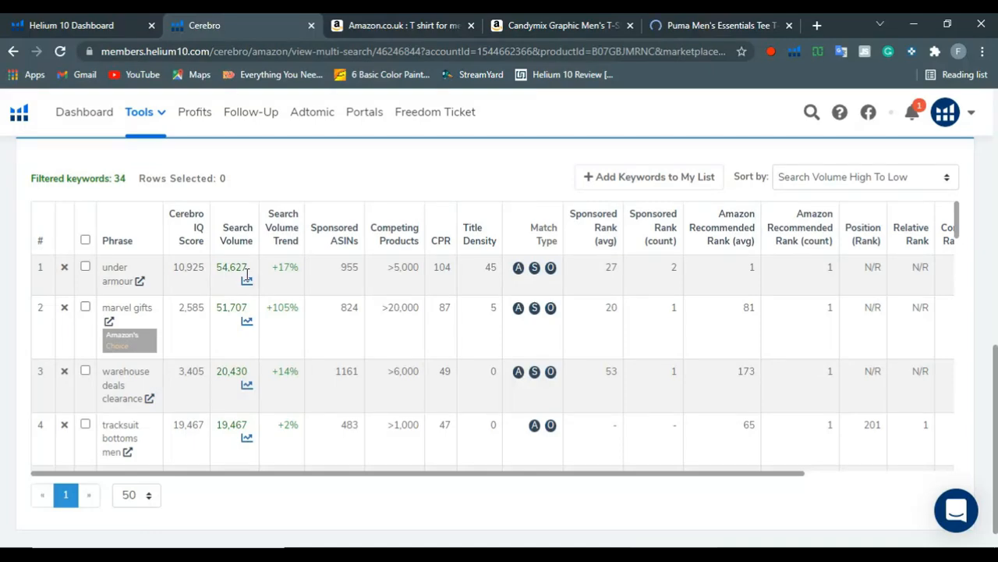
scroll(277, 347, "down", 1)
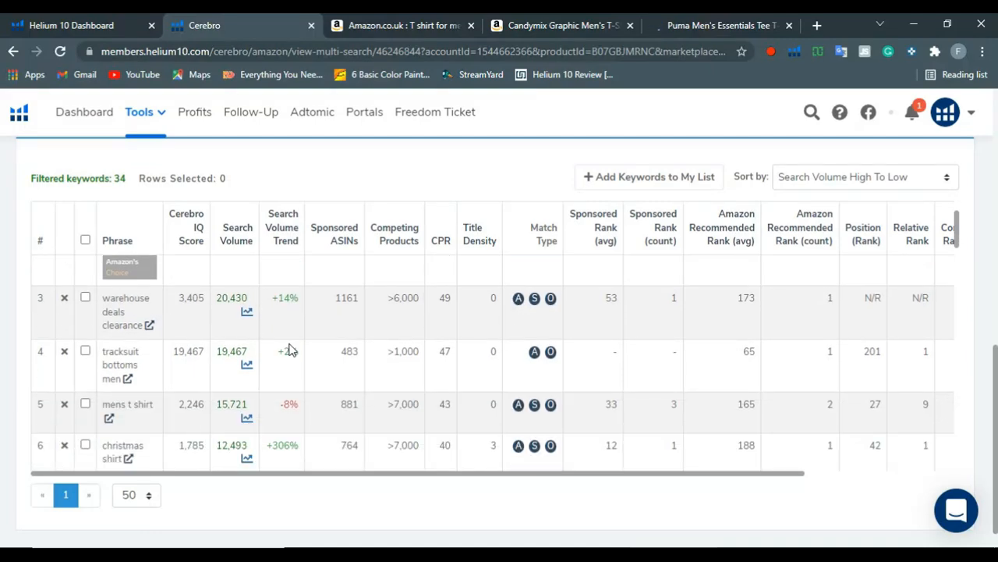
scroll(289, 351, "down", 3)
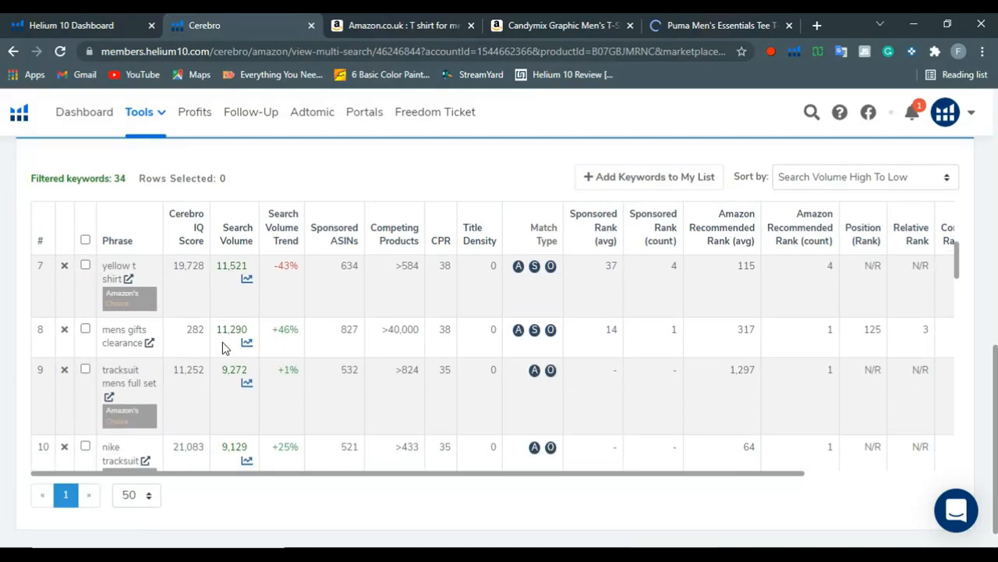
scroll(222, 347, "down", 3)
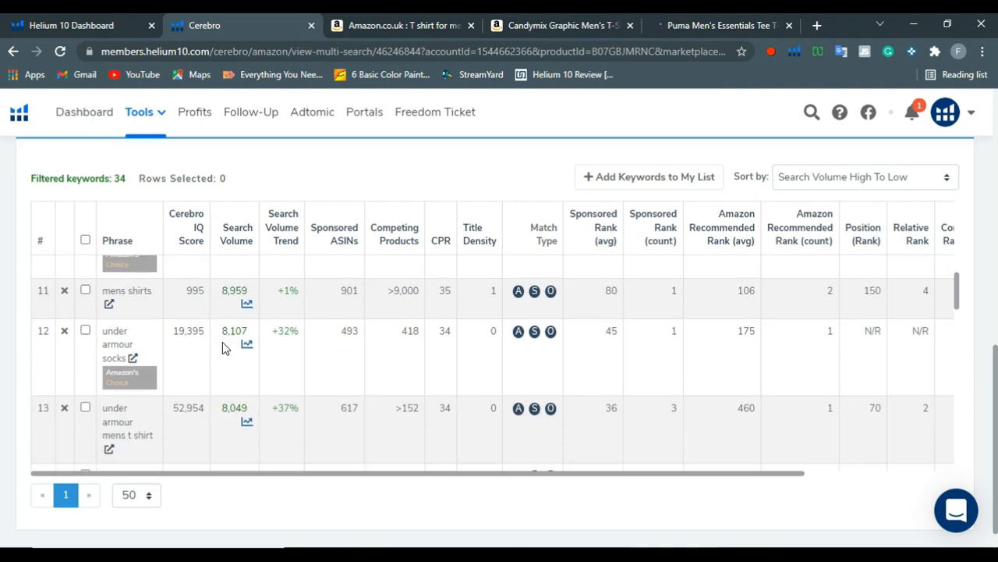
scroll(223, 347, "down", 3)
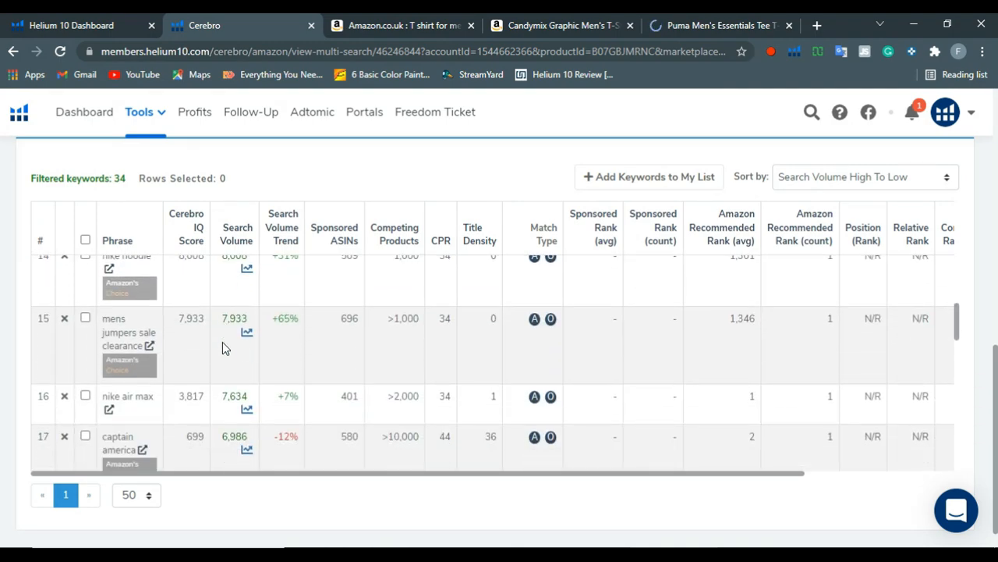
scroll(223, 347, "down", 3)
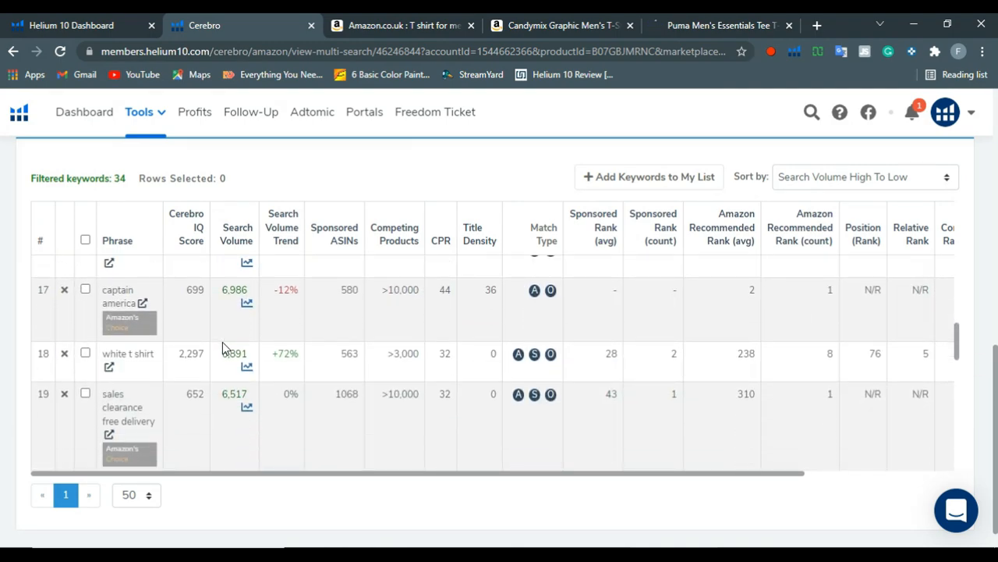
scroll(222, 347, "down", 5)
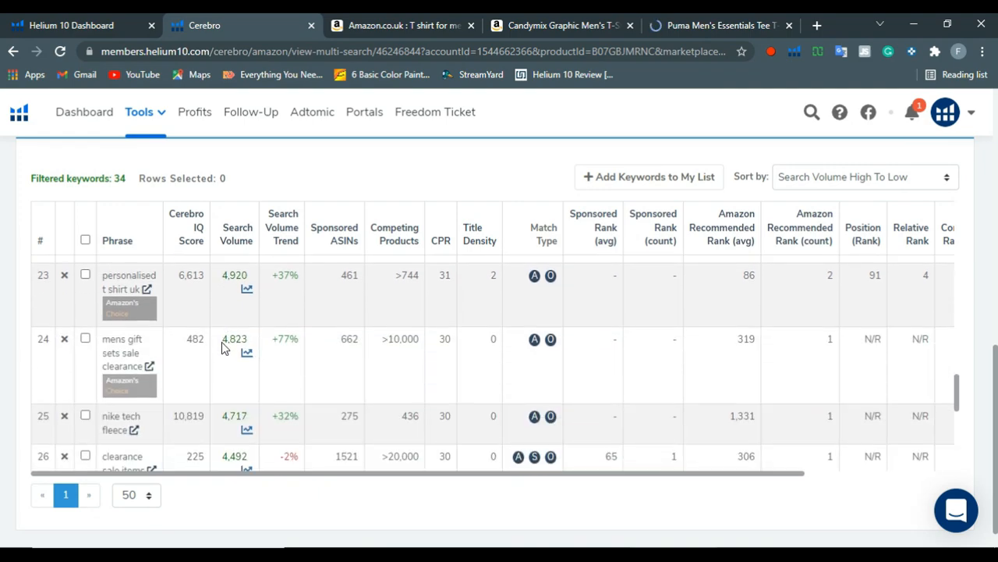
scroll(223, 348, "down", 4)
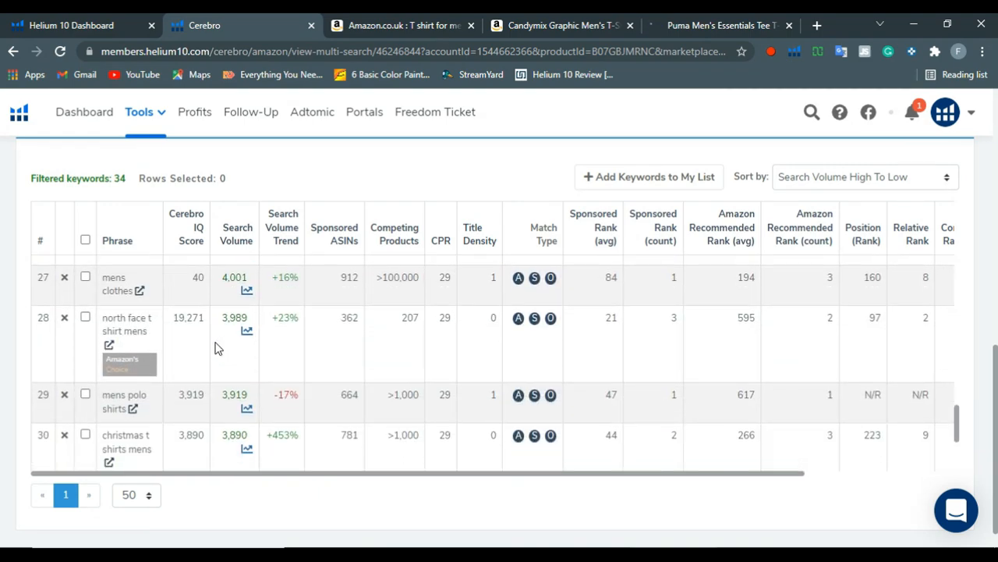
scroll(217, 348, "down", 5)
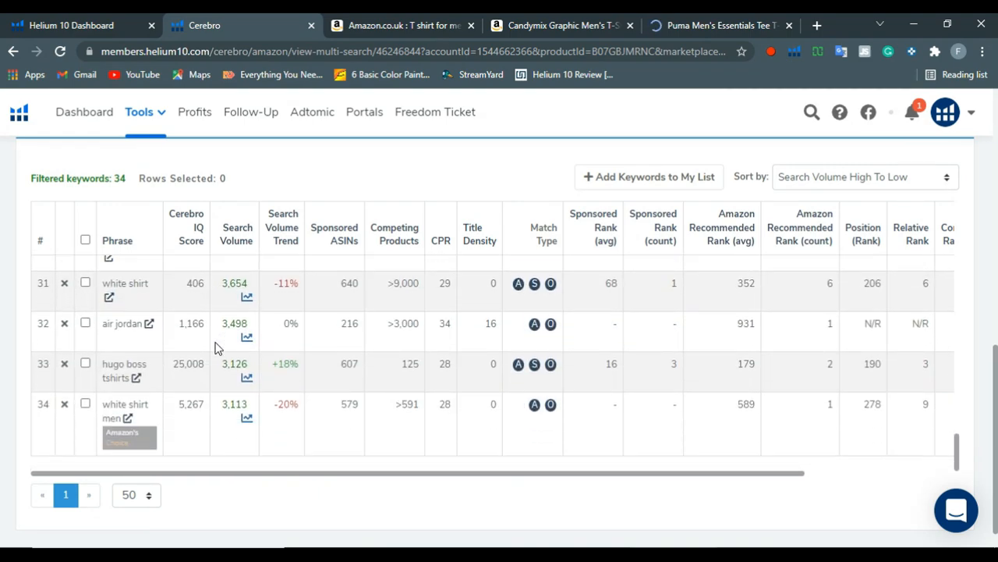
Export the filtered keywords as an Excel file and open the downloaded workbook in WPS Office.
scroll(858, 273, "up", 12)
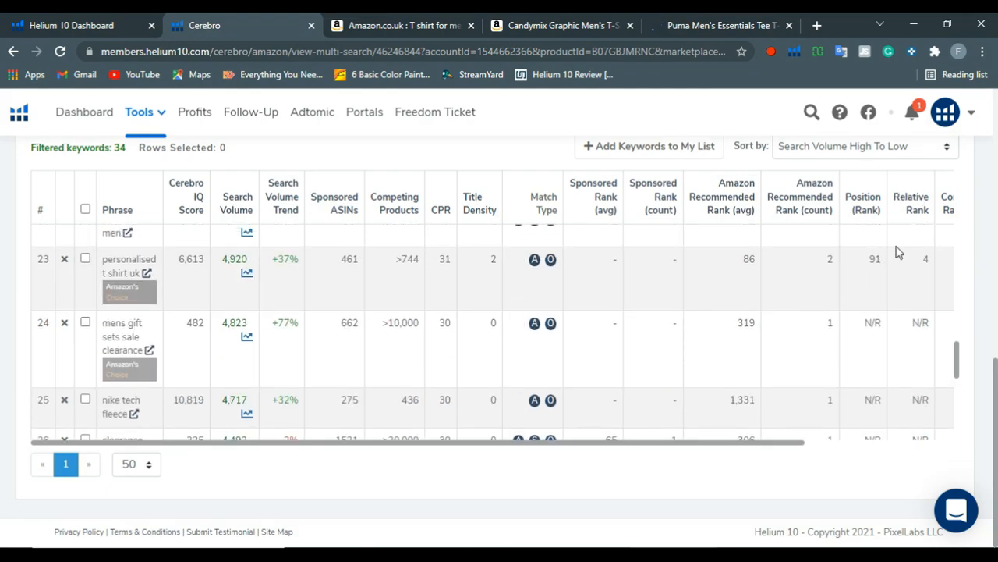
scroll(195, 306, "up", 10)
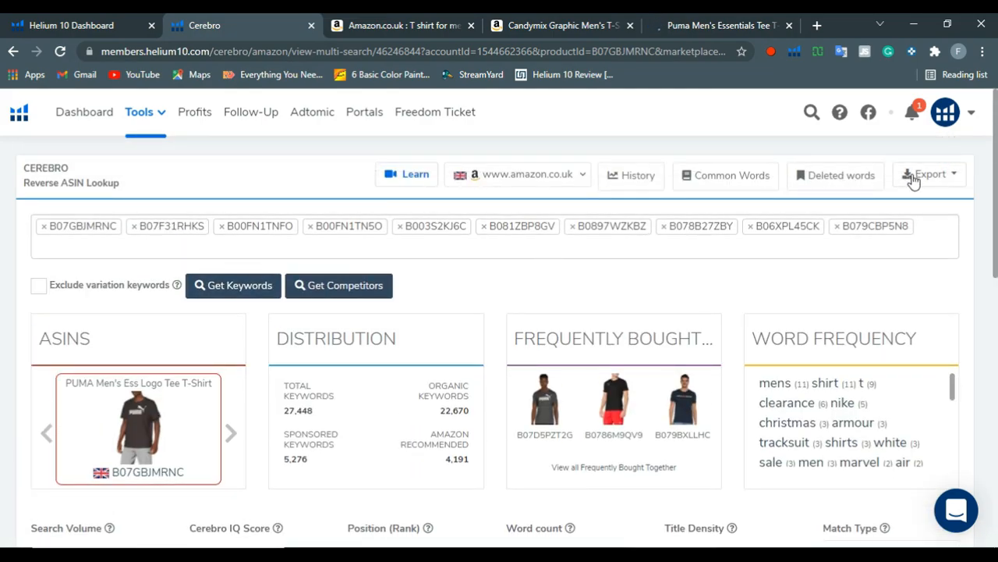
left_click(914, 177)
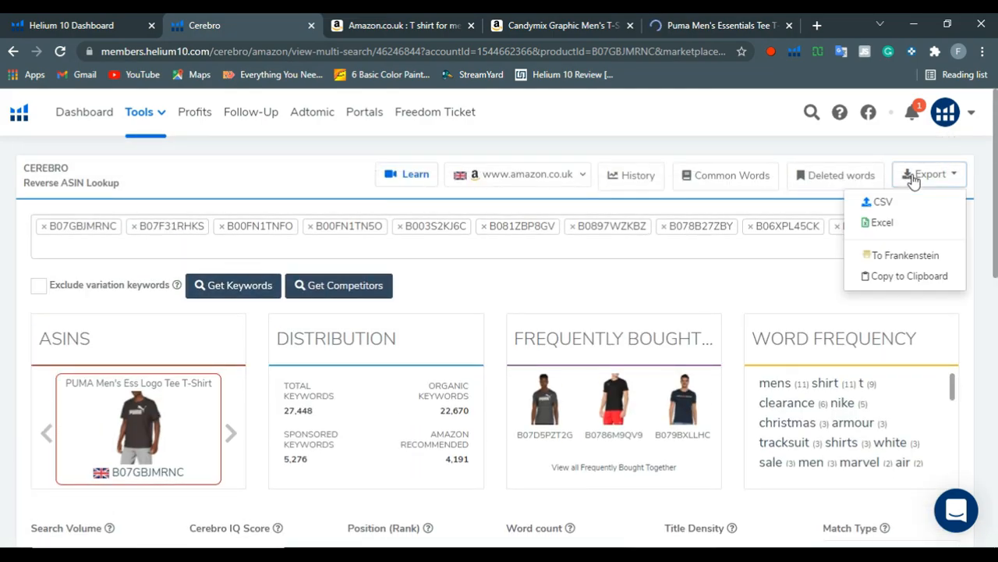
left_click(883, 224)
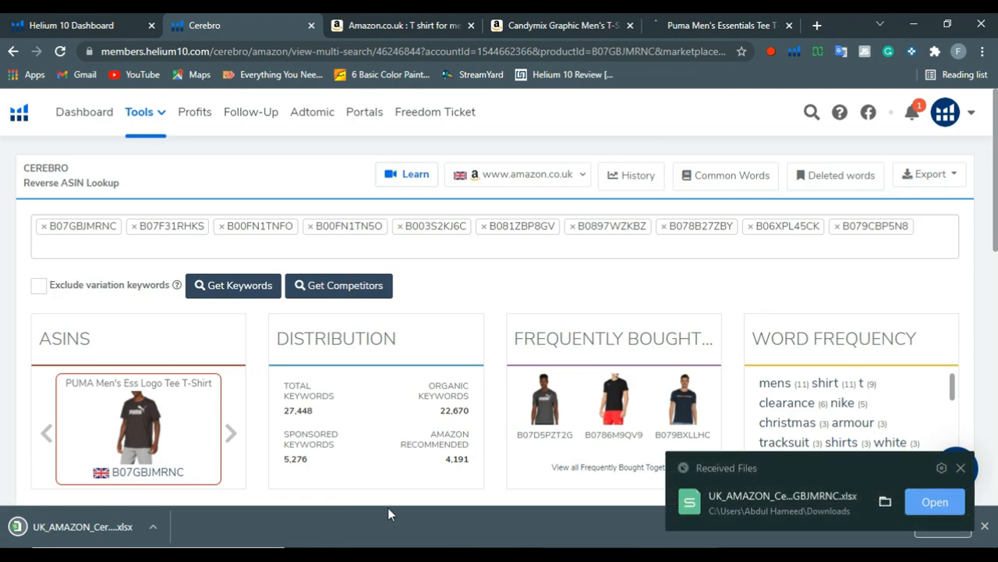
left_click(922, 505)
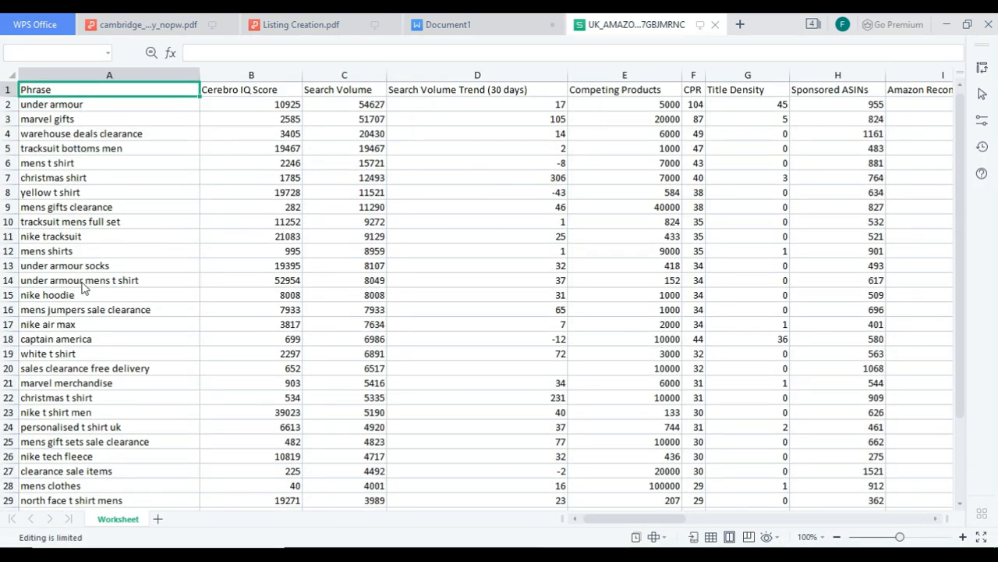
scroll(102, 333, "down", 8)
scroll(103, 363, "up", 6)
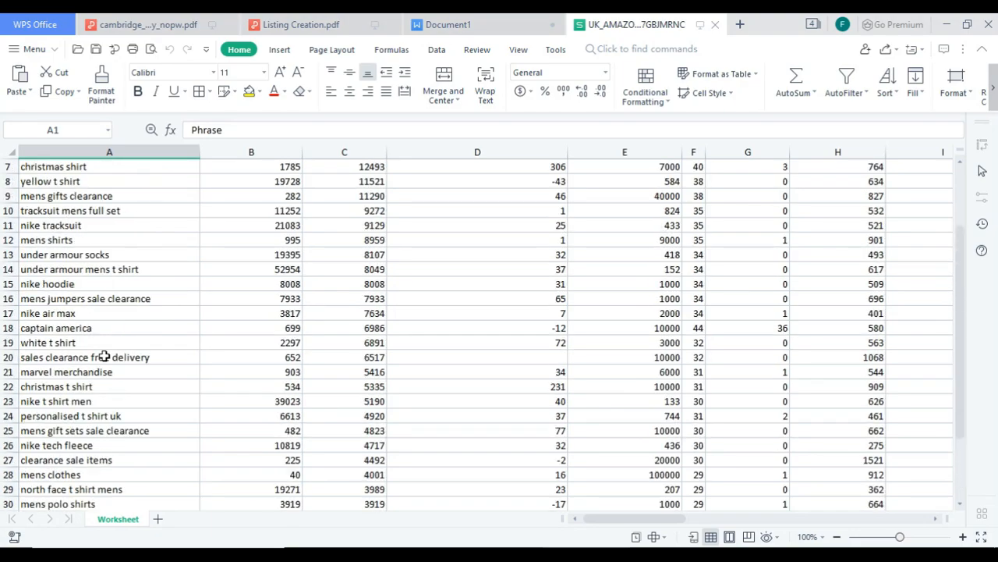
Examine the full list of exported keyword phrases with their search volumes in the worksheet.
scroll(104, 356, "up", 2)
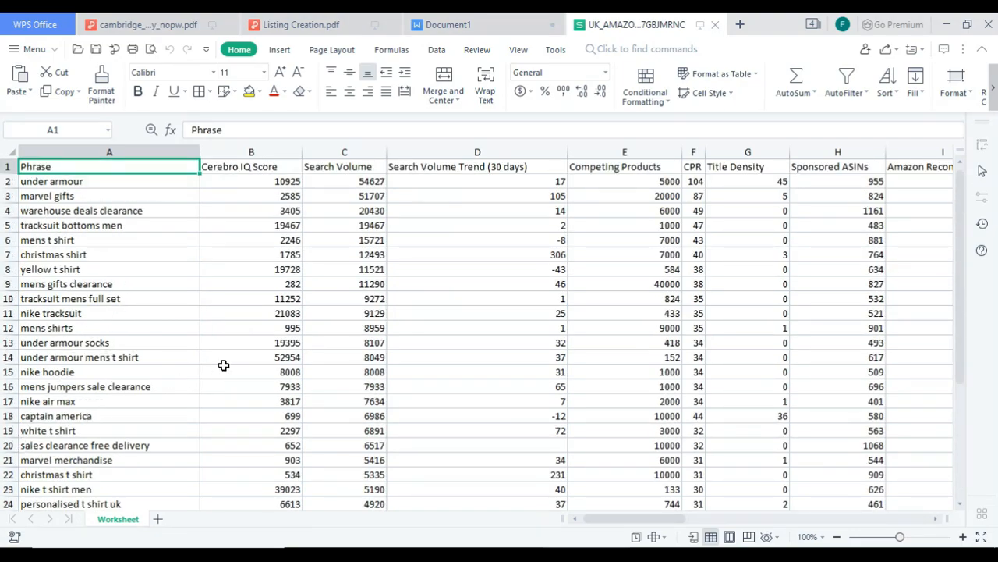
scroll(136, 241, "down", 1)
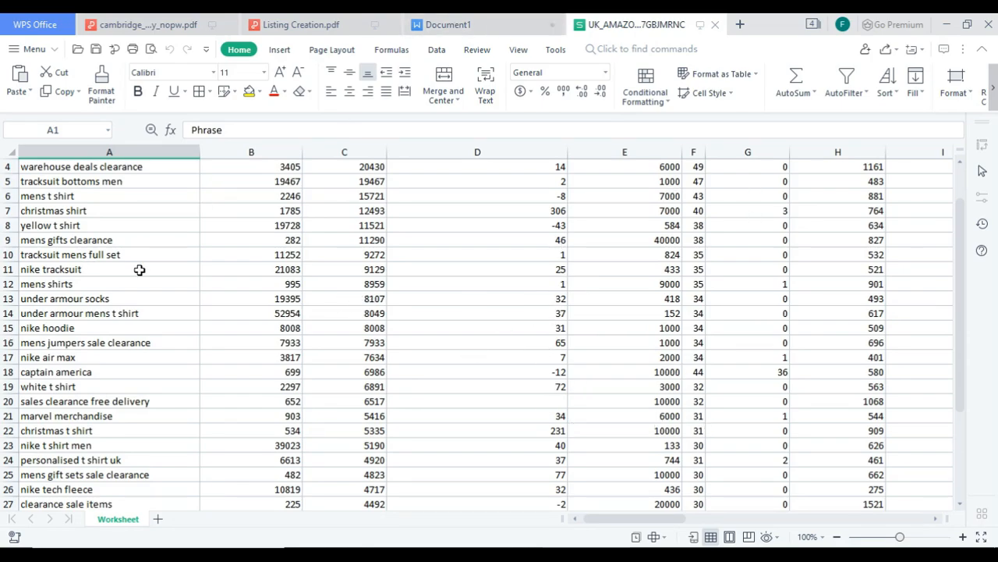
scroll(115, 311, "down", 3)
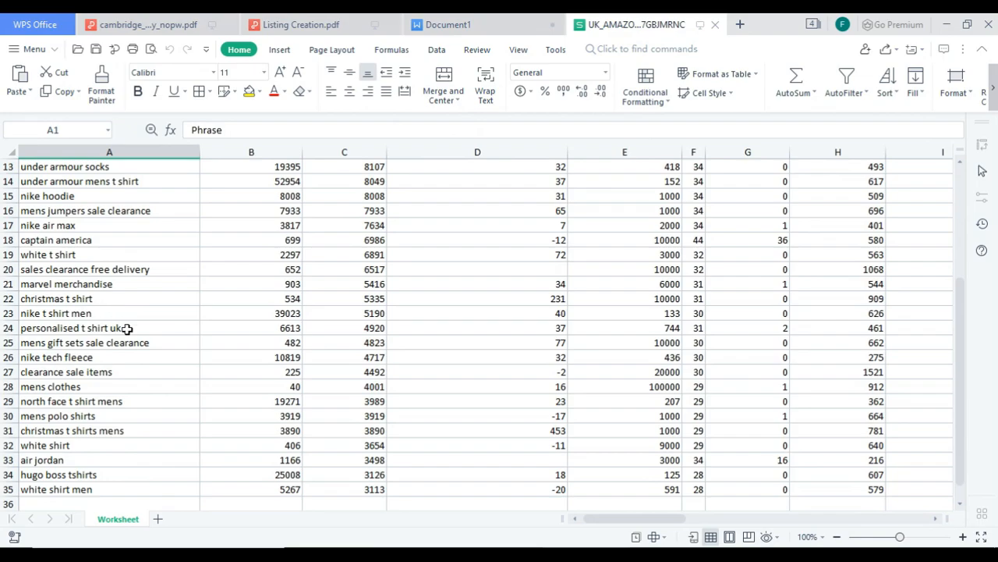
scroll(91, 401, "down", 1)
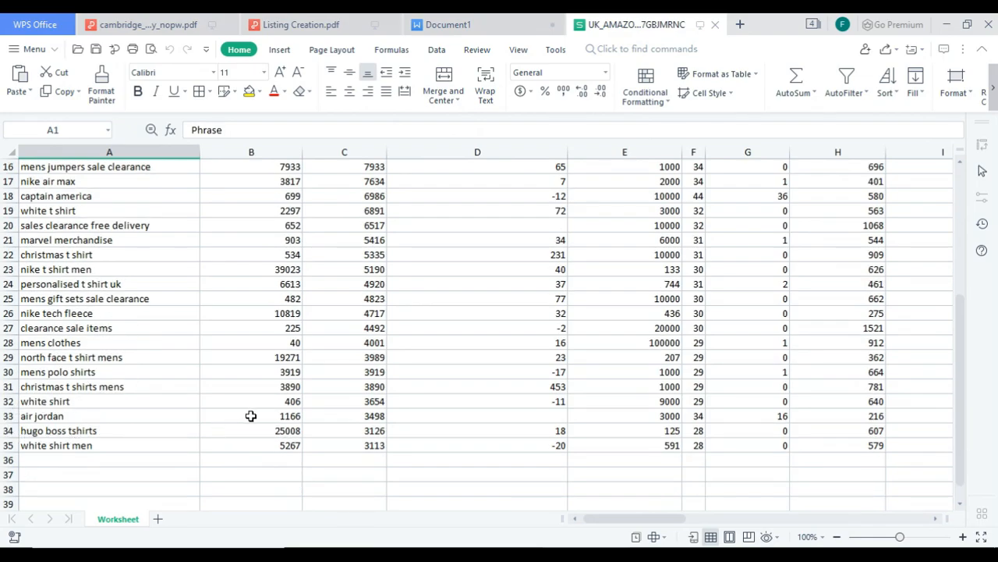
scroll(250, 416, "up", 5)
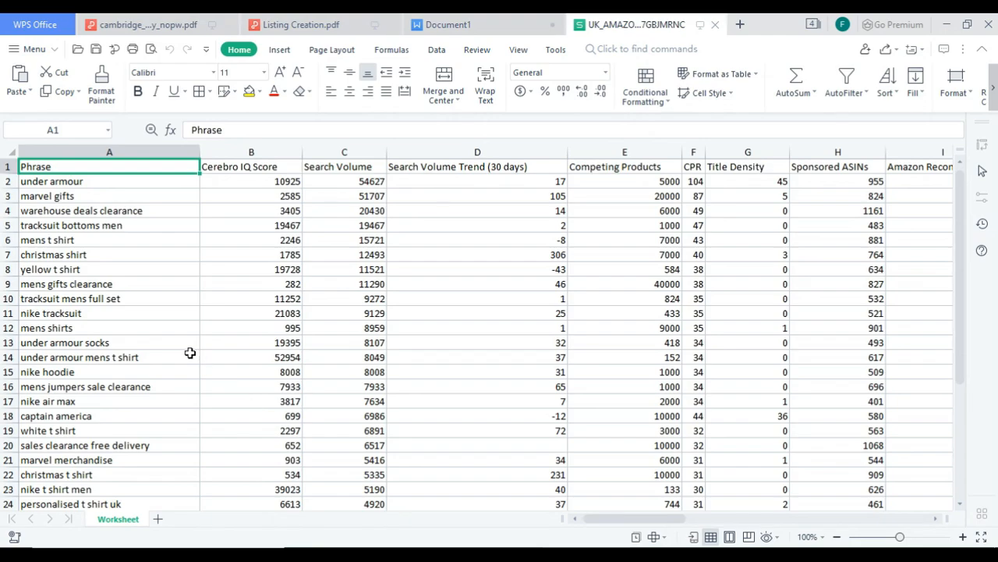
scroll(148, 390, "down", 3)
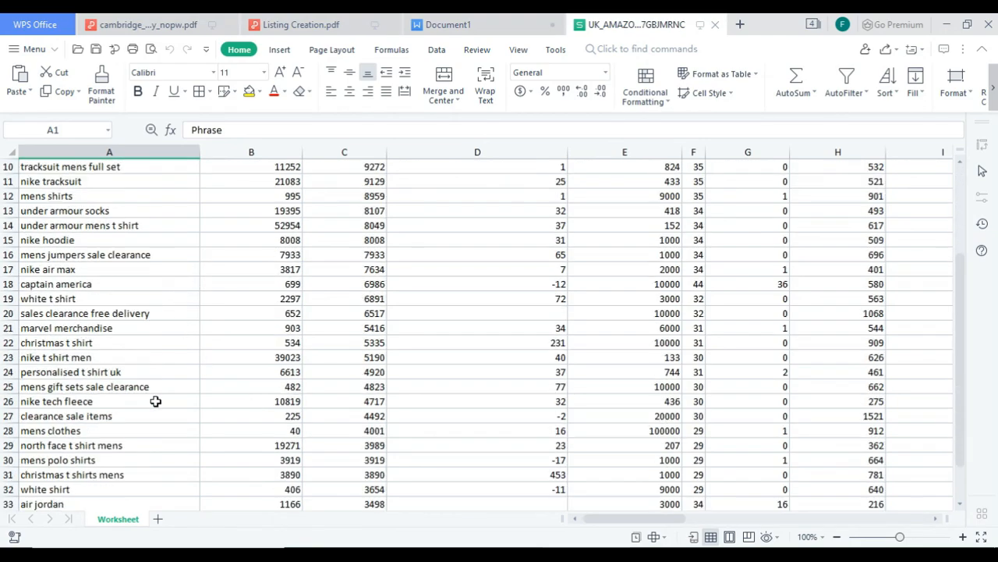
scroll(156, 401, "down", 2)
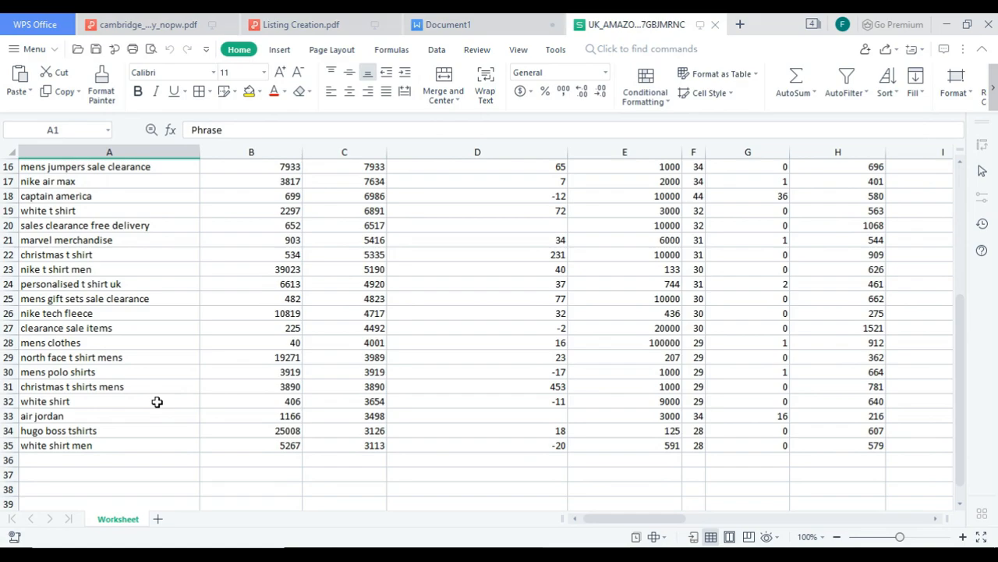
scroll(157, 400, "up", 5)
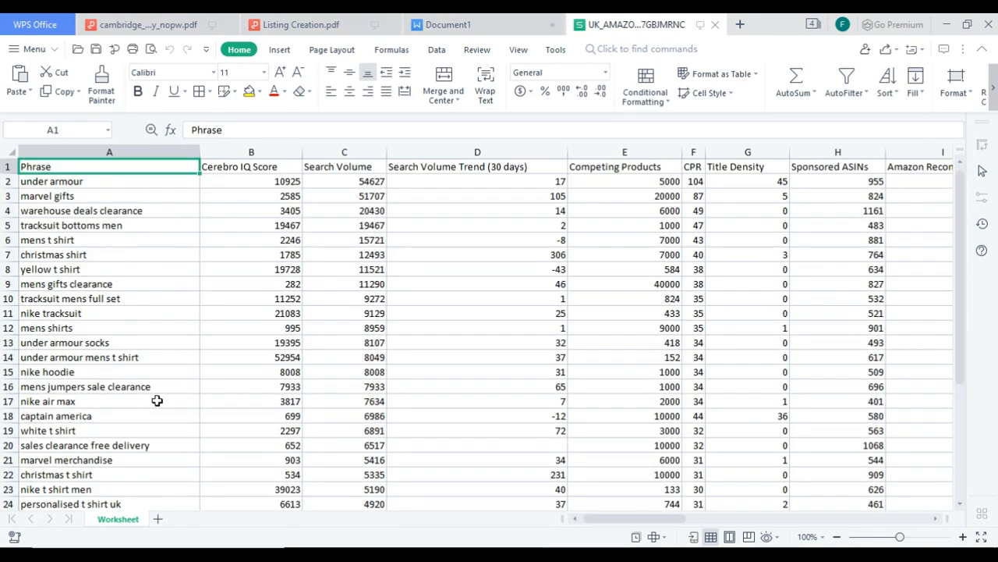
Look at the Union Jack T-shirt picture in Document1 and return to the exported keyword workbook.
left_click(439, 24)
left_click(591, 285)
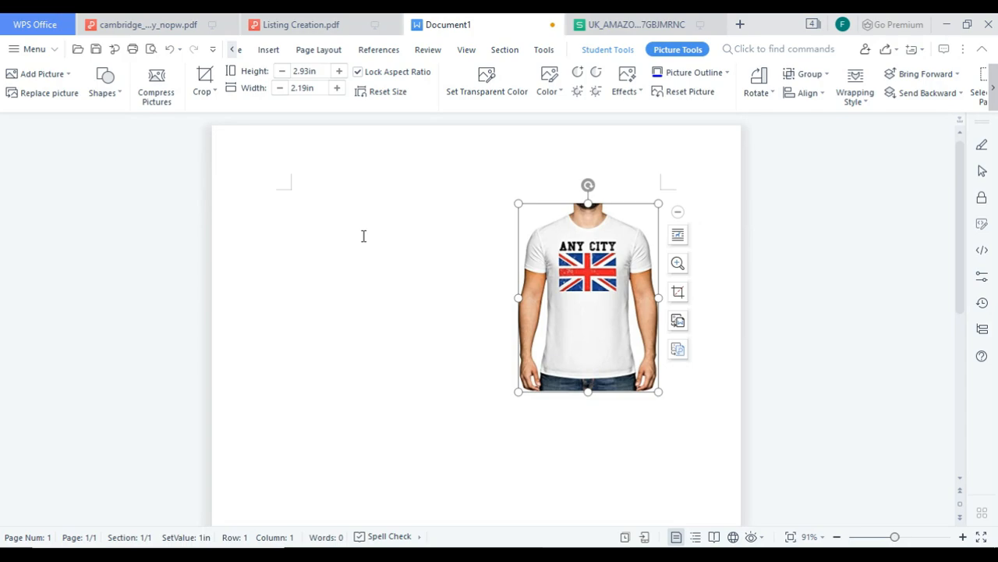
left_click(661, 24)
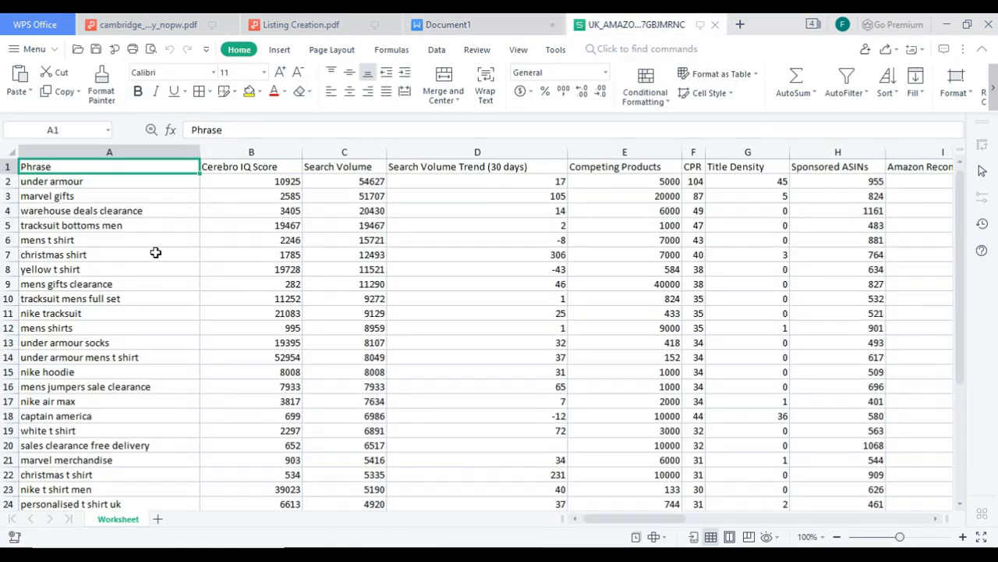
Switch to the browser showing the Cerebro reverse ASIN lookup.
left_click(612, 552)
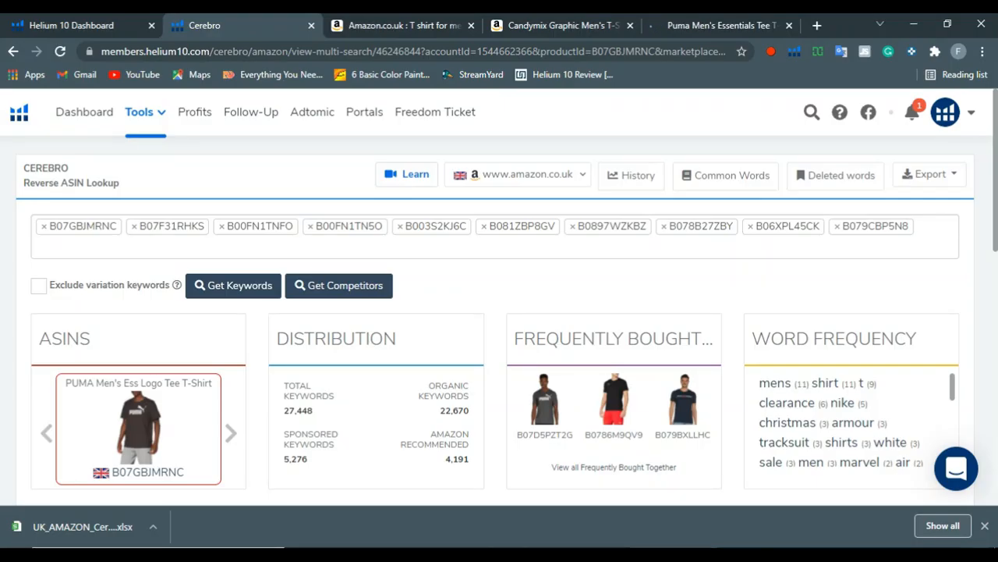
scroll(512, 304, "down", 2)
scroll(511, 303, "up", 2)
Copy the ASIN B09GVY28ZY from the page address of the Candymix Union Jack T-shirt on Amazon.
left_click(577, 24)
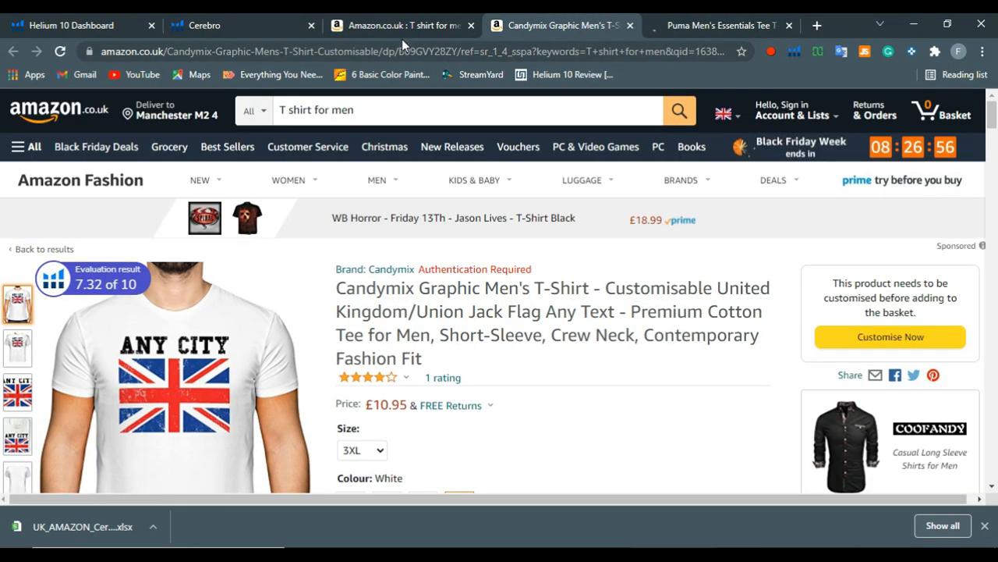
left_click(404, 51)
double_click(428, 51)
right_click(499, 51)
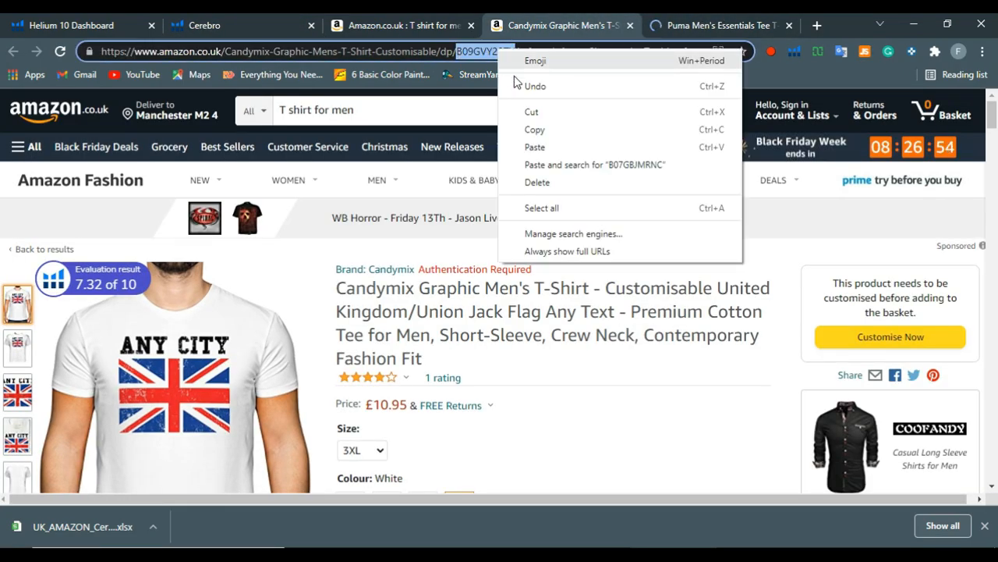
left_click(546, 130)
Remove all ten product ASINs from the Cerebro reverse ASIN lookup.
left_click(207, 25)
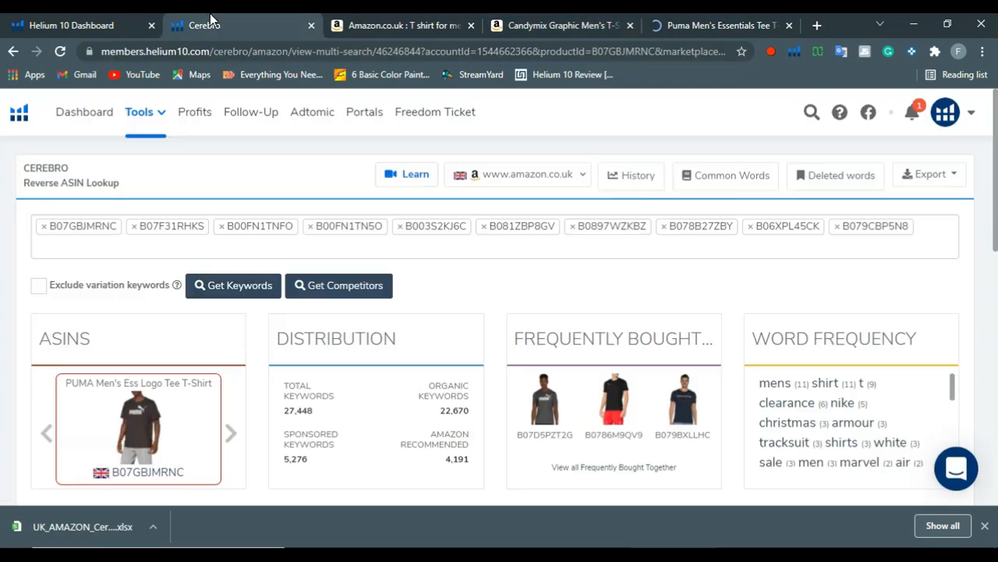
left_click(44, 226)
left_click(44, 226)
left_click(43, 226)
left_click(43, 226)
left_click(44, 226)
left_click(44, 226)
left_click(44, 227)
left_click(43, 226)
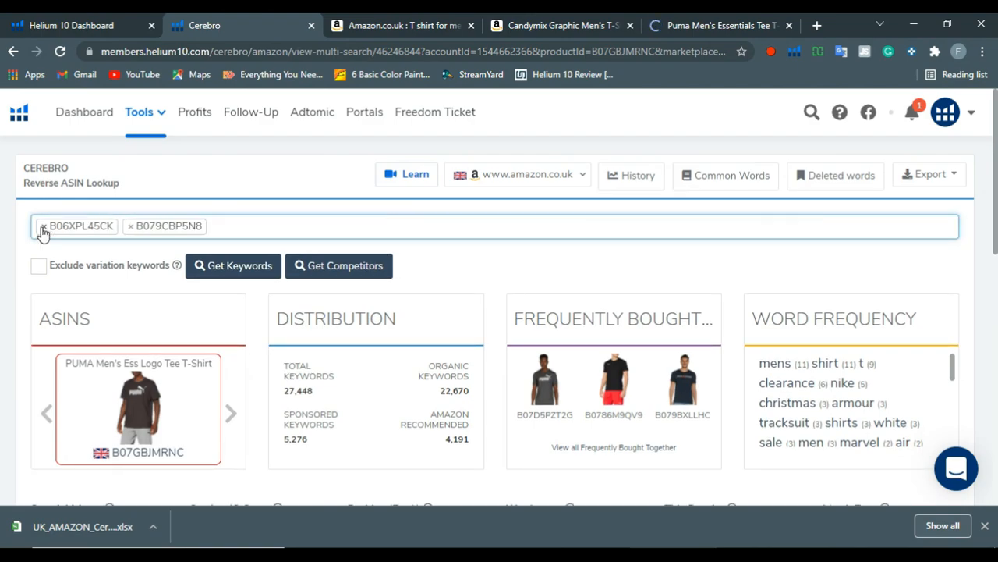
left_click(44, 226)
left_click(43, 226)
Enter the ASIN B09GVY28ZY in the Cerebro lookup and get its competitors.
right_click(50, 226)
left_click(122, 337)
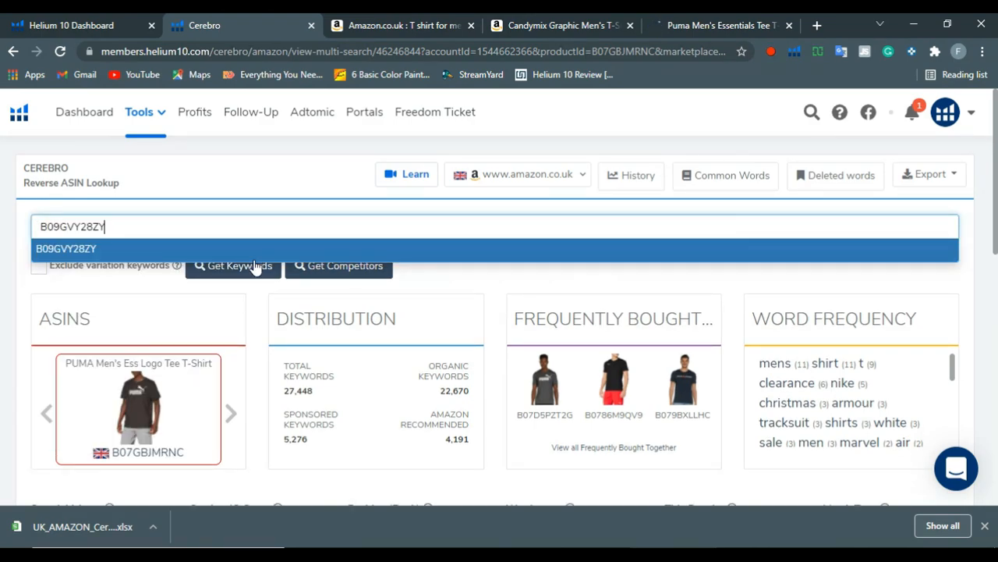
left_click(345, 270)
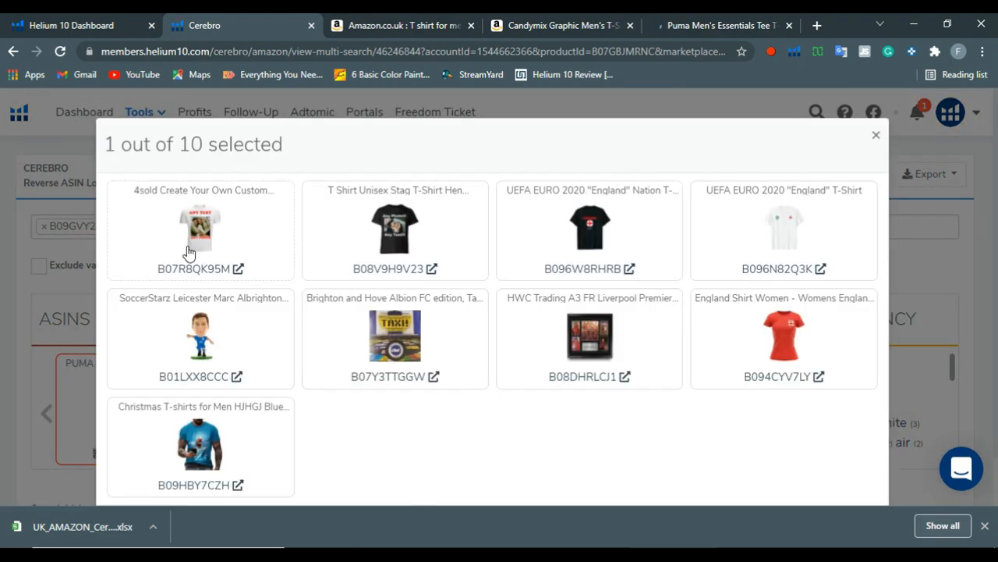
Select the 4sold custom, Unisex Stag and two UEFA EURO 2020 England T-shirts as competitors, and close the selection.
left_click(226, 239)
left_click(370, 237)
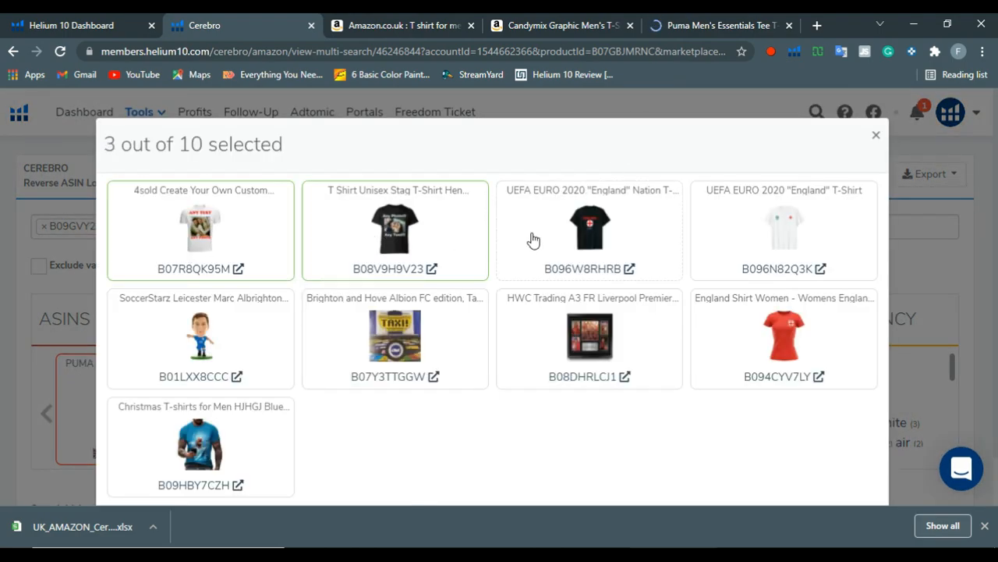
left_click(557, 232)
left_click(201, 330)
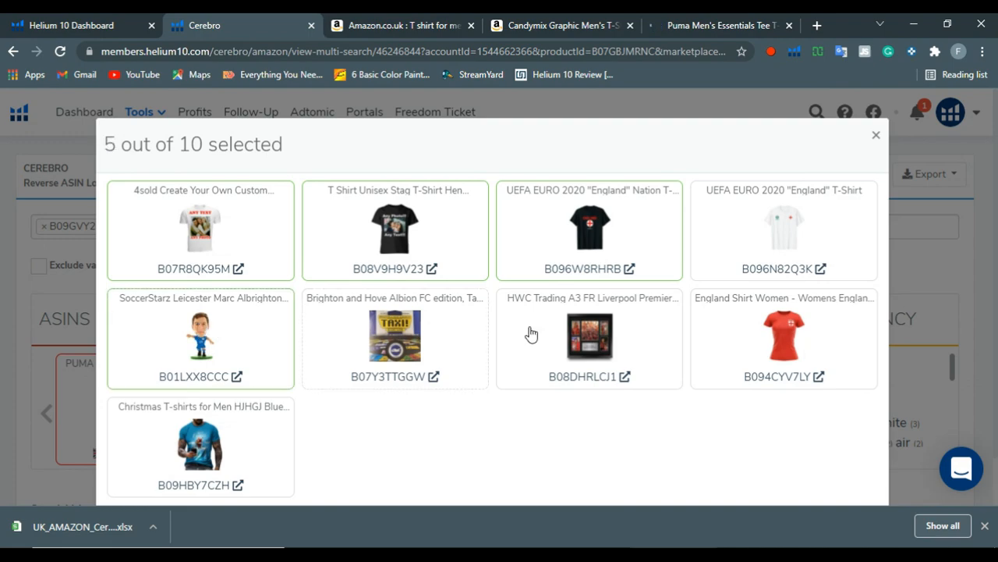
scroll(538, 332, "down", 1)
left_click(205, 291)
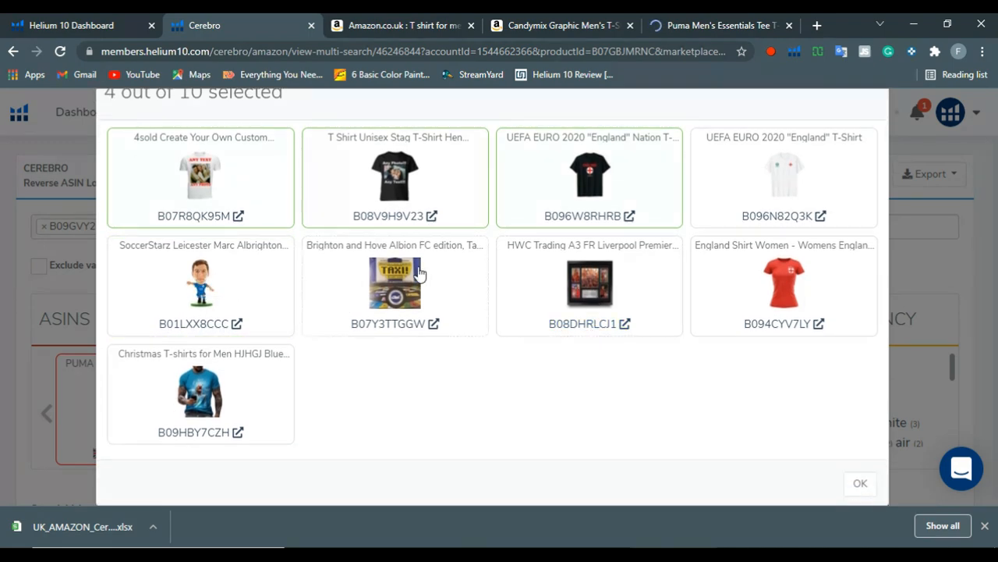
left_click(801, 196)
scroll(332, 191, "up", 1)
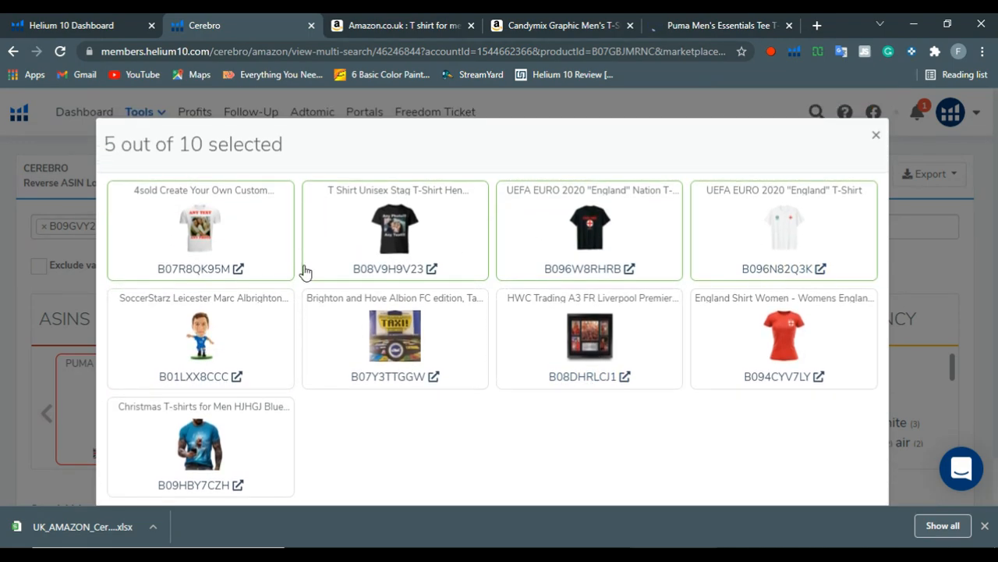
left_click(876, 136)
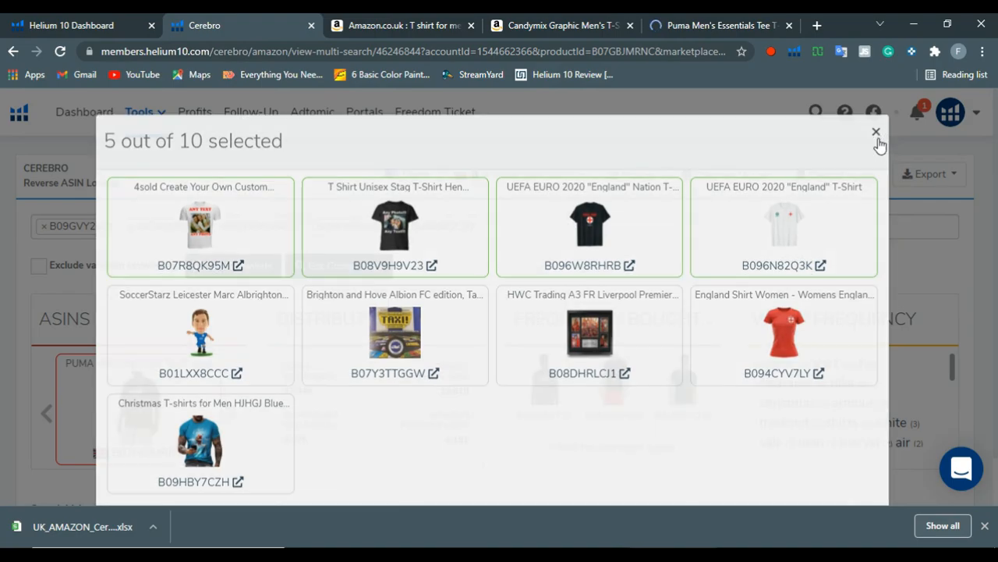
Open the Smith and Jones 5 pack crew neck T-shirt in a new tab from Amazon's "T shirt for men" results.
left_click(730, 23)
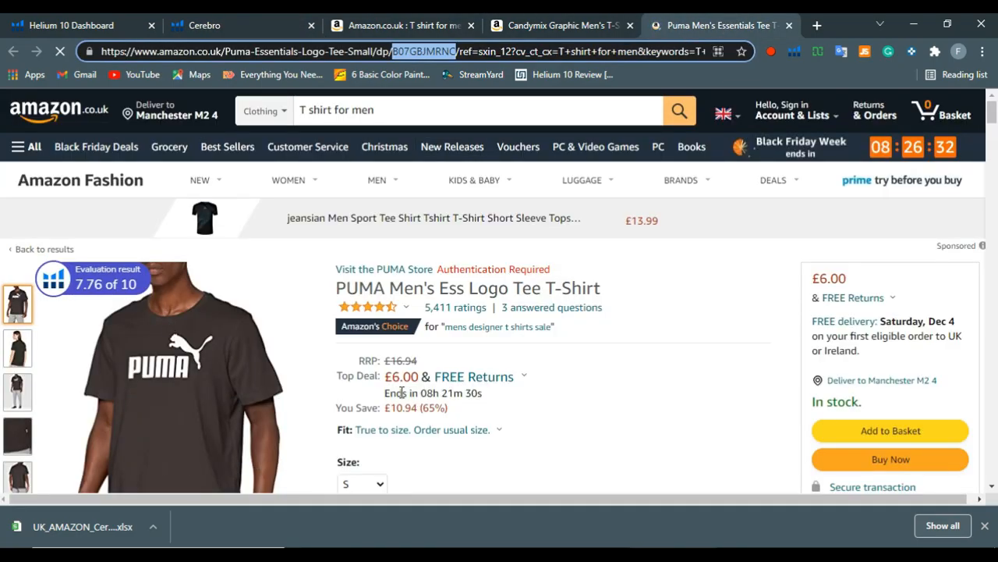
left_click(520, 23)
left_click(435, 24)
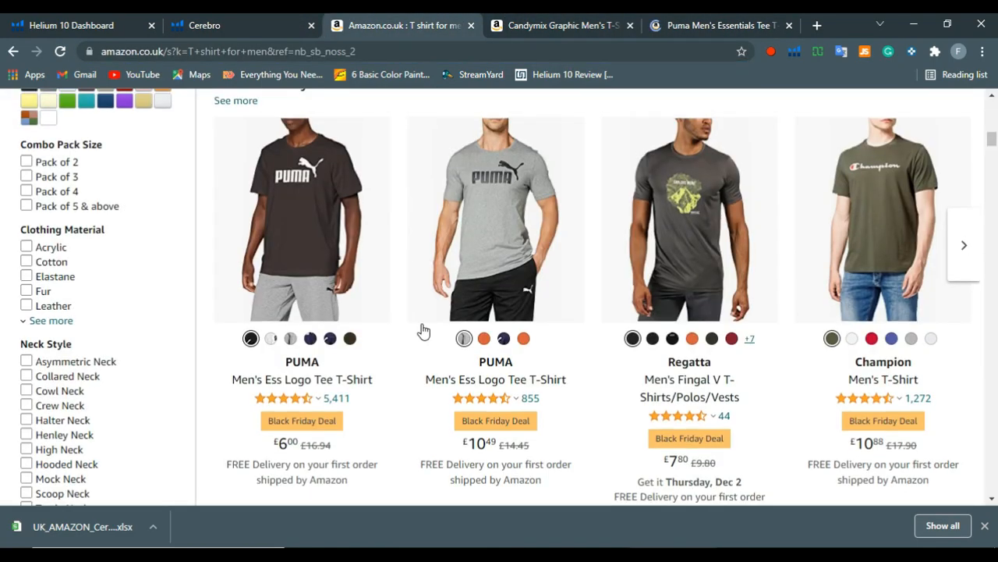
scroll(424, 330, "up", 6)
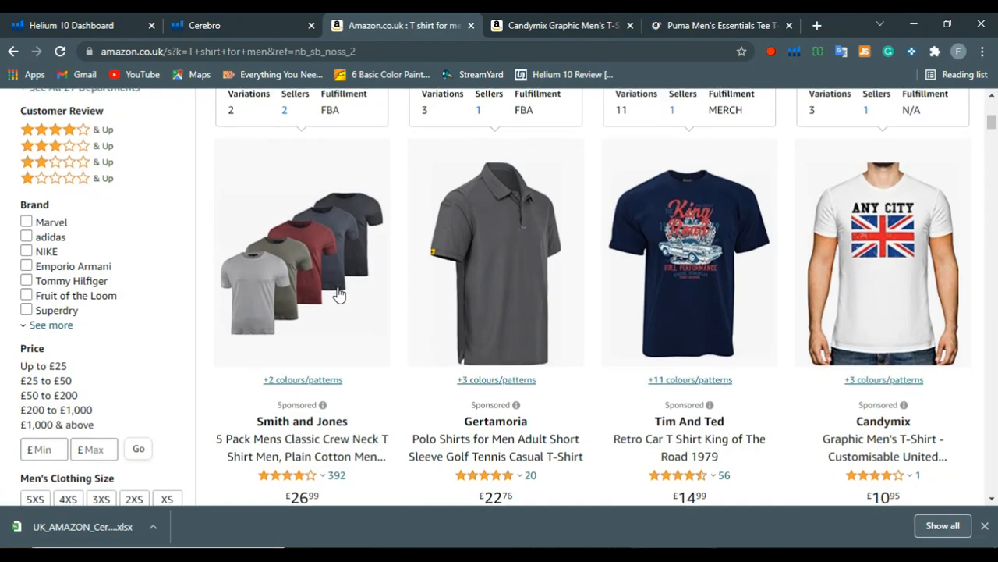
right_click(326, 268)
left_click(361, 276)
left_click(471, 36)
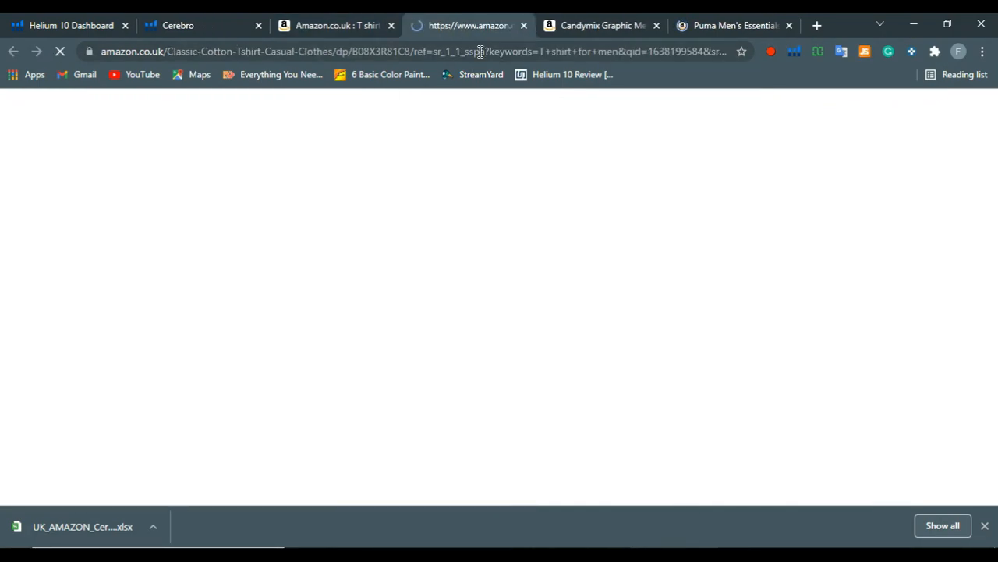
Copy the ASIN B08X3R81C8 from the 5 pack T-shirt's page address.
left_click_drag(352, 51, 421, 53)
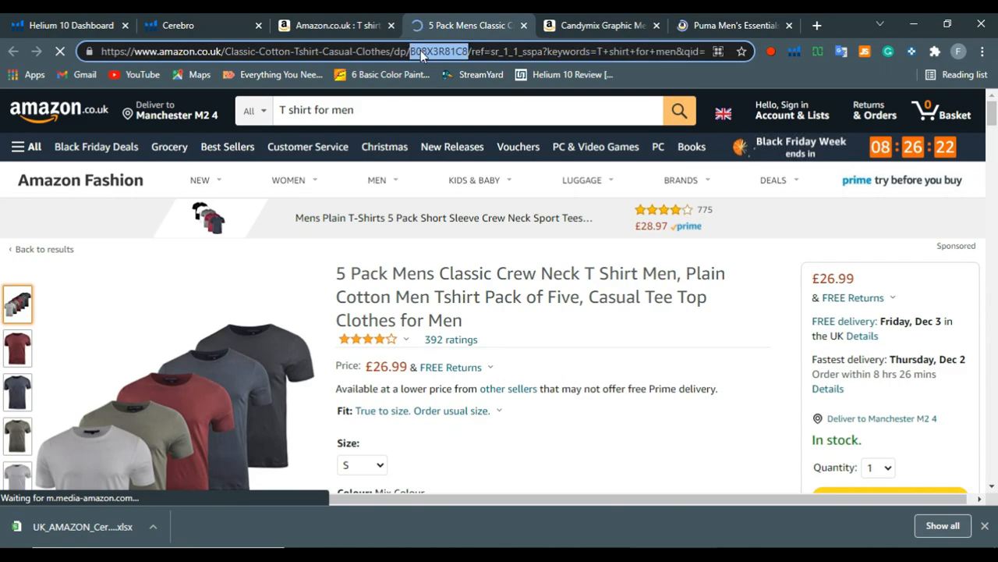
right_click(421, 53)
left_click(468, 131)
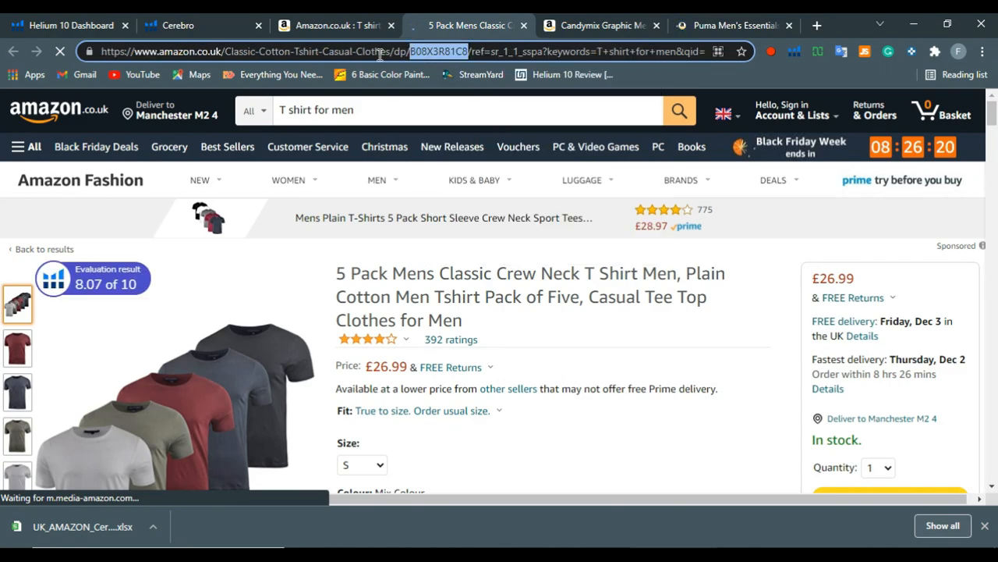
Replace all ASINs in the Cerebro lookup with the copied ASIN B08X3R81C8.
left_click(178, 25)
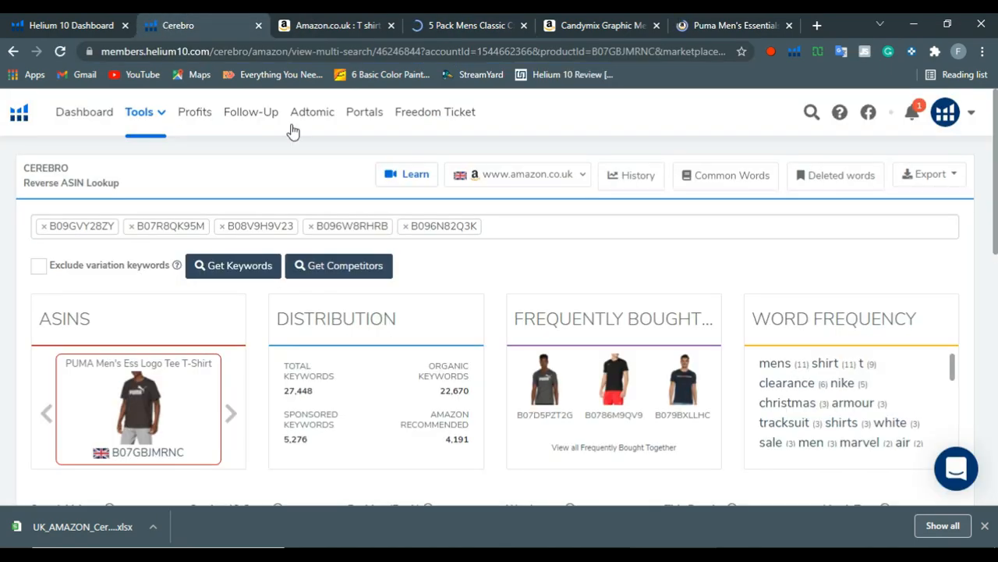
left_click(42, 226)
left_click(42, 226)
left_click(42, 226)
left_click(43, 226)
left_click(42, 226)
right_click(47, 229)
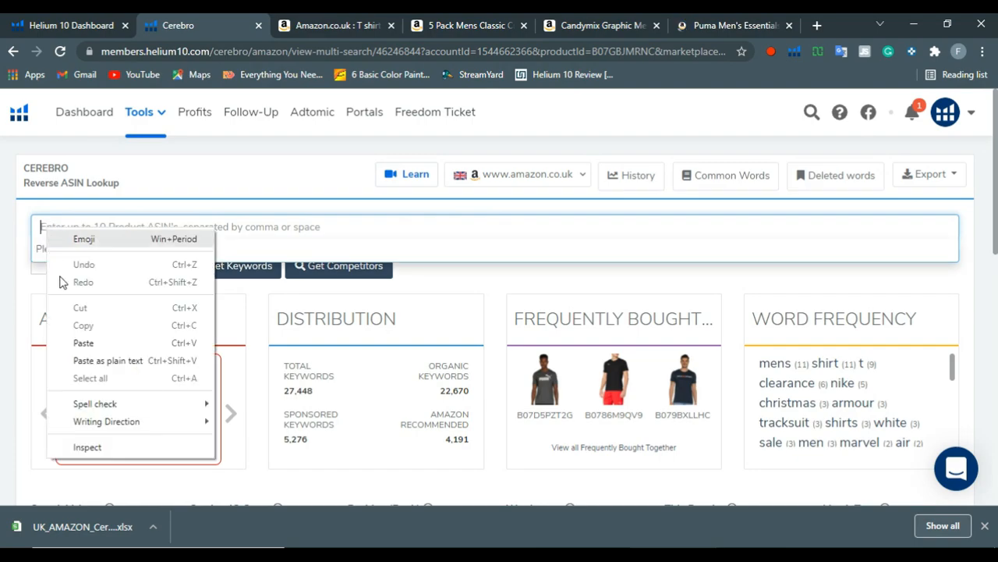
left_click(117, 337)
left_click(121, 248)
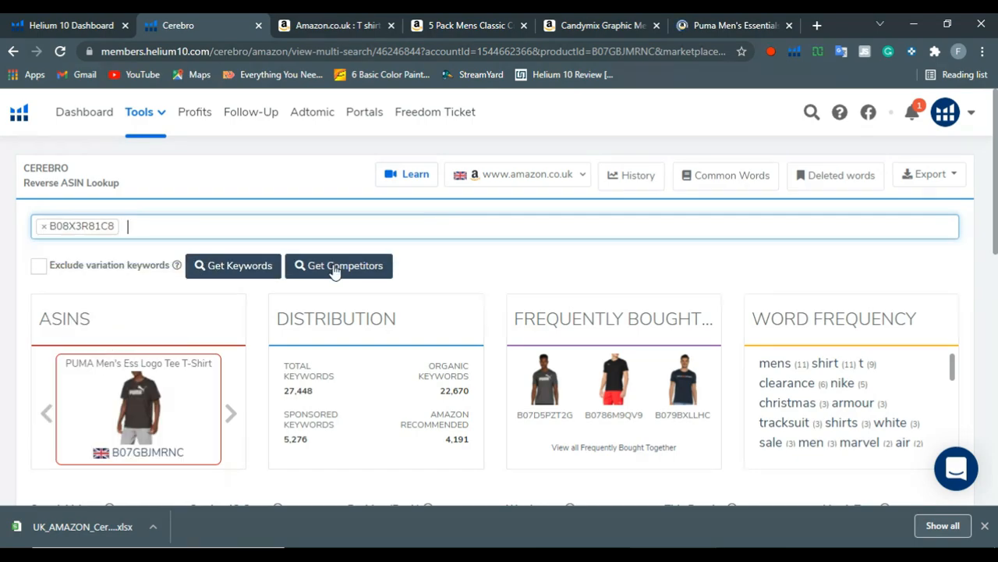
Get competitors for the ASIN and select Fruit of the Loom shirts B00UC151FG, B076THVHJB, B076TC8X2C and BOSS T-shirt B07653HJ49.
left_click(334, 269)
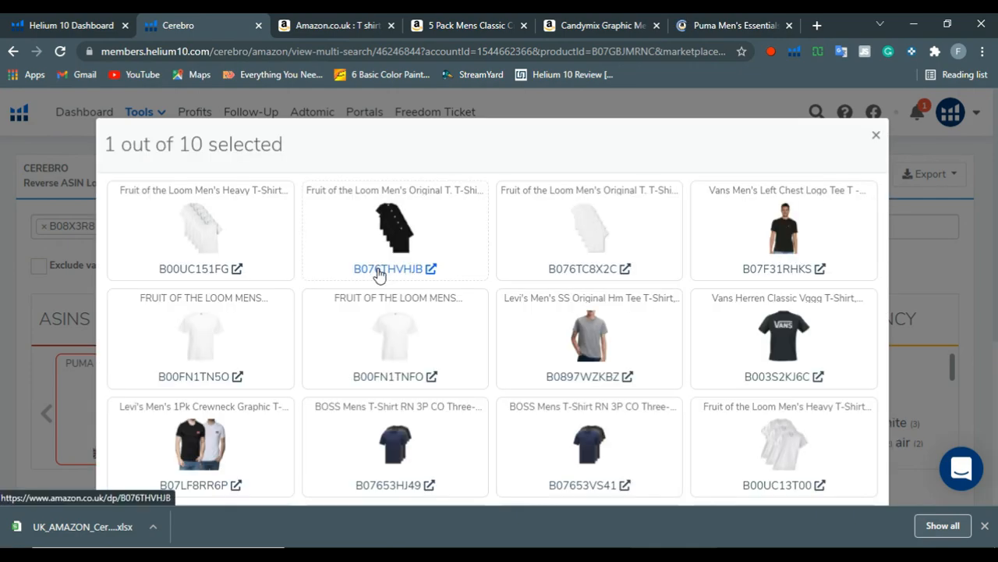
left_click(226, 242)
left_click(413, 250)
scroll(580, 271, "down", 2)
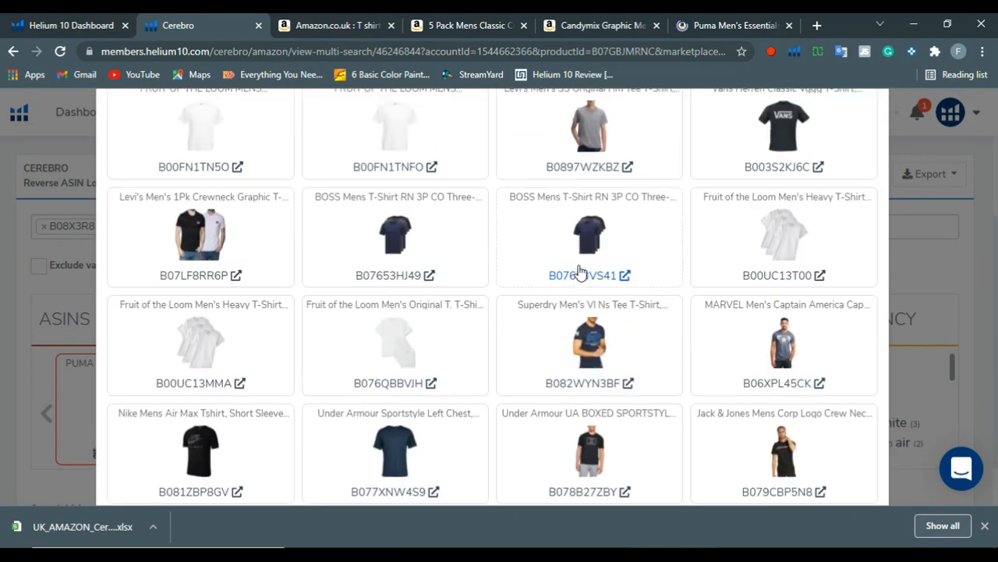
scroll(585, 269, "up", 2)
left_click(403, 370)
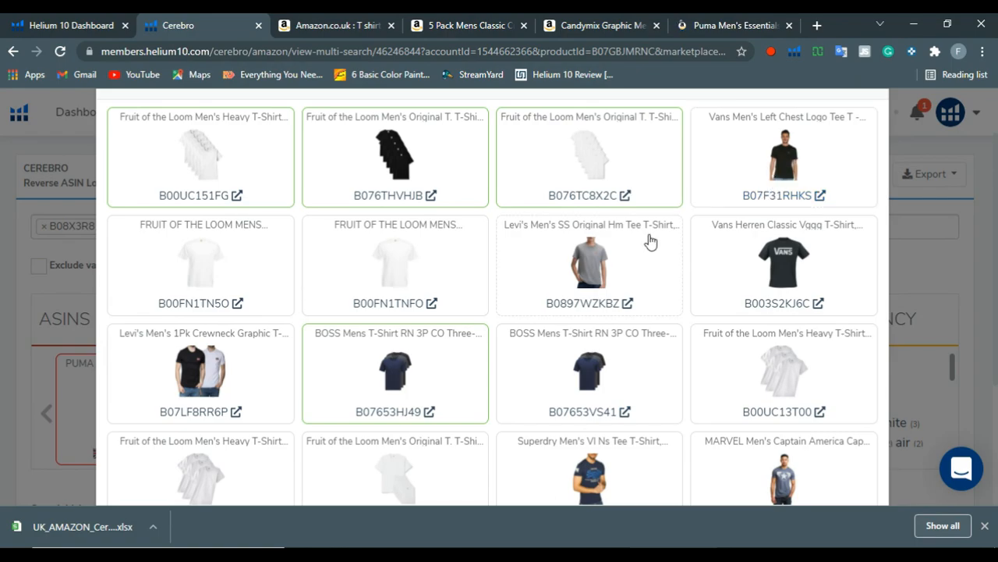
Add competitors B00FN1TNFO, B00UC13T00, B07653VS41 and B076QBBVJH to the selection and confirm it.
scroll(593, 245, "down", 2)
left_click(425, 148)
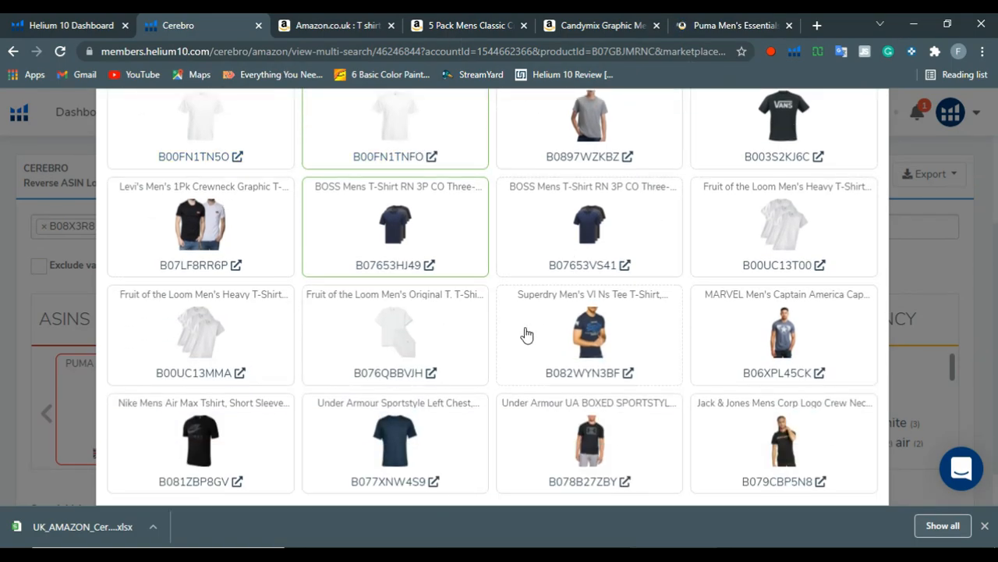
scroll(546, 335, "up", 2)
left_click(779, 362)
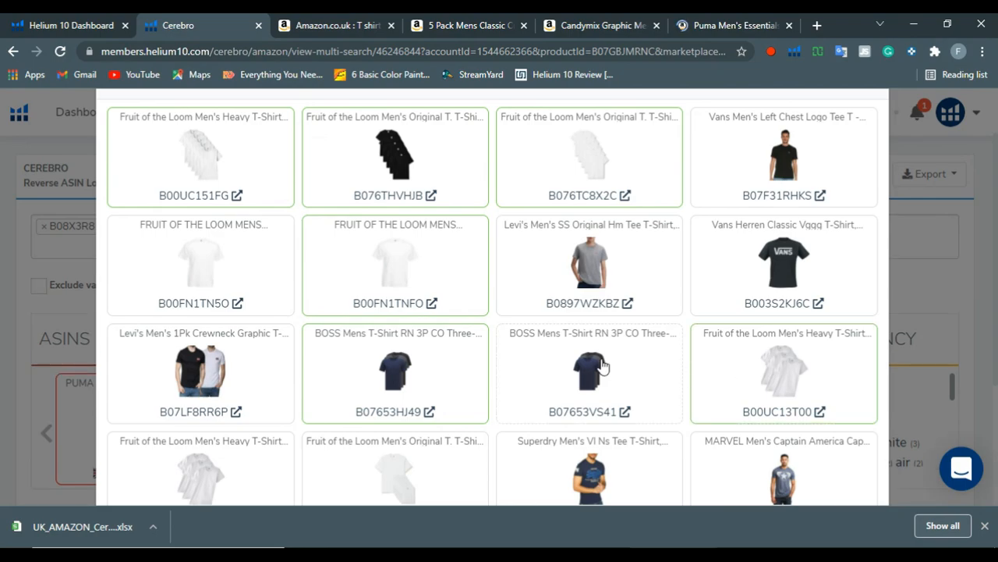
scroll(779, 362, "down", 3)
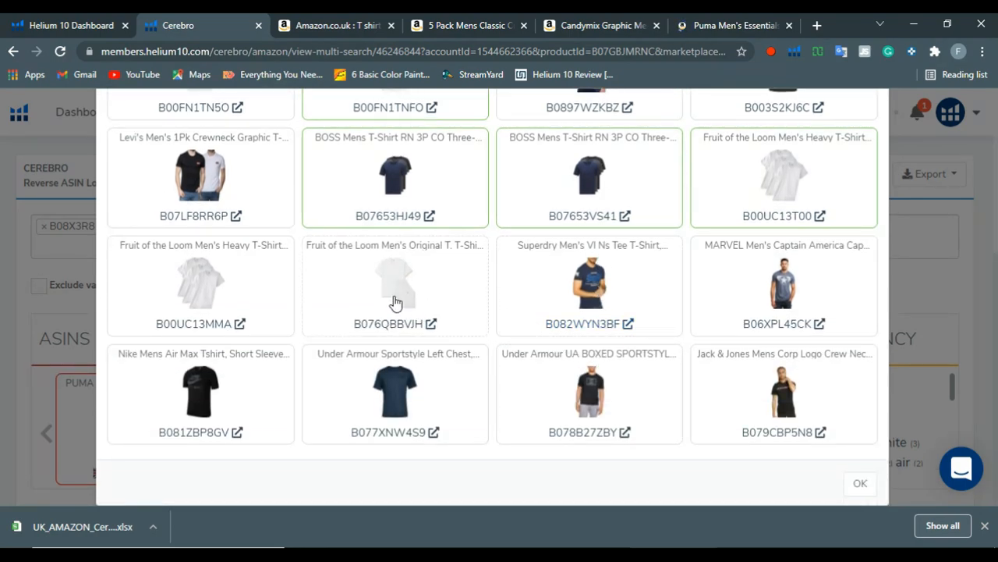
left_click(394, 297)
scroll(419, 312, "up", 3)
scroll(418, 308, "down", 3)
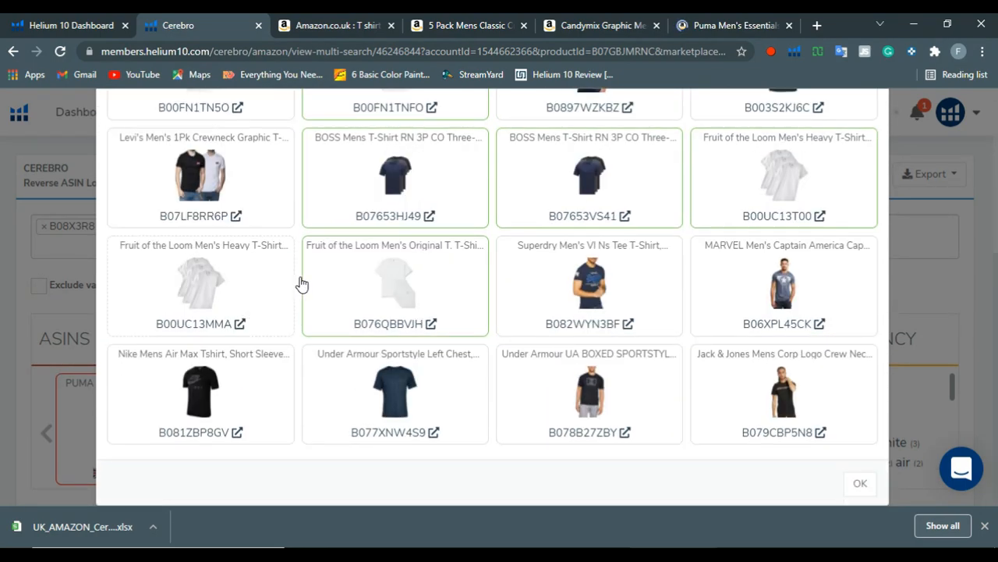
left_click(861, 483)
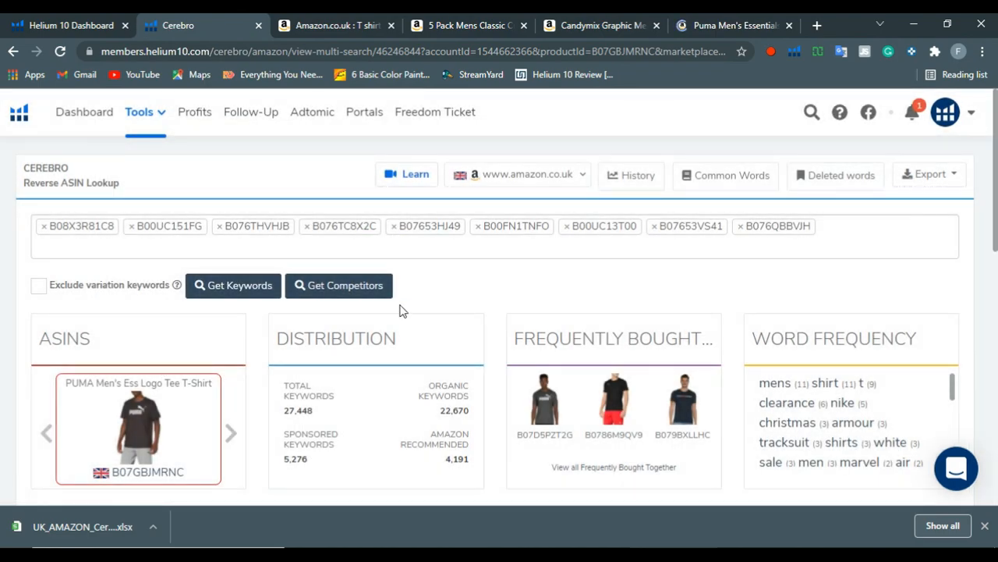
Retrieve the keywords for all listed ASINs and sort them by search volume from high to low.
left_click(259, 285)
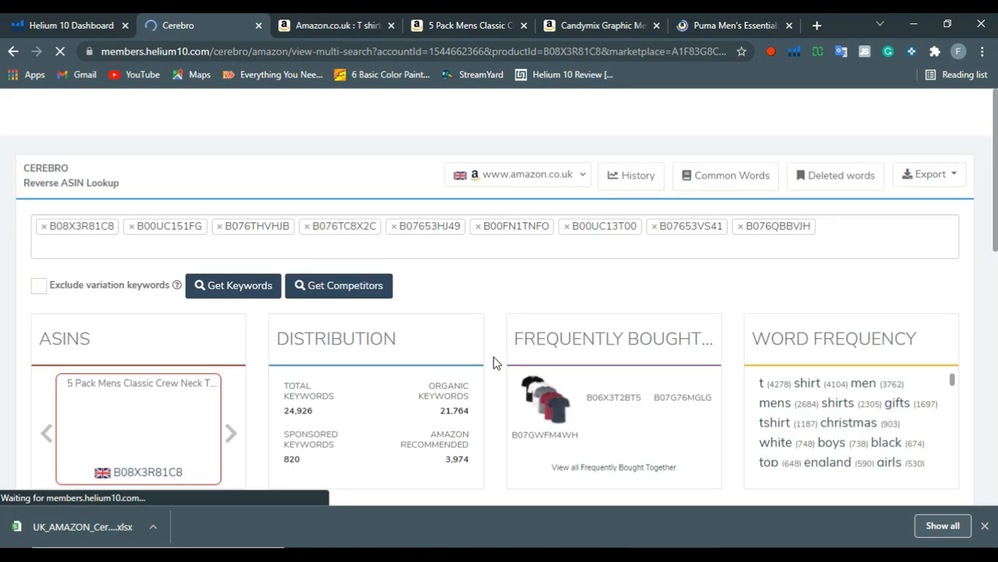
scroll(498, 363, "down", 1)
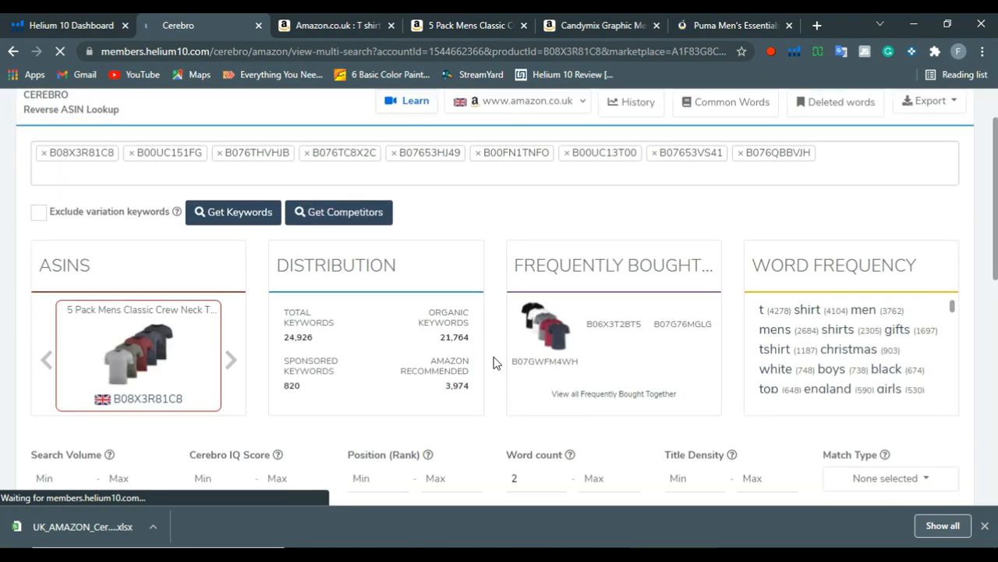
double_click(286, 337)
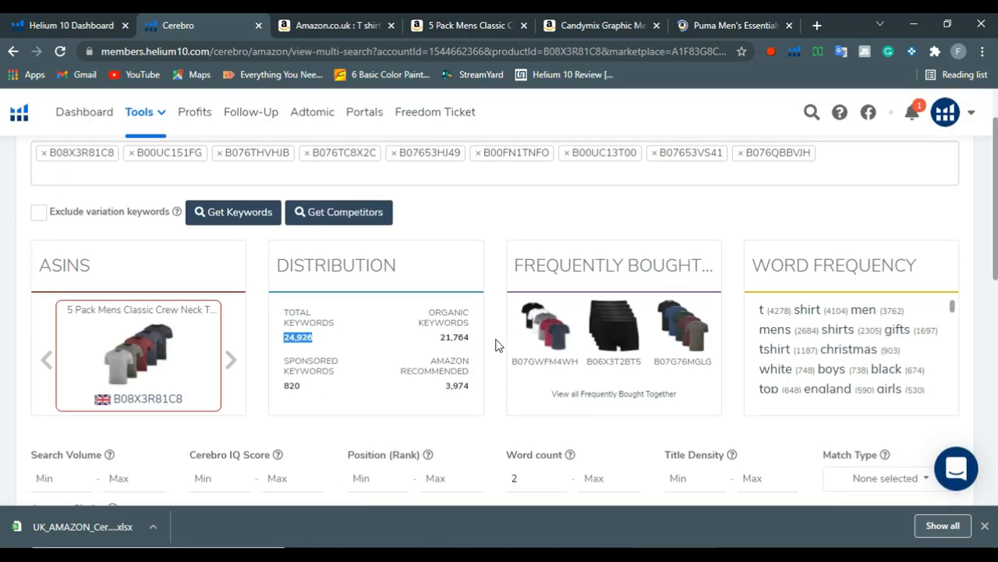
scroll(502, 341, "down", 7)
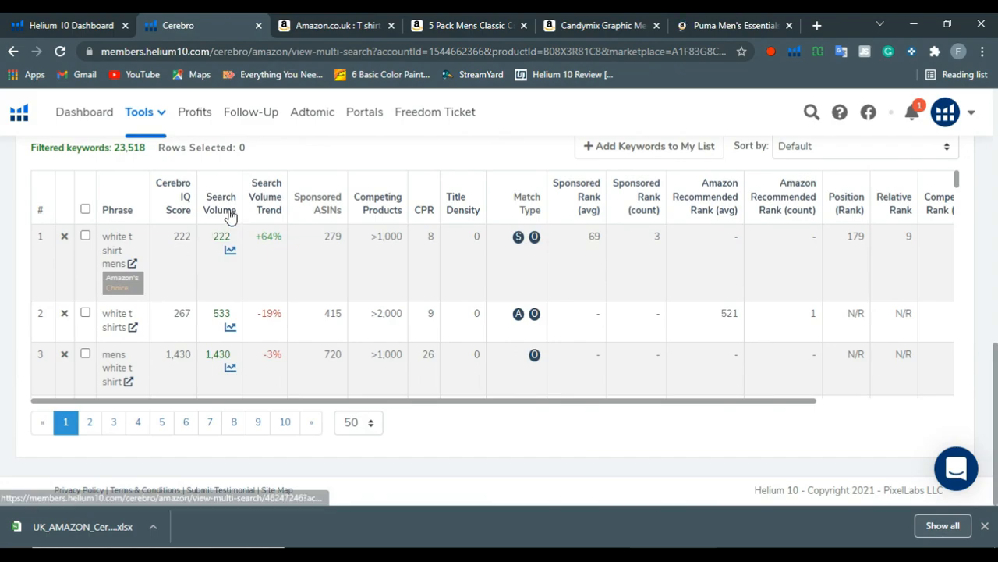
left_click(222, 234)
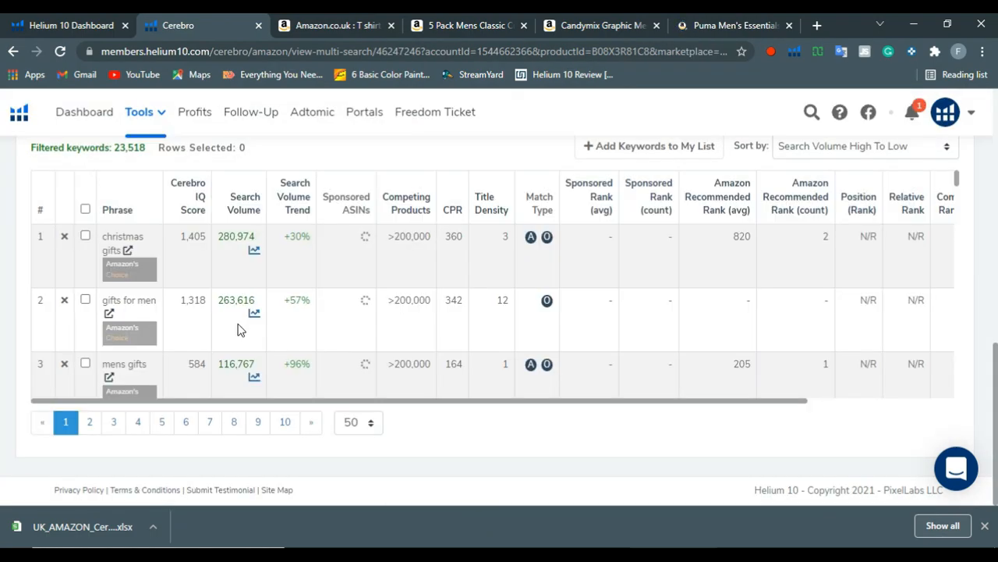
Filter the keywords to a minimum search volume of 3000 with match types Organic and Amazon Recommended.
scroll(234, 297, "up", 3)
scroll(152, 295, "up", 2)
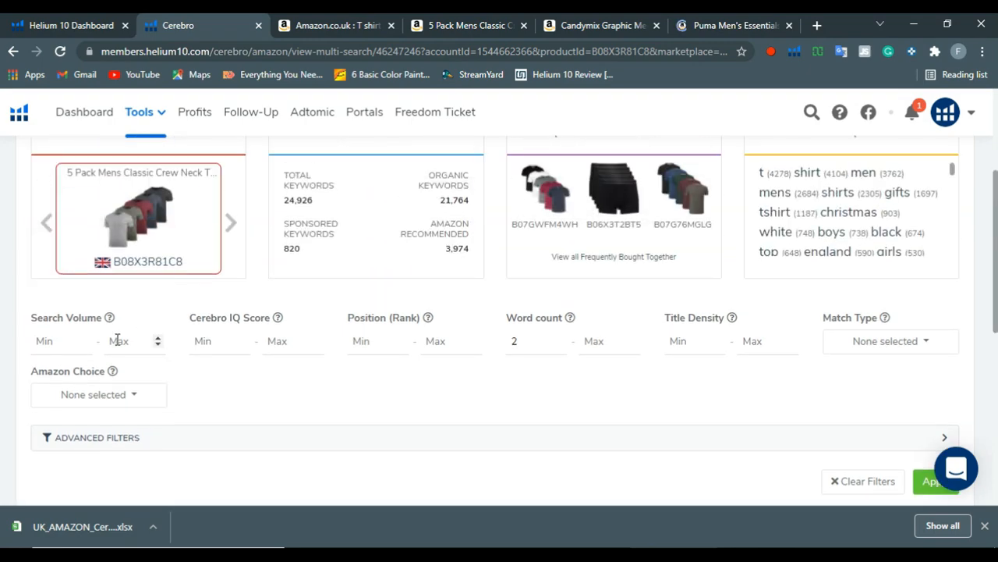
scroll(94, 273, "down", 1)
left_click(83, 270)
type("3000")
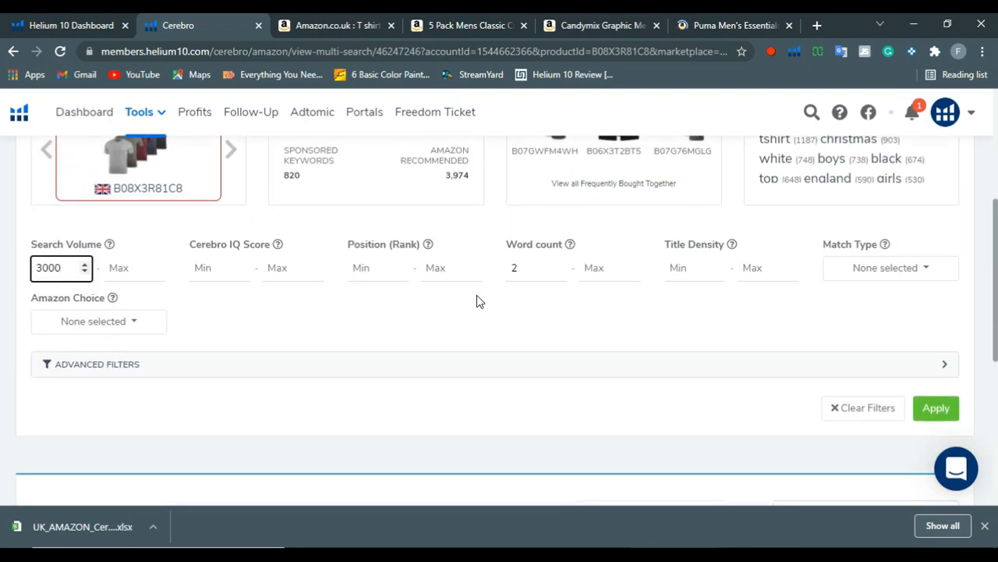
left_click(893, 269)
left_click(873, 298)
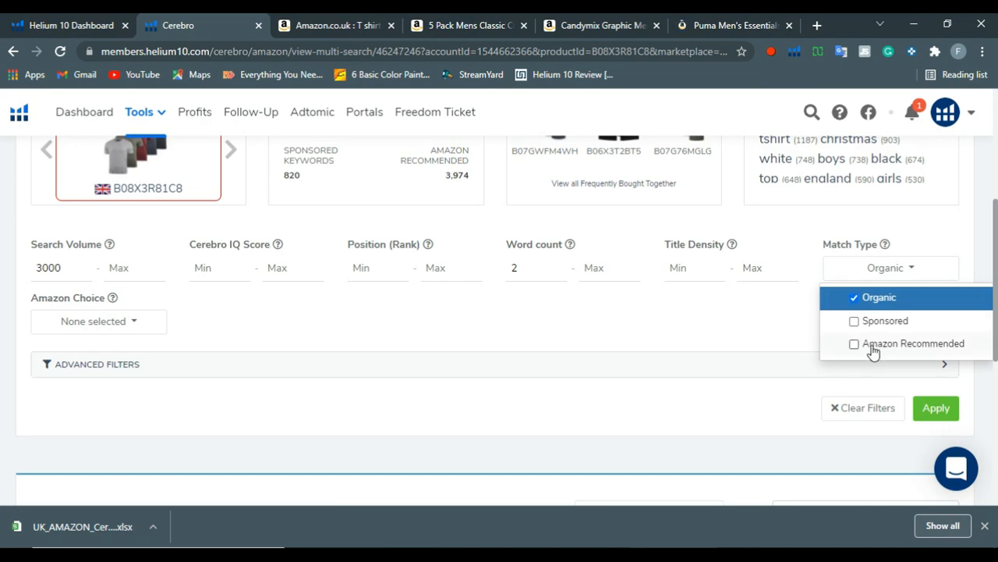
left_click(872, 345)
left_click(936, 408)
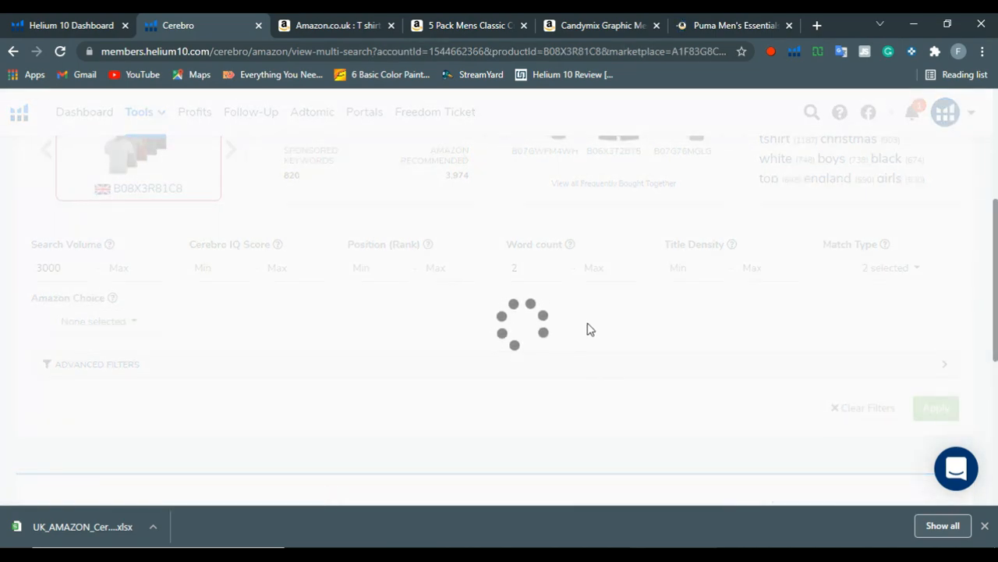
Sort the filtered keywords by search volume from low to high, and restore the high-to-low order.
scroll(518, 335, "down", 5)
scroll(519, 339, "up", 3)
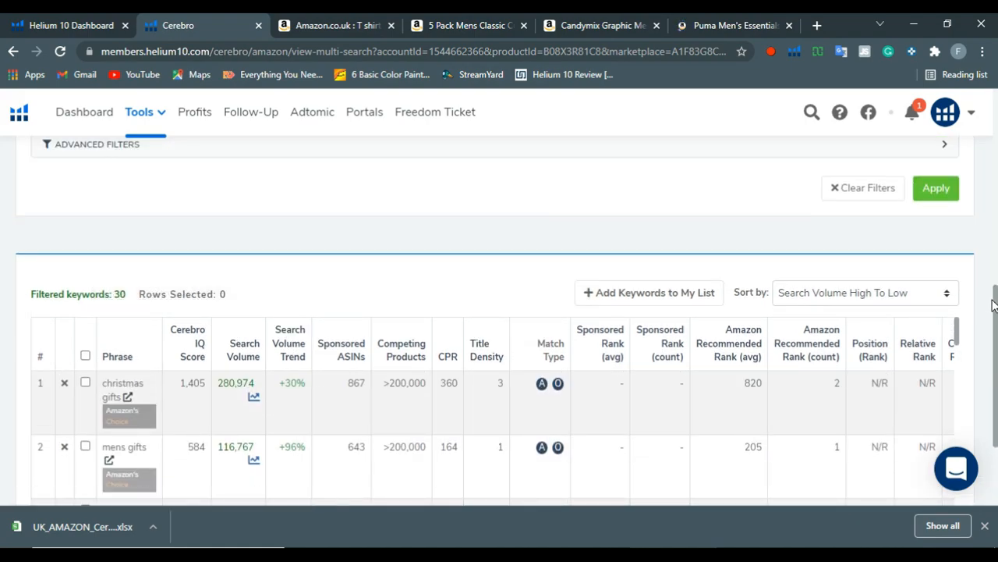
scroll(187, 281, "down", 2)
scroll(296, 268, "up", 1)
scroll(297, 267, "down", 1)
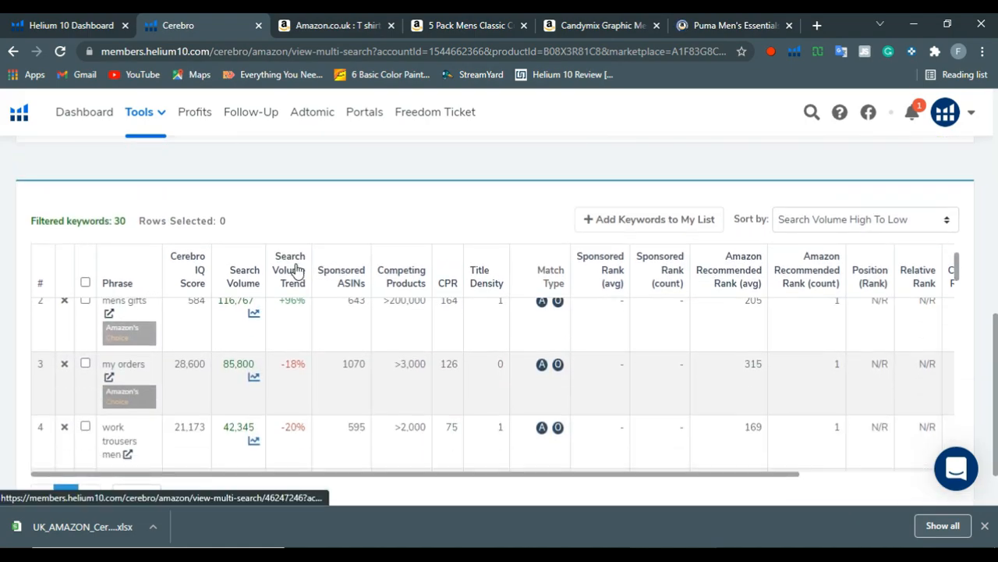
scroll(295, 265, "up", 1)
scroll(971, 395, "down", 1)
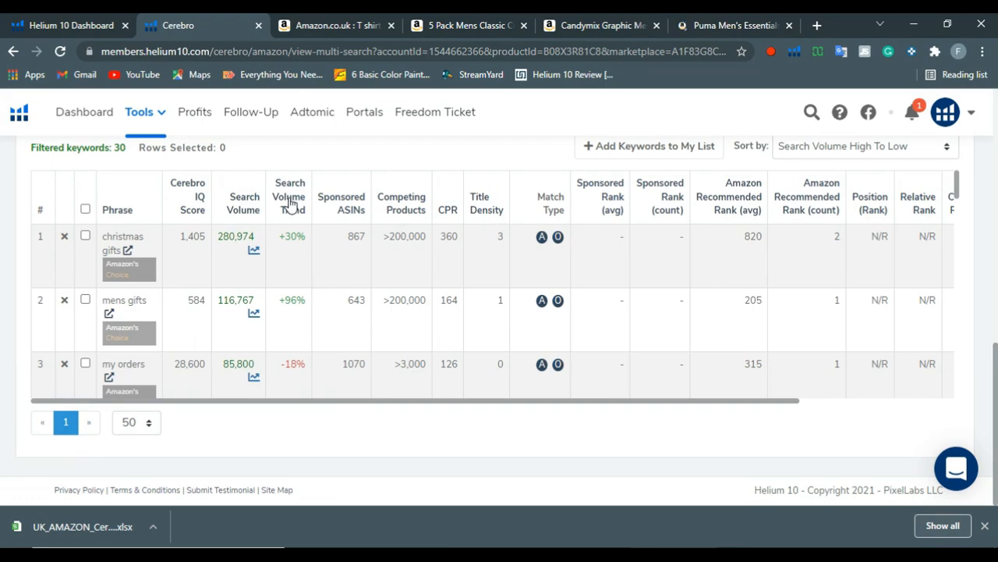
left_click(237, 205)
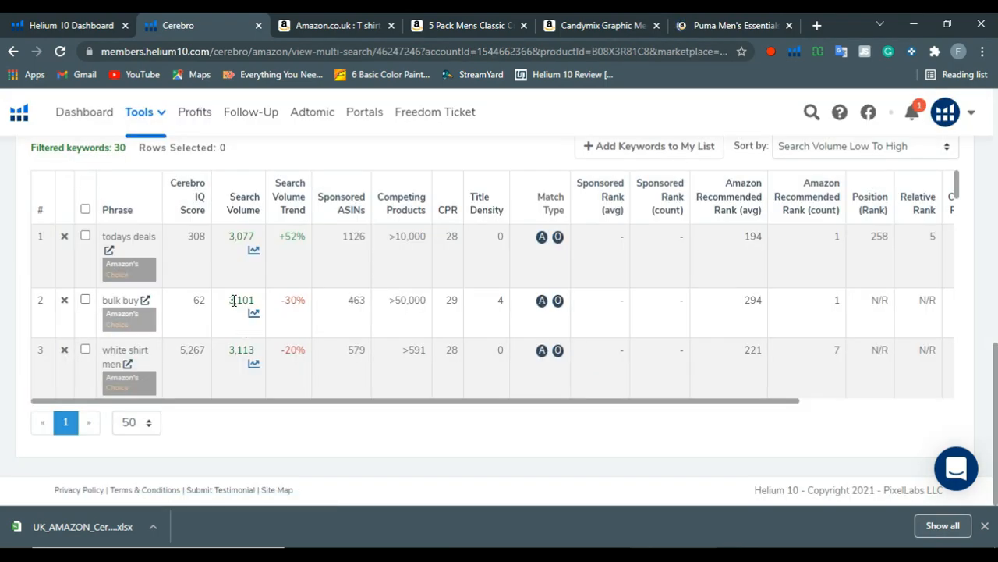
left_click(249, 216)
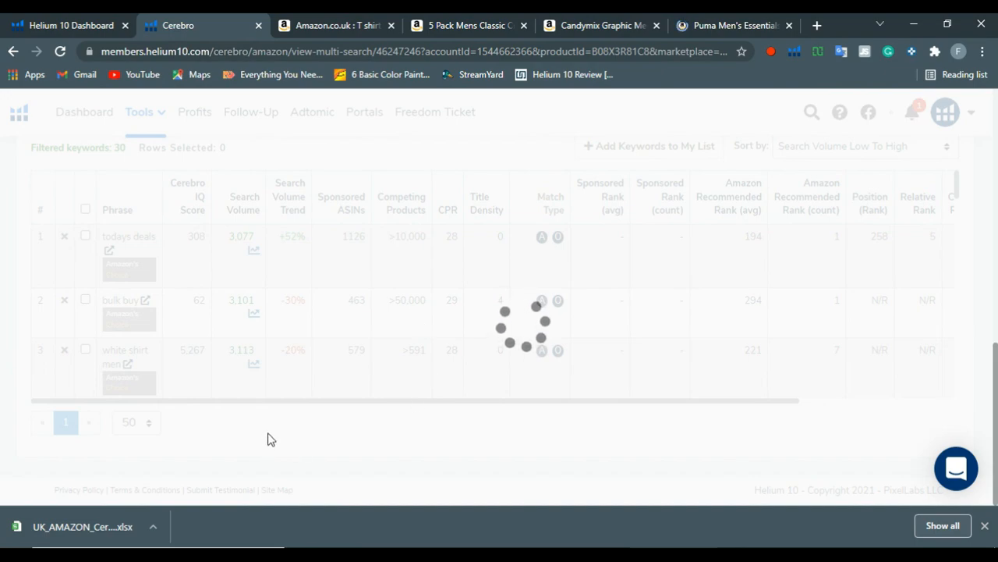
Examine the filtered keyword phrases and their search volumes for relevance to a men's T-shirt.
scroll(282, 337, "down", 3)
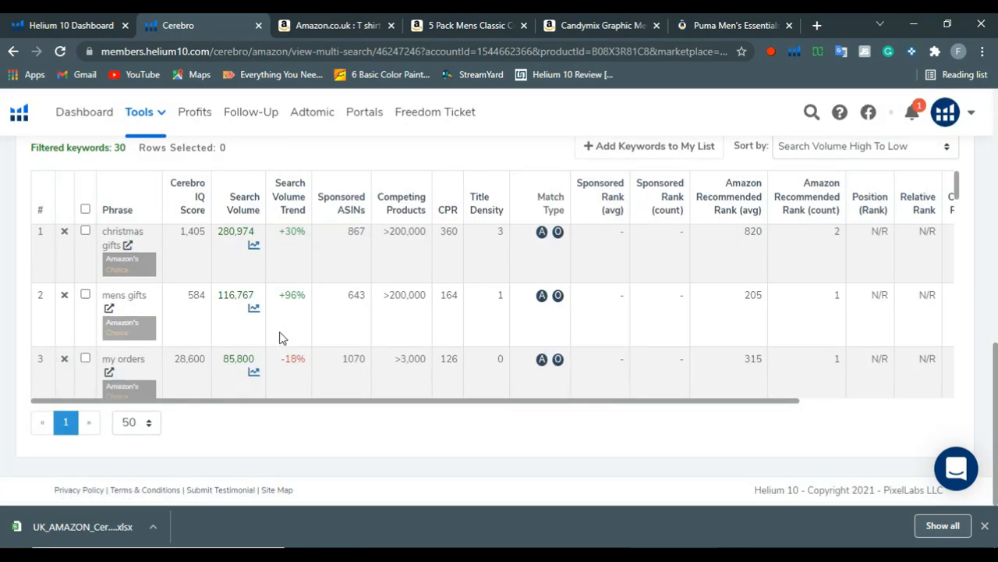
scroll(282, 338, "down", 1)
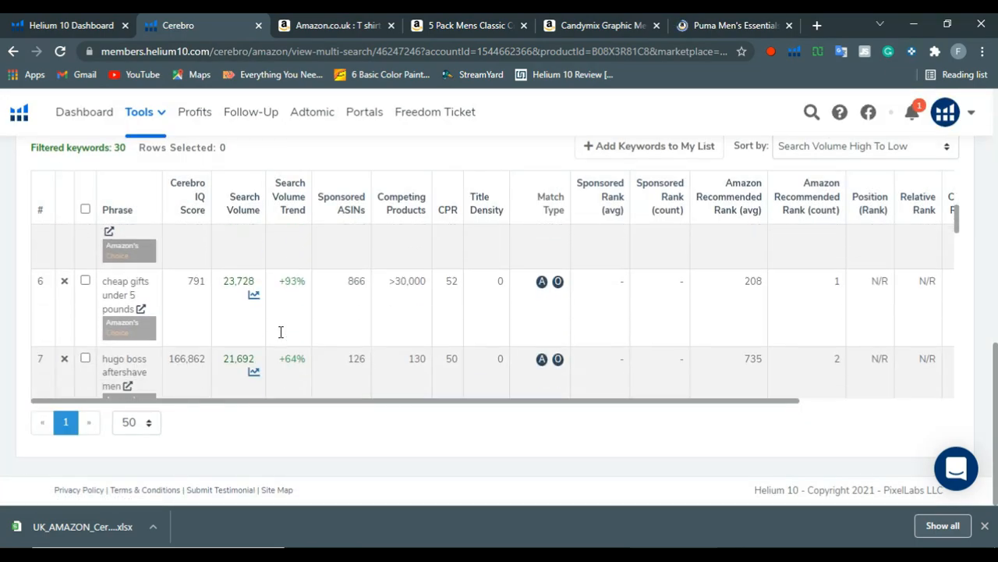
scroll(282, 338, "down", 2)
scroll(283, 338, "up", 2)
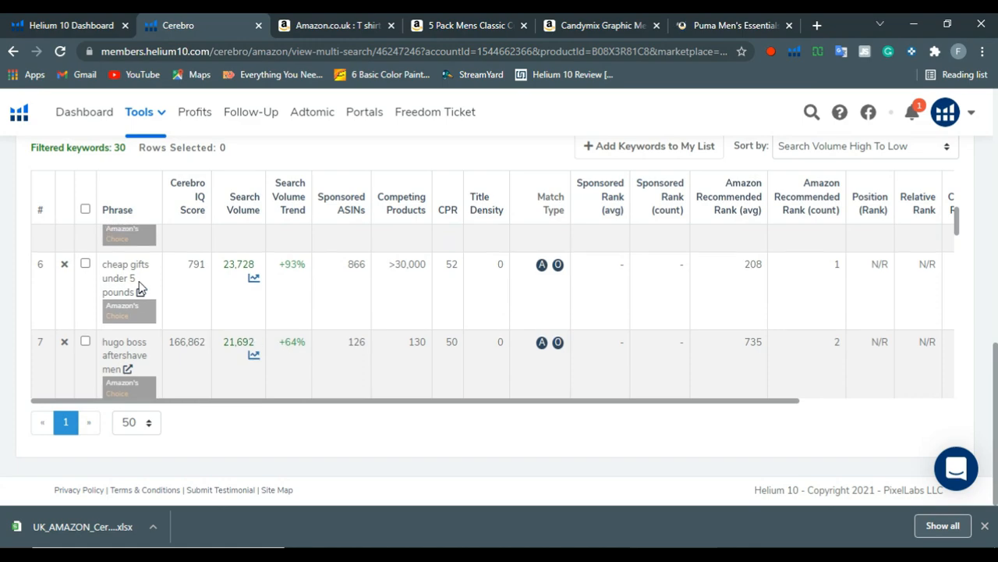
left_click_drag(106, 268, 143, 296)
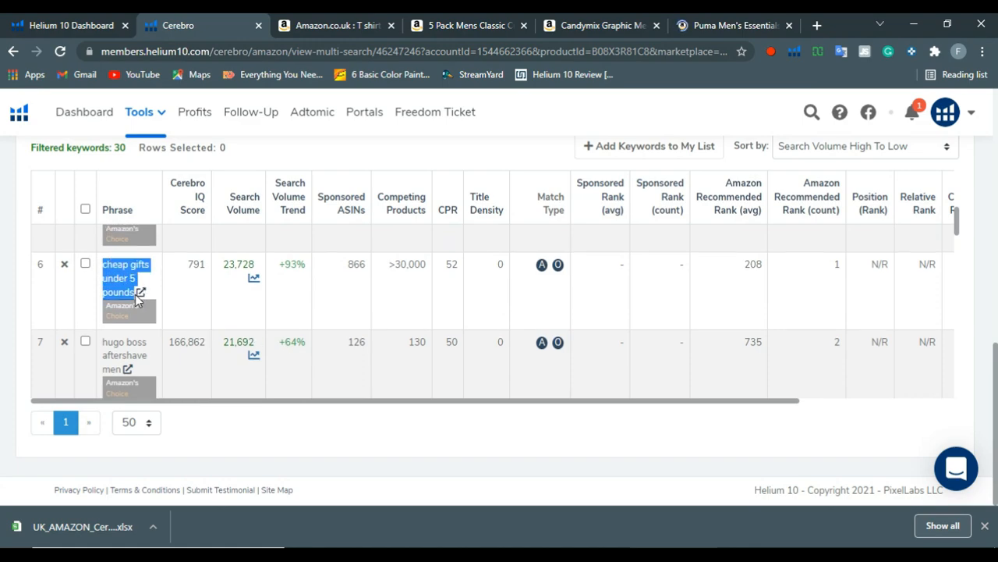
scroll(181, 367, "down", 2)
scroll(181, 366, "down", 1)
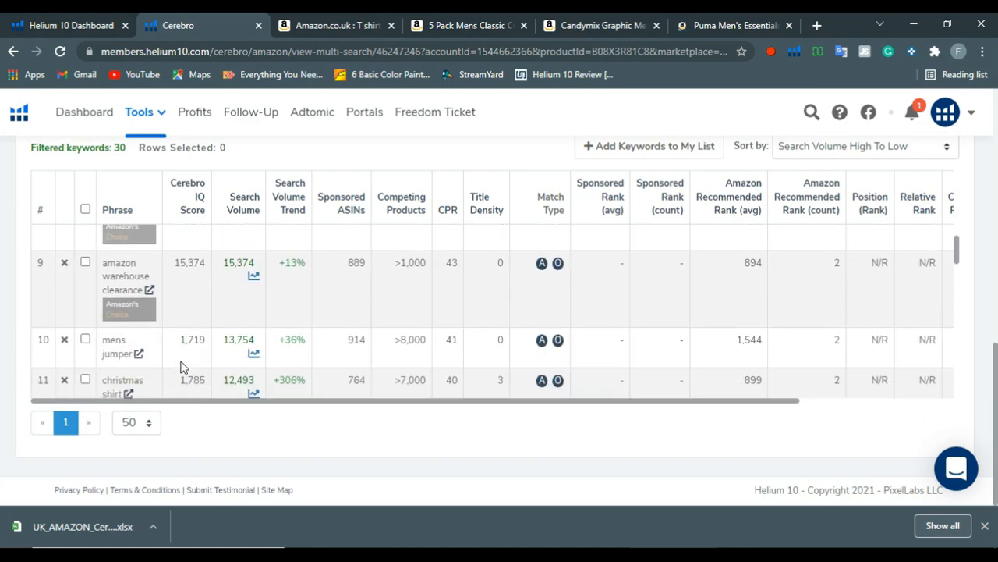
scroll(181, 366, "down", 4)
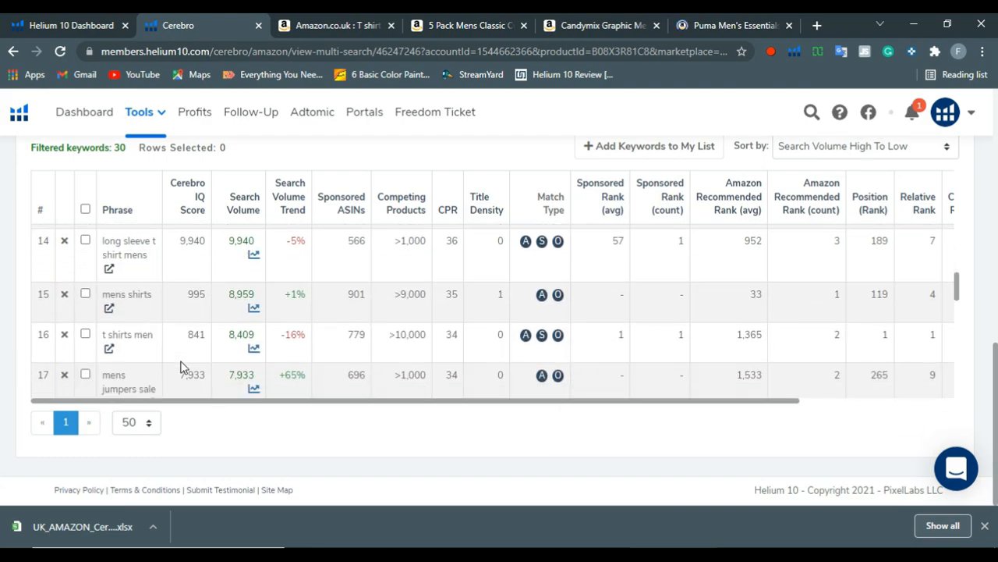
scroll(158, 364, "down", 4)
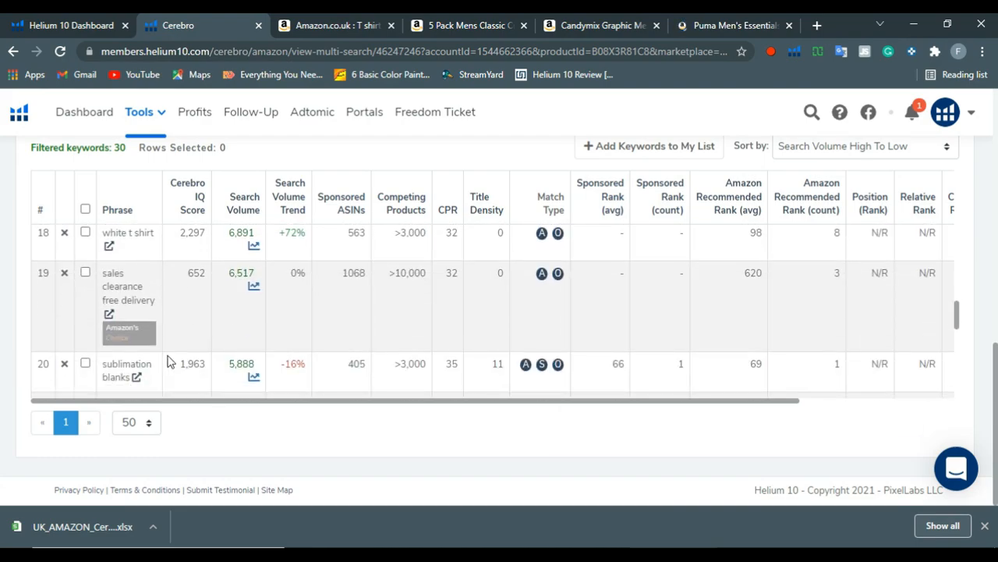
scroll(183, 359, "down", 5)
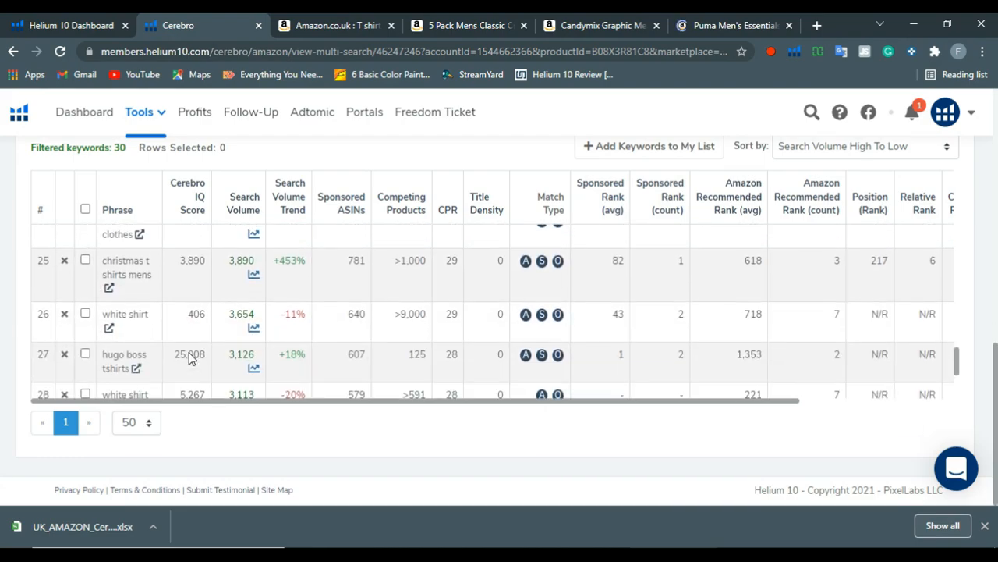
Export the filtered keywords as an XLSX file and open the downloaded spreadsheet in WPS Office.
scroll(702, 367, "up", 14)
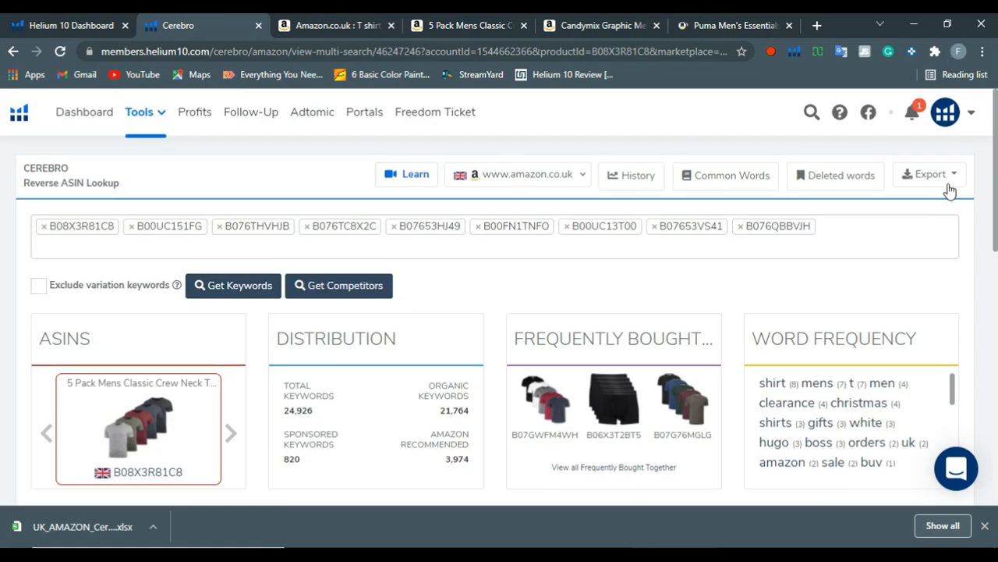
left_click(945, 180)
left_click(895, 223)
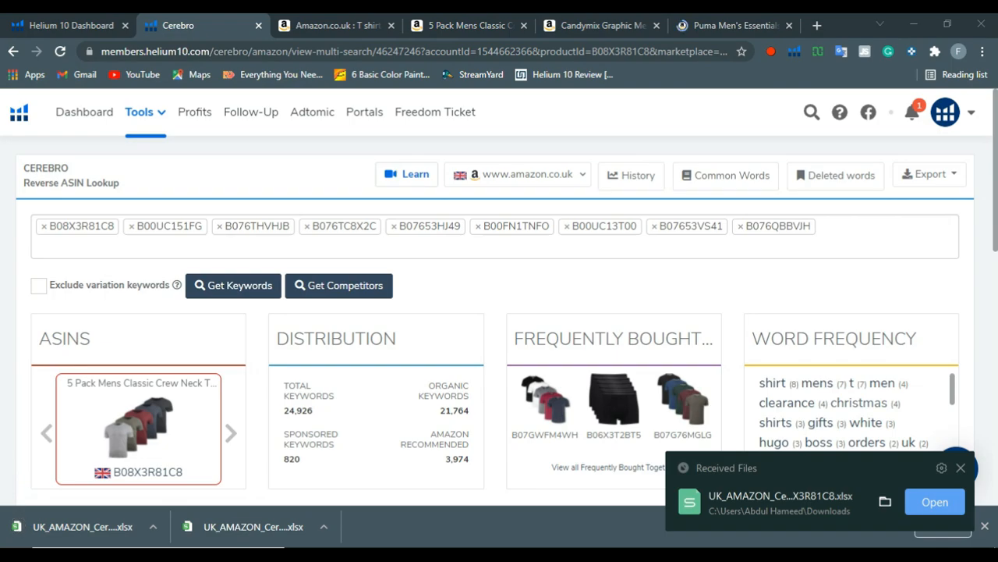
left_click(936, 502)
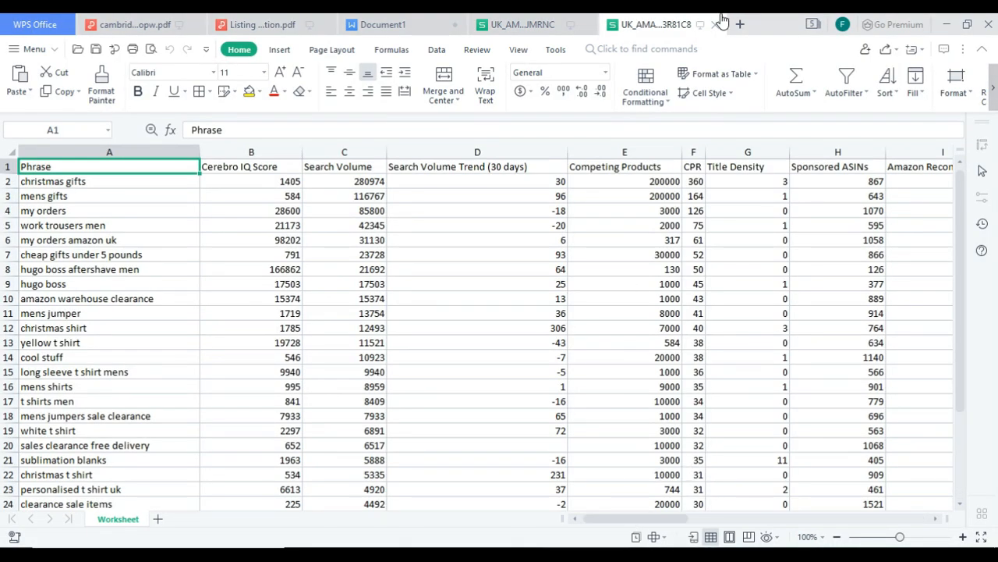
Switch to Document1 with the T-shirt picture and place the text cursor in the blank area beside it.
left_click(558, 24)
left_click(416, 22)
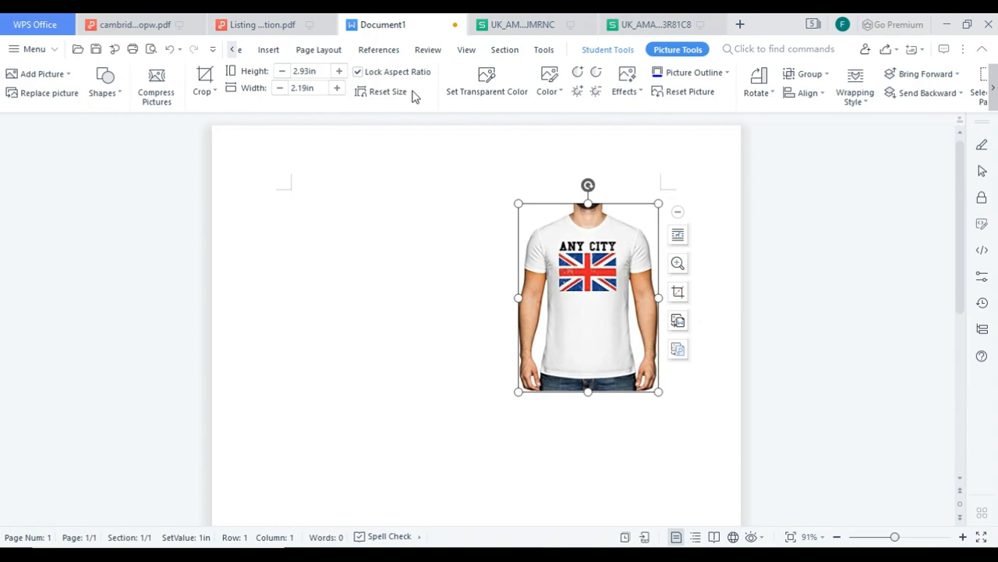
left_click(383, 223)
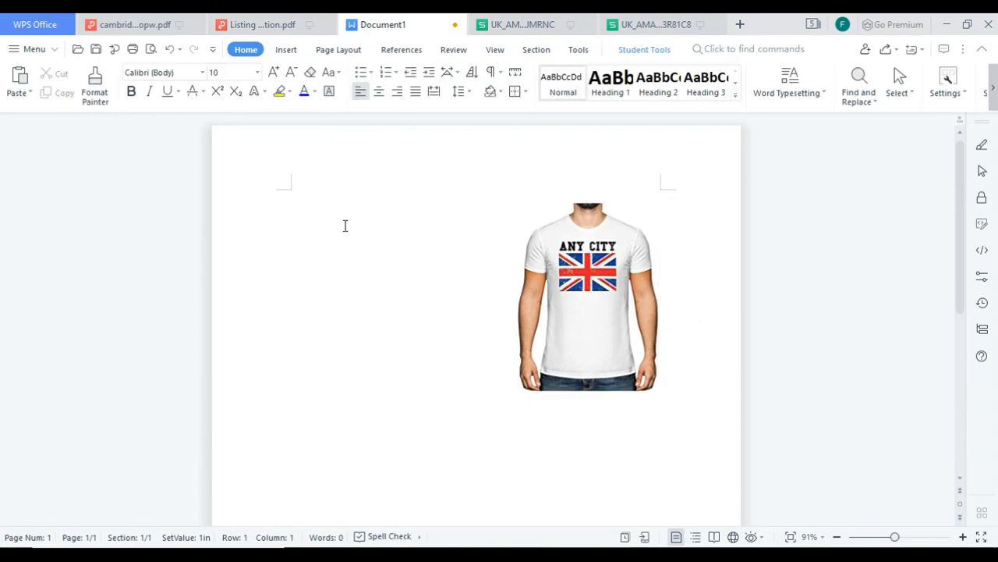
Write the listing title beside the picture: the brand name, then "ANY CITY Casual T shirt for Men Half Sleeves Sweat Proof White".
key("Return")
key("Return")
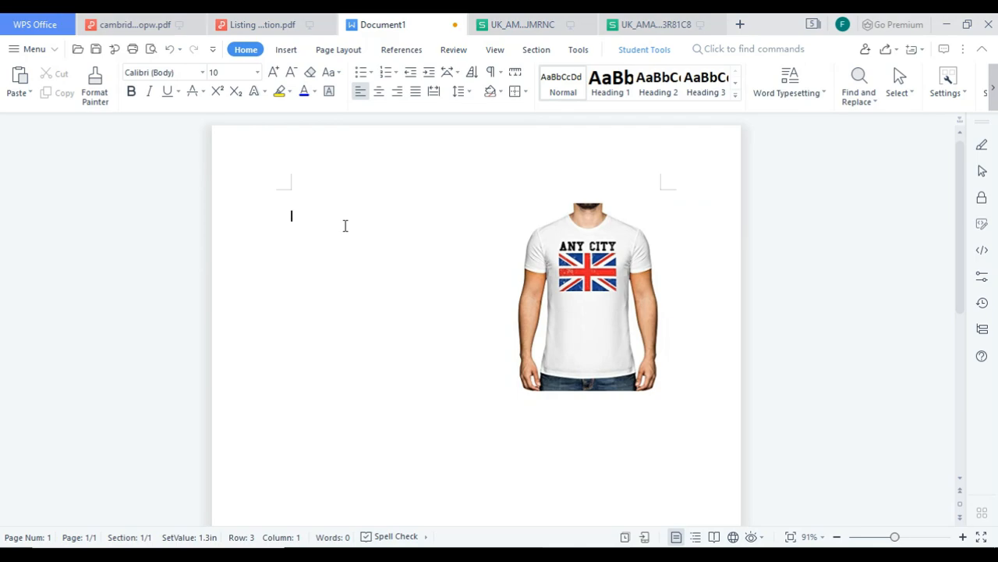
type("Fatimsa")
type("ANY")
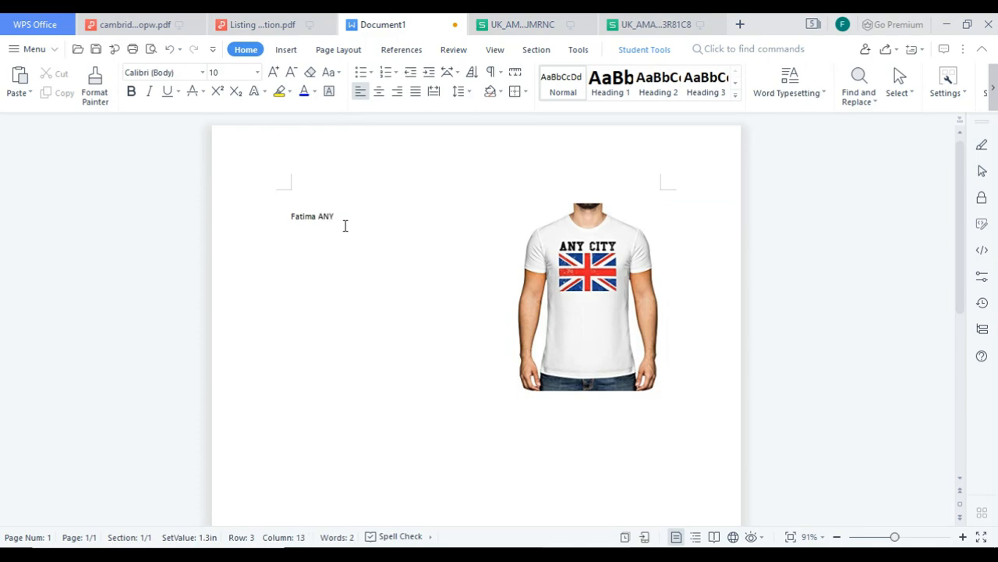
type(" CITY")
type("Casual T shirt for Men Half Sleece")
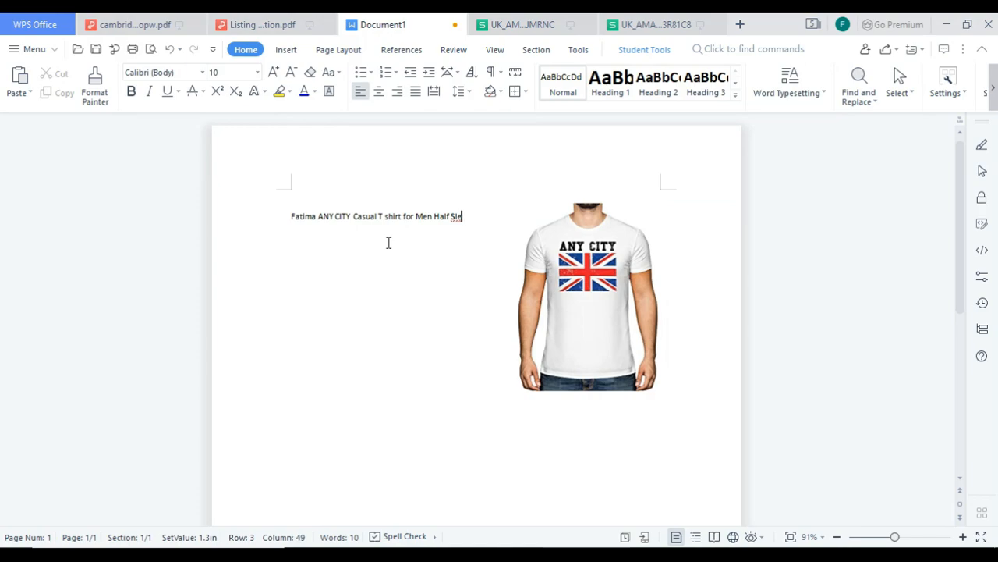
key("BackSpace")
key("BackSpace")
type("ves Sweat Proof")
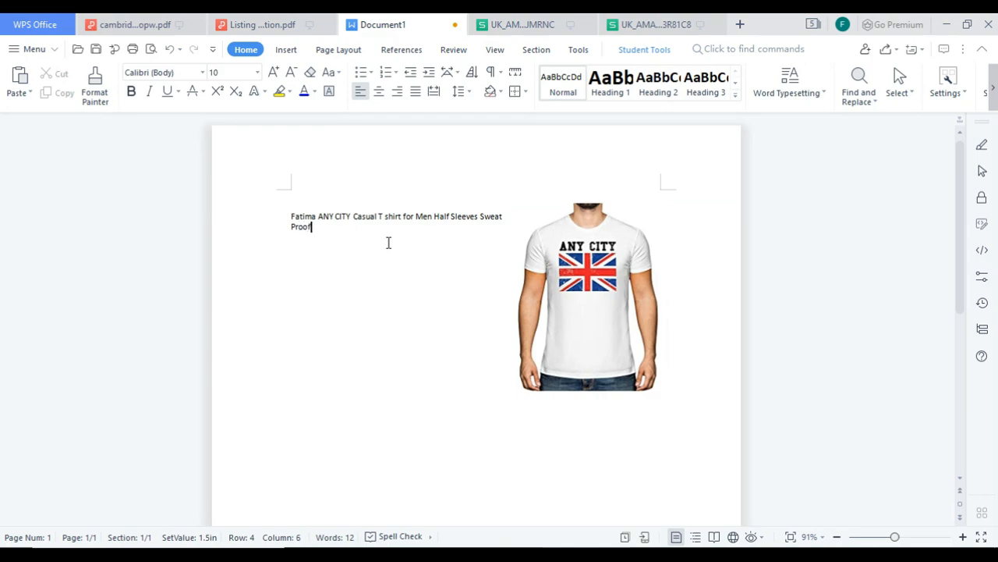
type(" White")
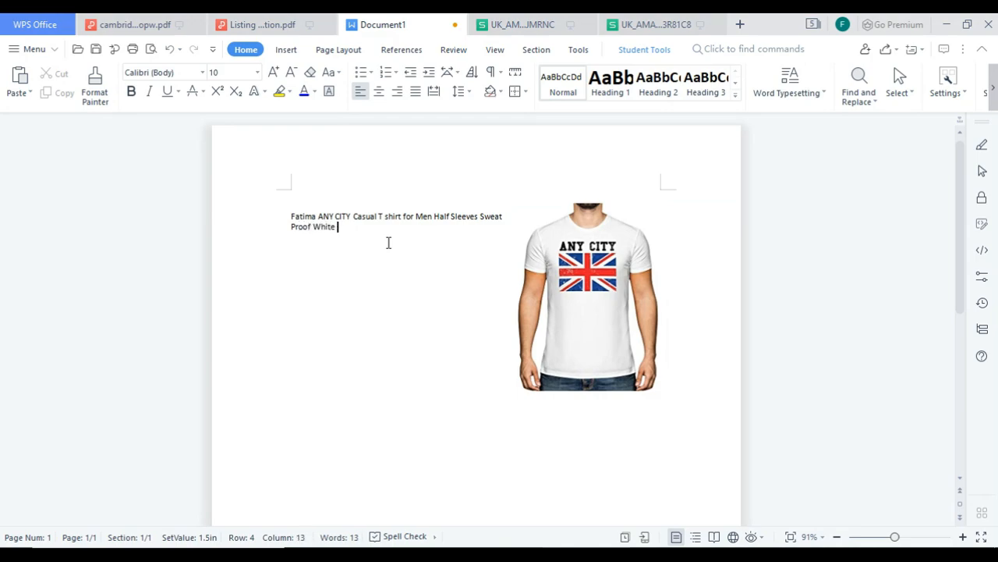
Insert the size "Medium" before "White" in the listing title.
key("Left")
key("Left")
key("Left")
key("Left")
key("Left")
key("Left")
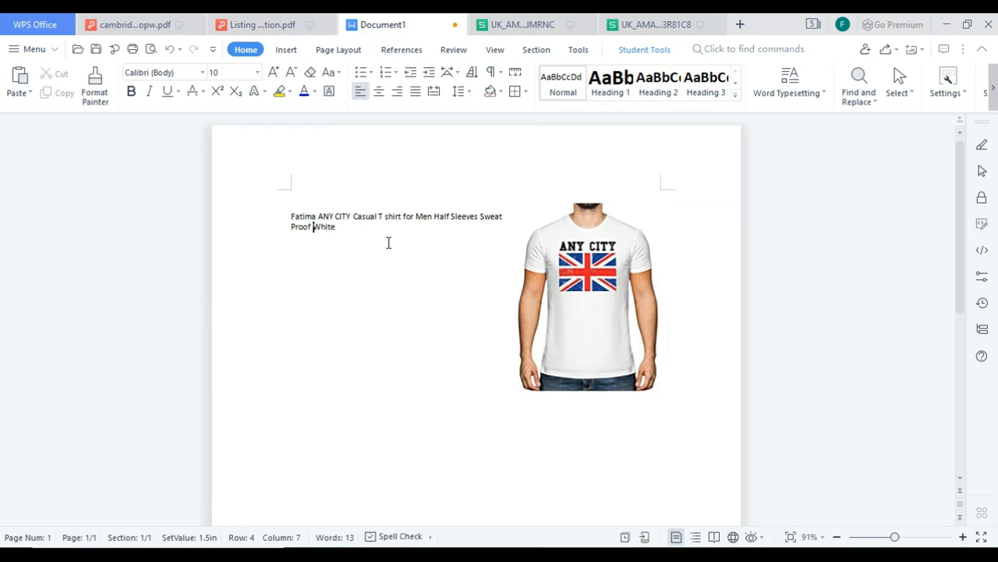
type("Medium")
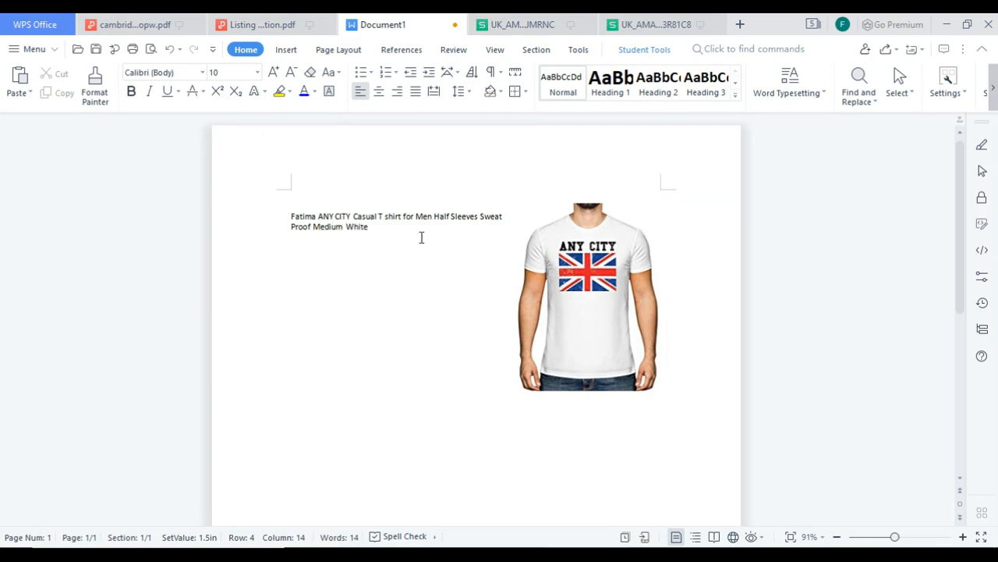
Capitalize the first letter of "shirt" in the listing title.
left_click_drag(422, 237, 291, 216)
left_click(397, 219)
left_click_drag(389, 217, 384, 217)
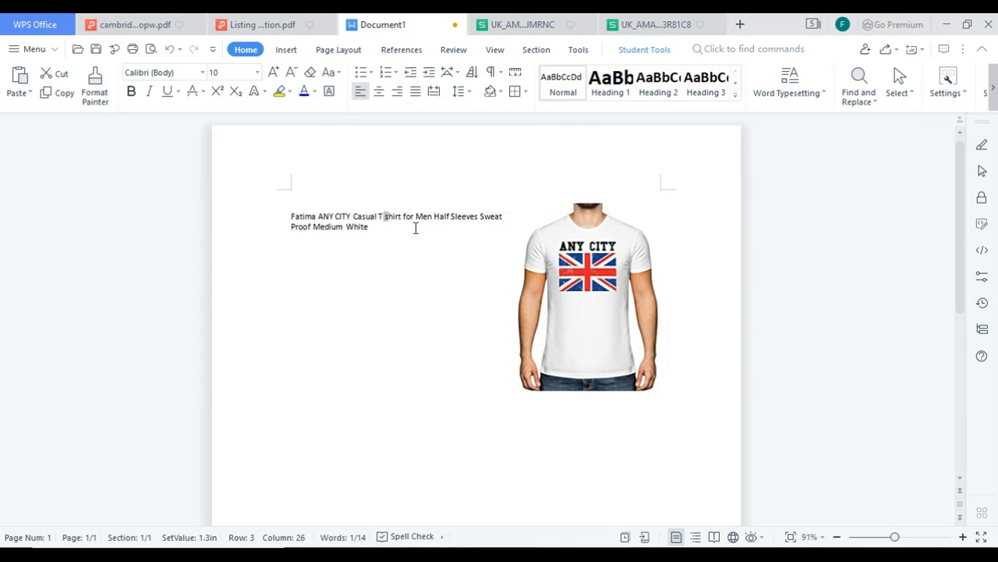
type("S")
left_click(408, 232)
left_click(383, 217)
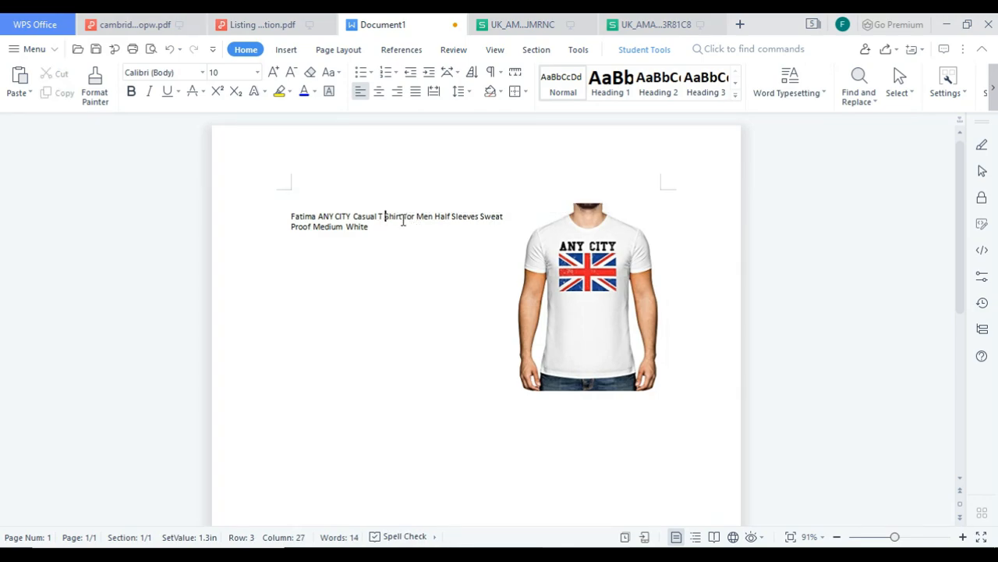
left_click_drag(372, 228, 272, 223)
left_click(423, 267)
Examine the keyword phrases in both exported spreadsheets for ones that match the title, selecting "t shirts men" in the second.
left_click(538, 24)
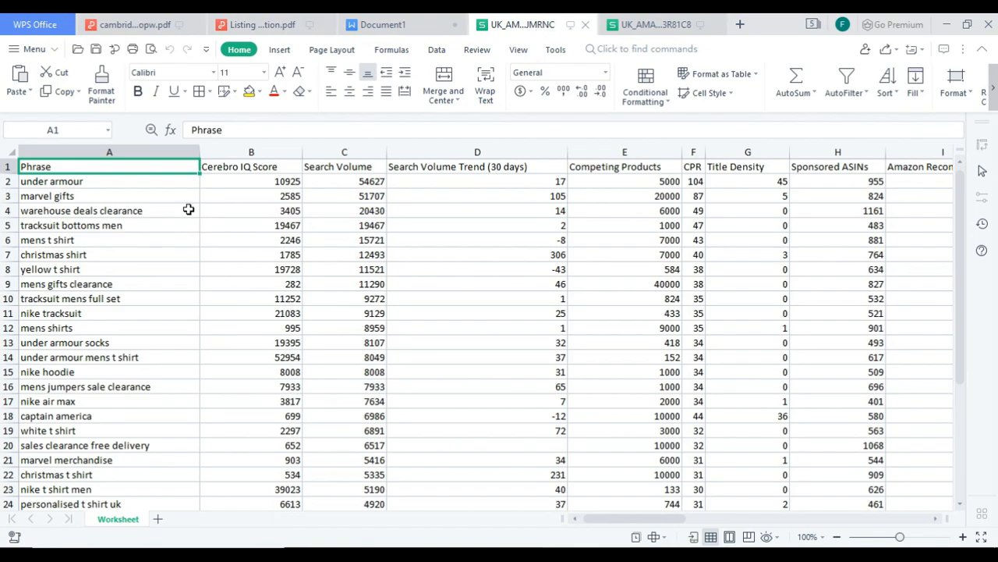
scroll(127, 285, "down", 3)
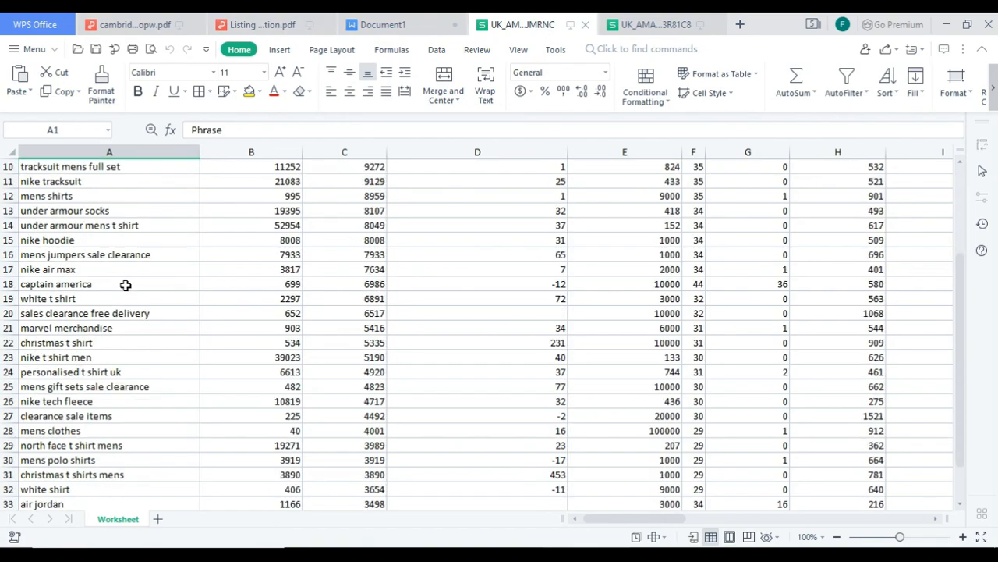
scroll(126, 286, "down", 3)
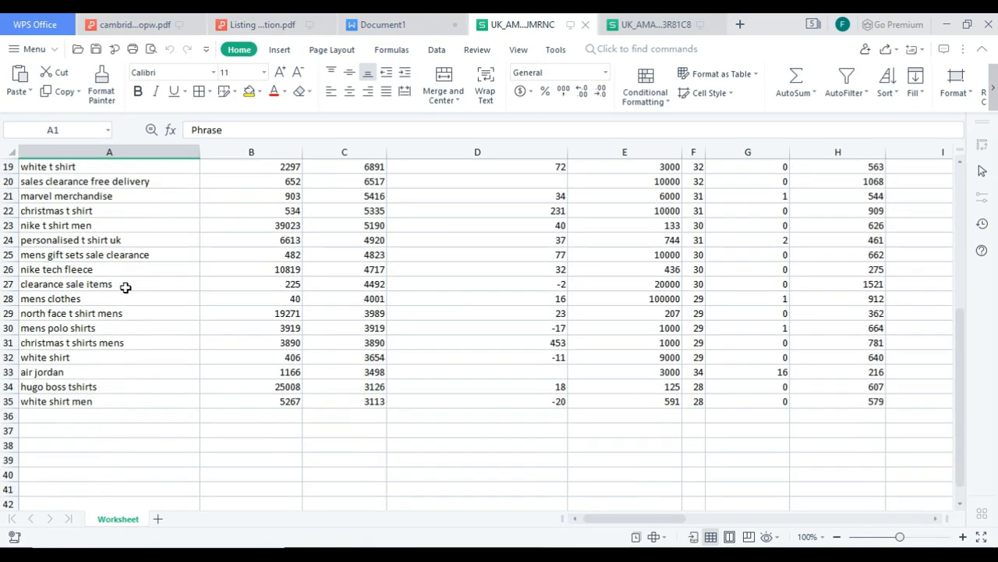
left_click(91, 362)
left_click(460, 25)
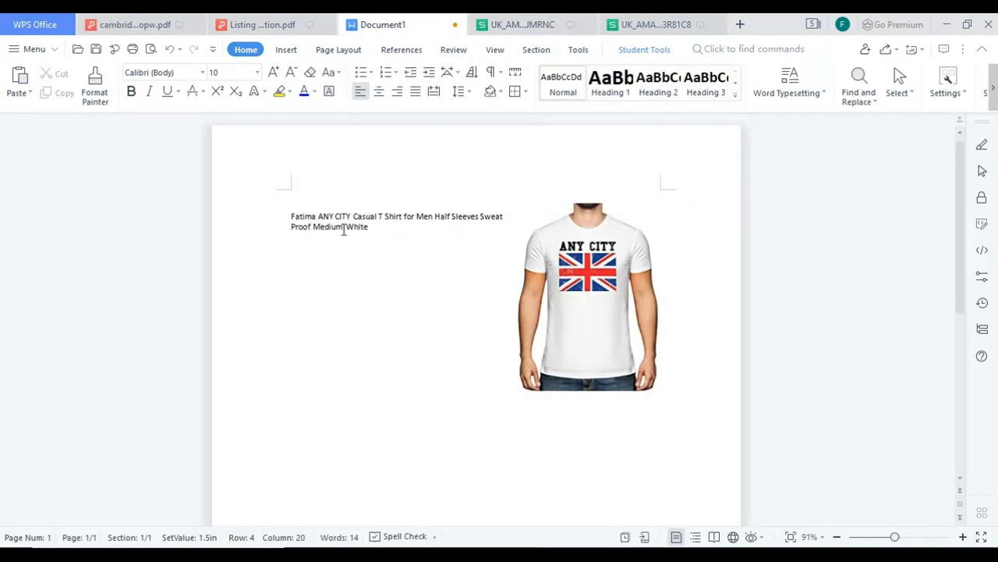
left_click(634, 23)
scroll(62, 222, "down", 1)
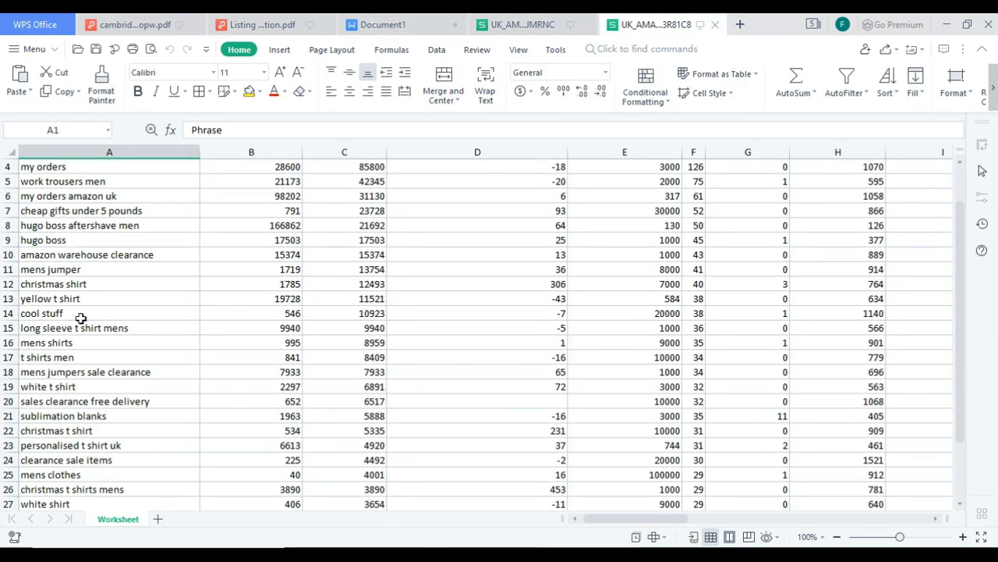
scroll(80, 318, "down", 1)
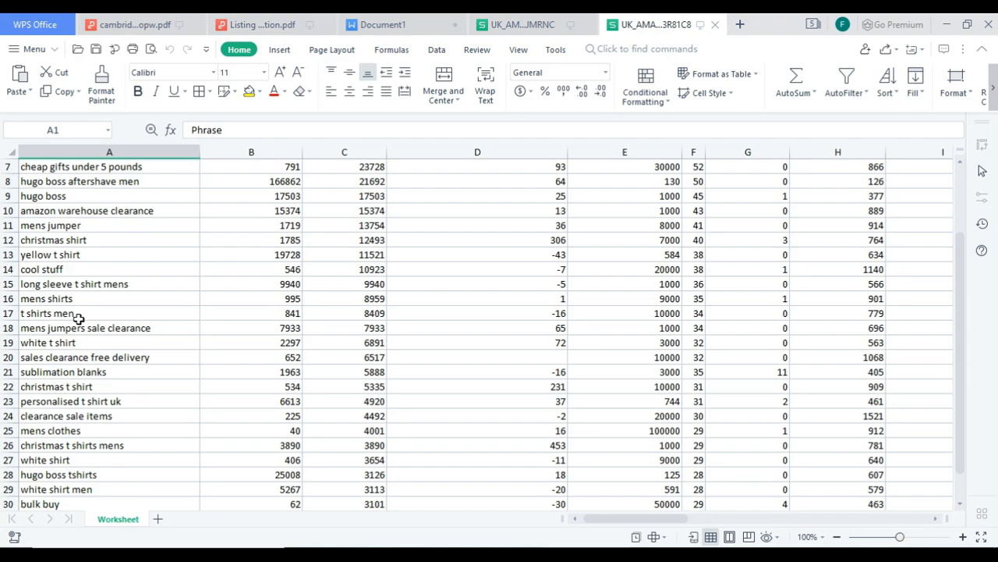
left_click(79, 318)
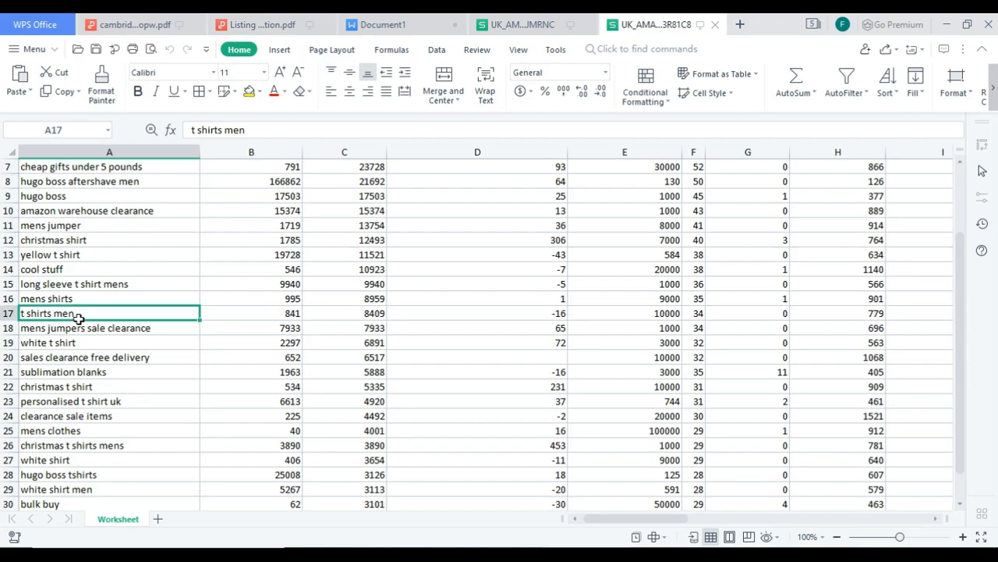
Remove the word "for" between "T Shirt" and "Men" in the listing title of Document1.
left_click(483, 23)
left_click(375, 20)
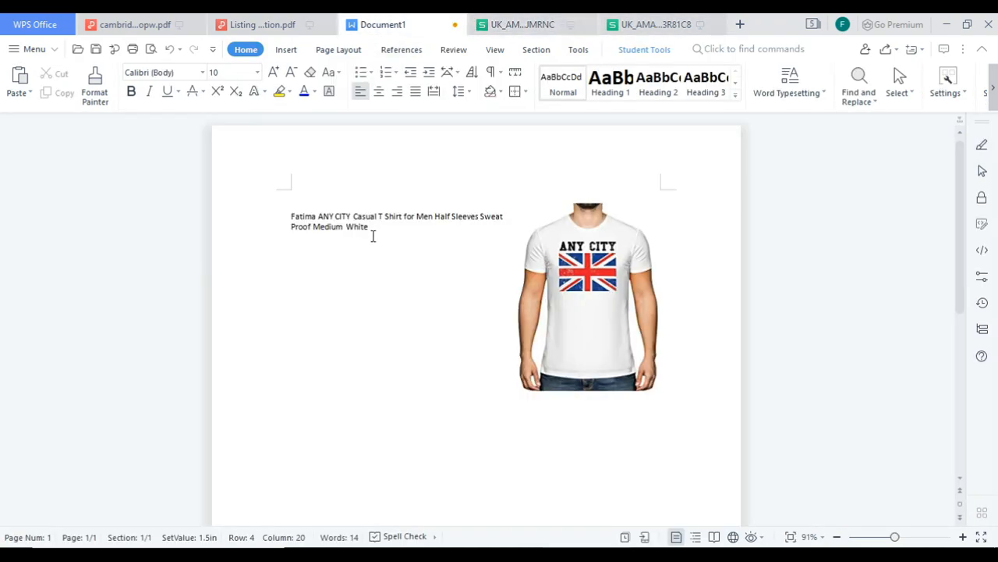
left_click_drag(419, 217, 403, 217)
key("BackSpace")
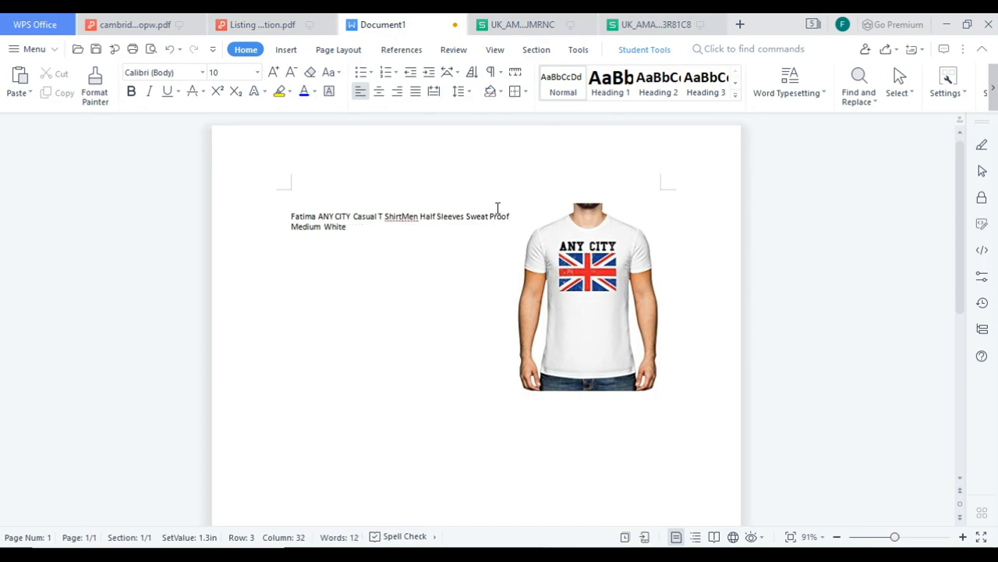
Check the "t shirts men" keyword in the second spreadsheet and highlight "T Shirt Men" in yellow in the listing title.
left_click(651, 25)
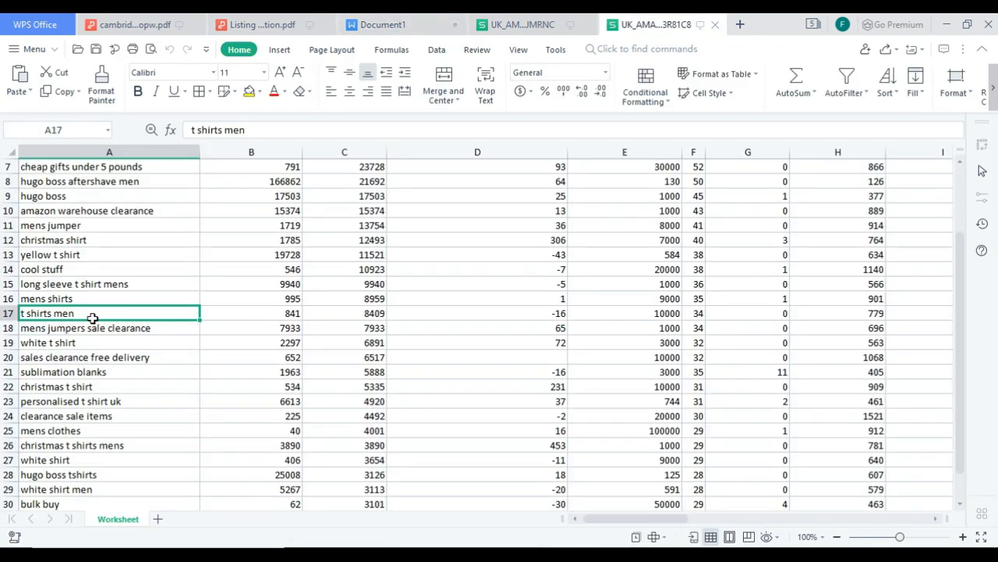
triple_click(243, 131)
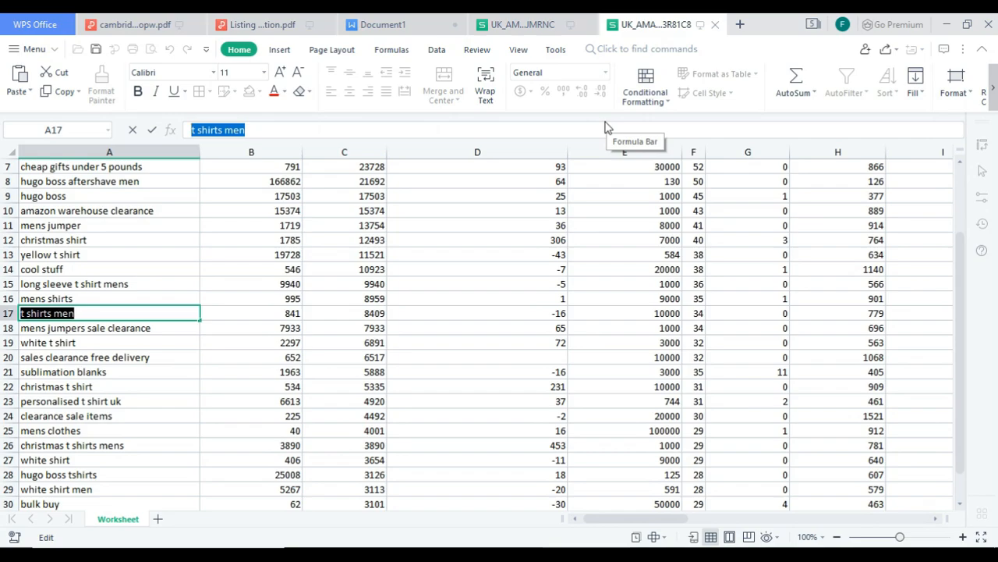
left_click(546, 24)
left_click(396, 22)
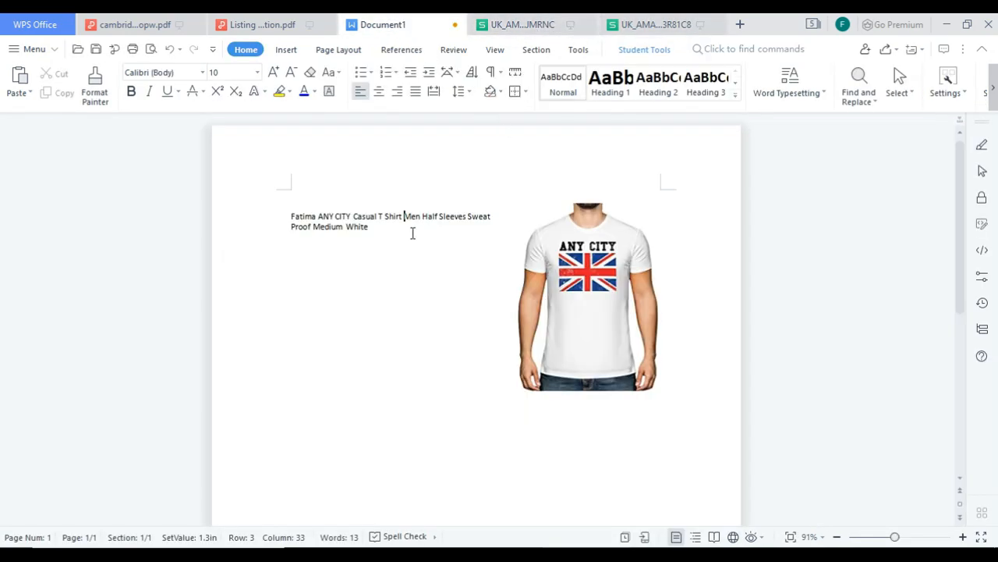
left_click_drag(375, 218, 421, 219)
left_click(538, 201)
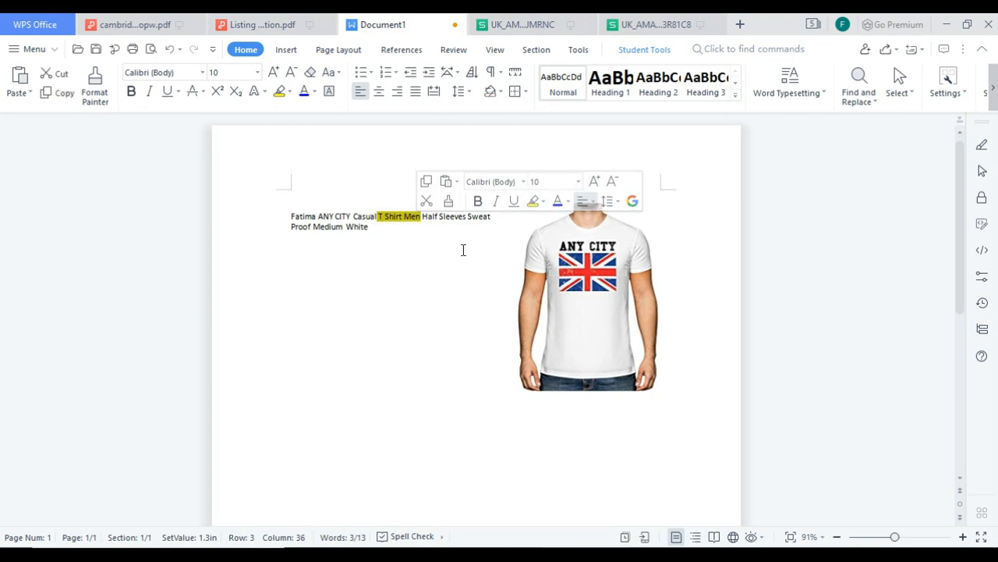
Find the "mens clothes" keyword in the second spreadsheet and add "Clothes" after "T Shirt Men" in the listing title.
left_click(556, 21)
scroll(356, 266, "up", 3)
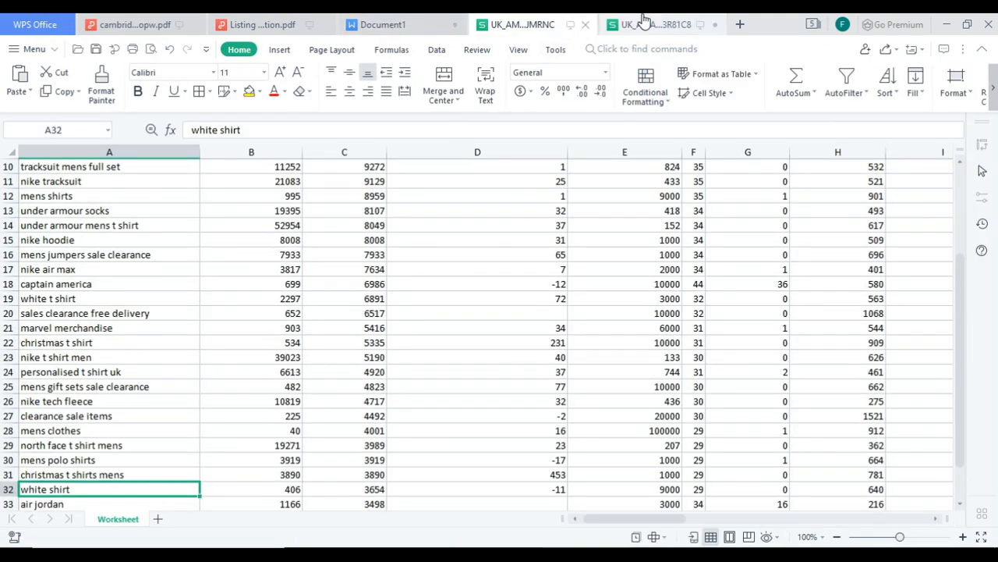
left_click(651, 25)
scroll(117, 402, "down", 1)
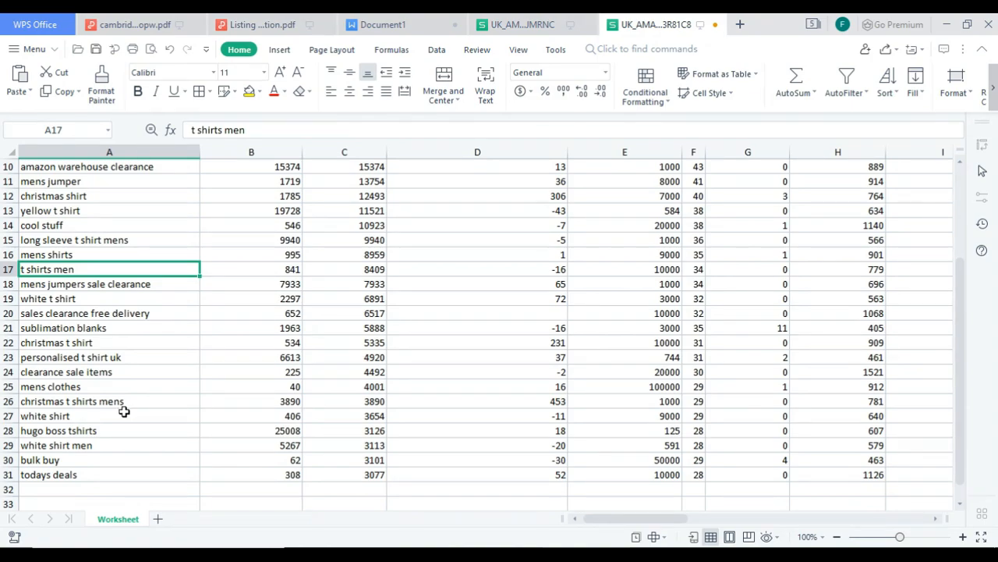
scroll(123, 408, "down", 1)
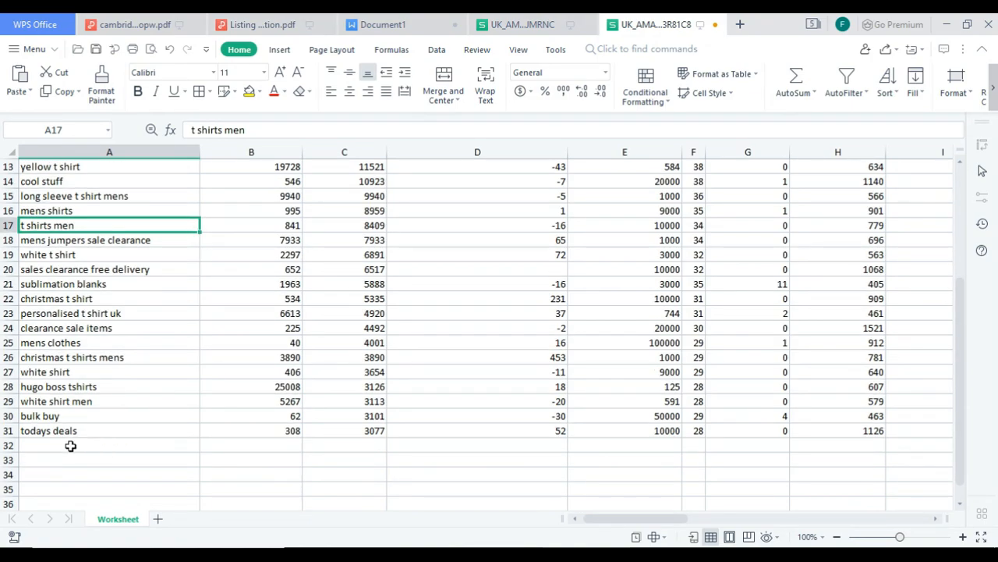
left_click(86, 344)
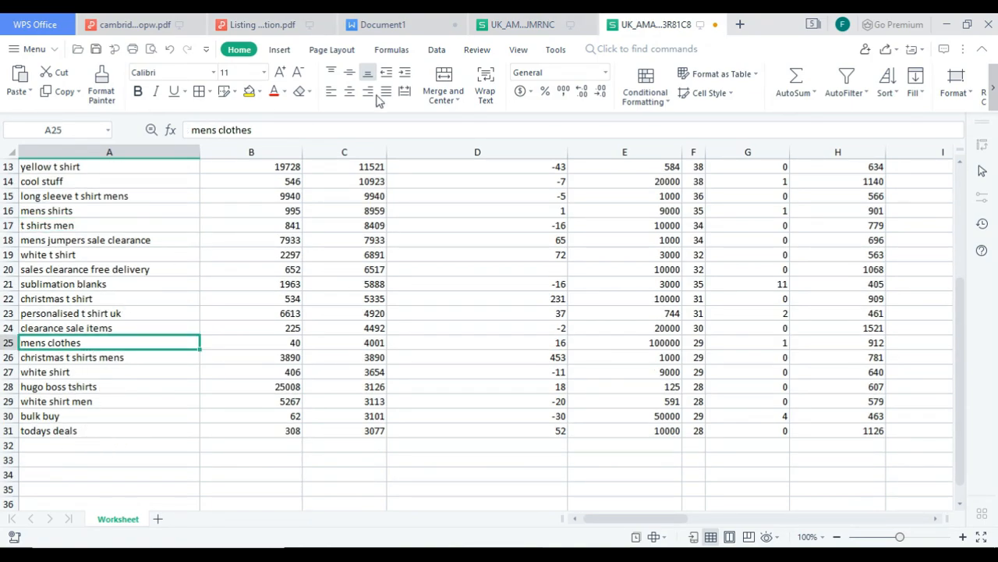
left_click(500, 26)
left_click(416, 21)
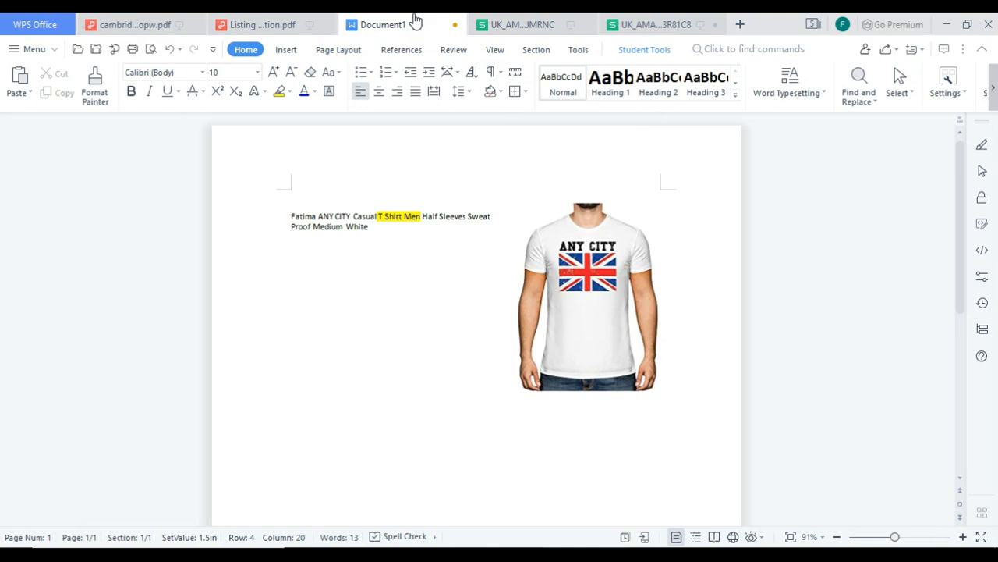
left_click(422, 216)
type("Cl")
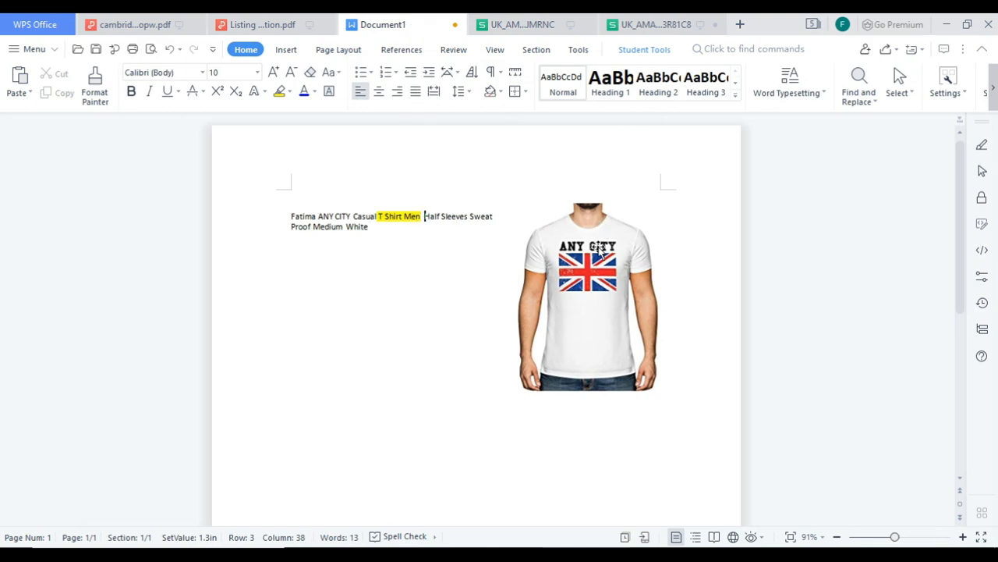
type("othes")
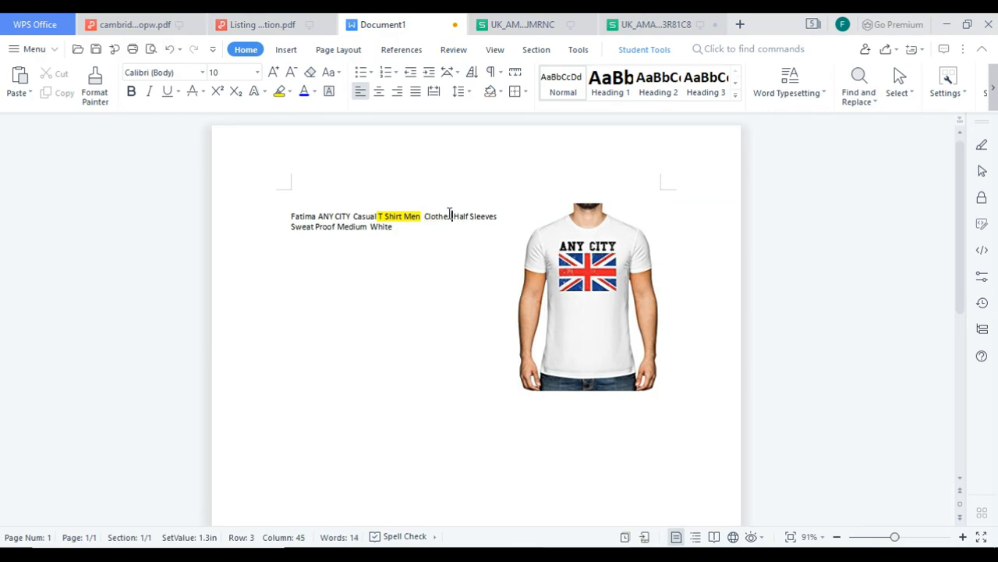
Highlight the added word "Clothes" in yellow in the listing title.
left_click_drag(452, 214, 418, 213)
left_click(533, 200)
left_click(406, 265)
Fill the "t shirts men" and "mens clothes" rows in the second keyword spreadsheet with yellow.
left_click(684, 24)
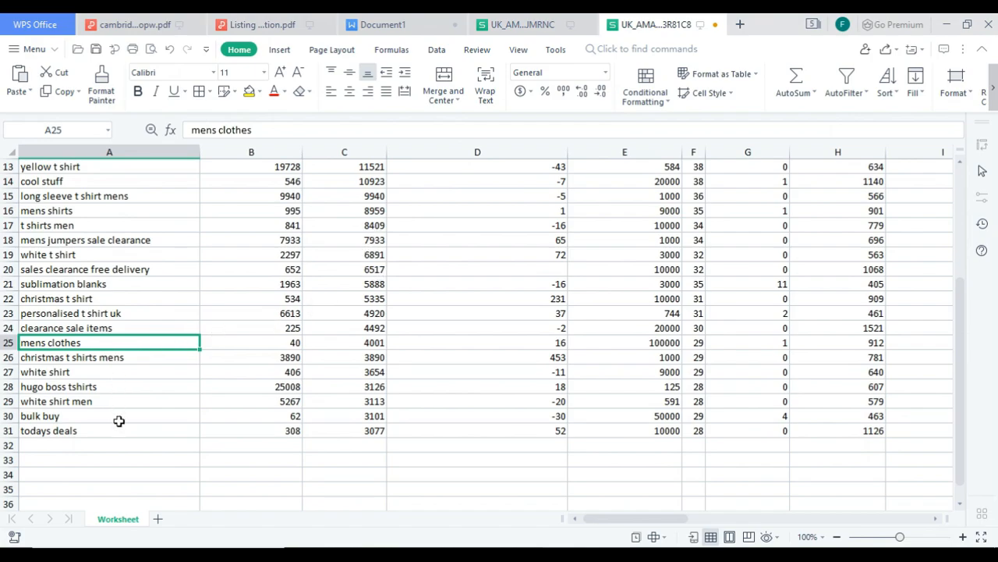
scroll(89, 419, "up", 1)
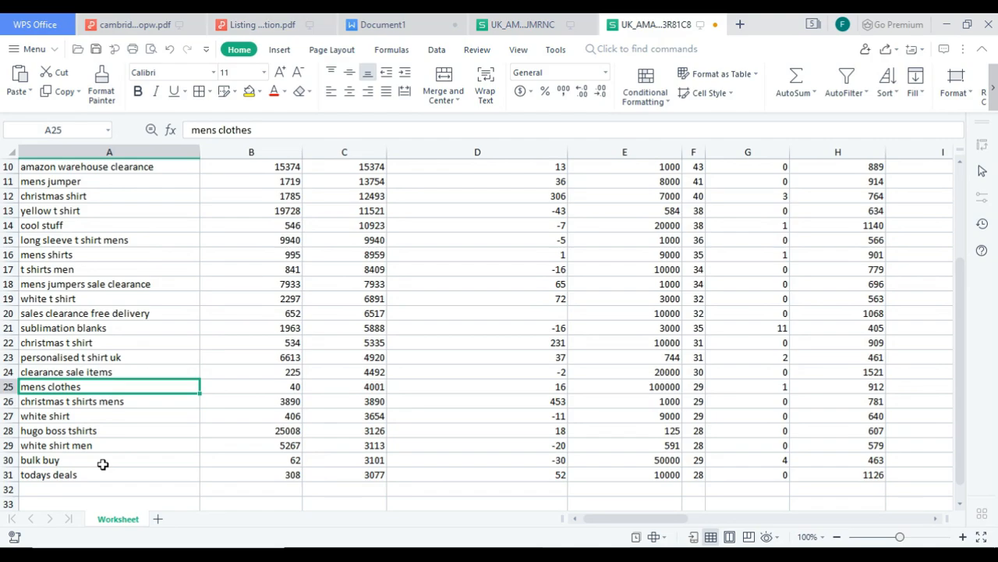
scroll(94, 474, "up", 2)
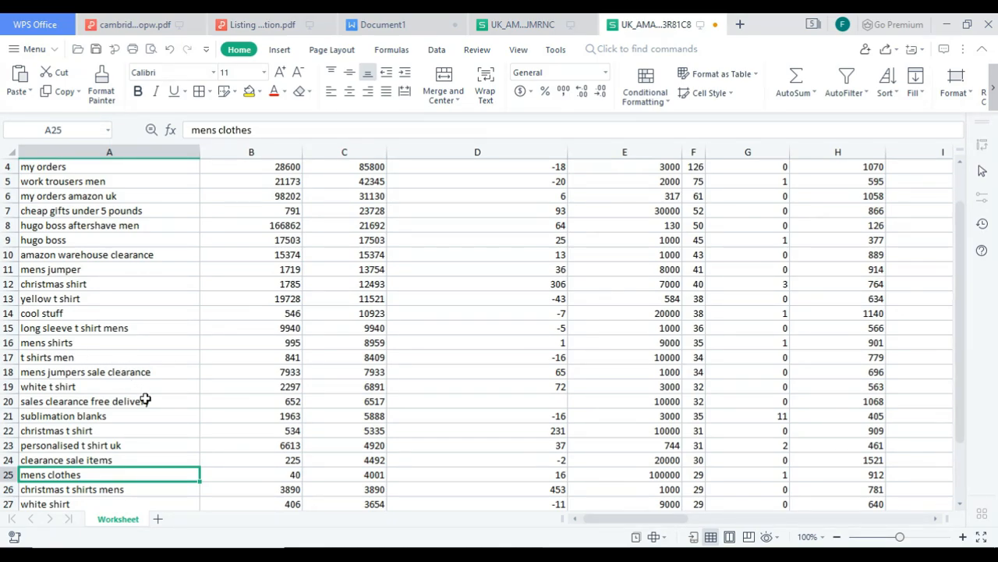
left_click(8, 356)
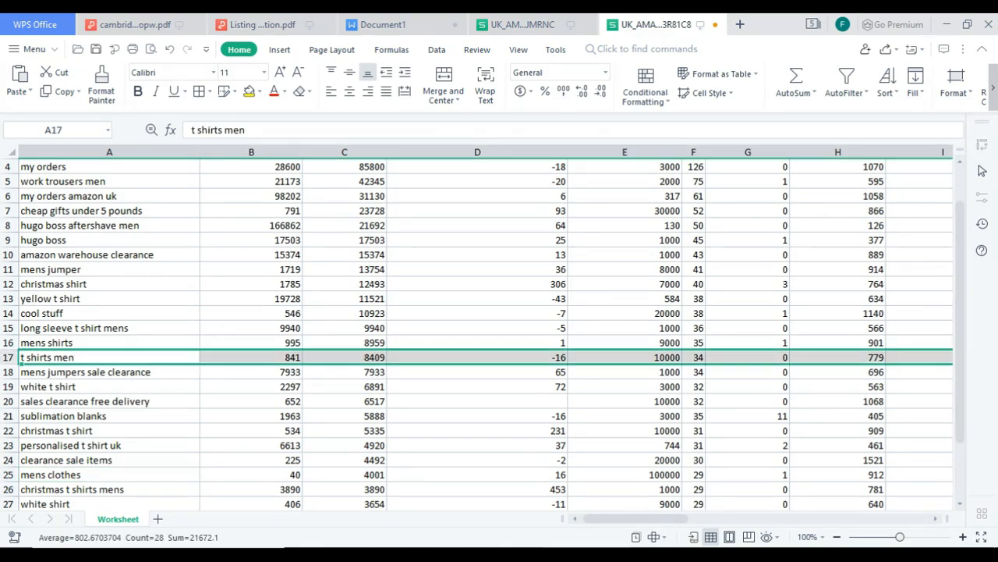
left_click(246, 94)
scroll(59, 312, "down", 2)
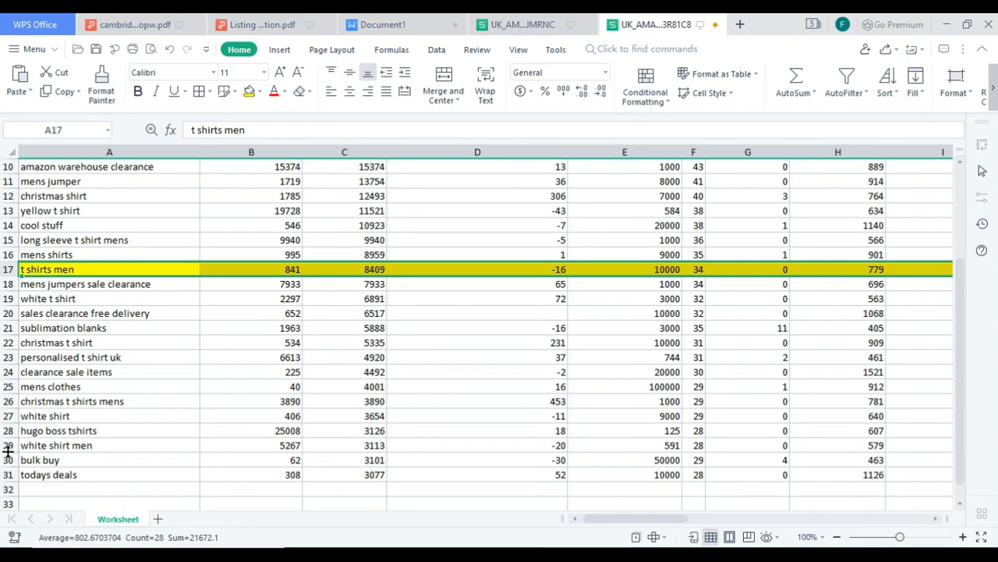
left_click(14, 390)
left_click(248, 93)
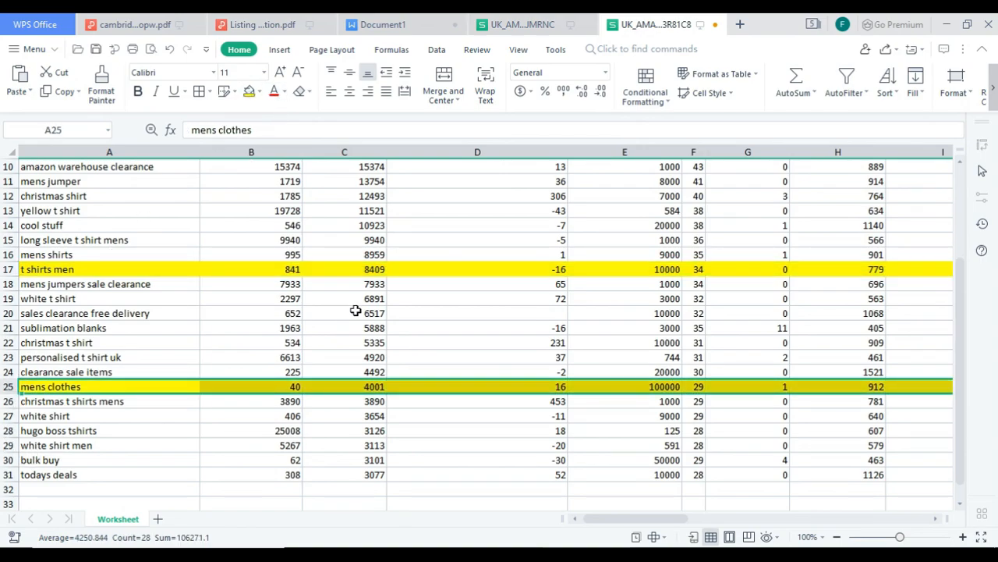
Find the "christmas gifts" keyword in the second spreadsheet and add "Christmas Gift" after "Sweat Proof" in the listing title.
scroll(224, 362, "up", 3)
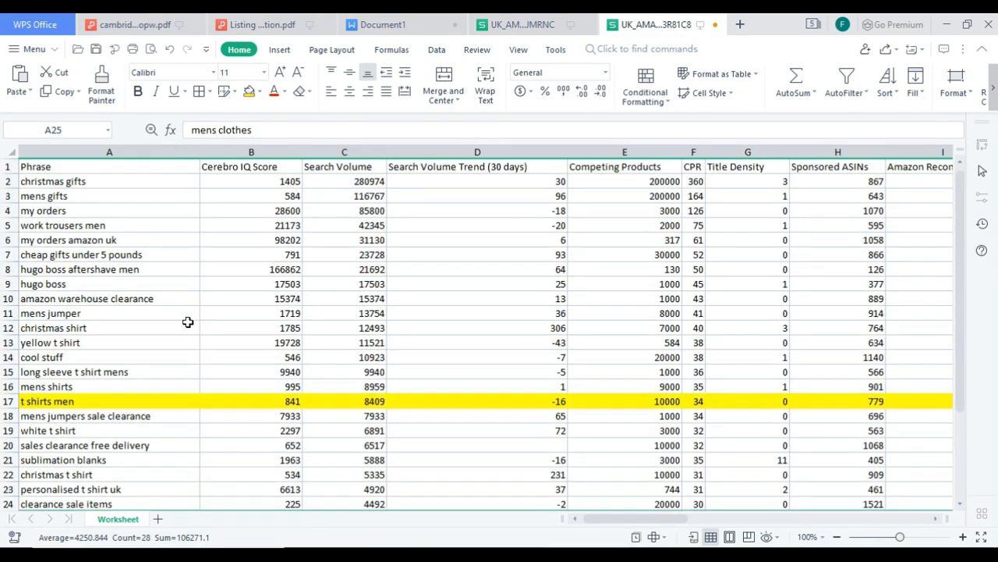
left_click(8, 181)
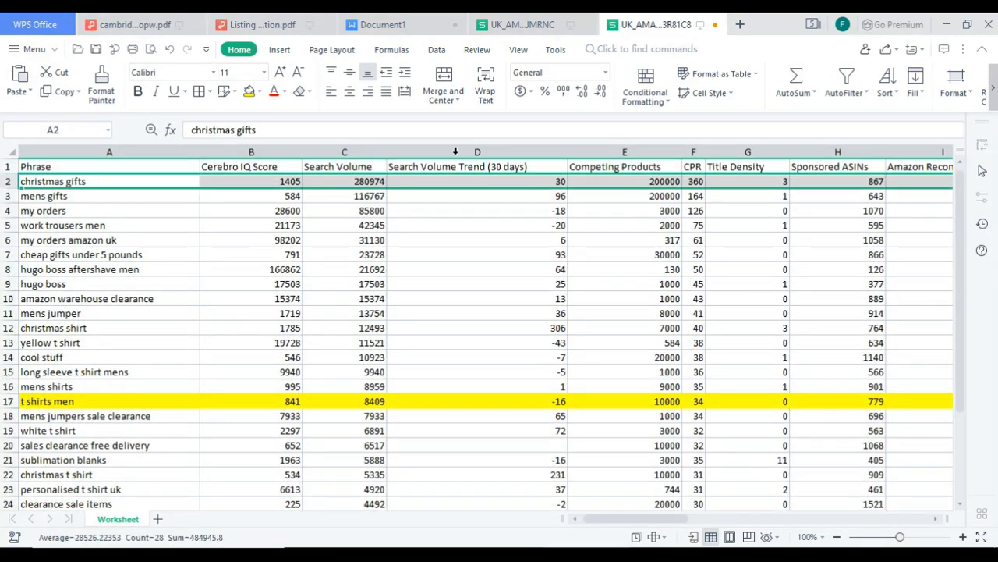
left_click(382, 24)
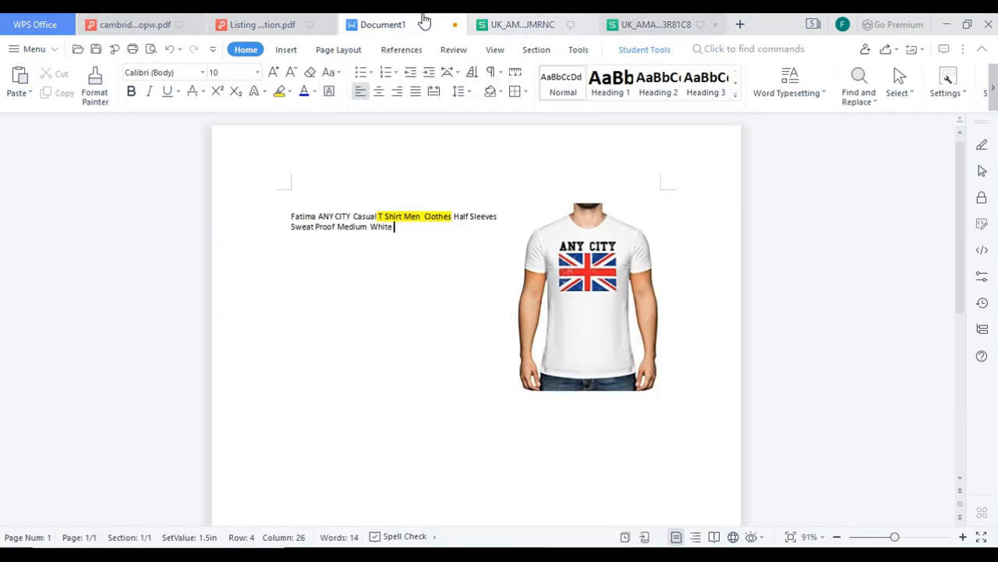
left_click(336, 227)
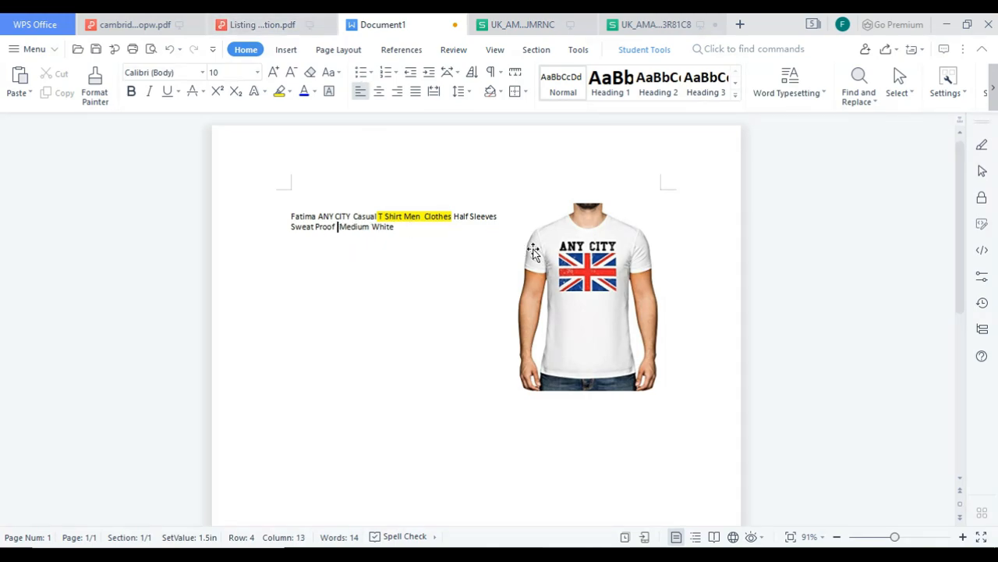
type("Chris")
key("BackSpace")
key("BackSpace")
key("BackSpace")
type("ris")
type("tmas Gift")
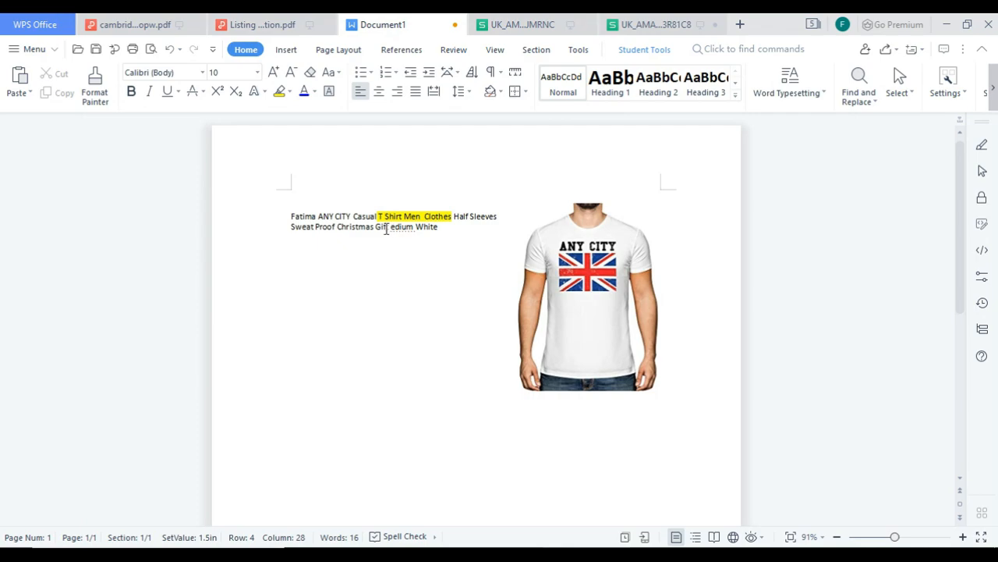
Highlight "Christmas Gift" in yellow in the listing title and restore the missing "M" of "Medium".
left_click_drag(390, 228, 341, 228)
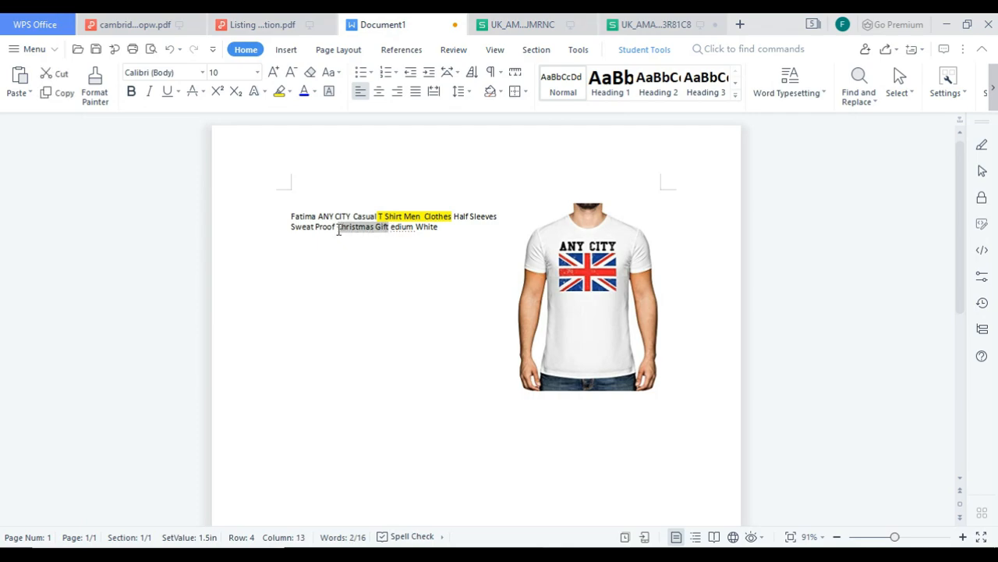
left_click(448, 211)
left_click(442, 259)
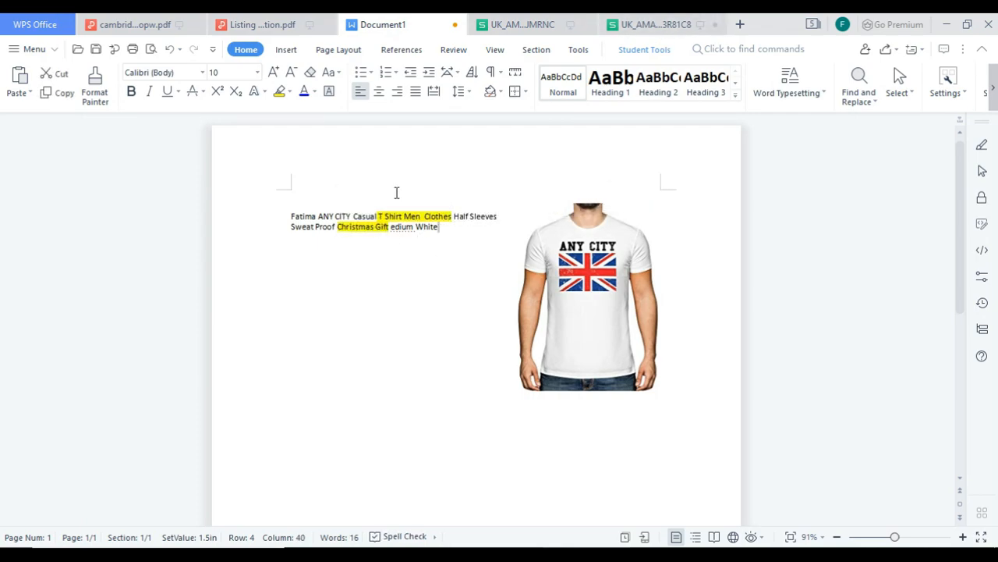
left_click(390, 227)
type("M")
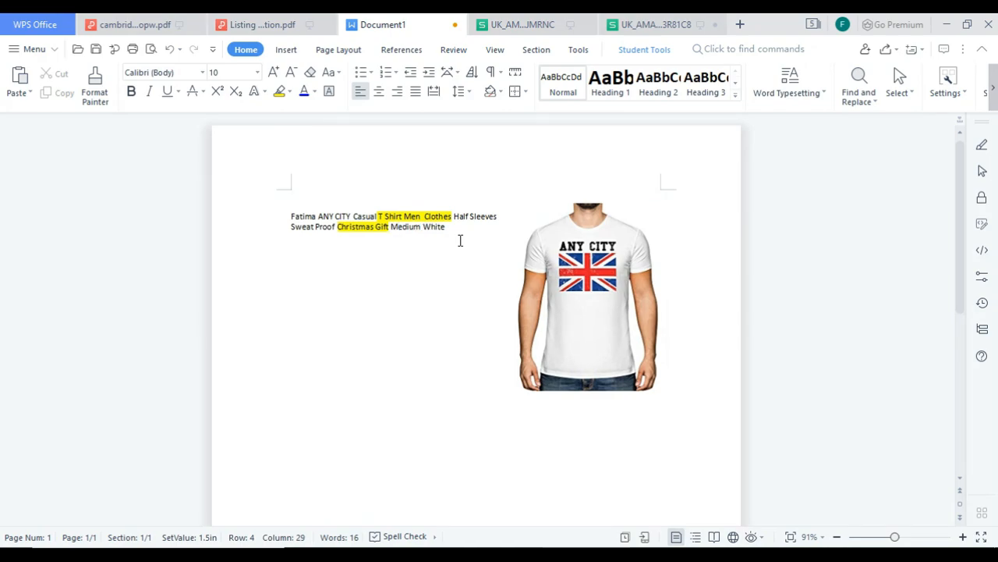
Review the keywords in both spreadsheets against the listing title, checking "mens t shirt" and its search volume in the first spreadsheet.
left_click(677, 24)
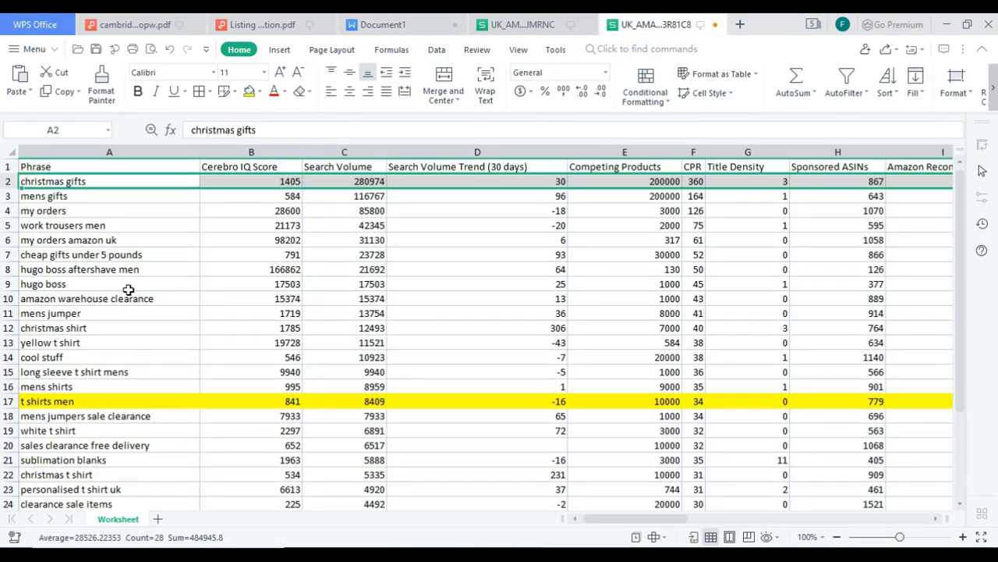
scroll(235, 428, "down", 1)
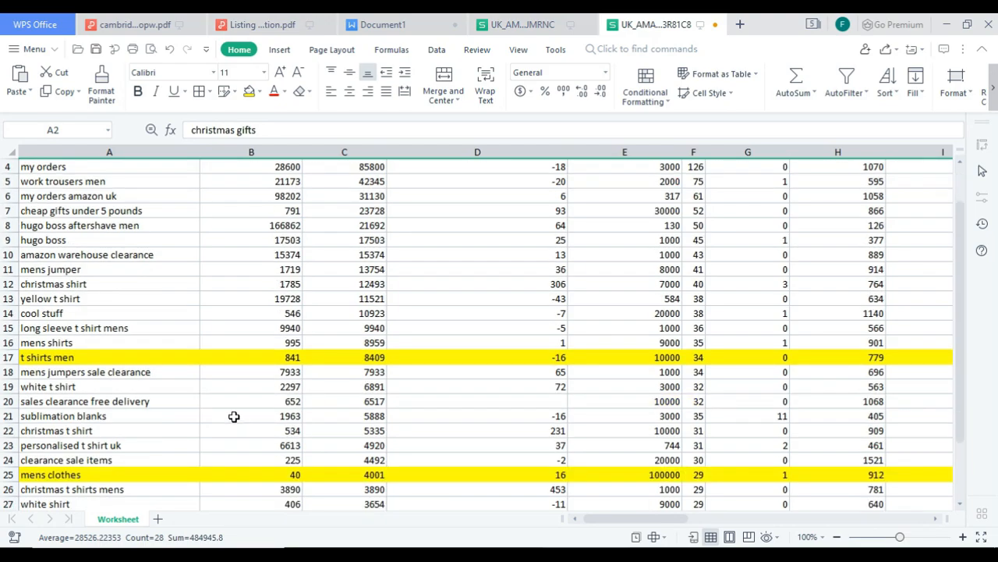
scroll(234, 416, "down", 1)
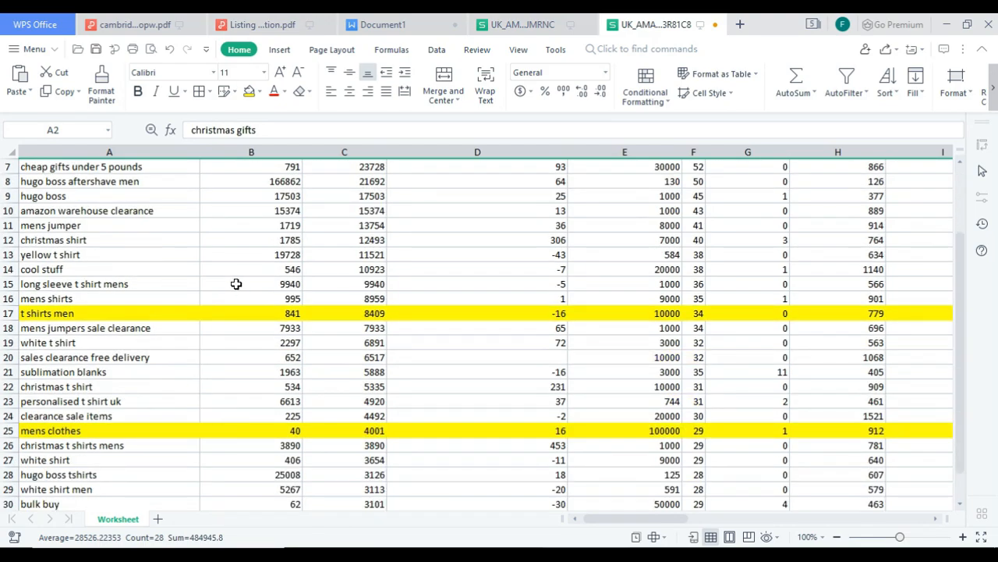
scroll(236, 284, "down", 1)
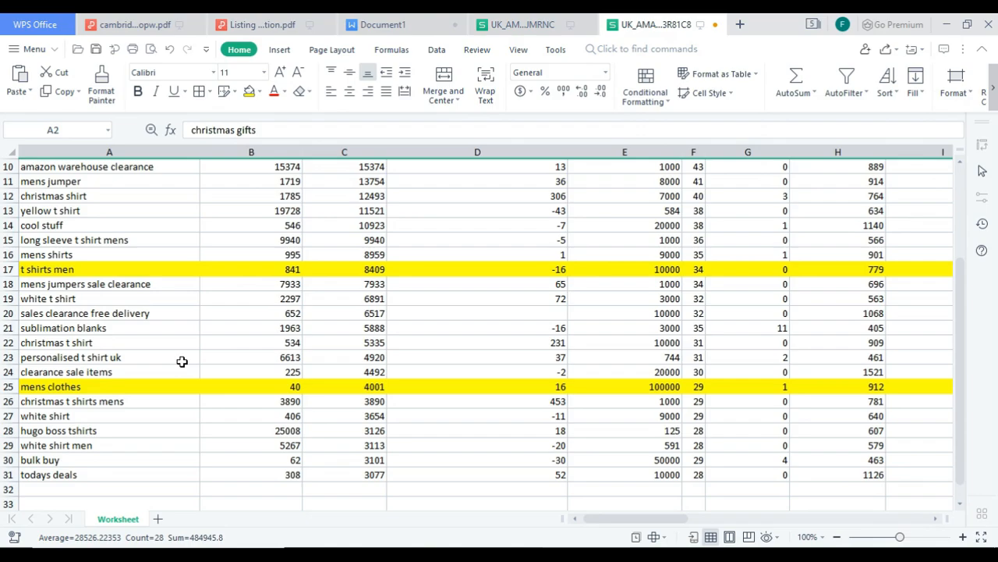
left_click(518, 24)
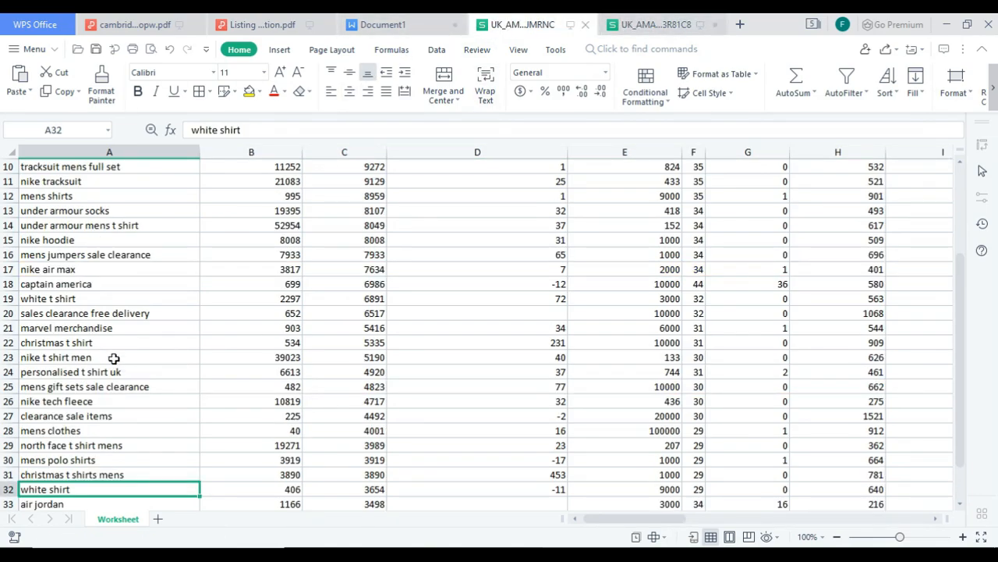
scroll(114, 357, "up", 3)
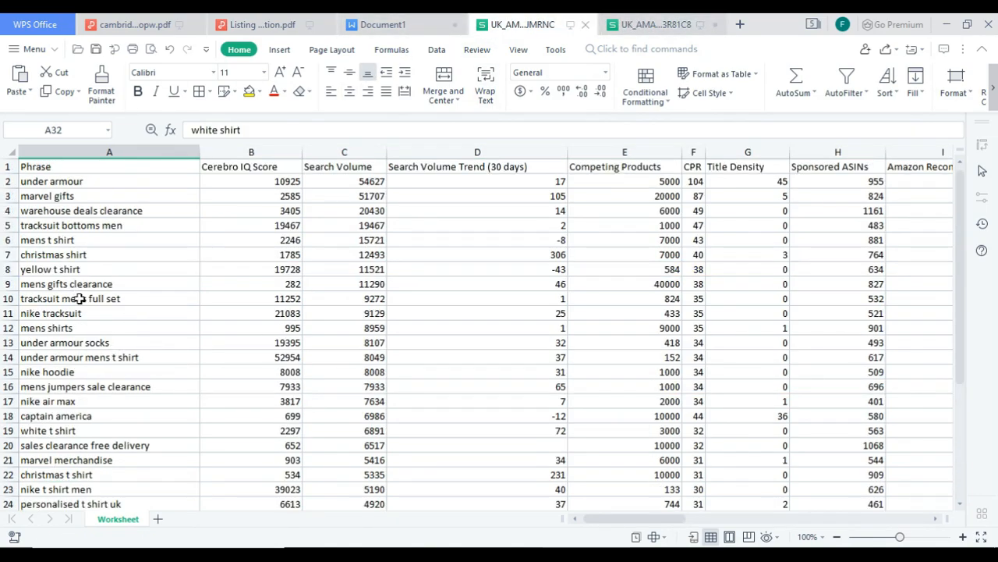
left_click(83, 239)
left_click(405, 22)
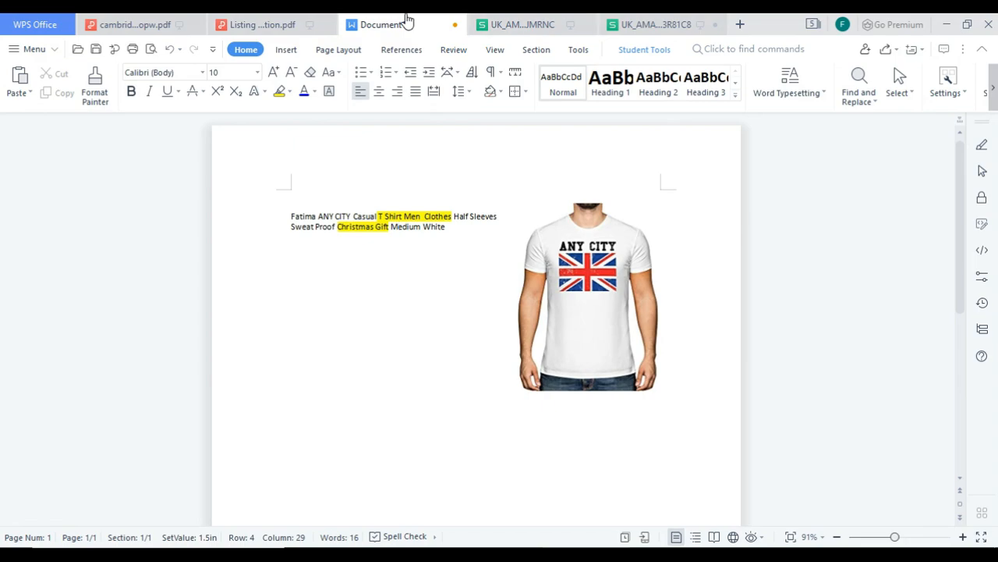
left_click(628, 23)
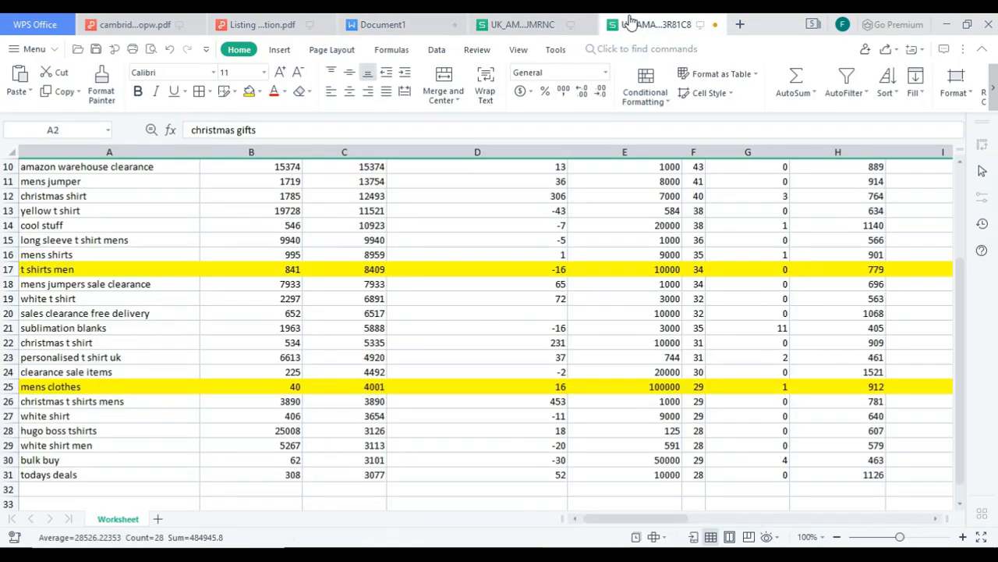
left_click(560, 25)
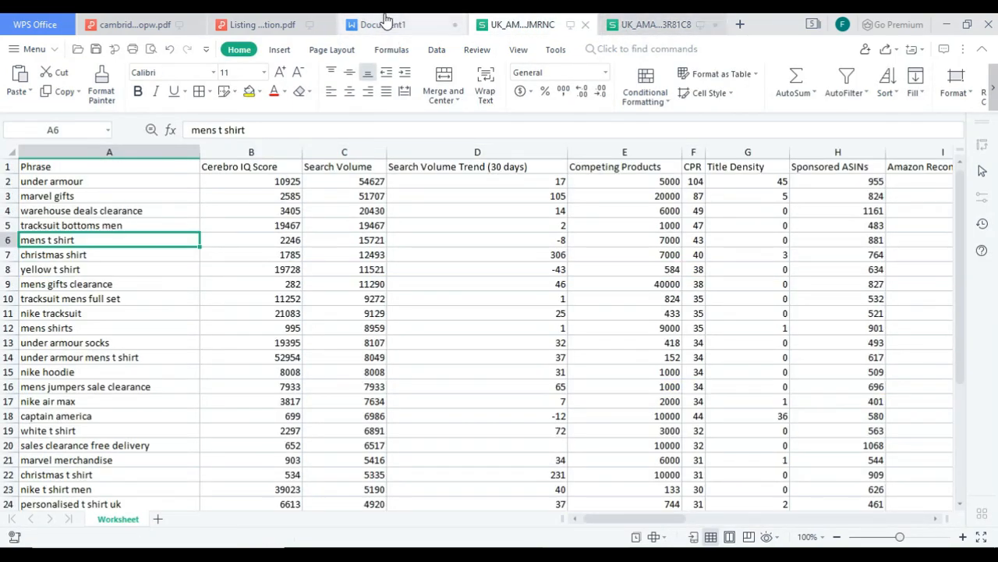
left_click(376, 241)
left_click(620, 19)
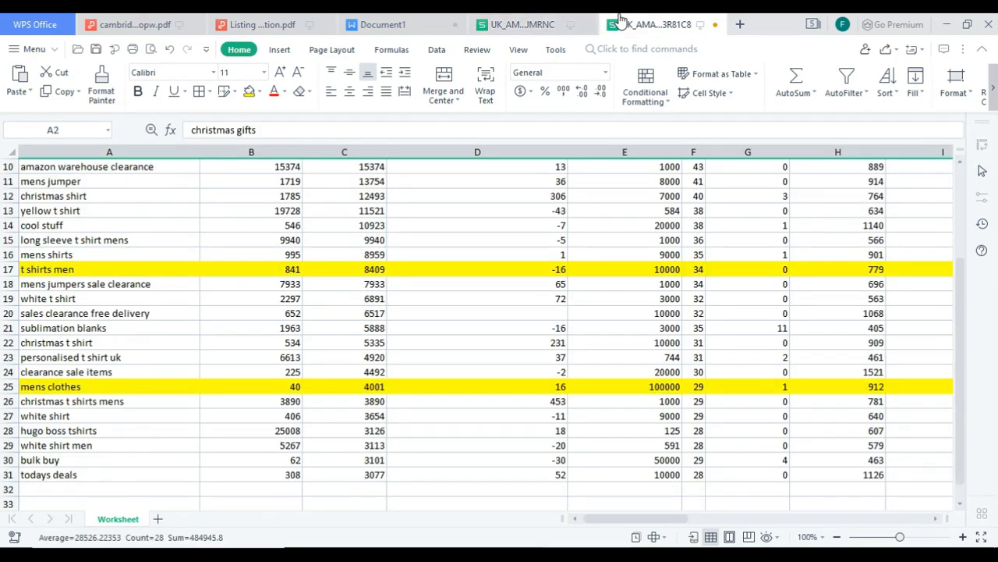
left_click(542, 19)
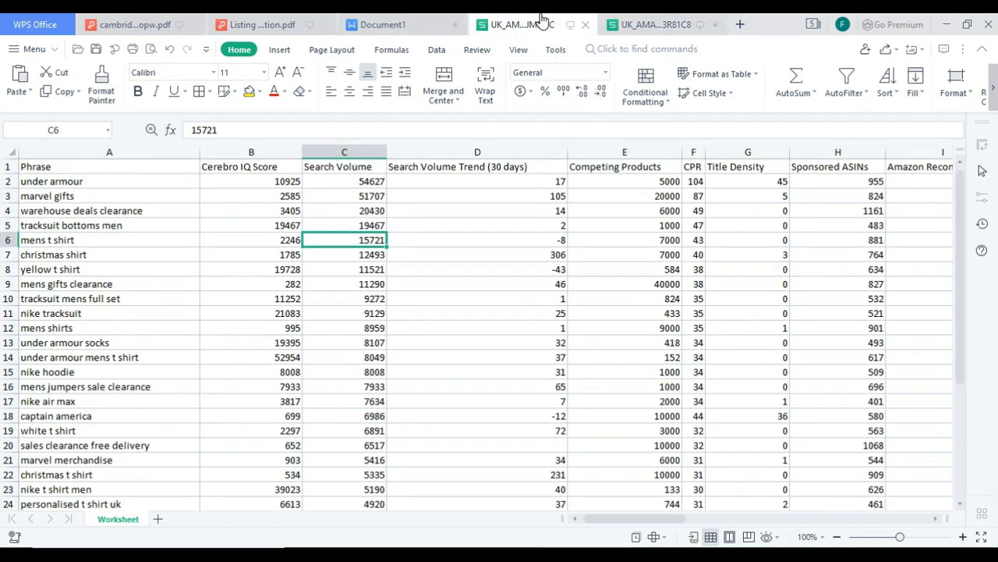
Remove the extra space between "Men" and "Clothes" in the listing title.
left_click(464, 22)
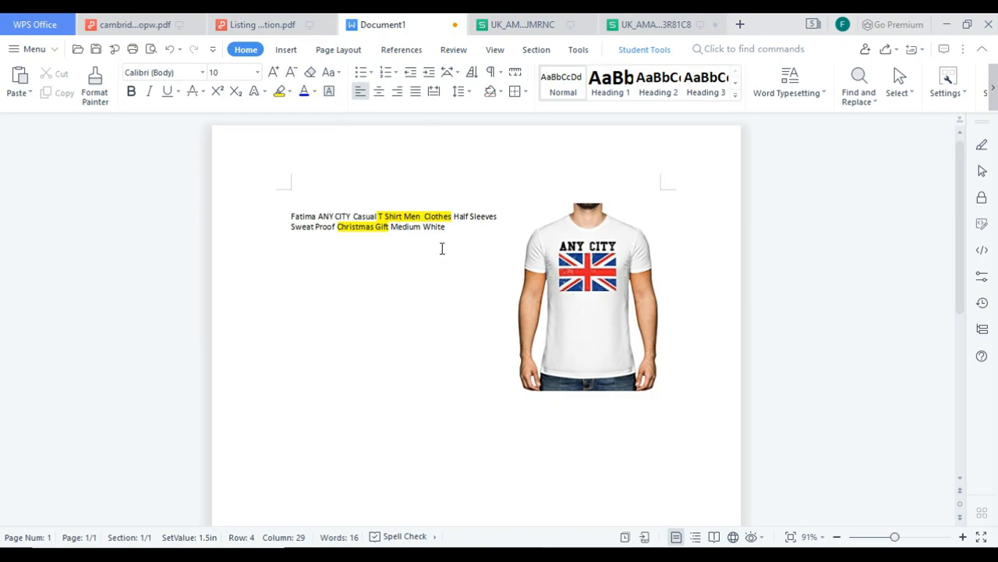
left_click(426, 216)
key("BackSpace")
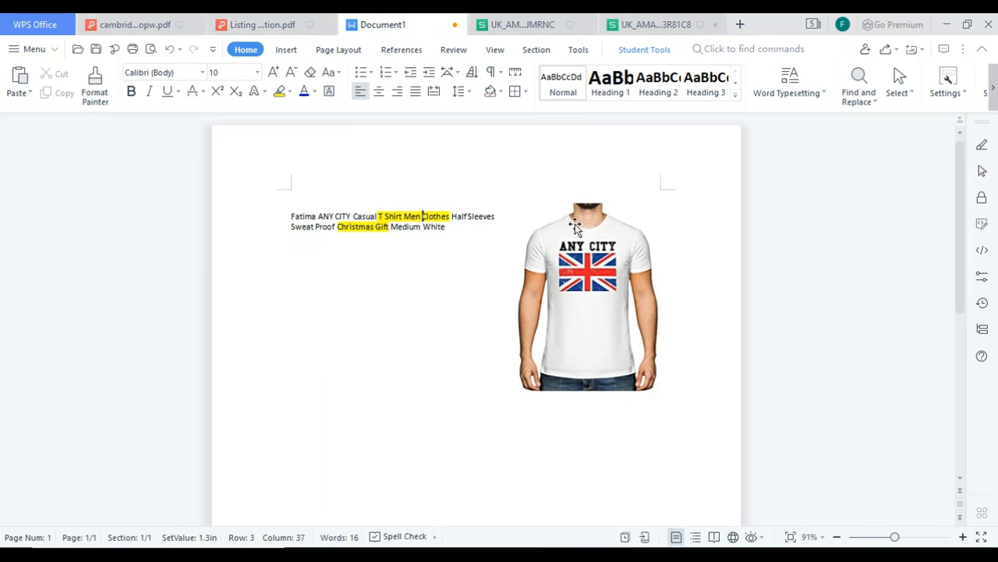
Compare the keywords in both exported spreadsheets with the listing title to look for further usable keywords.
left_click(655, 24)
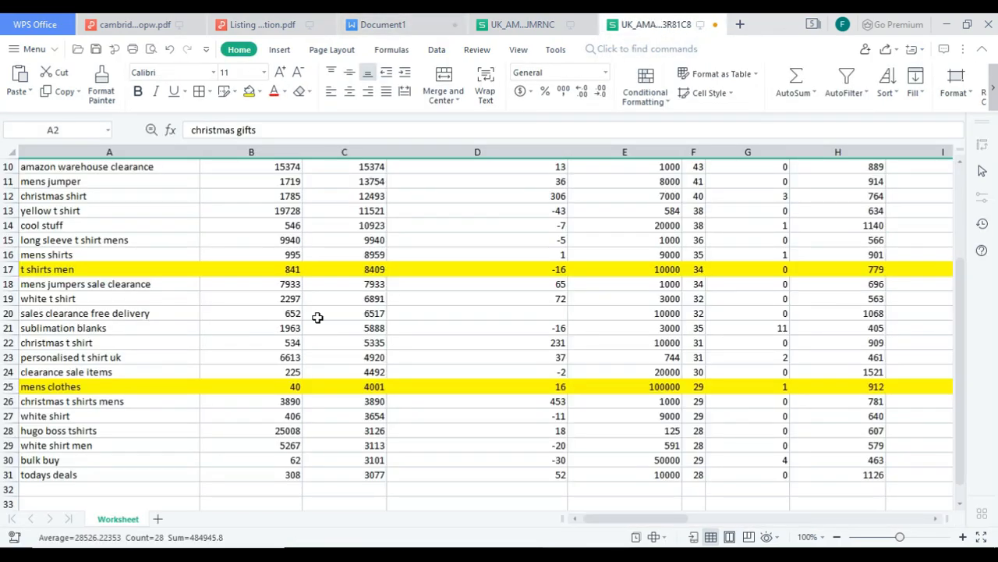
left_click(503, 25)
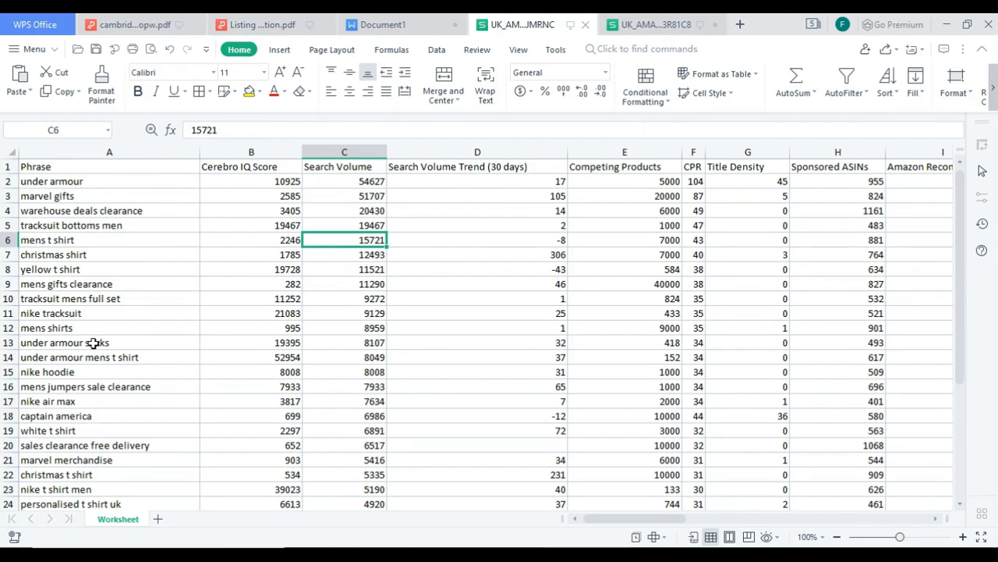
scroll(93, 343, "down", 1)
scroll(191, 401, "down", 2)
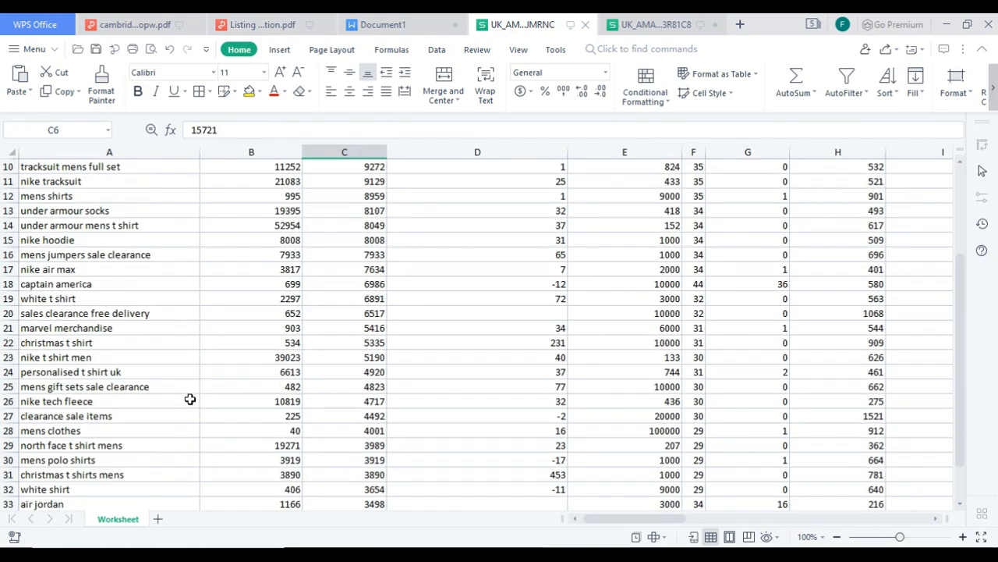
scroll(190, 399, "down", 1)
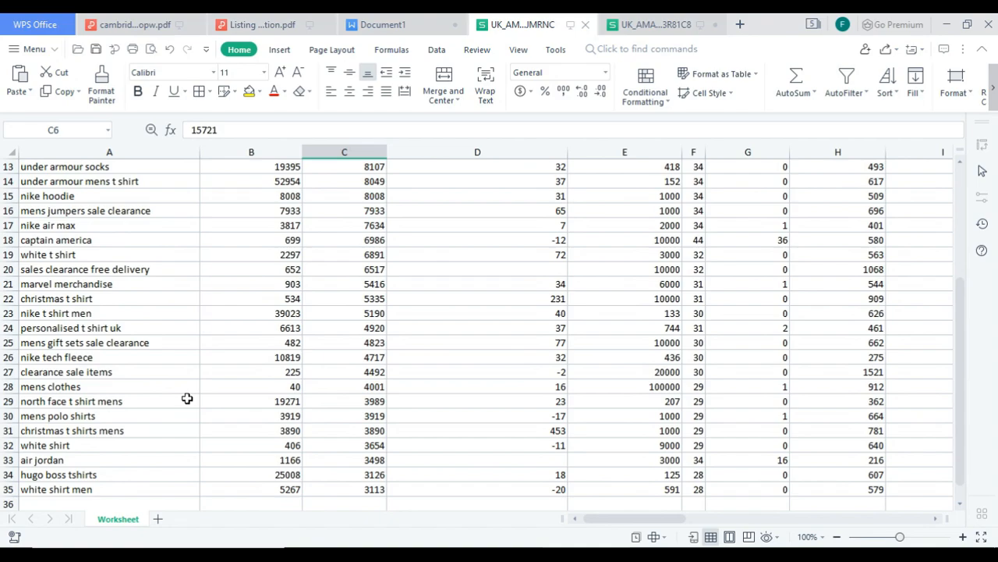
scroll(187, 399, "down", 2)
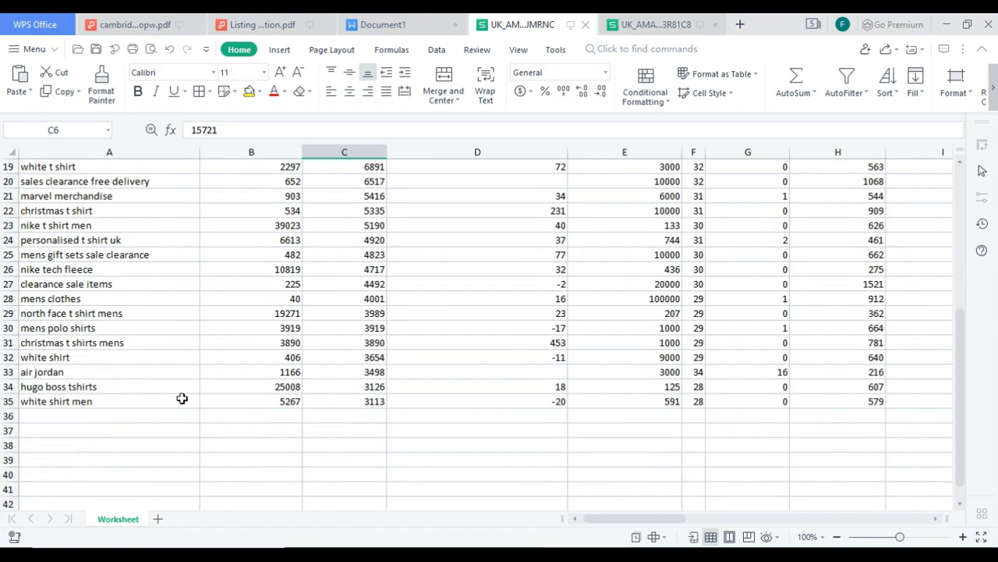
left_click(397, 24)
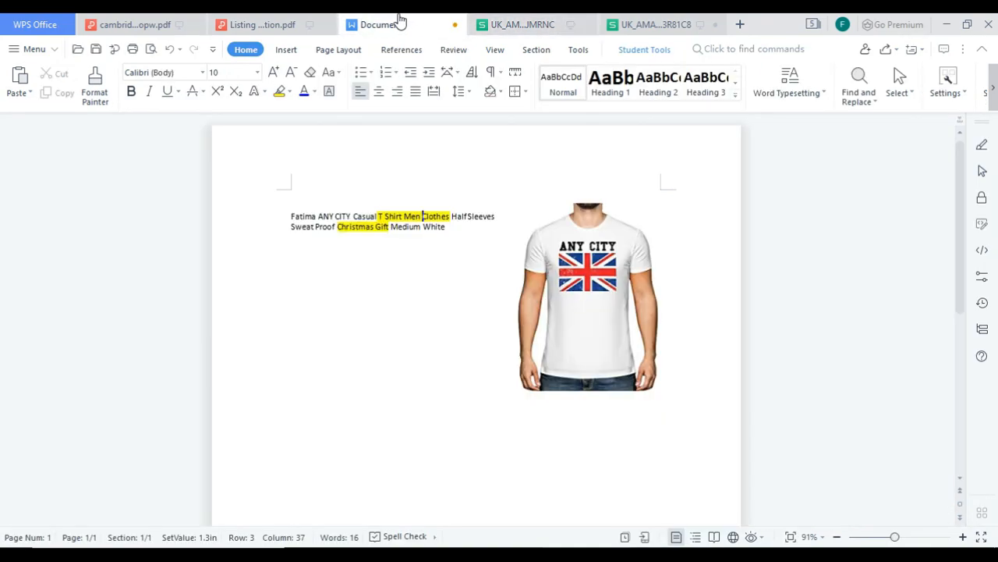
left_click(679, 25)
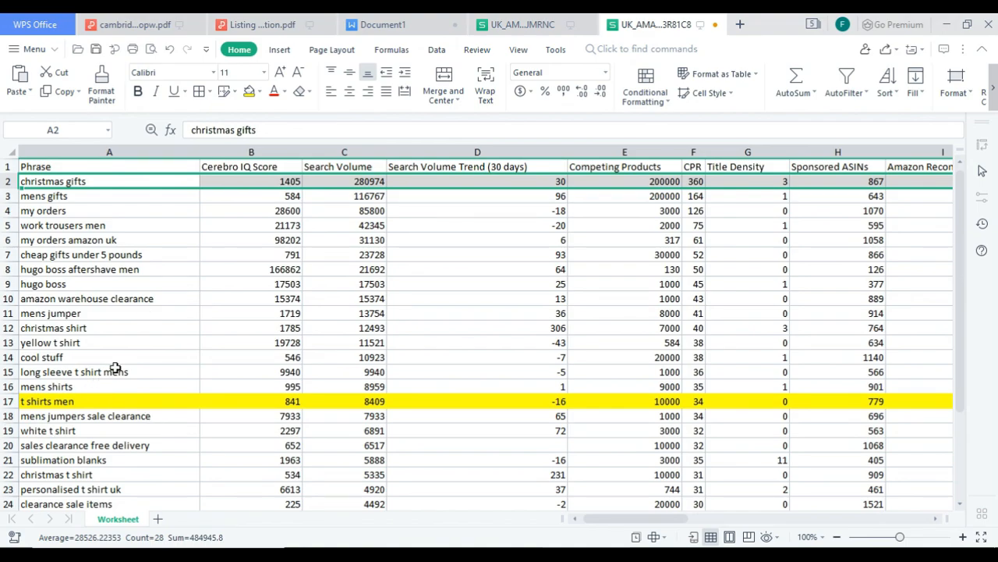
scroll(115, 367, "down", 3)
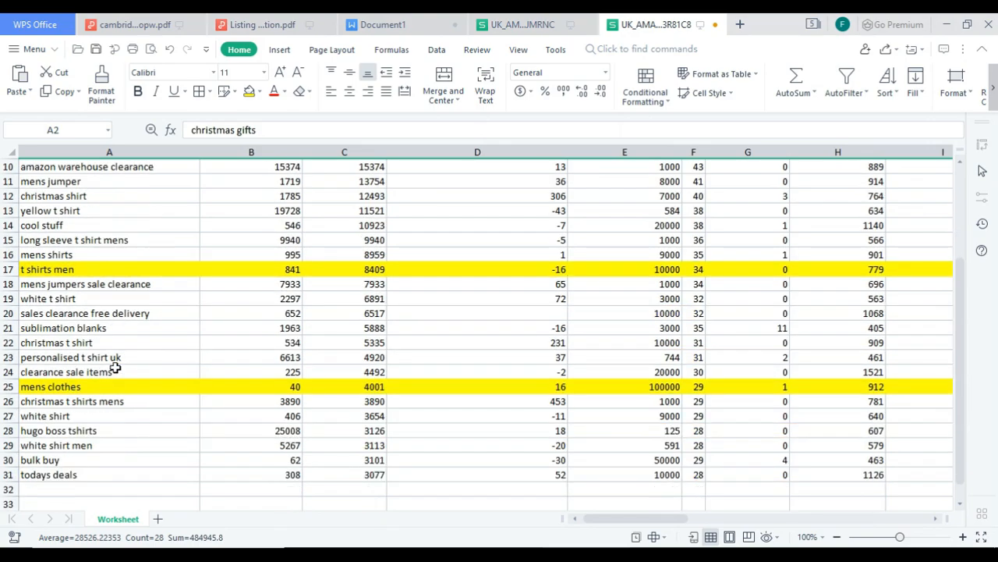
left_click(529, 23)
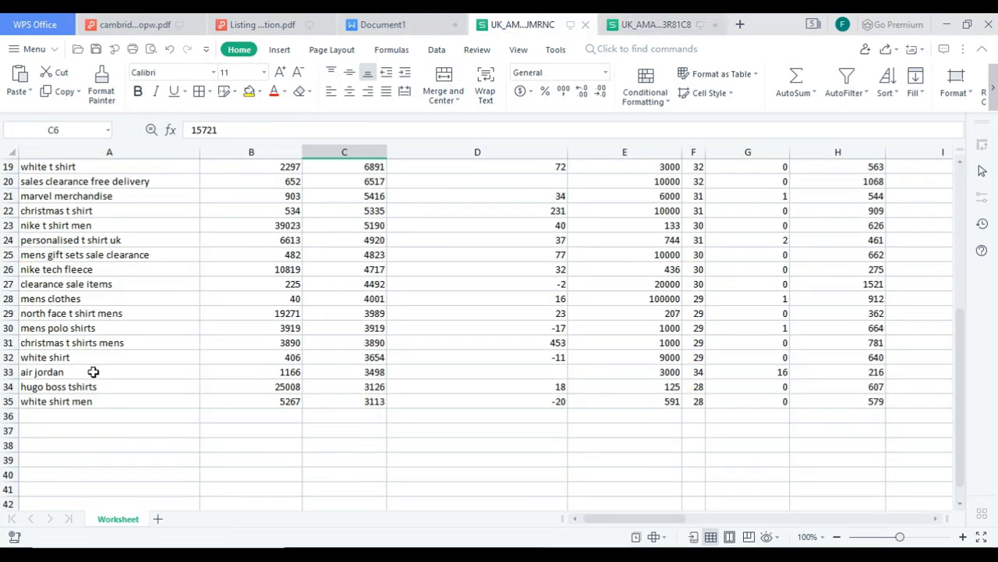
scroll(93, 374, "up", 1)
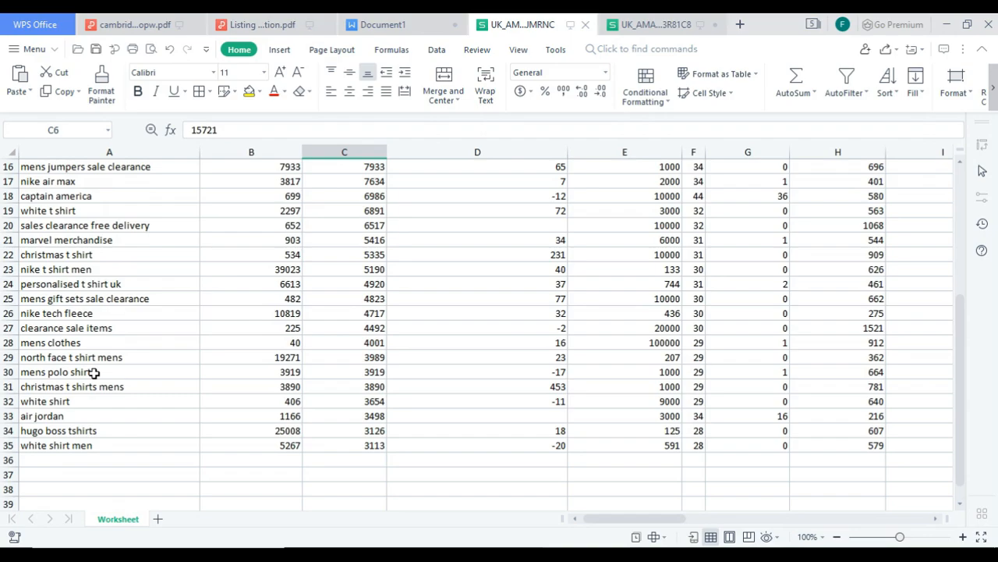
scroll(93, 373, "up", 1)
scroll(94, 373, "up", 1)
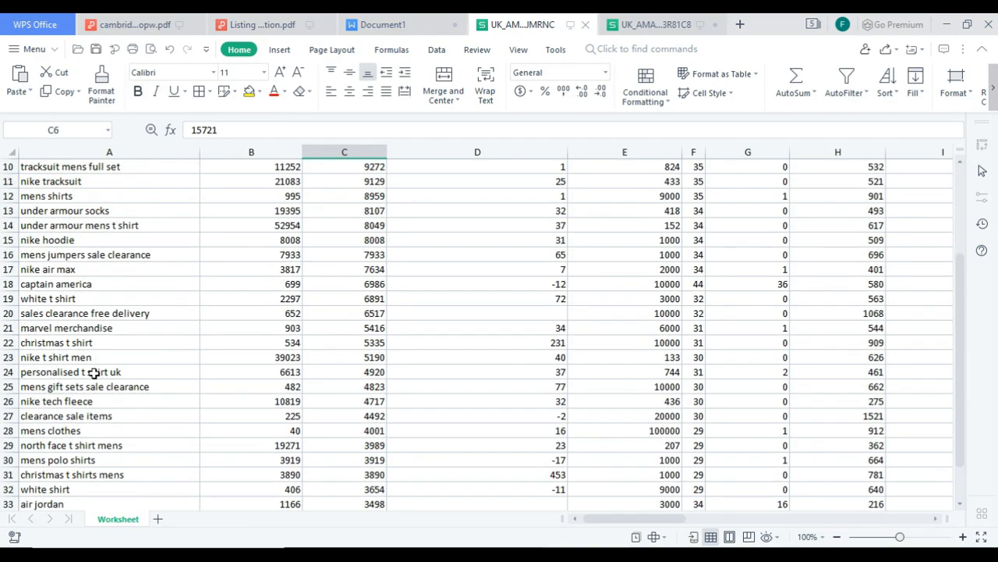
scroll(93, 373, "up", 3)
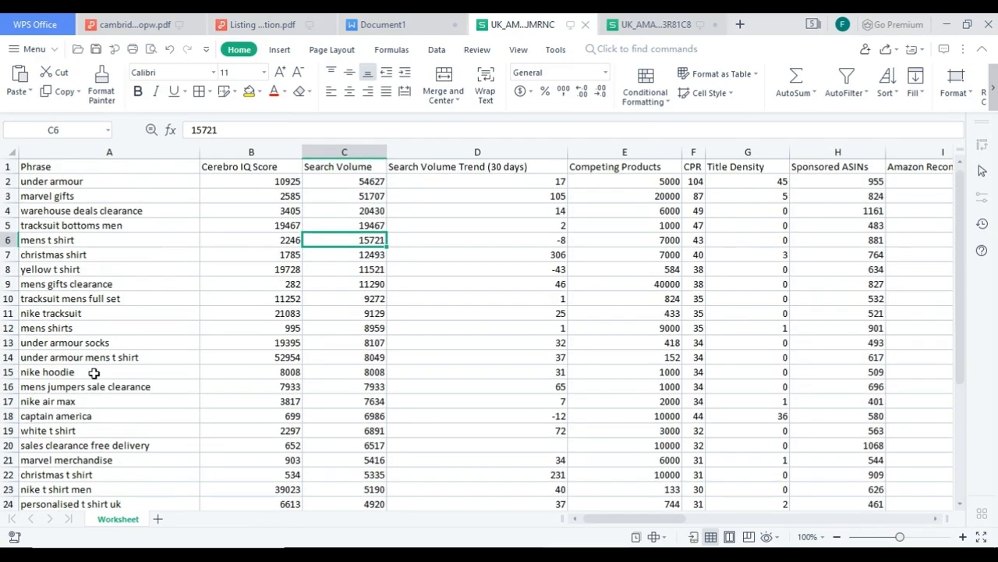
scroll(94, 374, "down", 3)
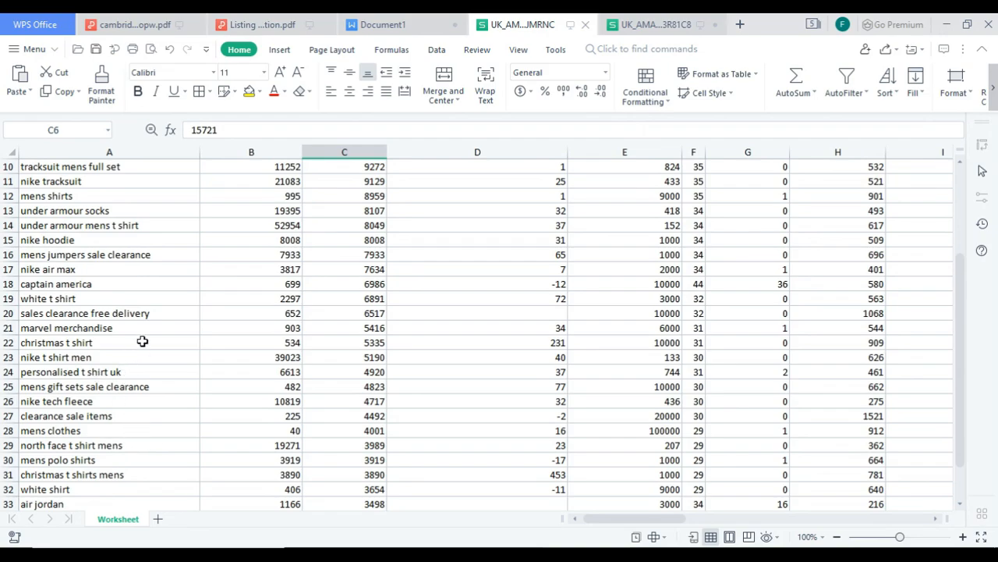
scroll(131, 371, "down", 1)
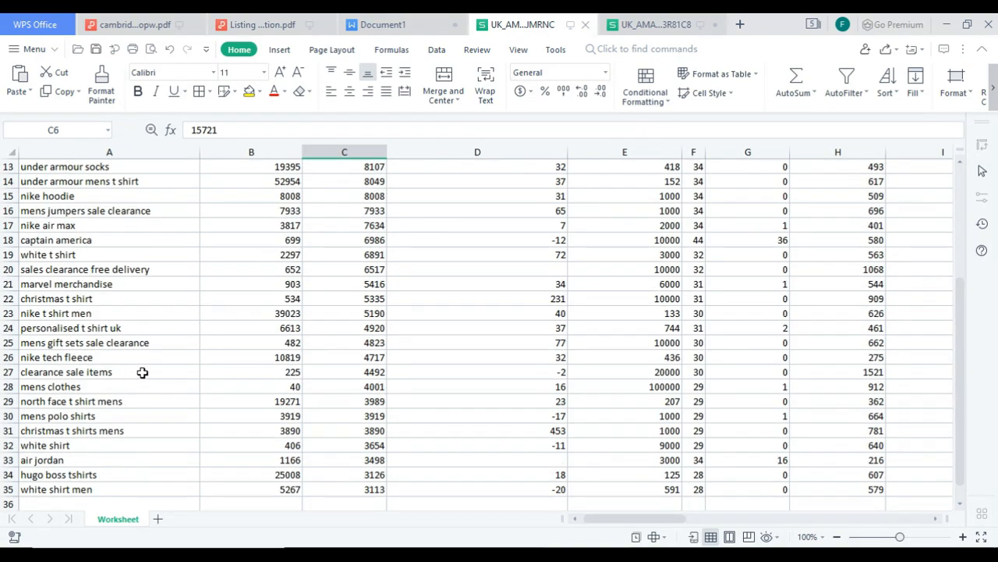
Return to the document and copy the whole listing title.
left_click(422, 24)
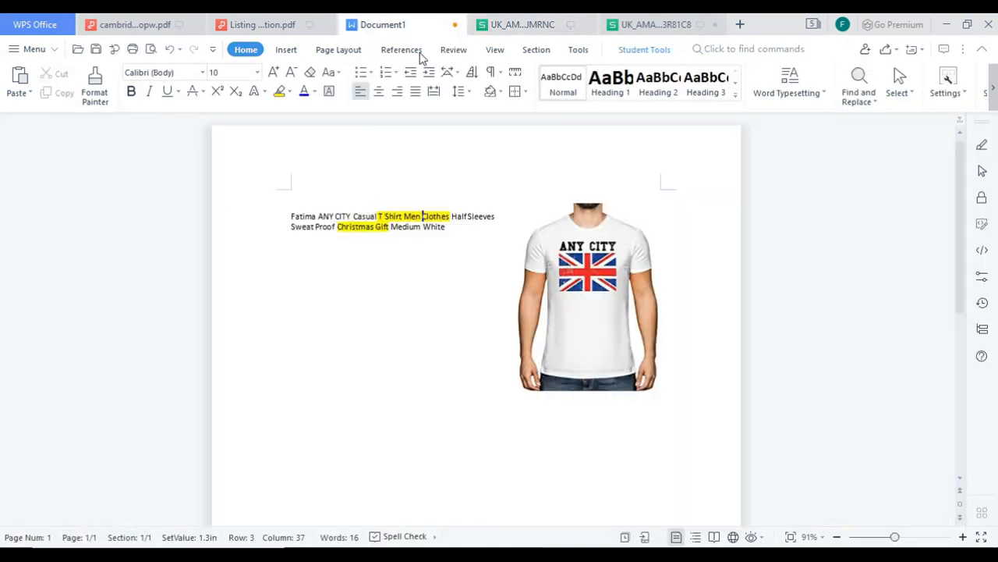
left_click(473, 228)
left_click_drag(447, 227, 293, 217)
right_click(298, 225)
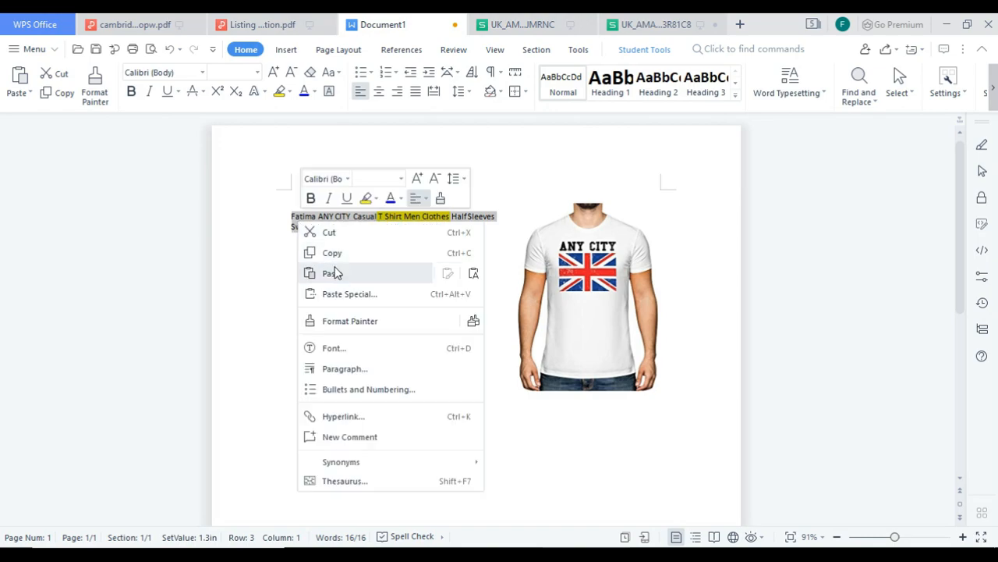
left_click(335, 253)
Switch to Chrome, search for "word counter" in a new tab and open the WordCounter site.
left_click(437, 556)
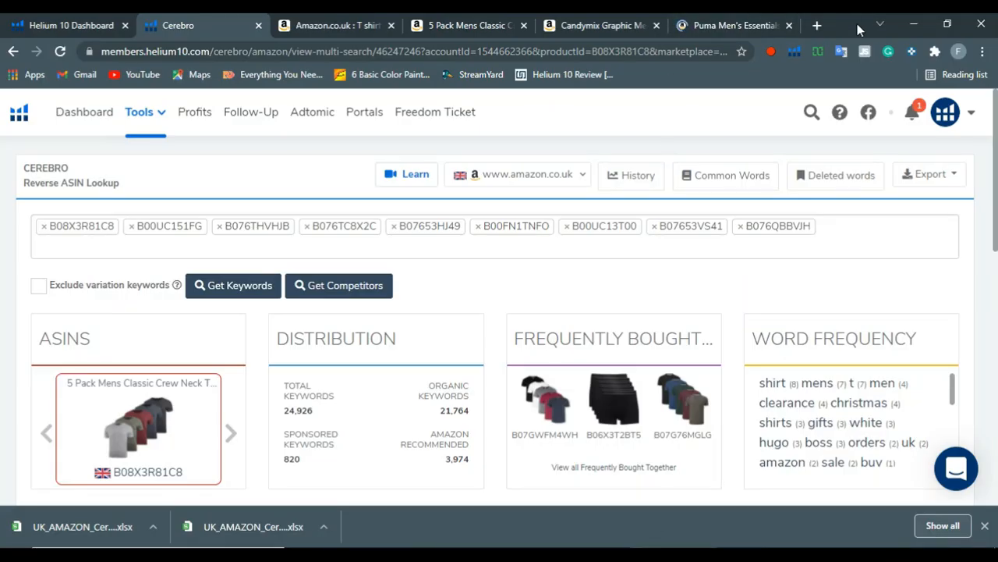
key("ctrl+t")
left_click(567, 52)
type("w")
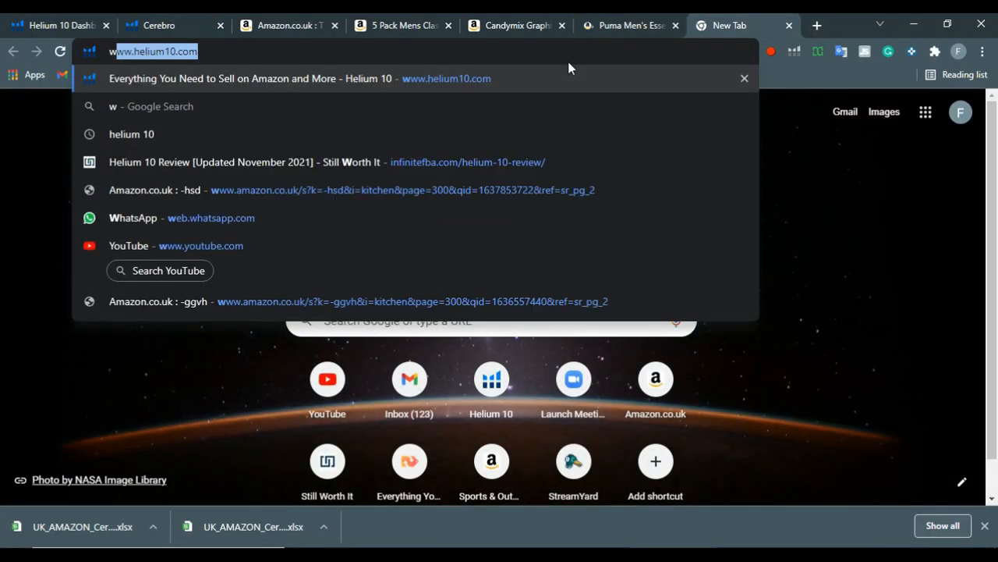
type("ord counter")
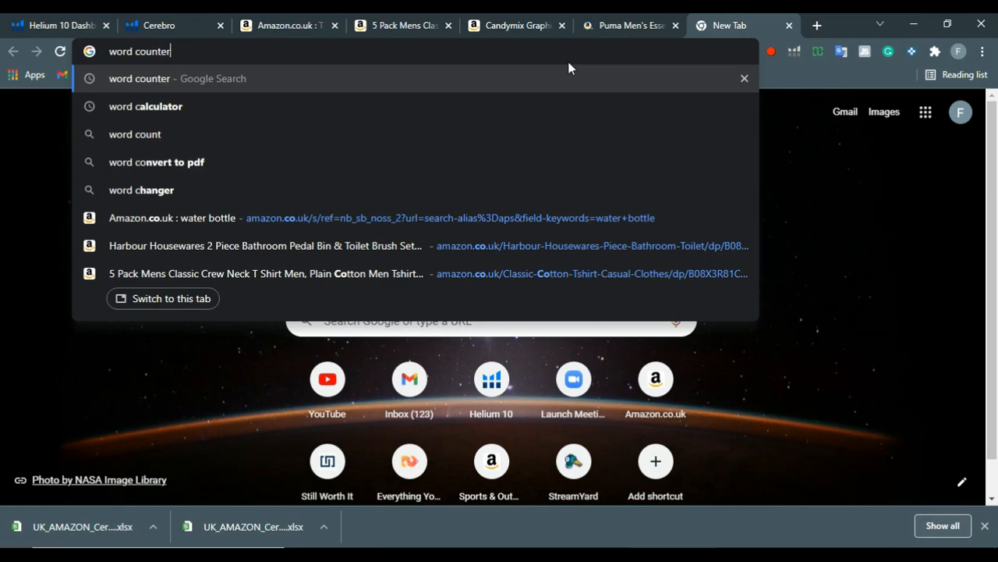
key("Return")
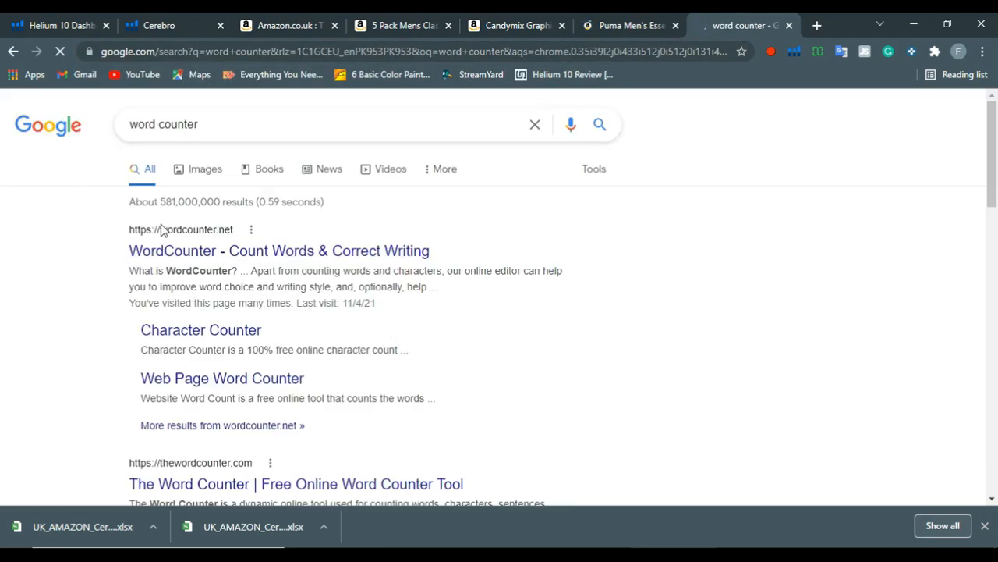
left_click(209, 262)
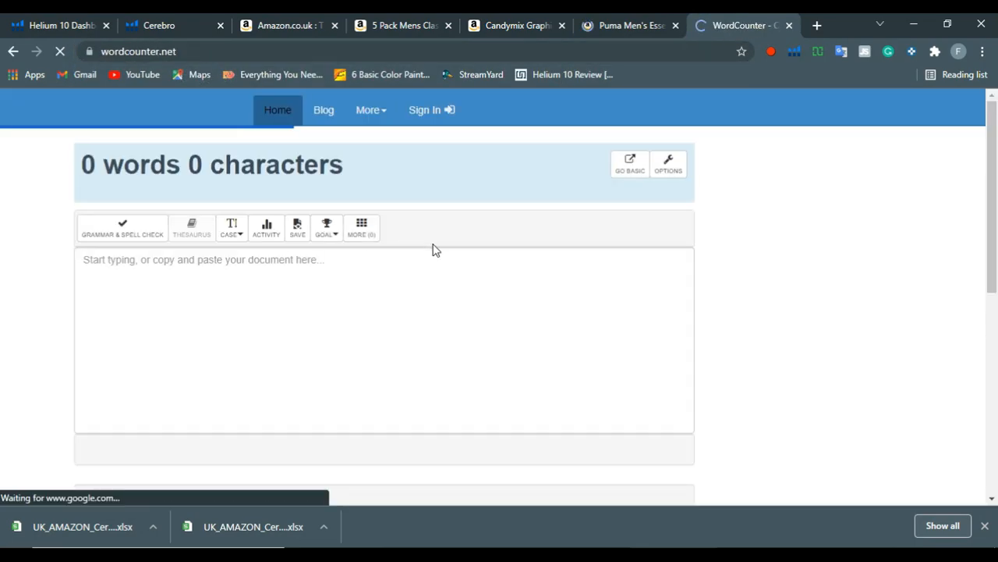
Paste the copied listing title into the WordCounter text area and check its character count.
right_click(291, 271)
left_click(328, 385)
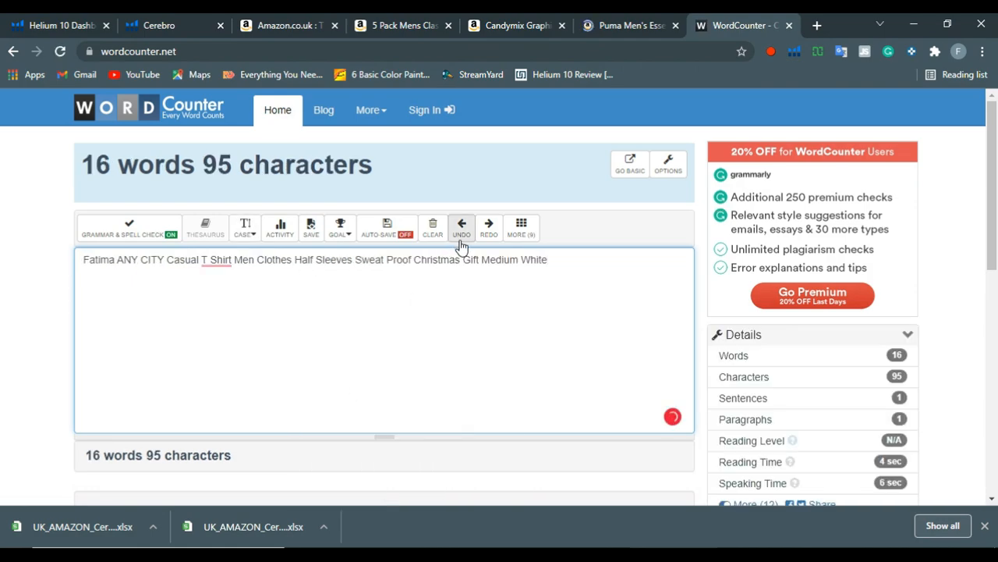
scroll(484, 281, "down", 1)
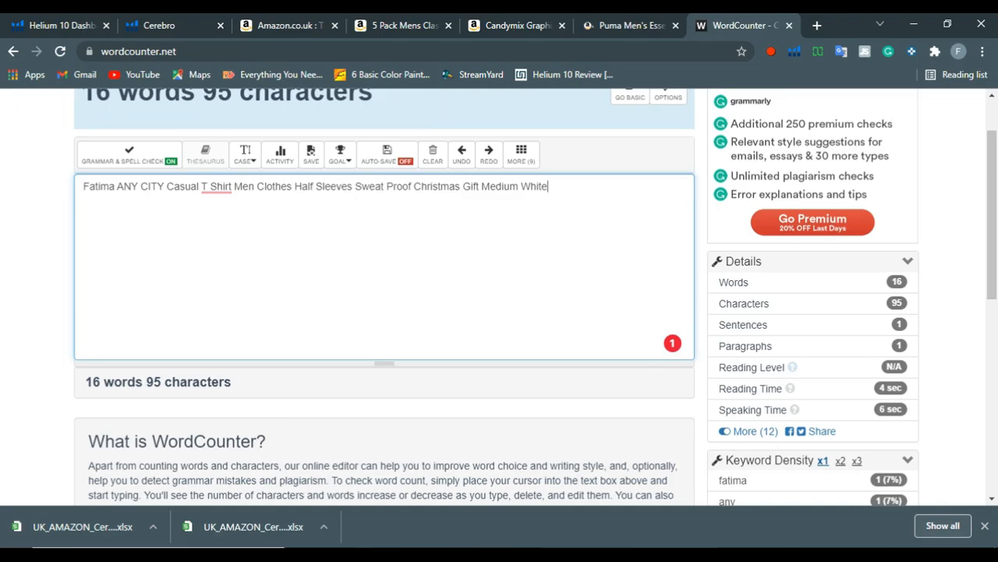
Switch back to WPS Office and add "Cotton" between "Christmas Gift" and "Medium" in the listing title.
key("alt+Tab")
left_click(474, 234)
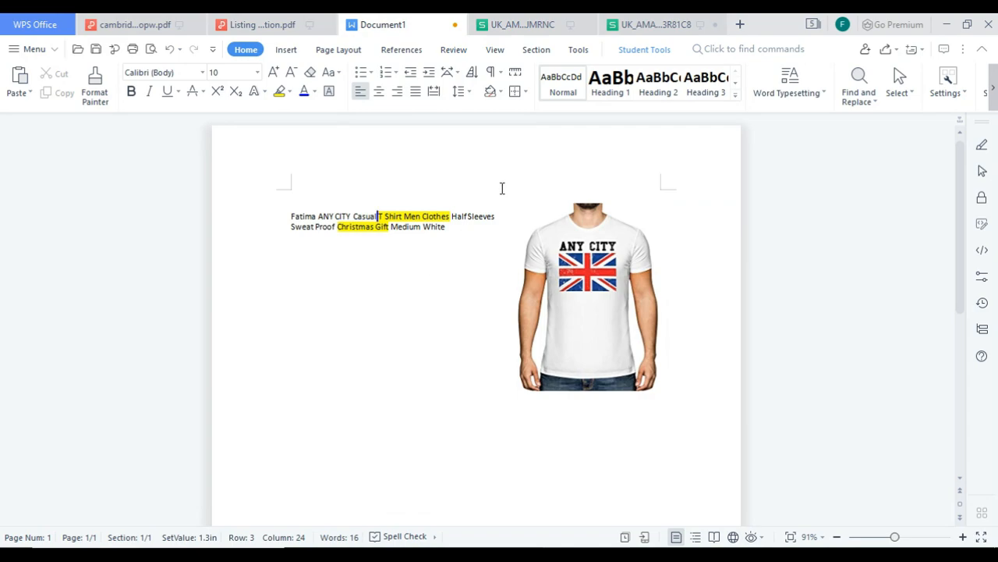
left_click(393, 227)
type("C")
type("otton")
key("BackSpace")
key("BackSpace")
key("BackSpace")
key("BackSpace")
key("BackSpace")
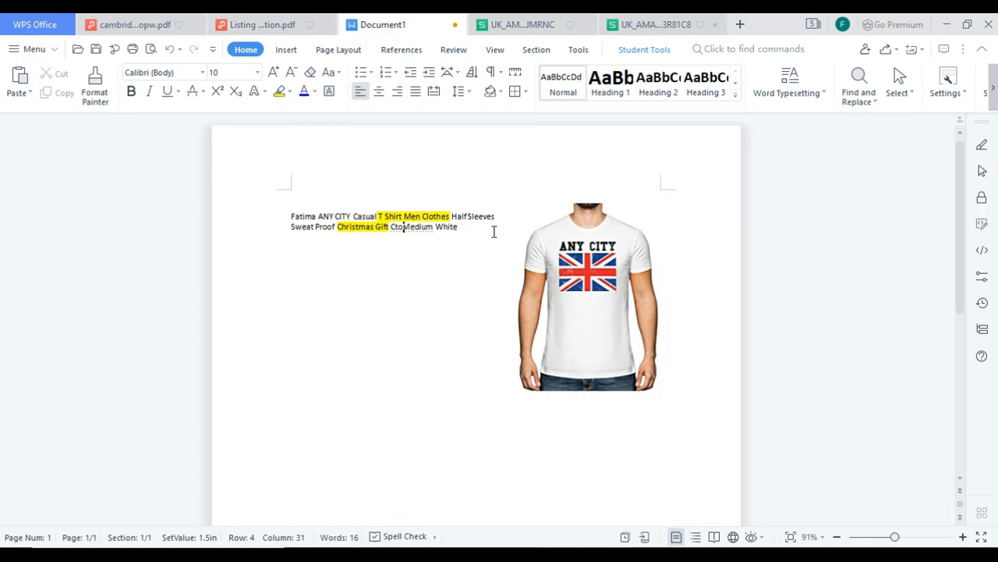
type("otton")
key("BackSpace")
type("m")
key("BackSpace")
key("BackSpace")
type("n")
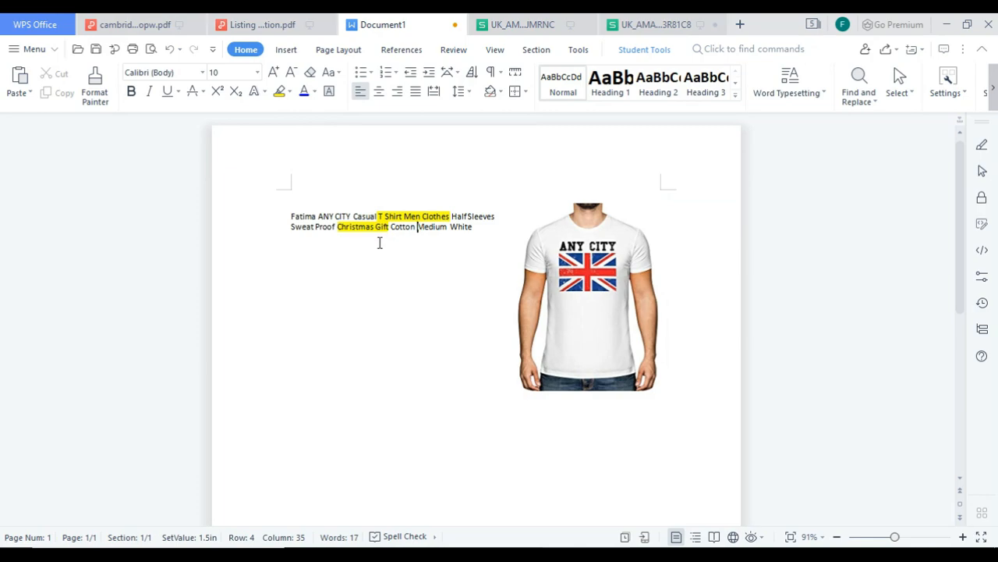
Insert "Customized" before "Casual" in the listing title.
left_click(358, 216)
type("Customi")
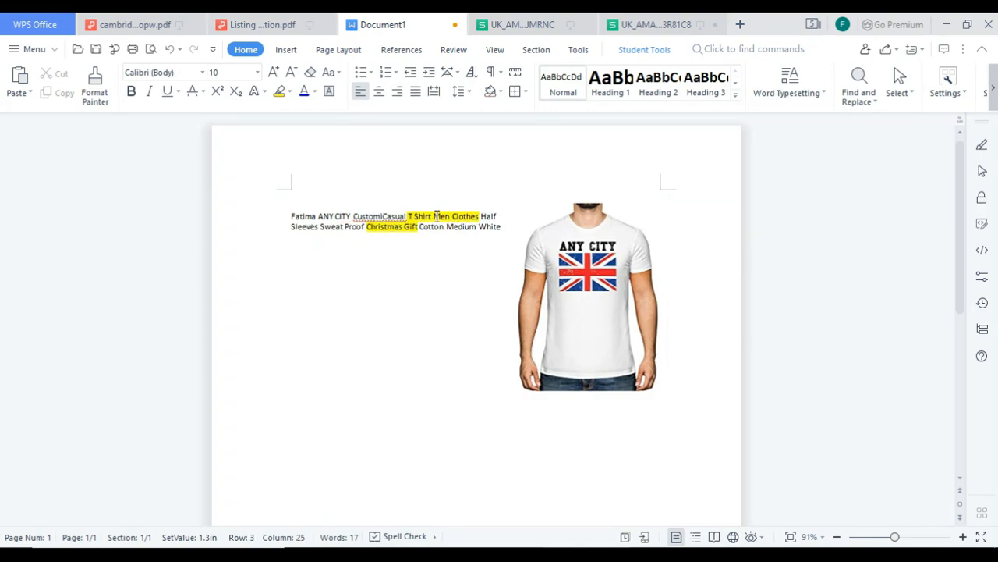
type("zed")
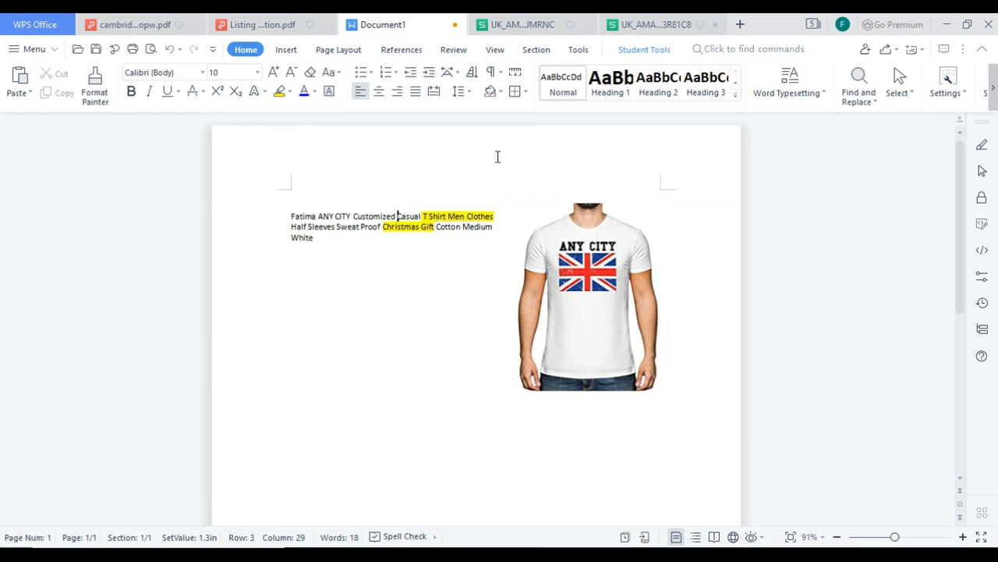
Copy the updated listing title, replace the text in WordCounter with it, remove the trailing space, and return to the document.
left_click_drag(370, 257, 265, 216)
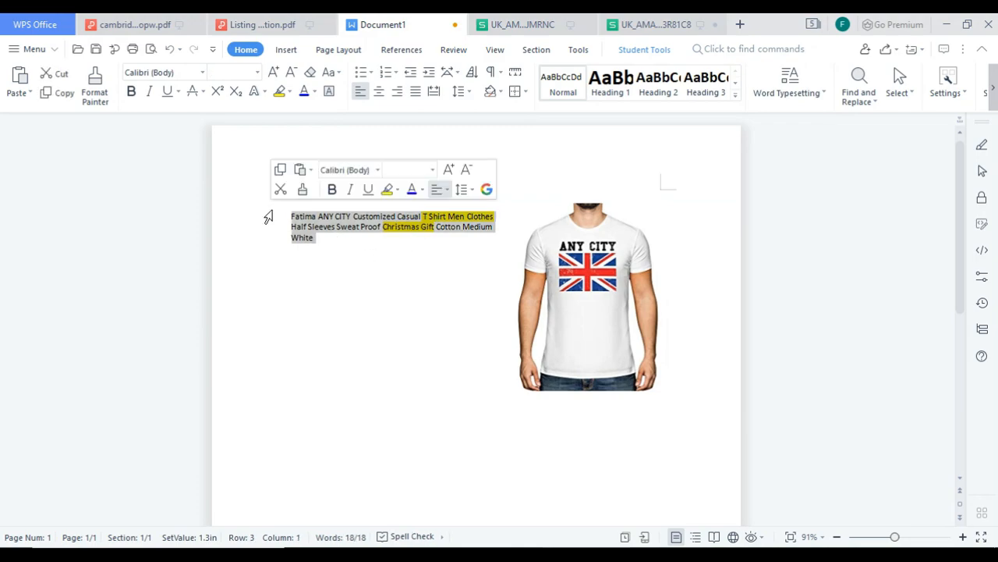
right_click(295, 215)
left_click(327, 243)
key("alt+Tab")
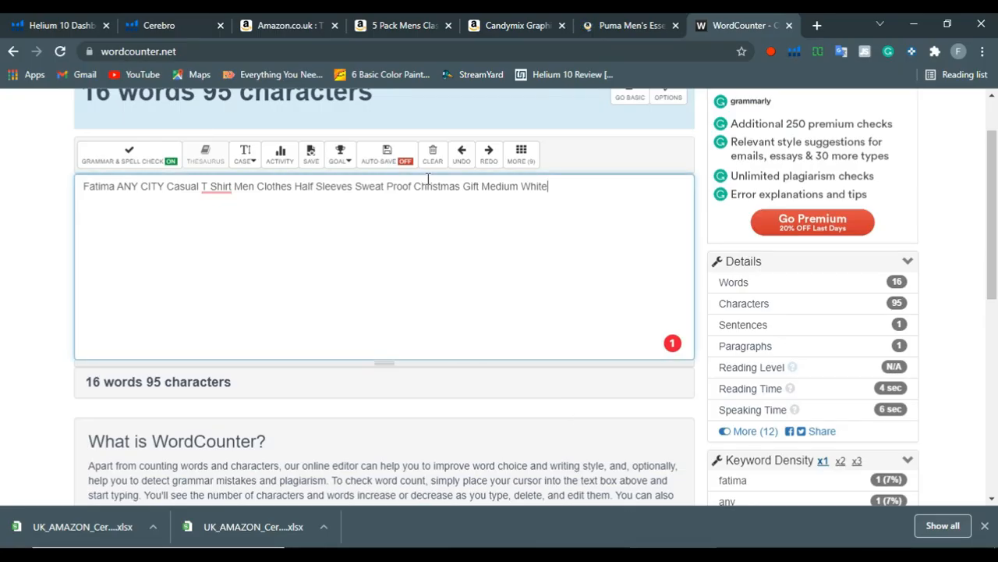
left_click(431, 153)
right_click(380, 192)
left_click(417, 308)
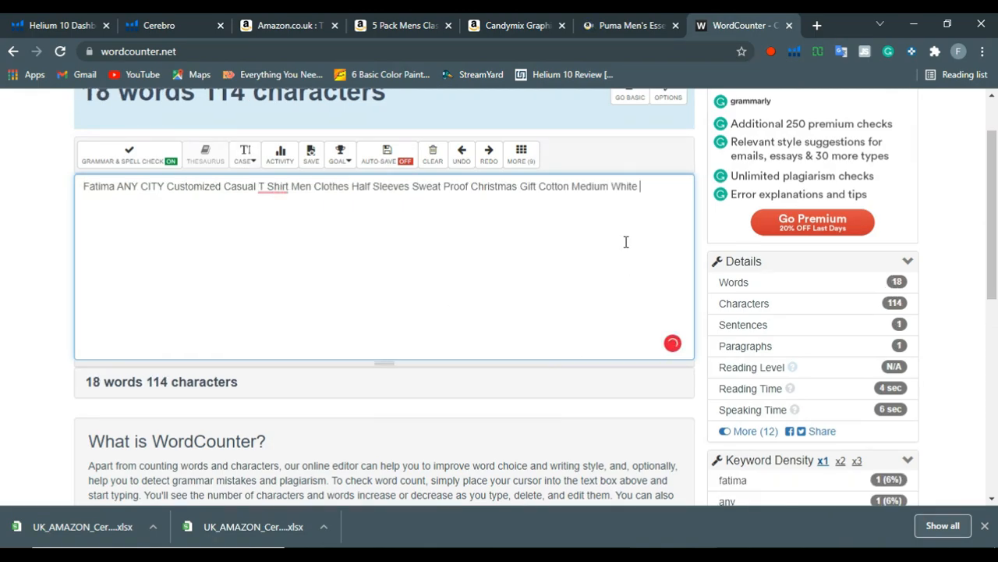
key("BackSpace")
key("alt+Tab")
left_click(257, 308)
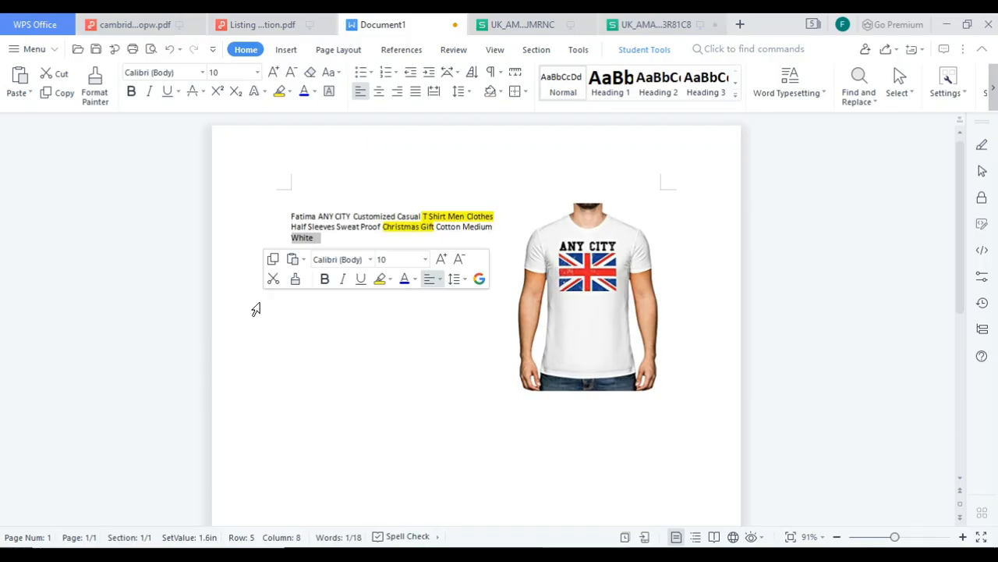
left_click(381, 279)
left_click(341, 244)
key("ctrl+z")
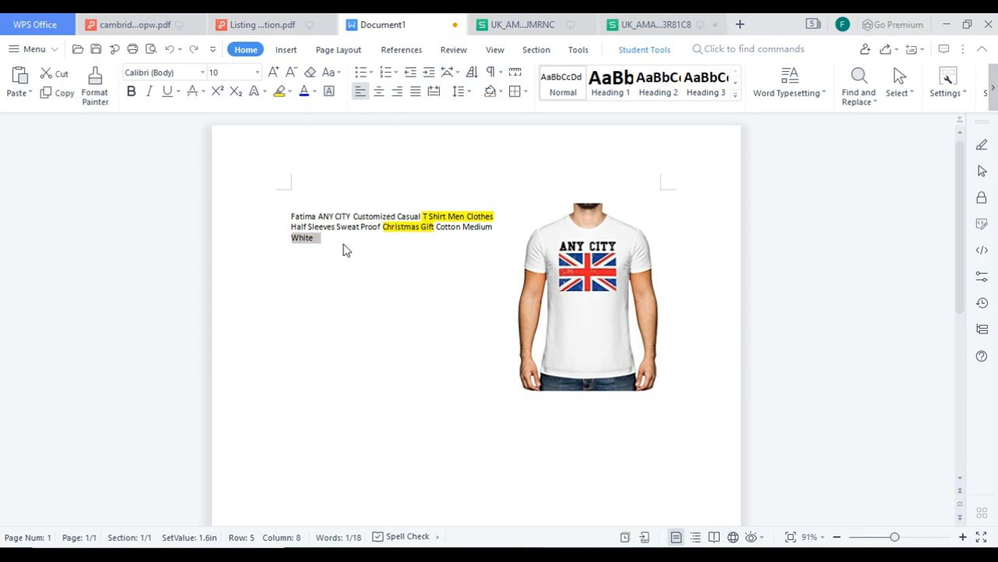
left_click(344, 244)
double_click(314, 244)
left_click(314, 242)
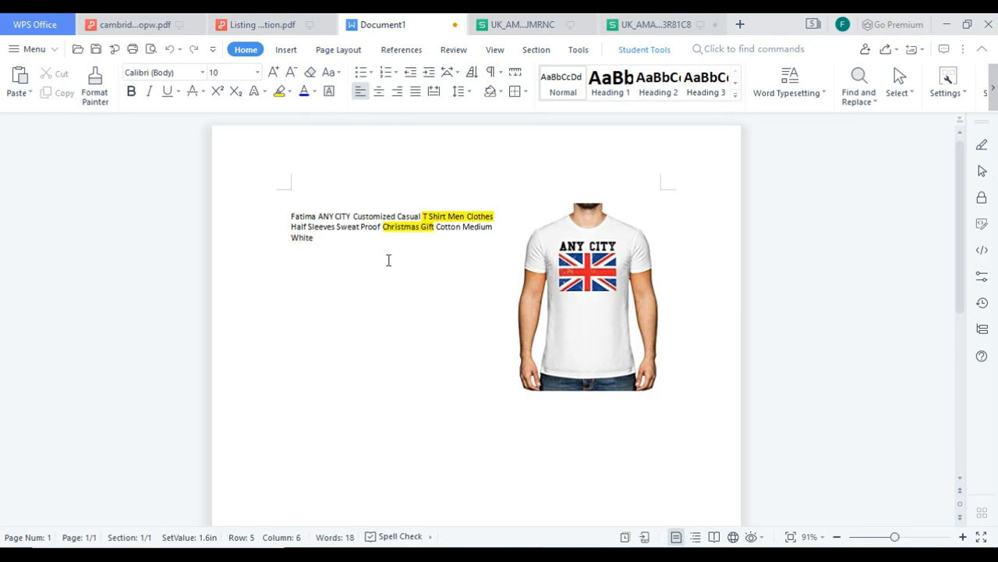
left_click(380, 227)
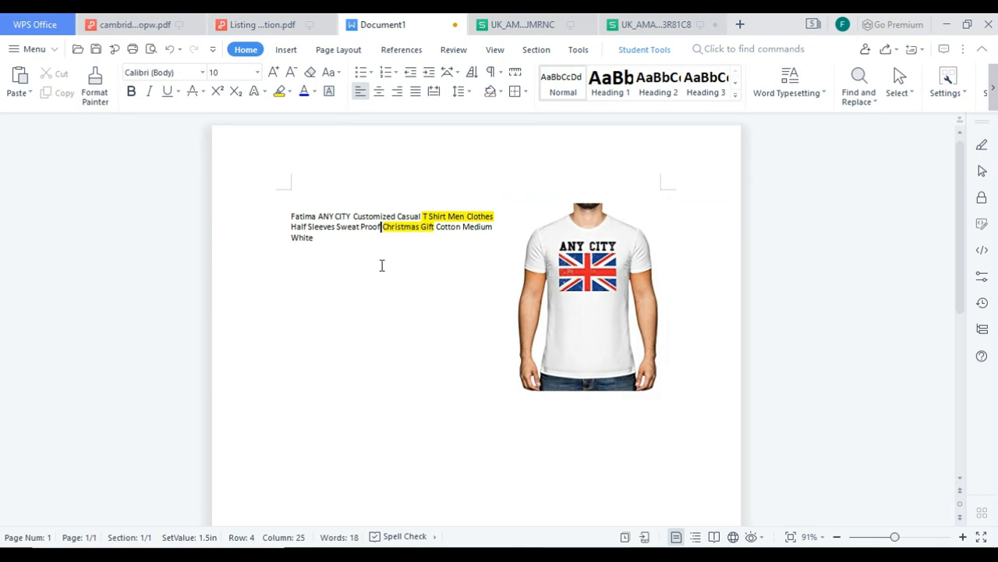
Insert "Round Neck" after "ANY CITY" in the listing title.
left_click(355, 216)
type("Round ")
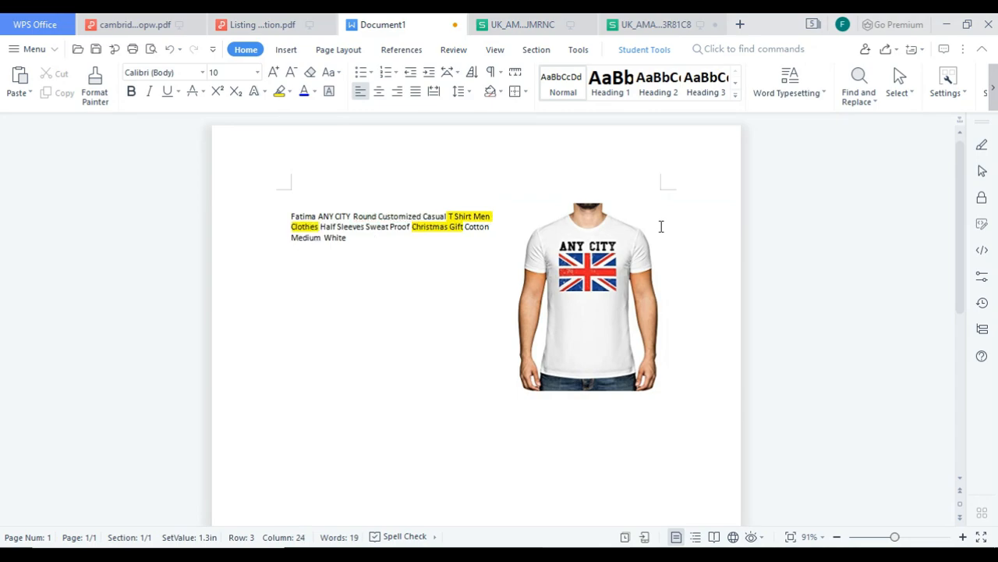
type("Neck")
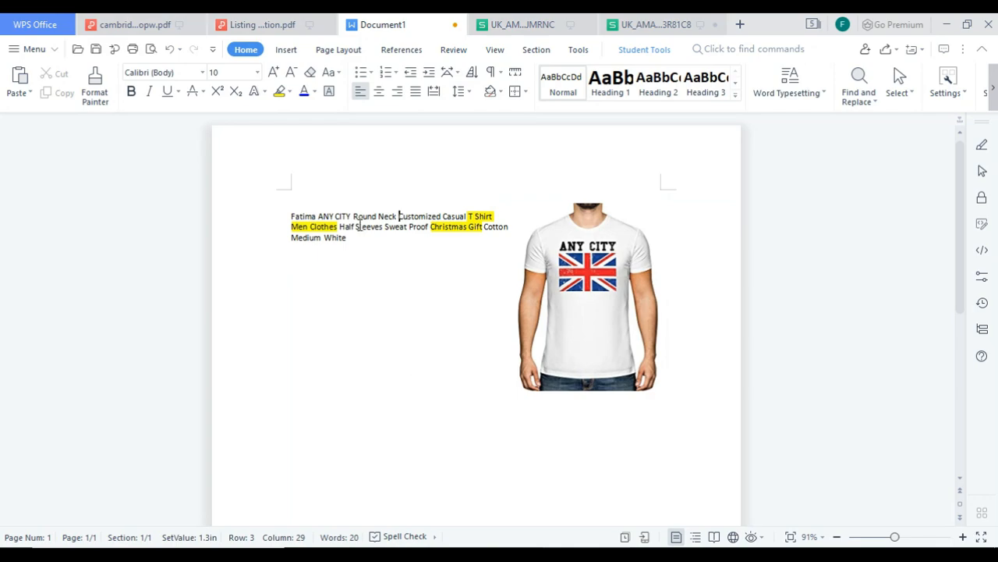
Copy the whole listing title with "Round Neck" included and switch to the browser for another character count.
left_click_drag(347, 238, 296, 207)
right_click(313, 224)
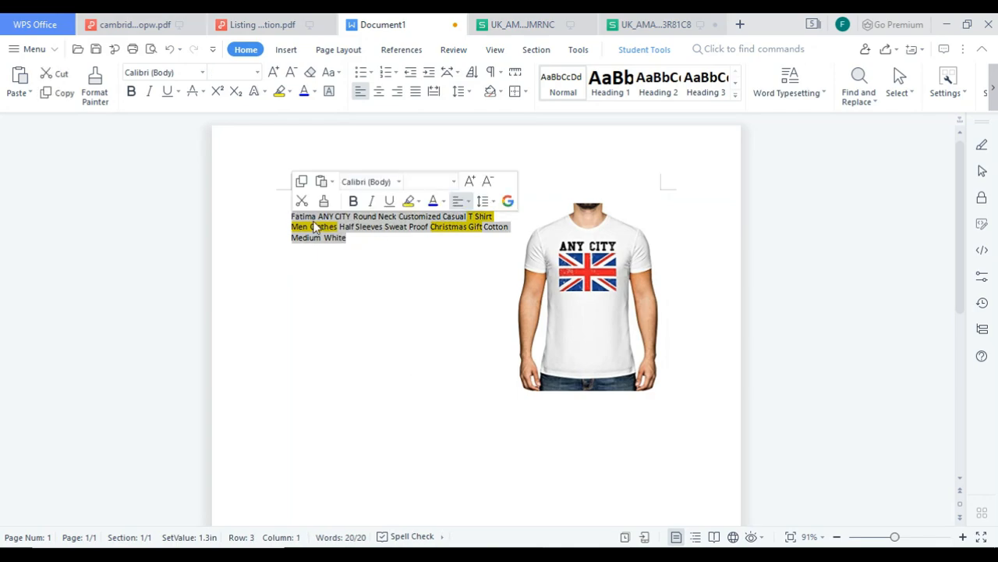
left_click(351, 255)
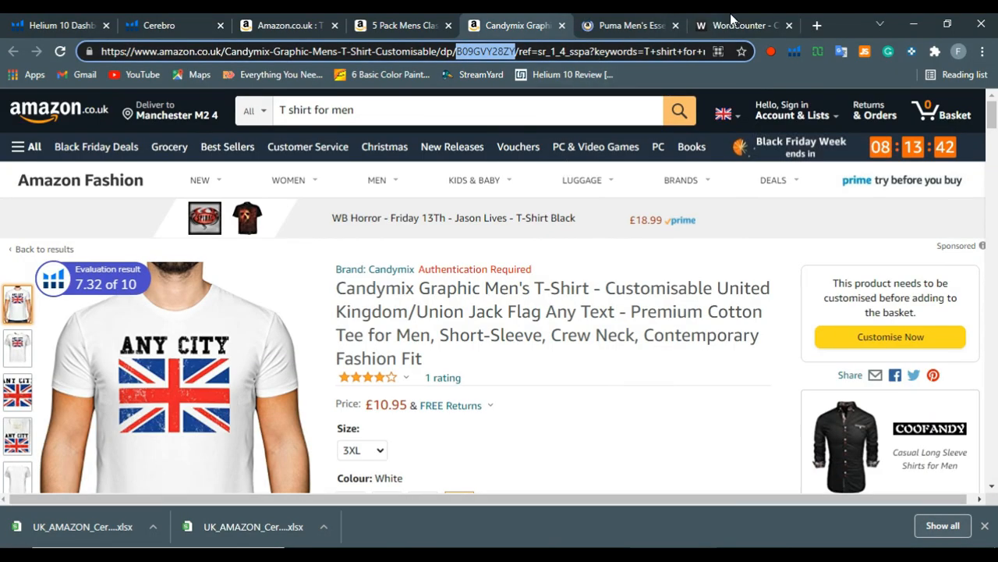
Paste the copied T-shirt listing title into WordCounter to check its word and character count.
left_click(735, 23)
left_click(428, 156)
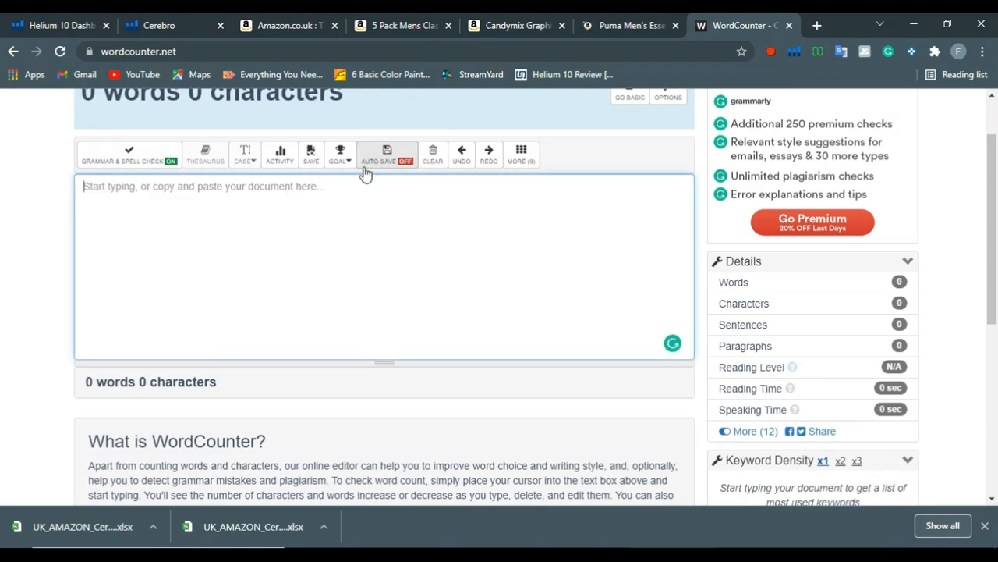
right_click(344, 195)
left_click(446, 308)
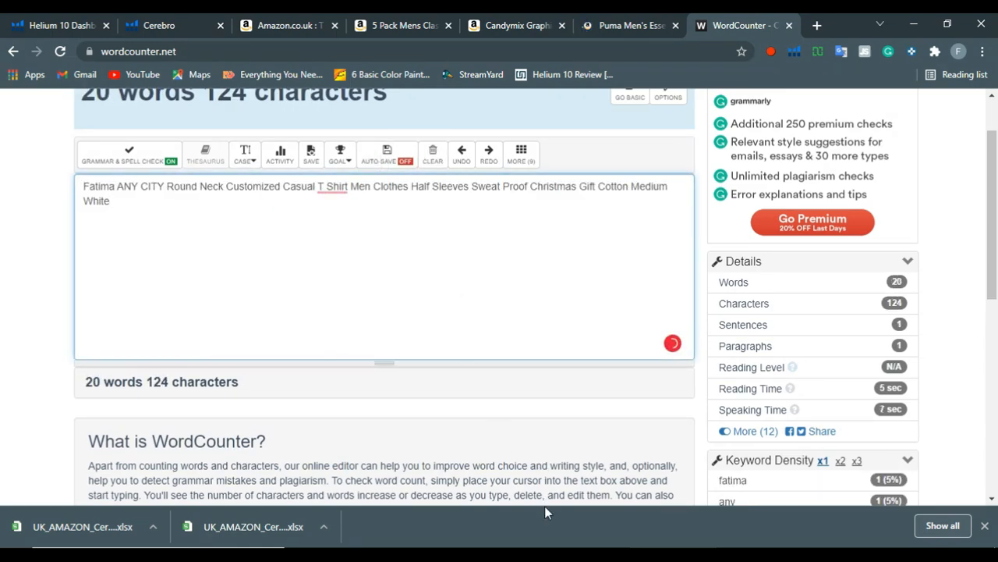
Switch to the WPS Office document and add the heading "Title:" above the listing title.
left_click(585, 502)
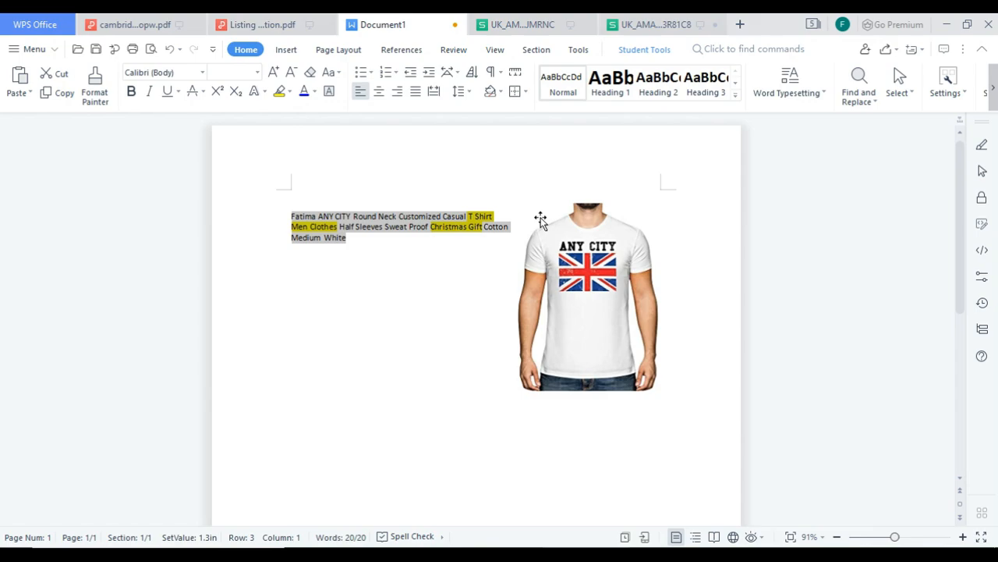
left_click(448, 273)
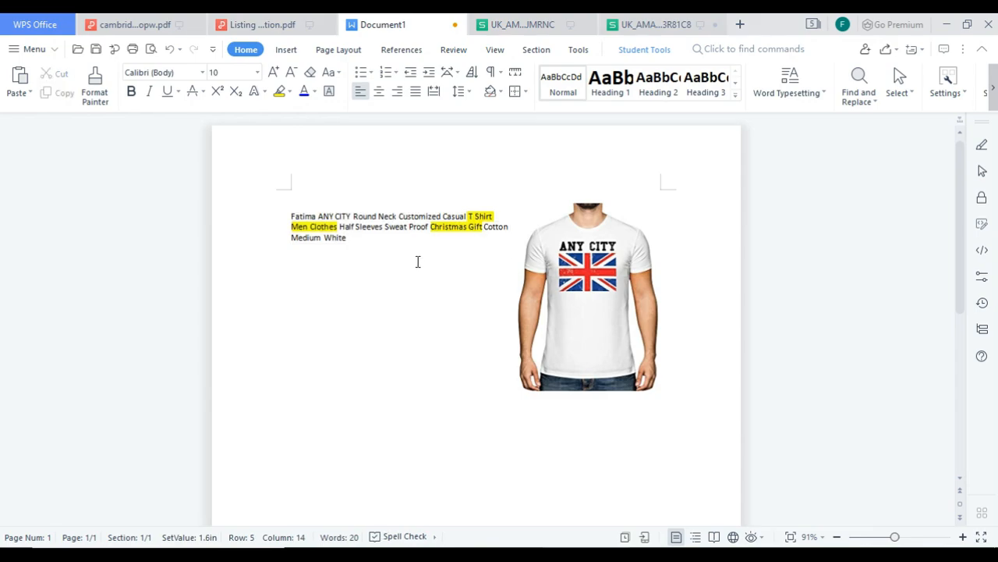
key("Return")
key("Return")
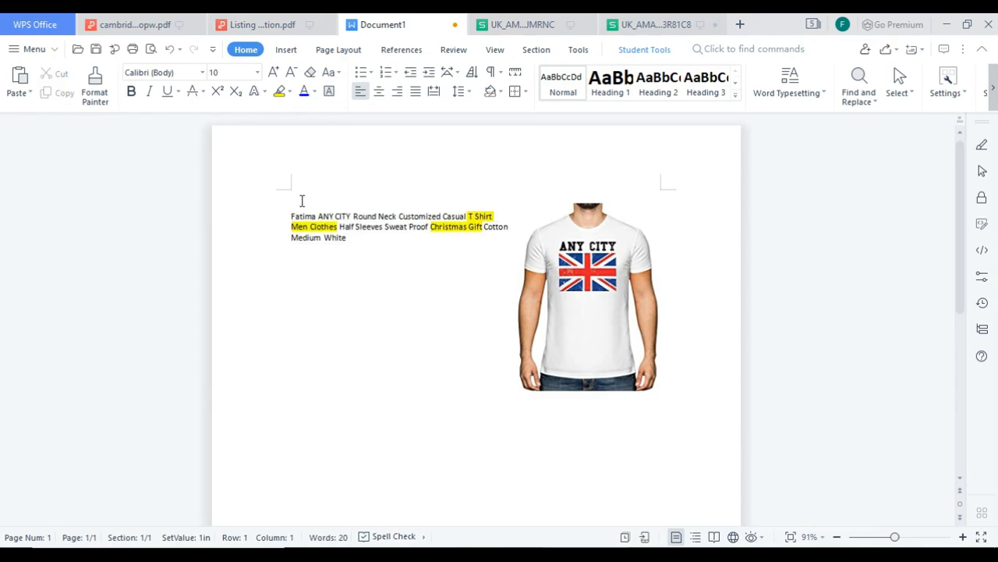
key("Return")
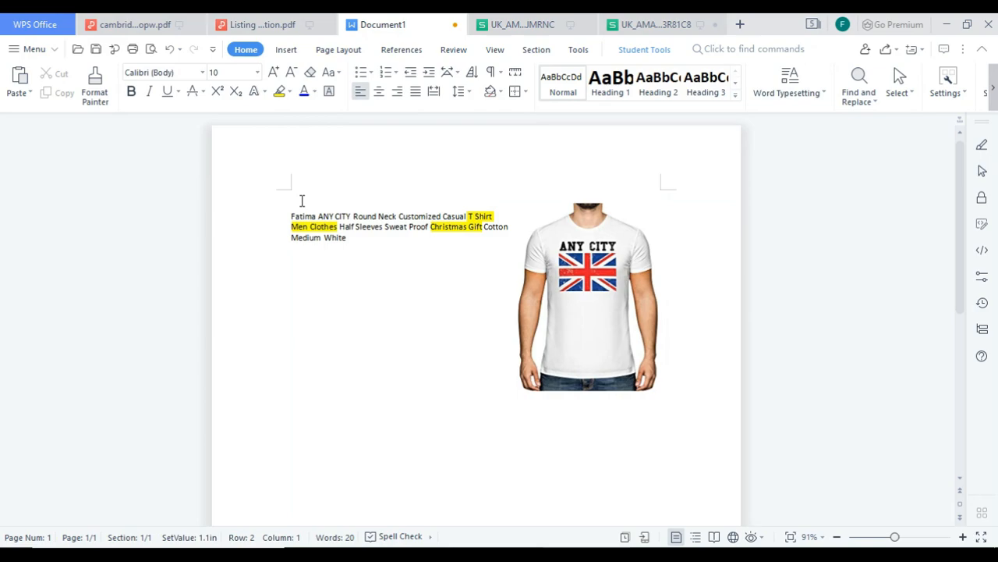
key("Return")
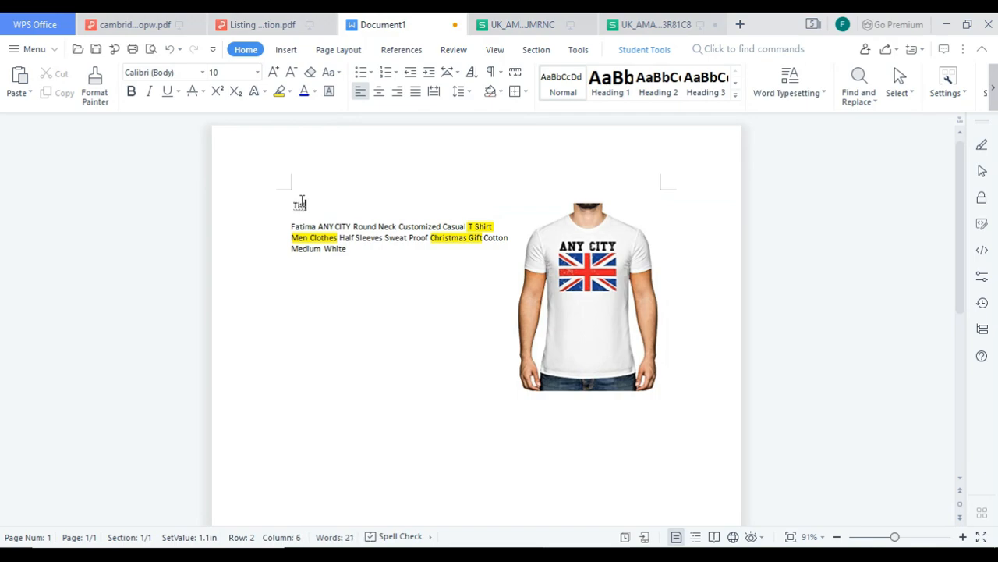
Make the "Title:" heading bold and increase its font size by two increments.
left_click_drag(331, 207, 286, 206)
left_click(344, 183)
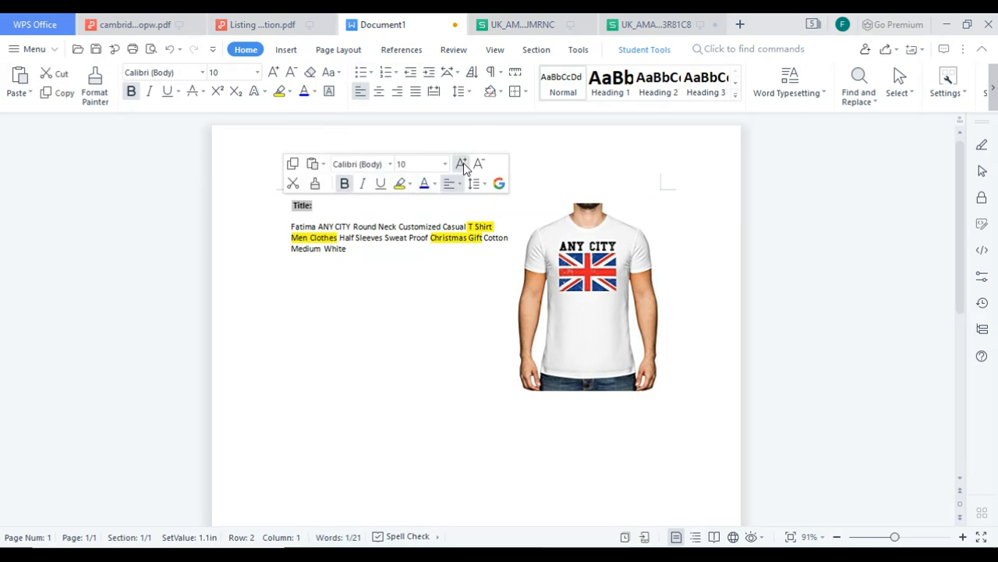
left_click(463, 167)
left_click(463, 167)
Enlarge the listing title text under the heading to font size 14.
left_click(315, 266)
left_click_drag(315, 265, 293, 236)
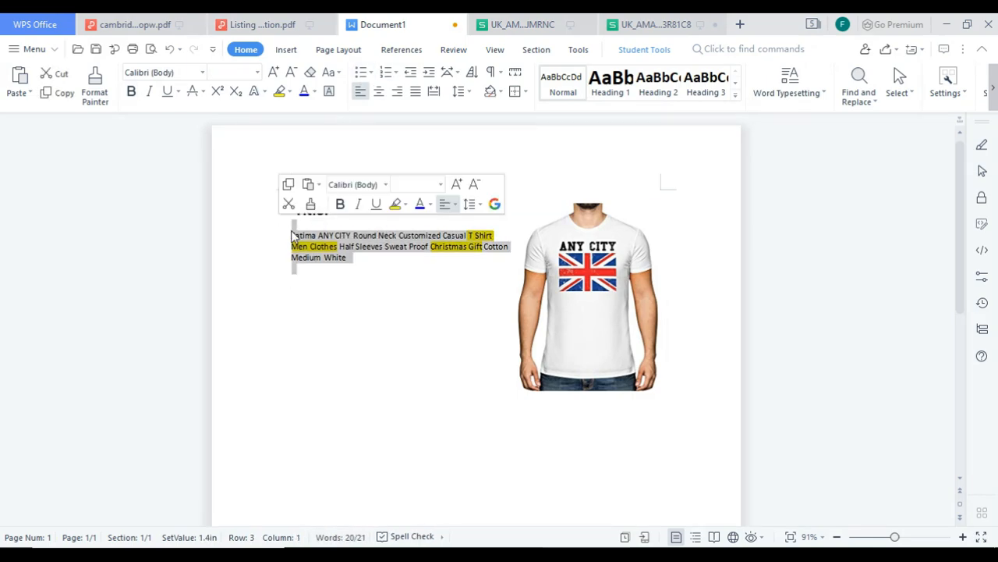
left_click(455, 183)
left_click(455, 183)
left_click(456, 183)
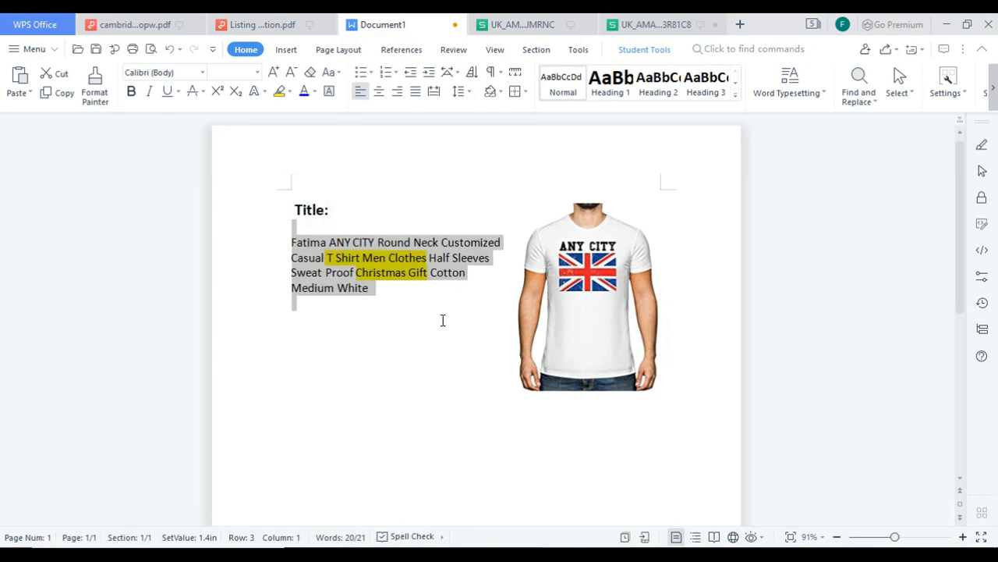
Add the heading "Bullet Points:" in bold below the listing title.
left_click(442, 316)
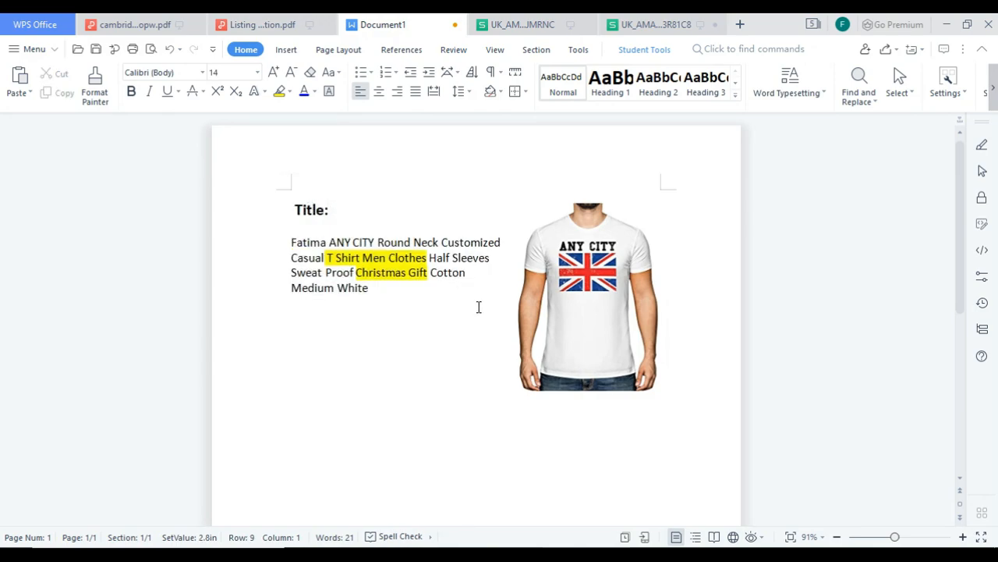
type("Bullet Points:")
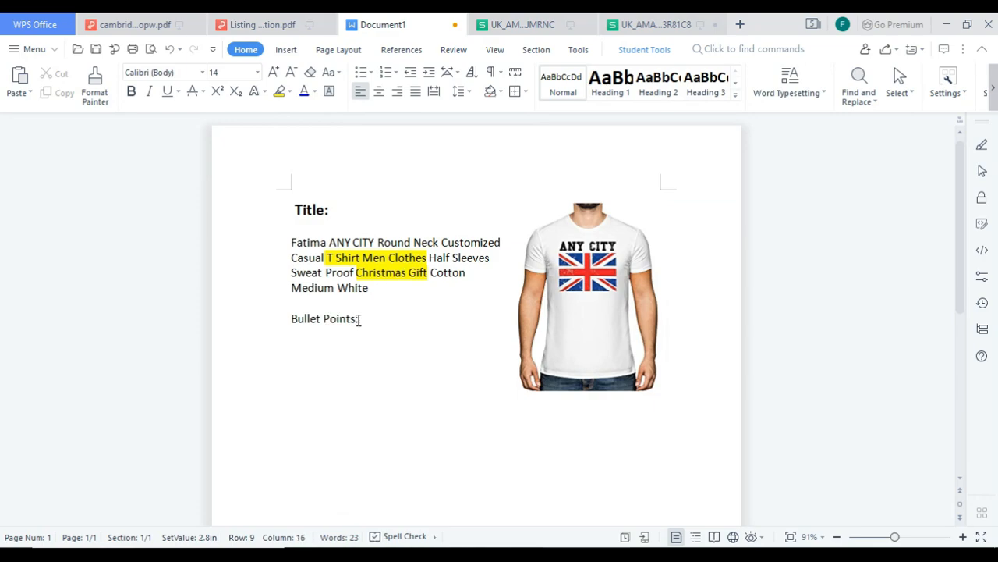
left_click_drag(359, 319, 283, 316)
left_click(336, 293)
left_click(394, 321)
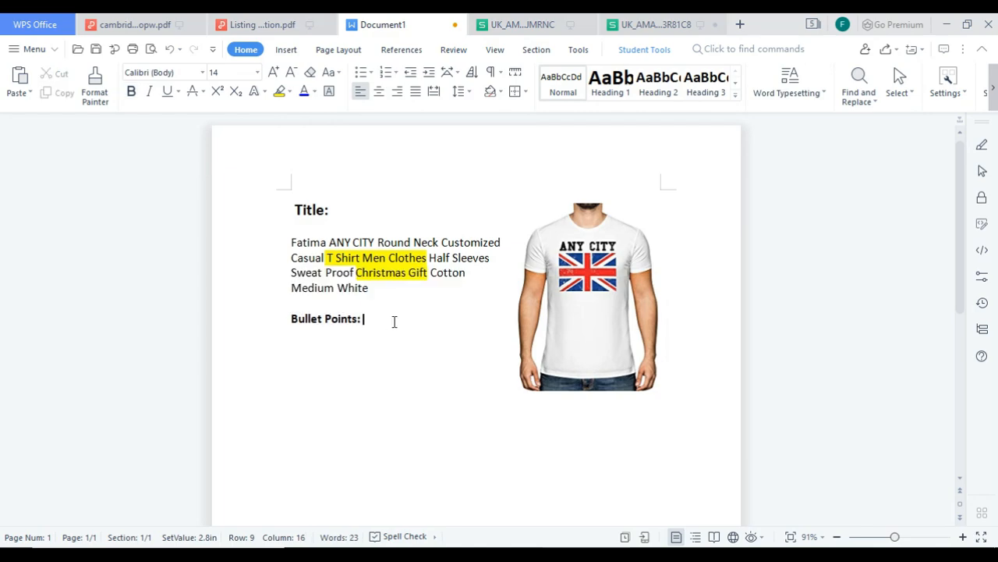
key("Return")
key("BackSpace")
Switch to the browser and examine the bullet points on the Candymix T-shirt product page, including the PREMIUM QUALITY point.
key("alt+Tab")
left_click(430, 21)
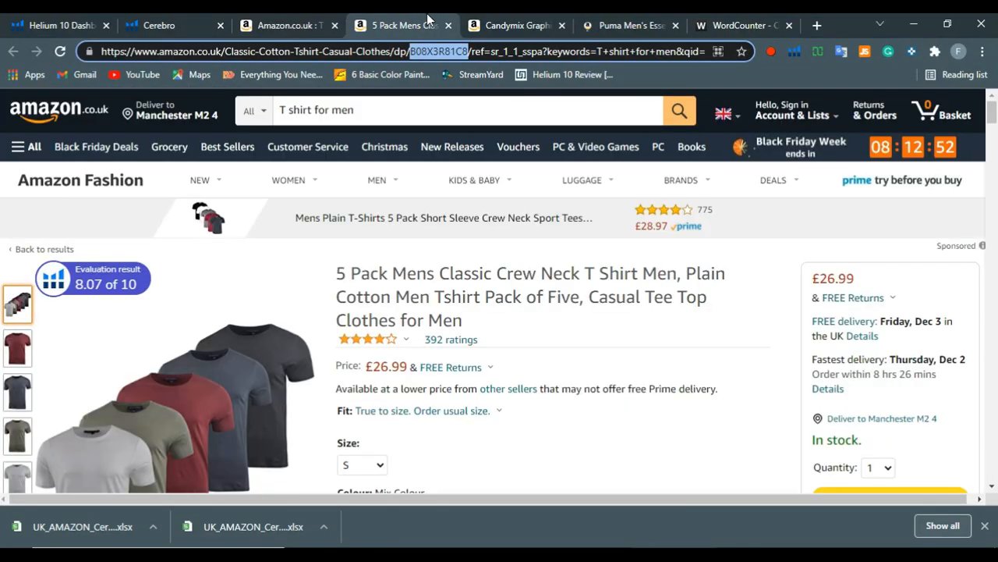
left_click(288, 20)
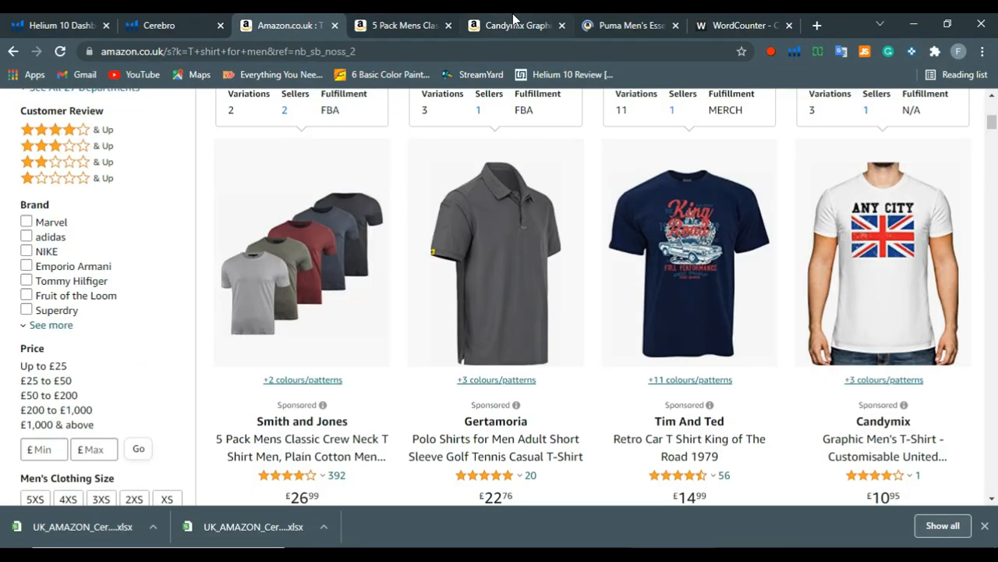
left_click(511, 24)
scroll(573, 328, "down", 5)
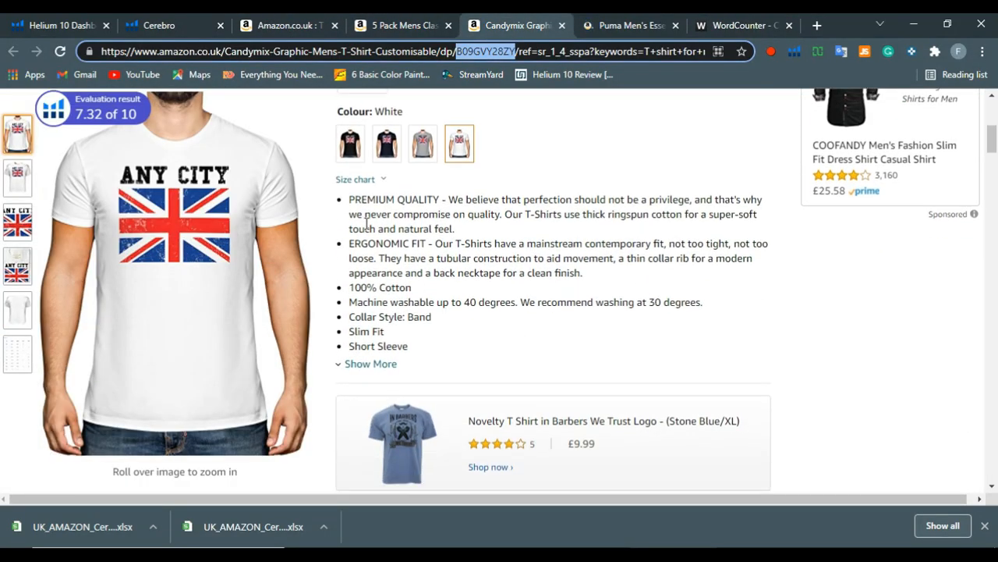
left_click_drag(352, 200, 443, 199)
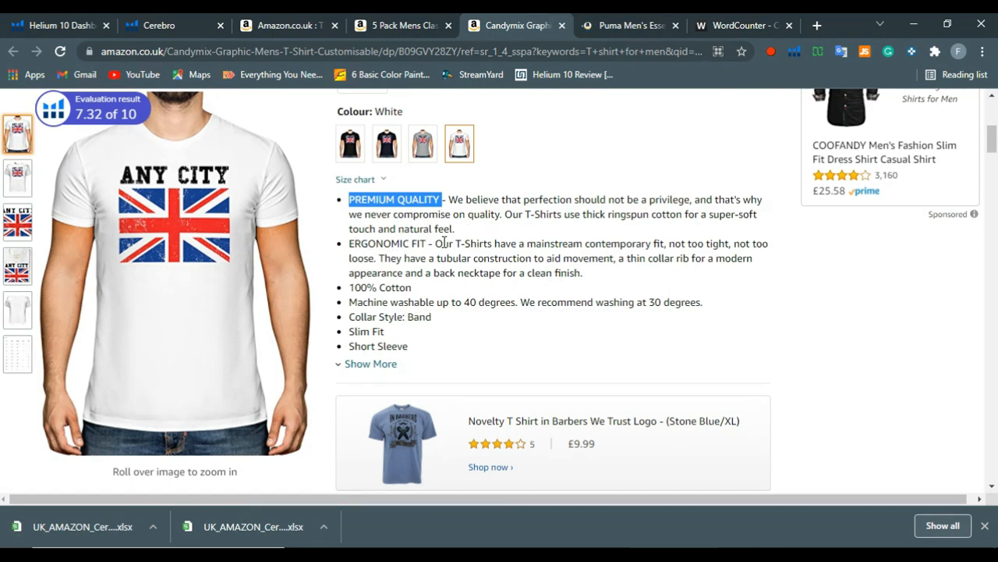
left_click(474, 240)
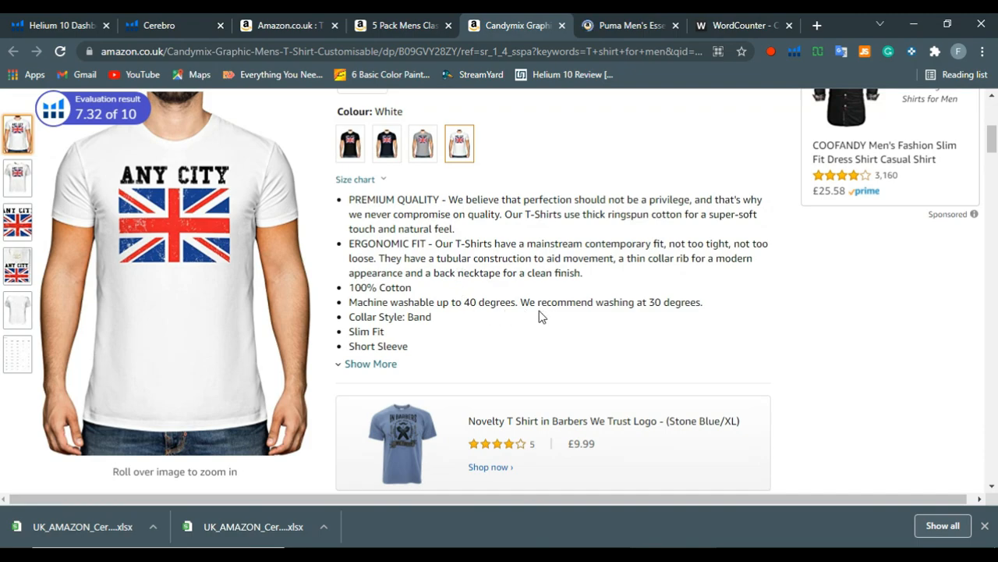
Search Google in a new tab for "what are the benefit of Cotton T shirts".
left_click(816, 25)
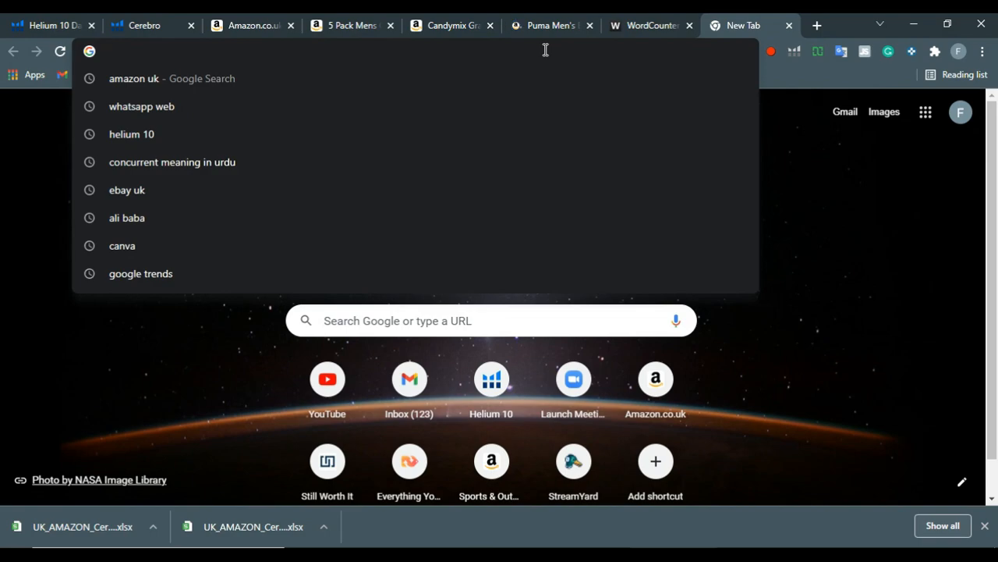
type("c")
key("BackSpace")
key("BackSpace")
type("wh")
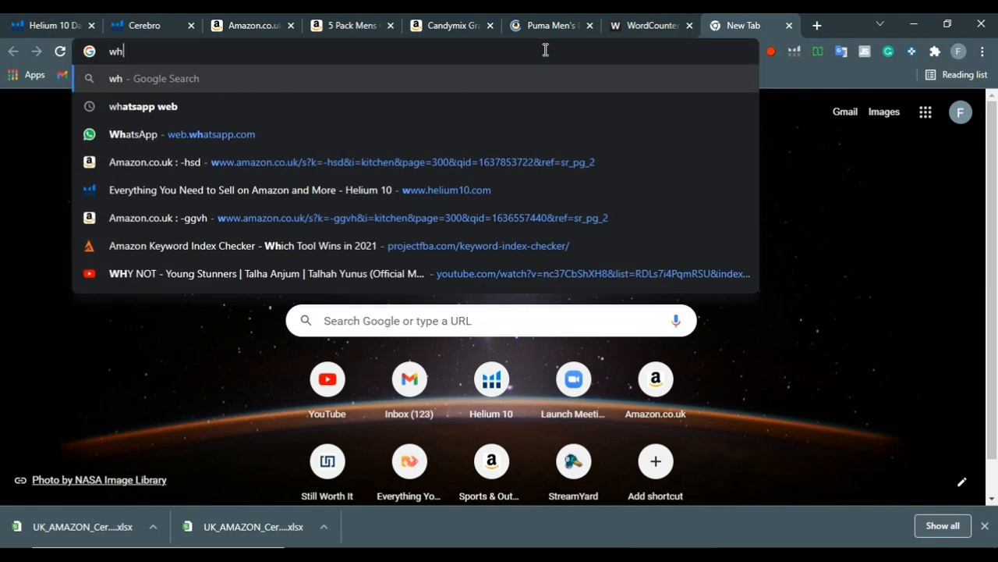
type("at are the ")
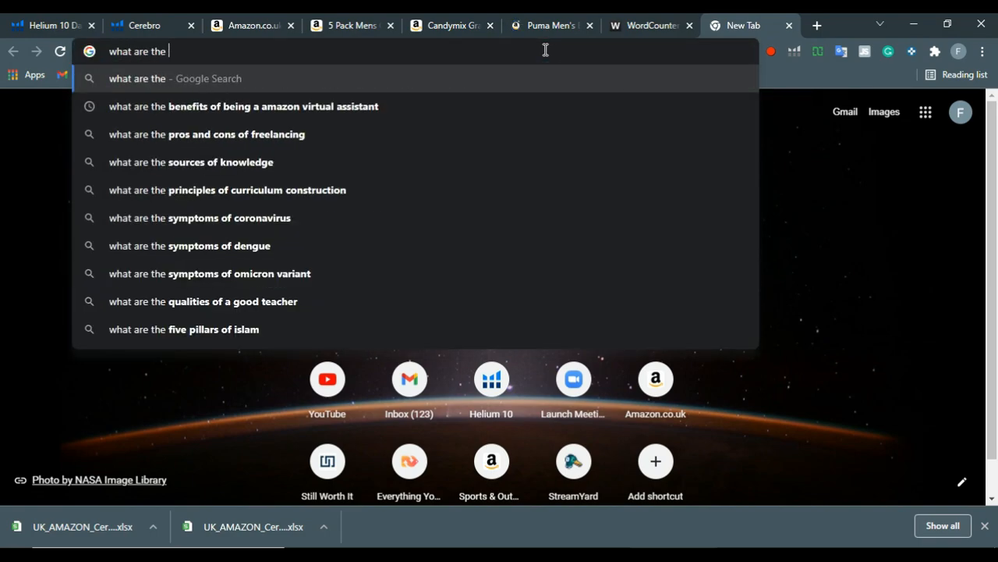
type("benefit of")
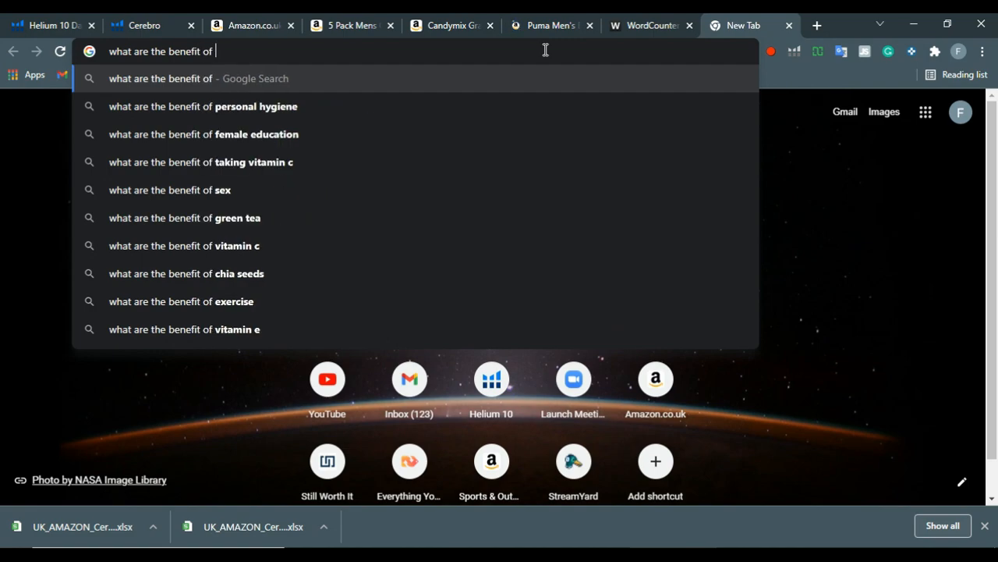
type(" Cotton ")
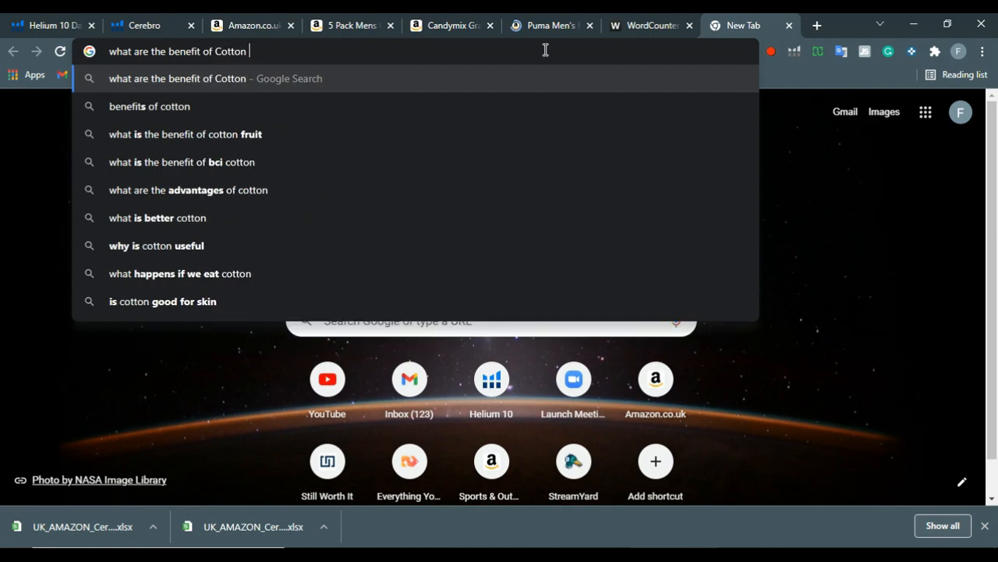
type("T shirts")
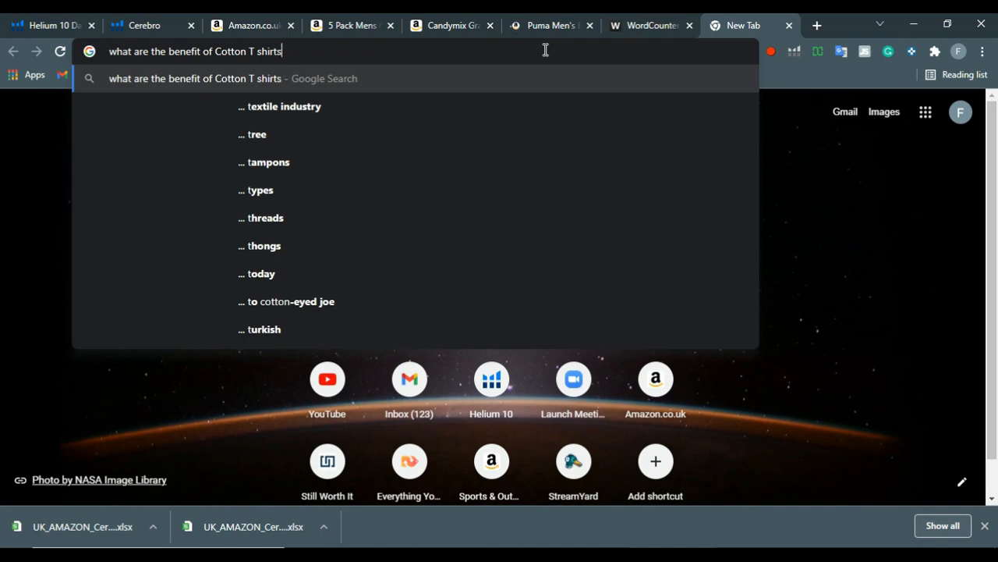
key("Return")
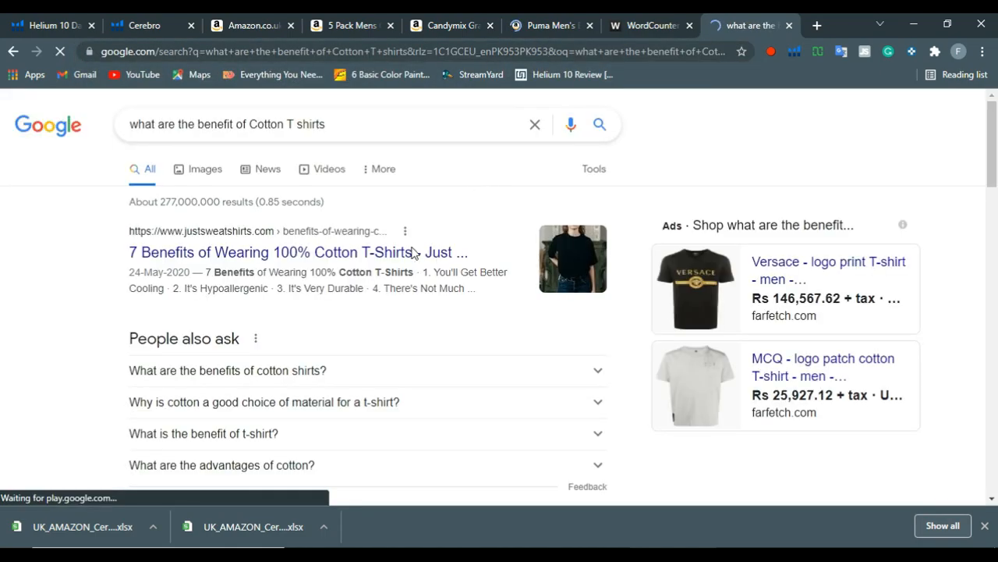
Open the search result "7 Benefits of Wearing 100% Cotton T-Shirts" in a new tab and switch to it.
right_click(337, 261)
left_click(374, 266)
left_click(741, 18)
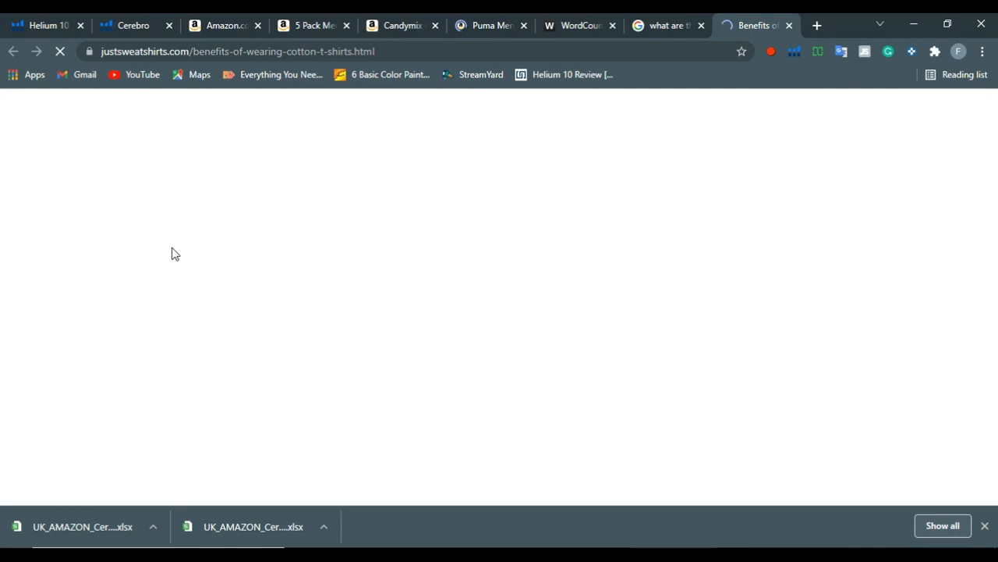
Read through the seven benefits of cotton T-shirts in the article, from cooling to static shocks, and return to the first one.
scroll(368, 268, "down", 10)
scroll(367, 269, "up", 2)
scroll(368, 269, "down", 5)
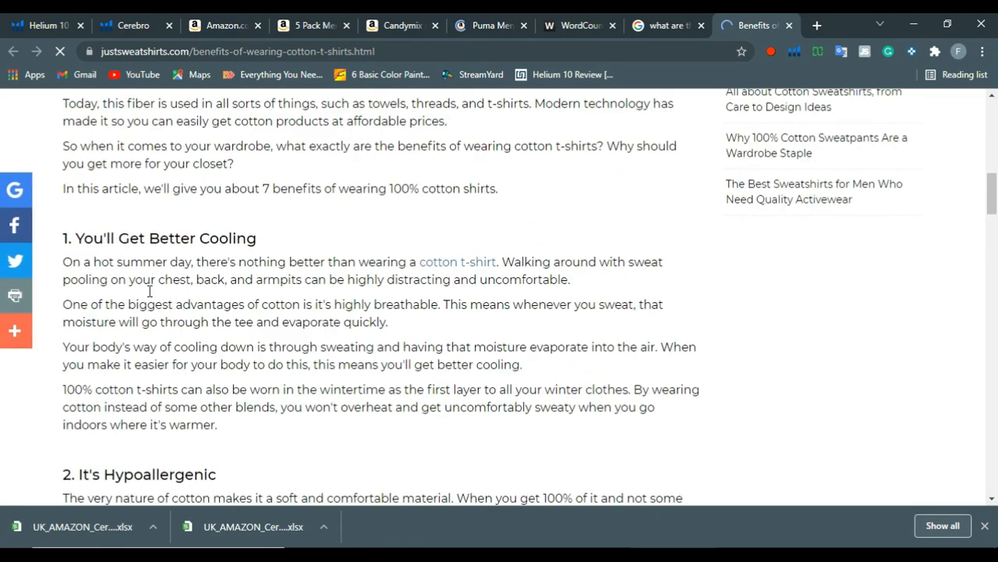
scroll(272, 328, "down", 3)
scroll(381, 315, "down", 2)
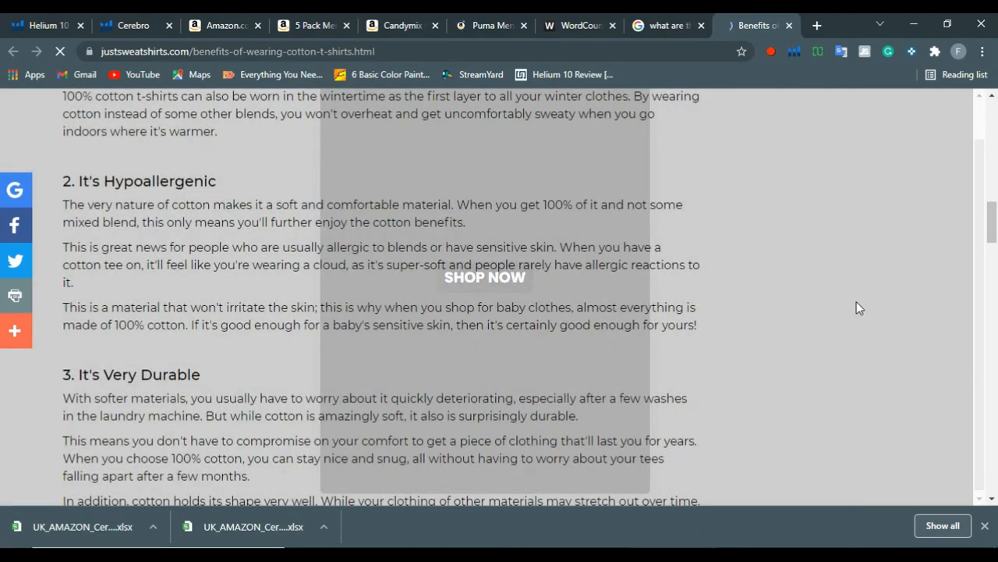
scroll(390, 334, "down", 3)
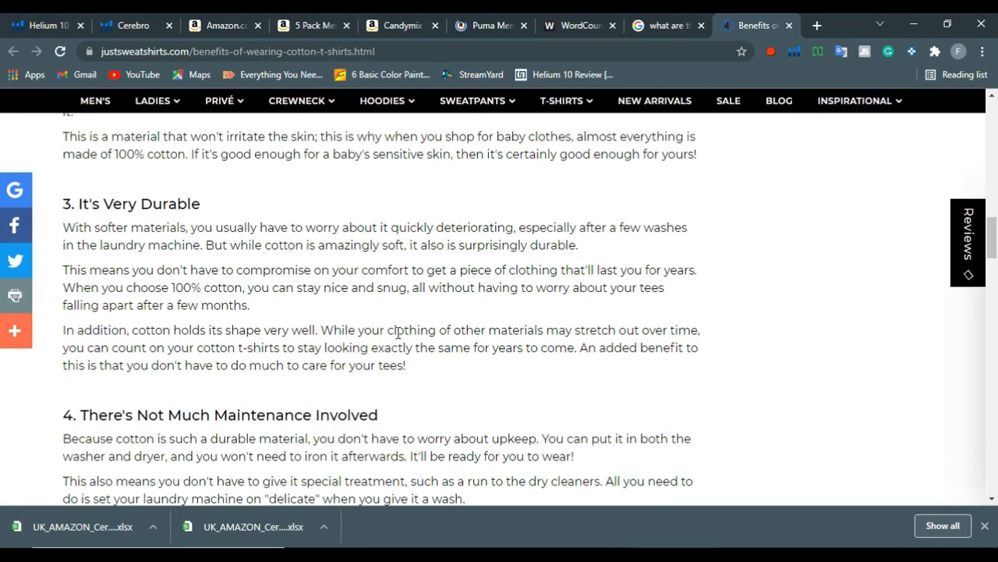
scroll(397, 333, "down", 3)
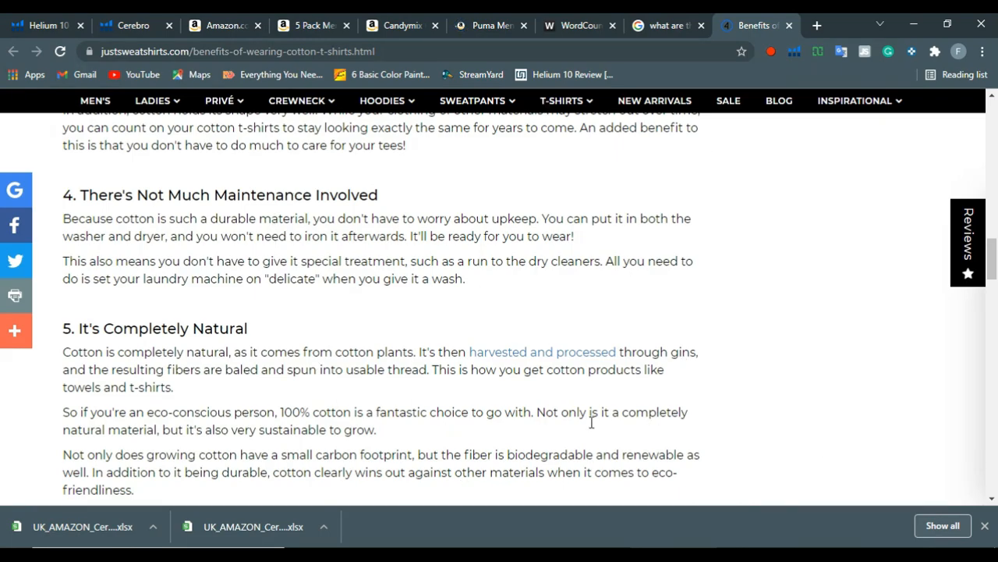
scroll(335, 262, "down", 2)
scroll(179, 203, "down", 2)
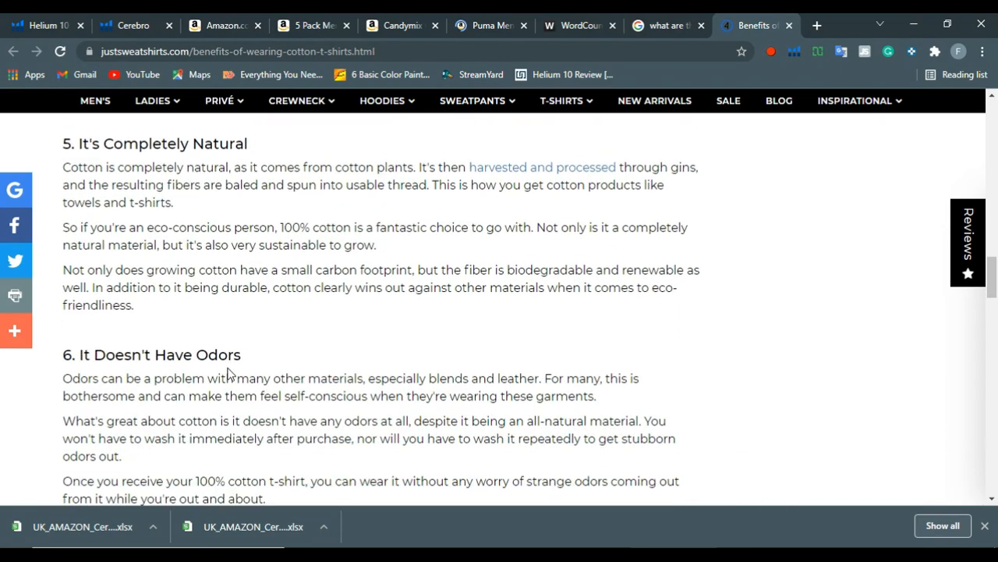
left_click_drag(240, 248, 80, 248)
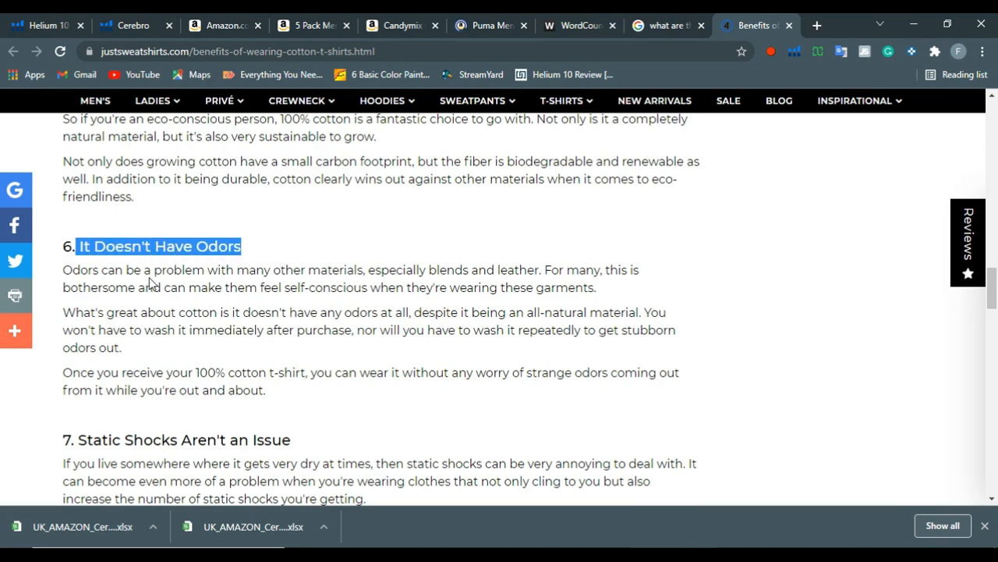
scroll(180, 308, "down", 3)
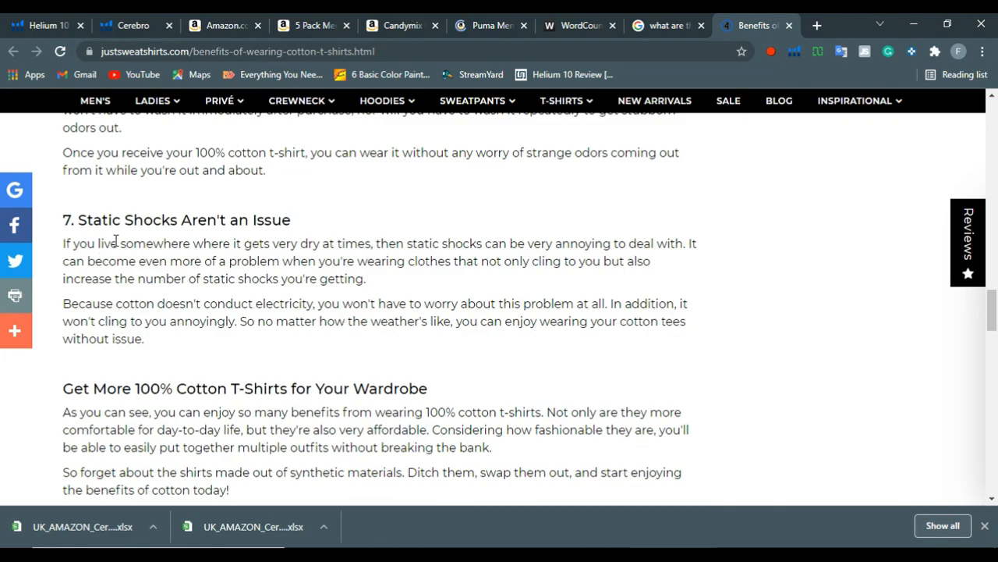
scroll(247, 303, "down", 2)
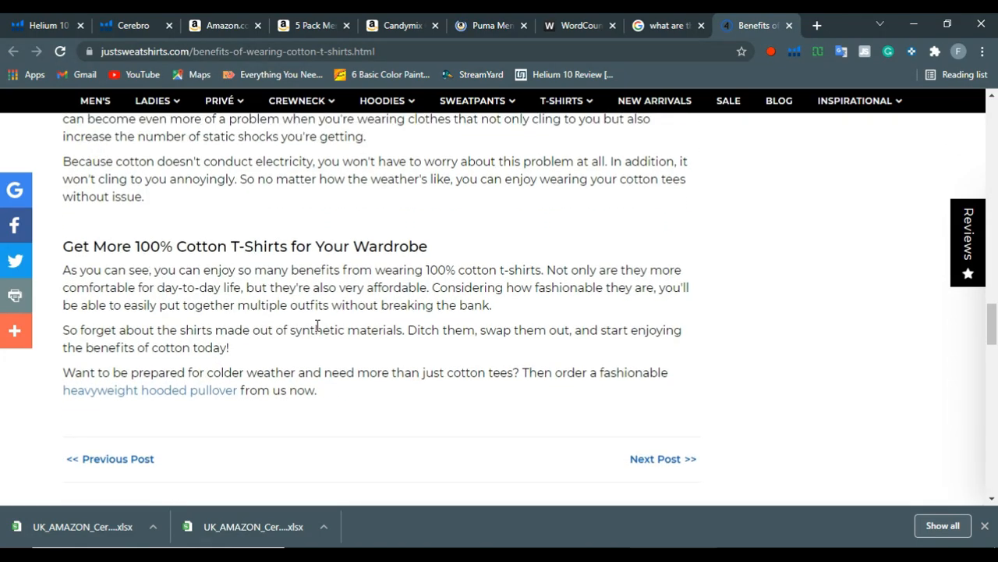
scroll(317, 326, "up", 10)
scroll(319, 324, "up", 12)
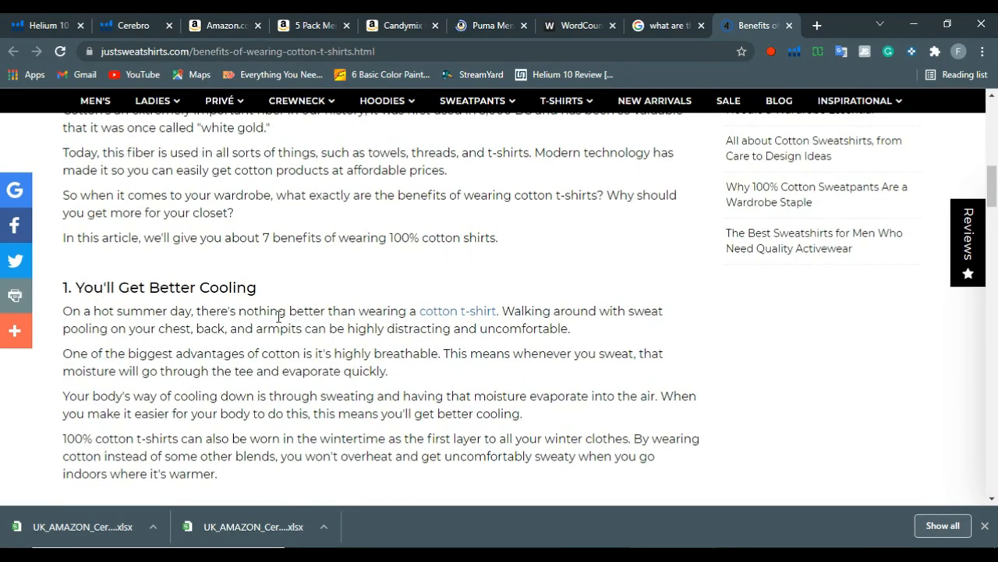
Read back through the cotton T-shirt benefits in the article, from better cooling to the absence of odors.
scroll(315, 323, "down", 1)
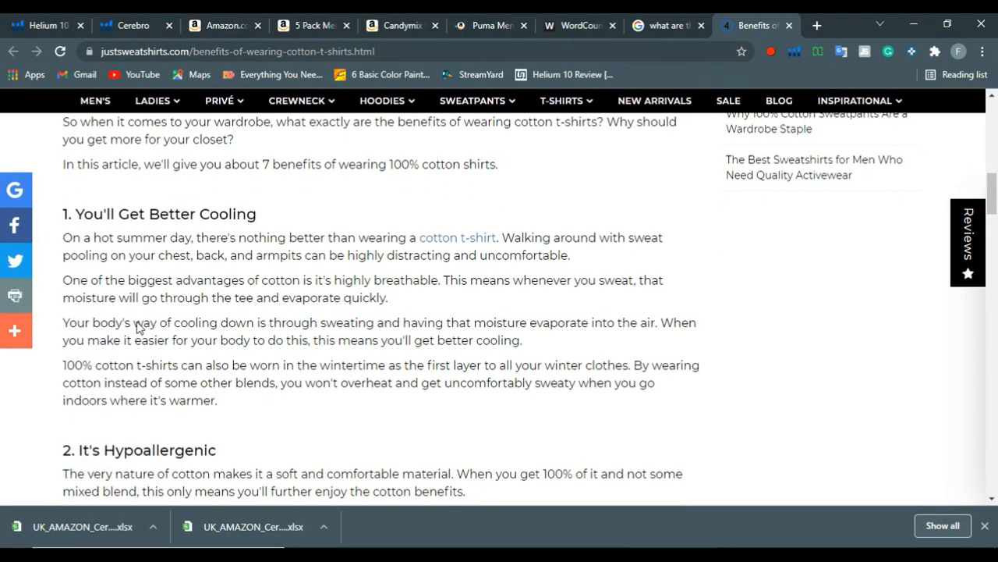
scroll(201, 416, "down", 2)
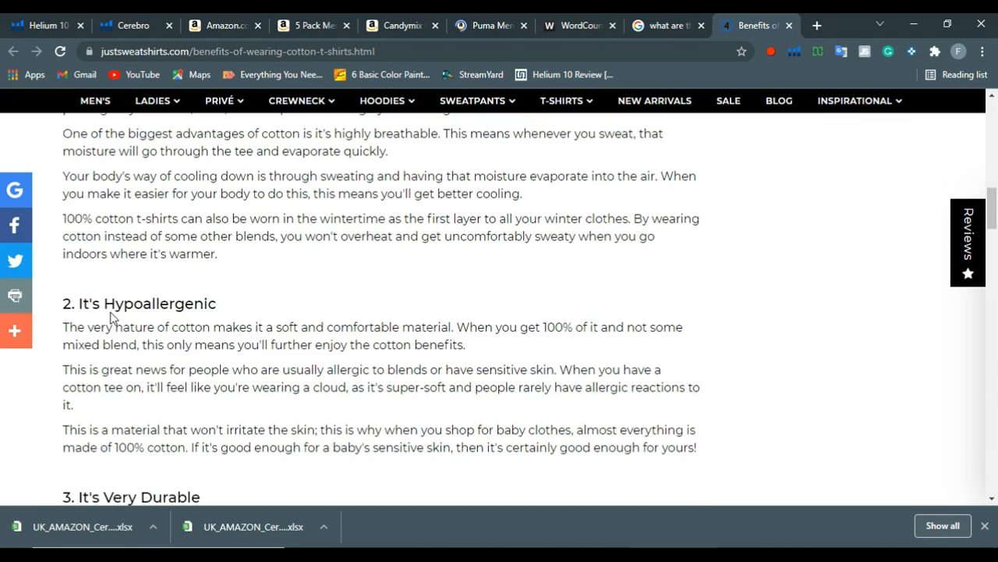
scroll(180, 344, "down", 2)
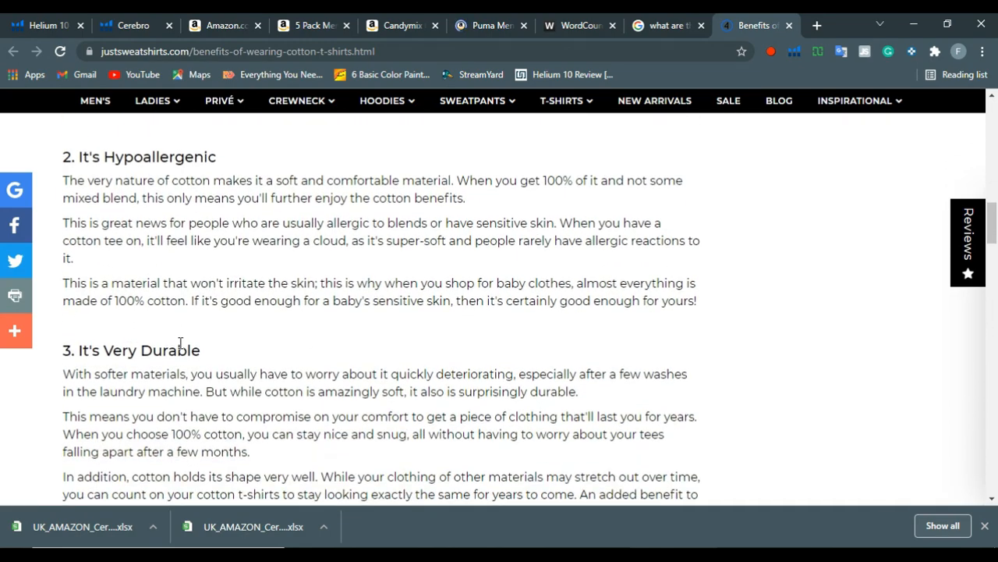
scroll(180, 344, "down", 3)
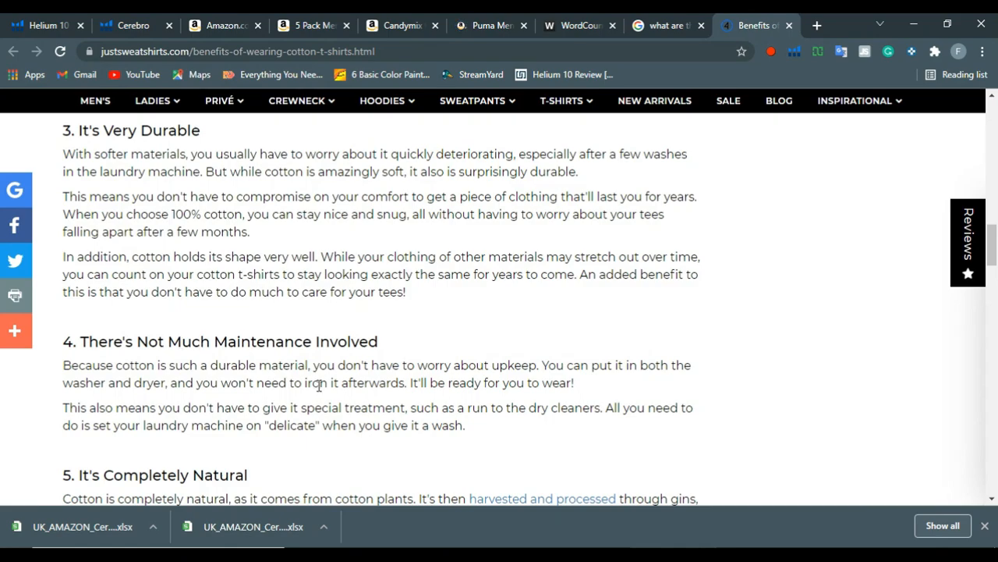
scroll(310, 388, "down", 4)
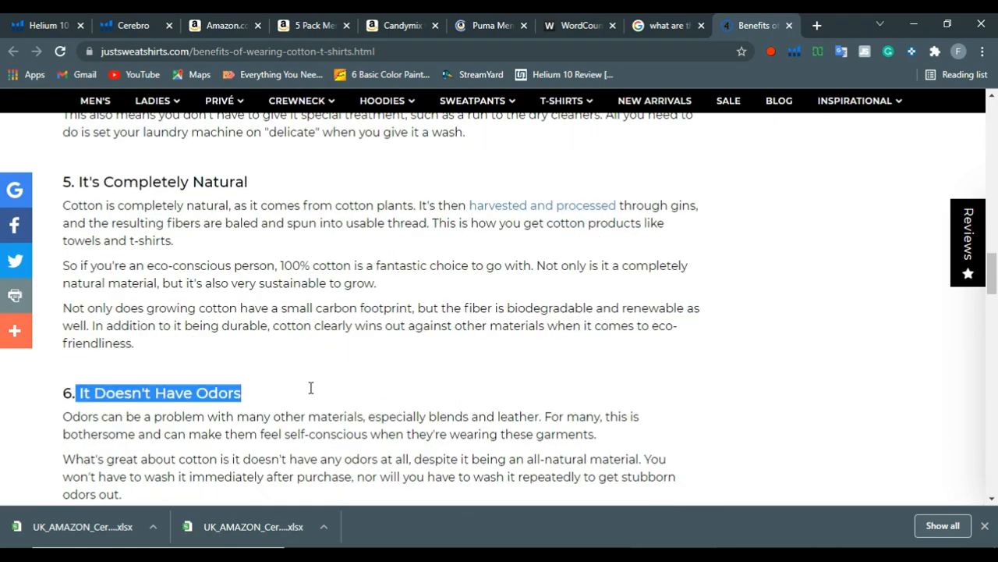
left_click(361, 372)
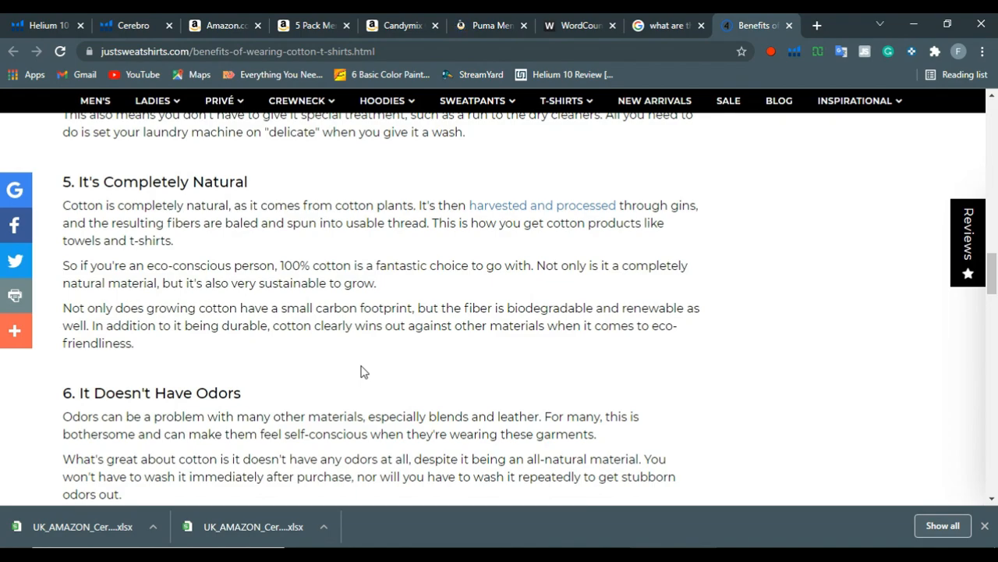
Return to the Google results and replace the query with a search for "Durability of Cotton T shirt".
left_click(667, 25)
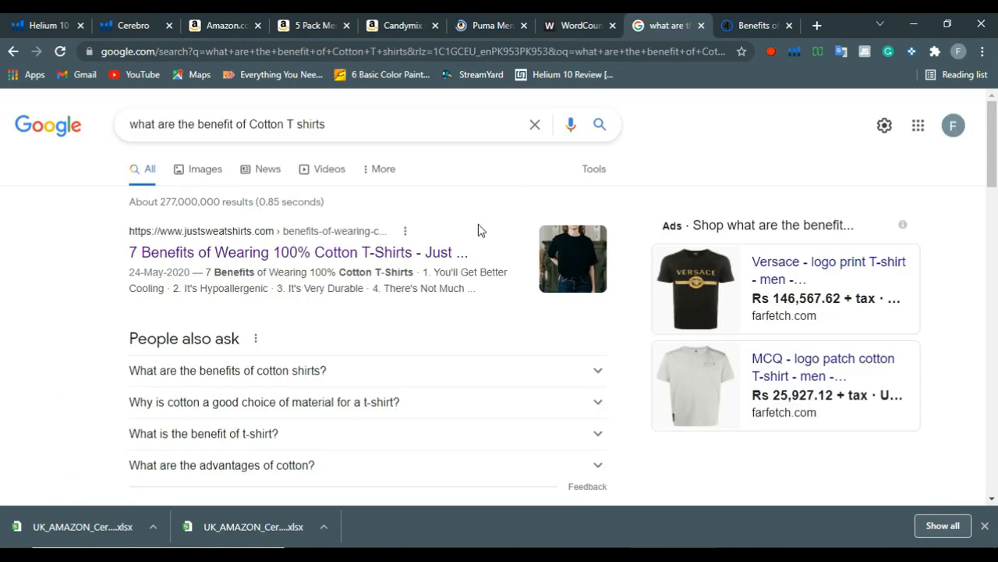
scroll(318, 183, "down", 1)
scroll(328, 172, "up", 1)
left_click_drag(350, 127, 55, 134)
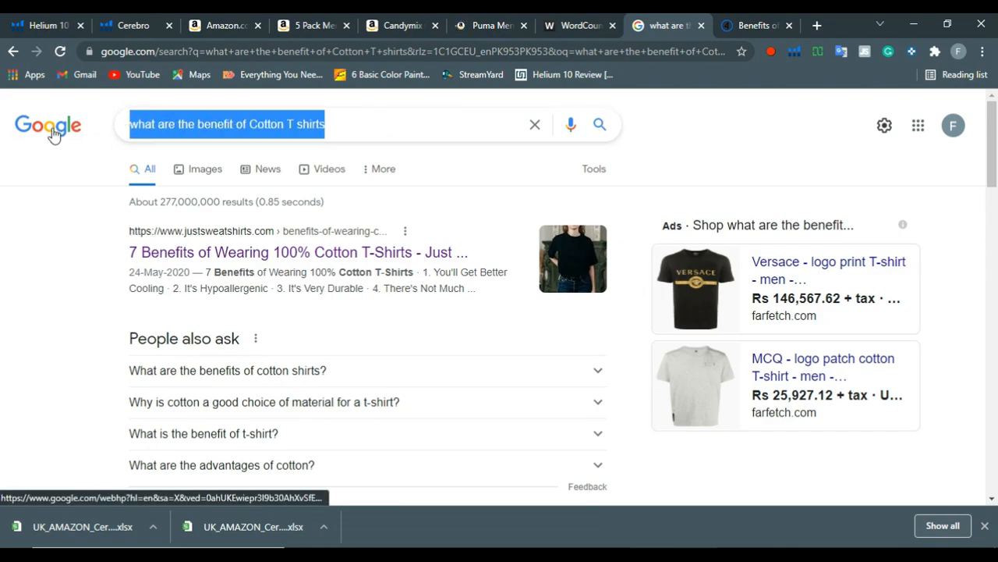
type("D")
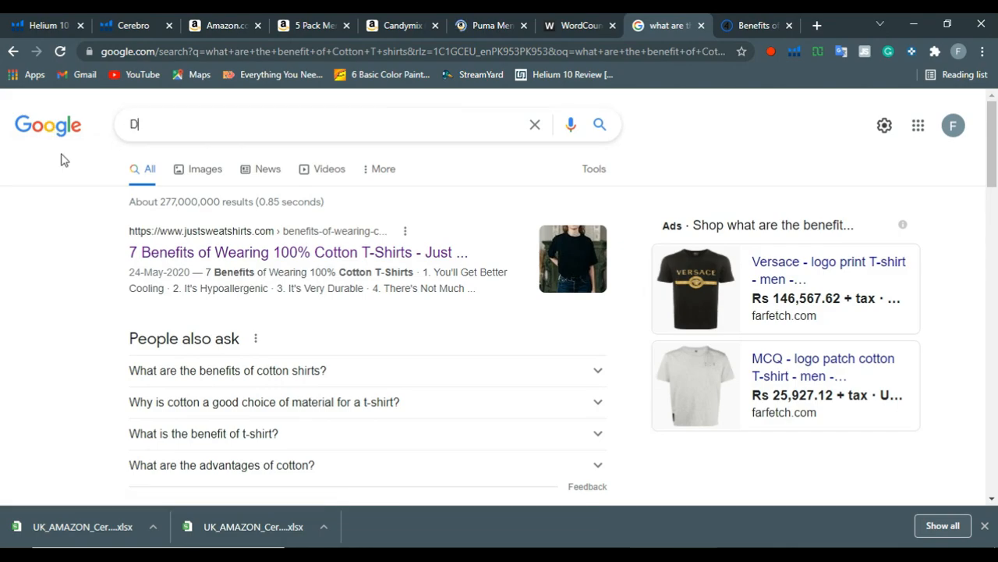
type("urability o")
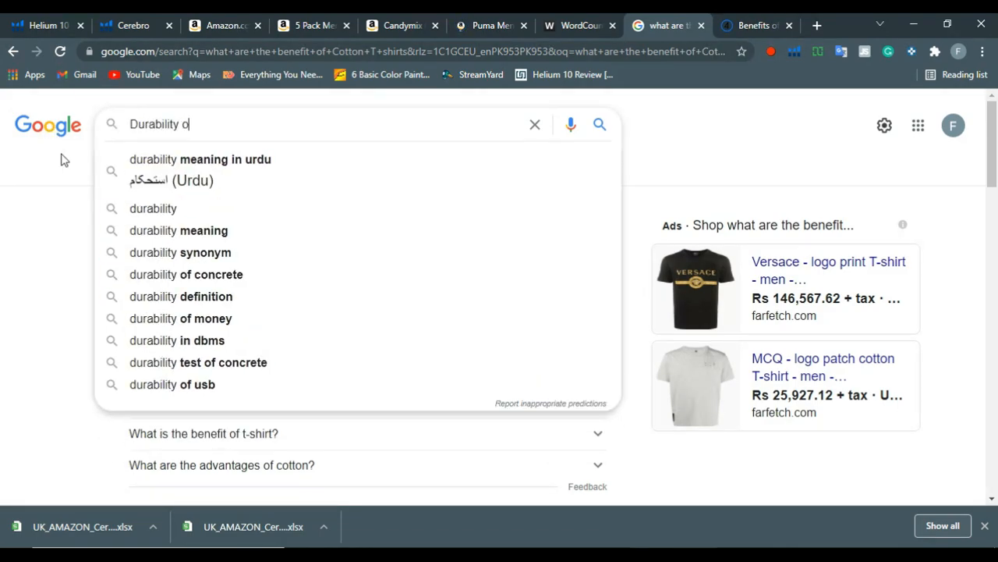
type("f Cotton ")
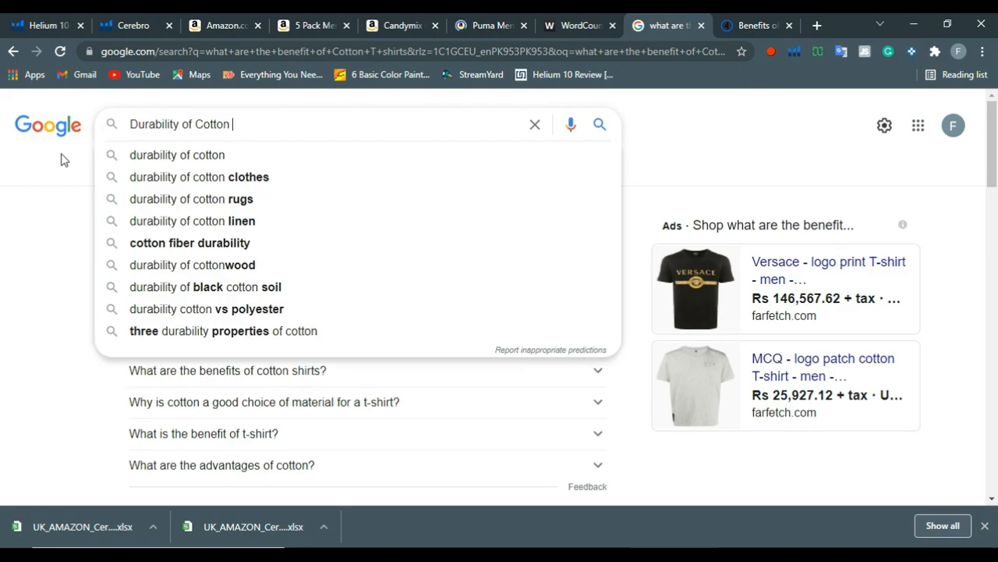
type("T shirt")
key("Return")
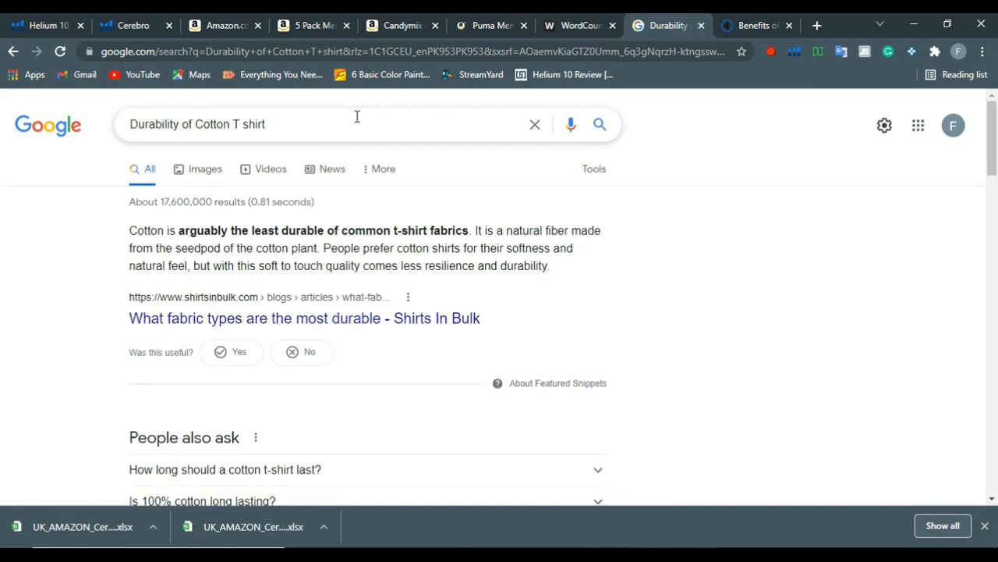
Open the result "What fabric types are the most durable - Shirts In Bulk" in a new tab, switch to it and dismiss the sign-up pop-up.
right_click(274, 332)
right_click(283, 317)
left_click(287, 323)
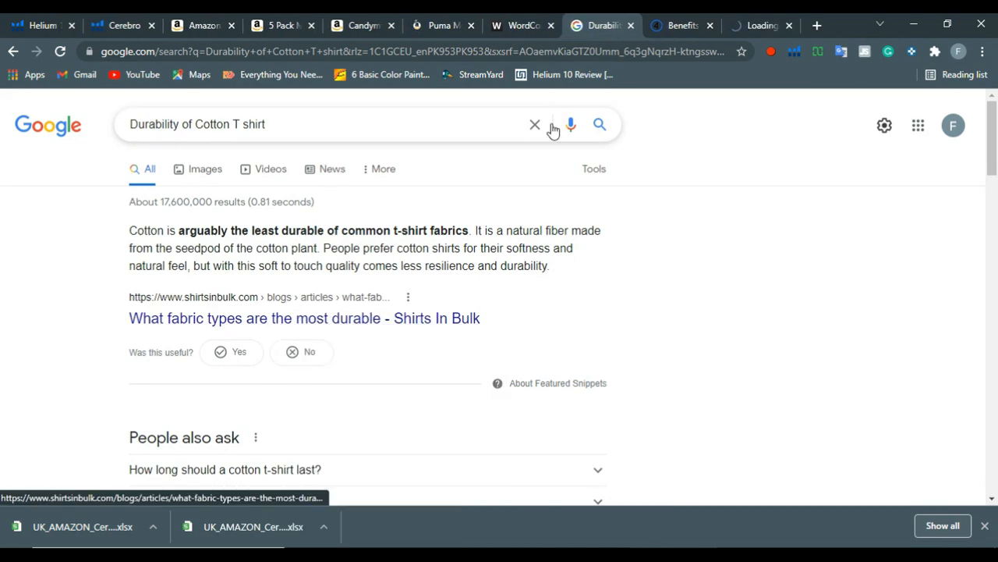
left_click(768, 19)
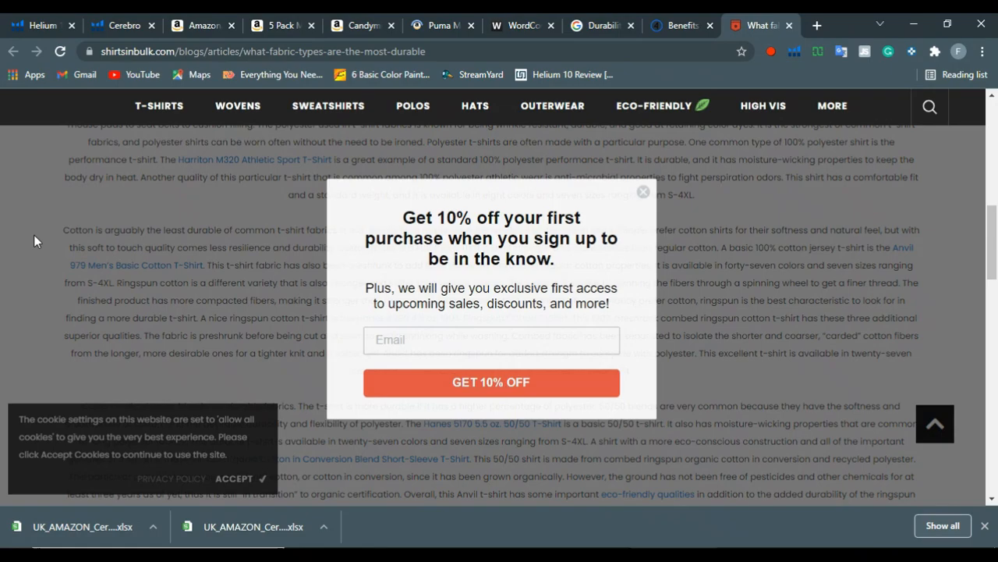
left_click(879, 243)
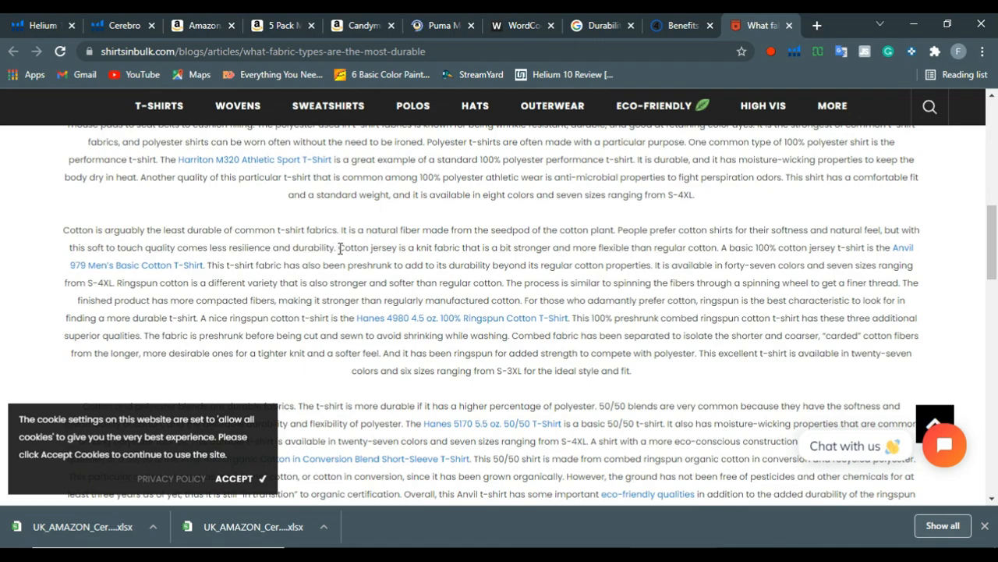
Examine the article's passages on the durability of cotton and on the 50/50 shirt made from combed ringspun organic cotton.
left_click_drag(340, 248, 64, 230)
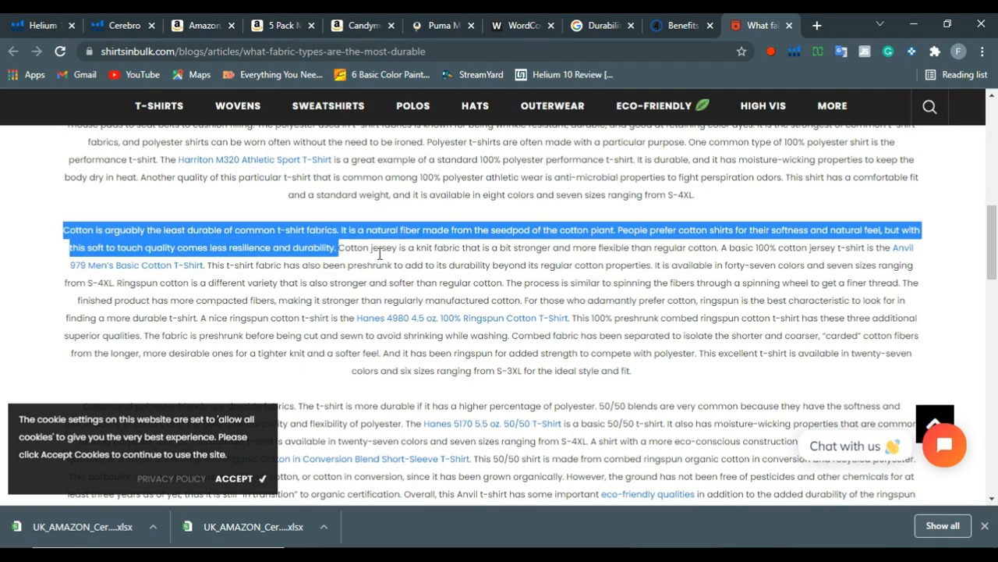
scroll(380, 254, "down", 3)
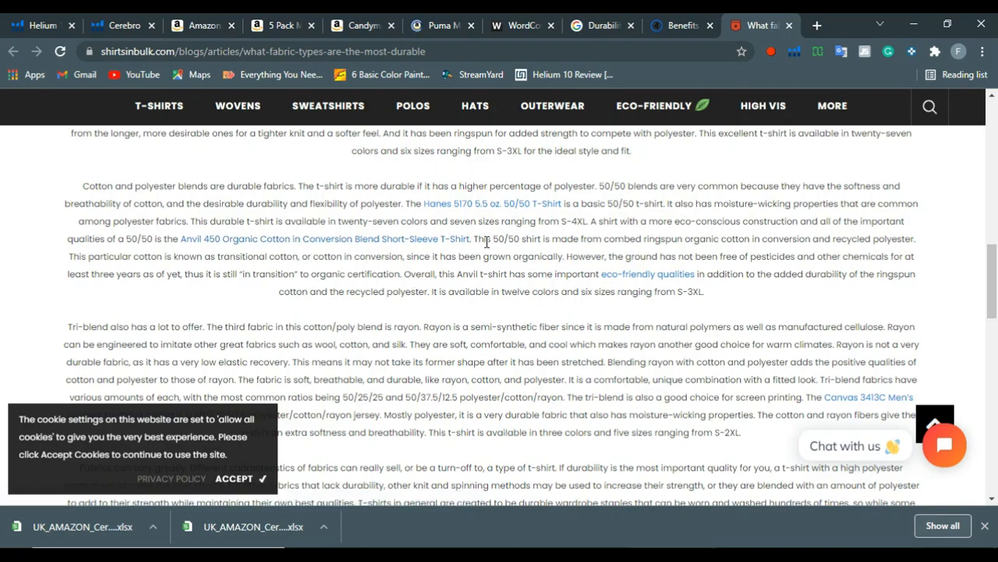
left_click_drag(475, 237, 612, 268)
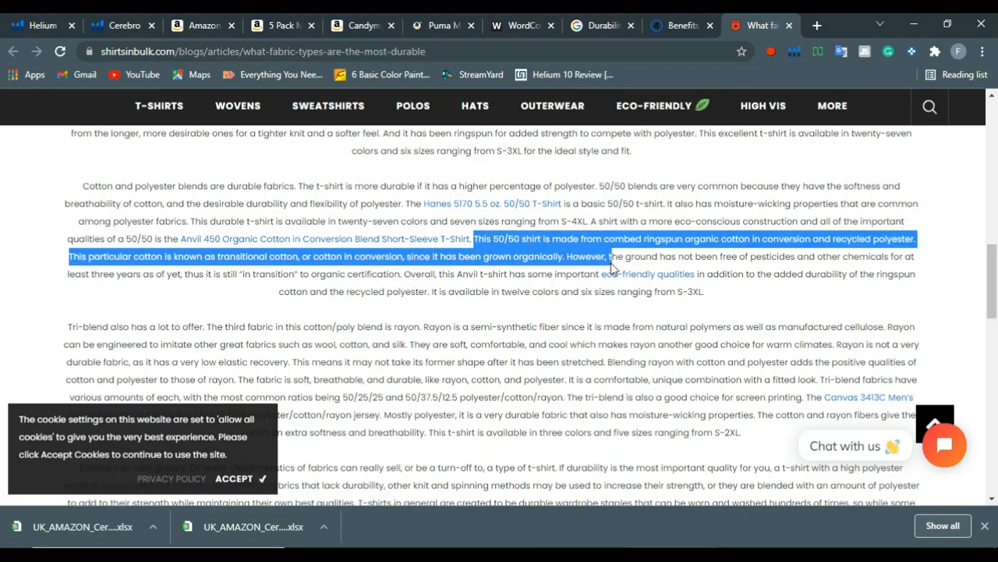
left_click(578, 260)
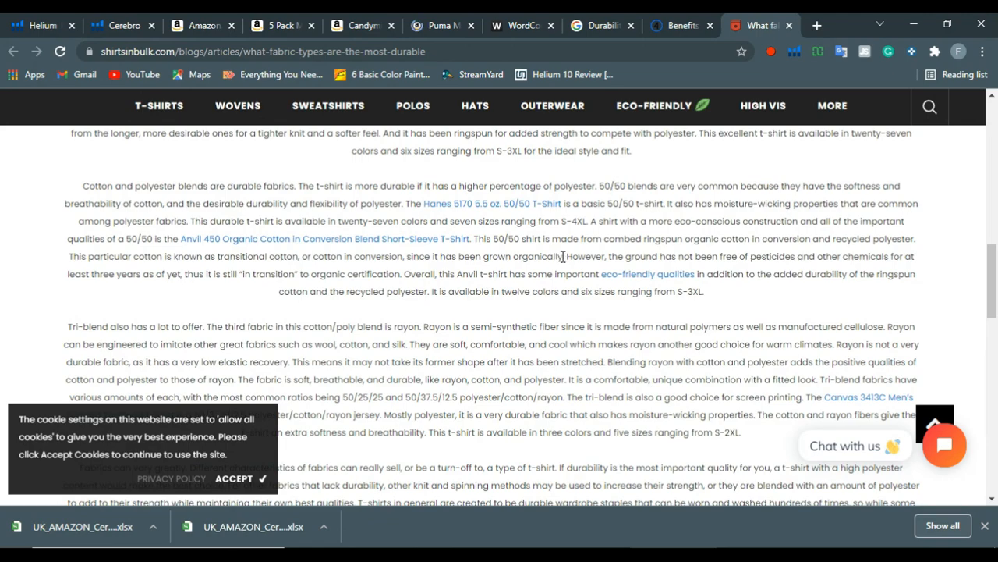
left_click_drag(565, 256, 473, 239)
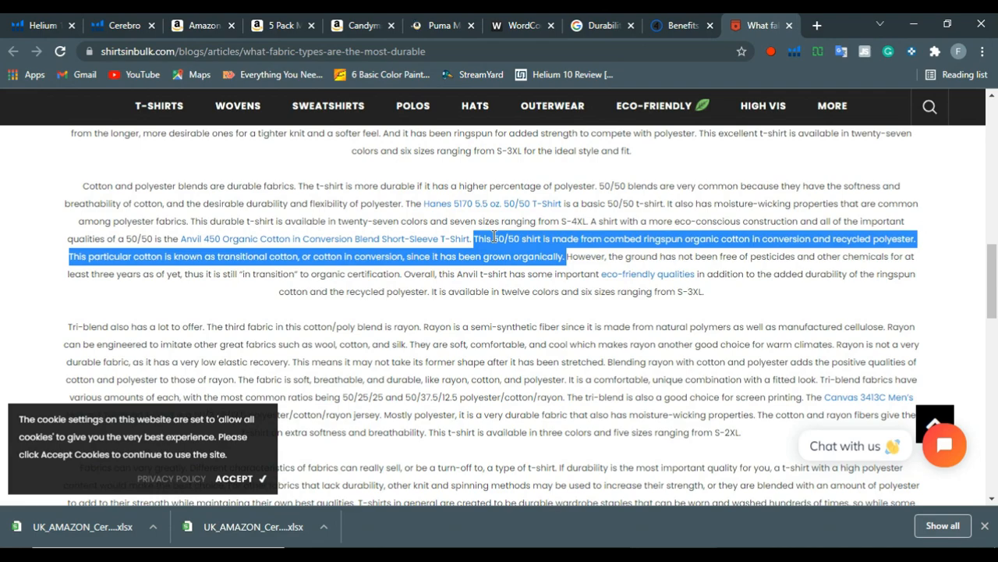
left_click(494, 248)
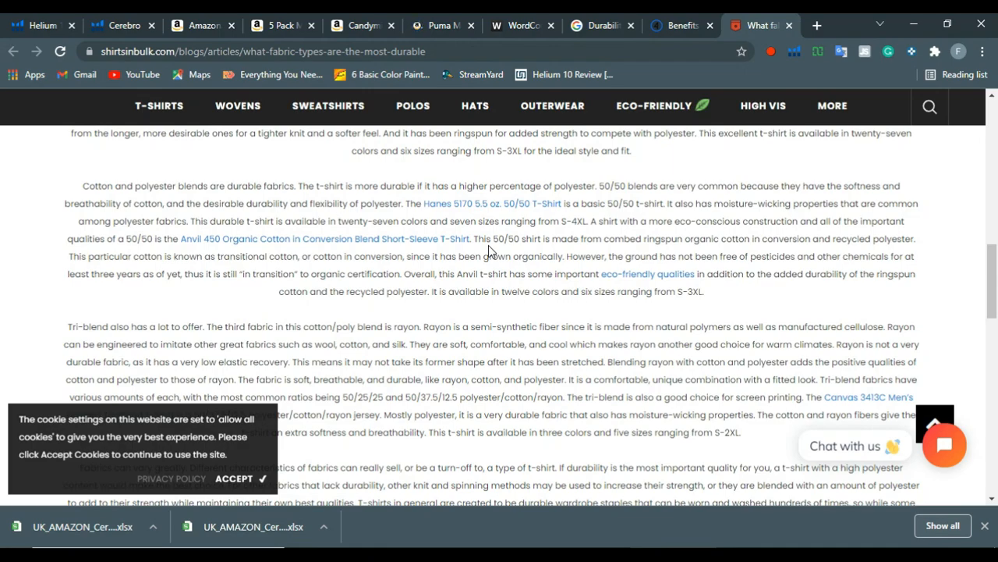
Switch to the listing document in WPS Office and enter "Quality" and "Usage" on separate lines under Bullet Points.
left_click(275, 555)
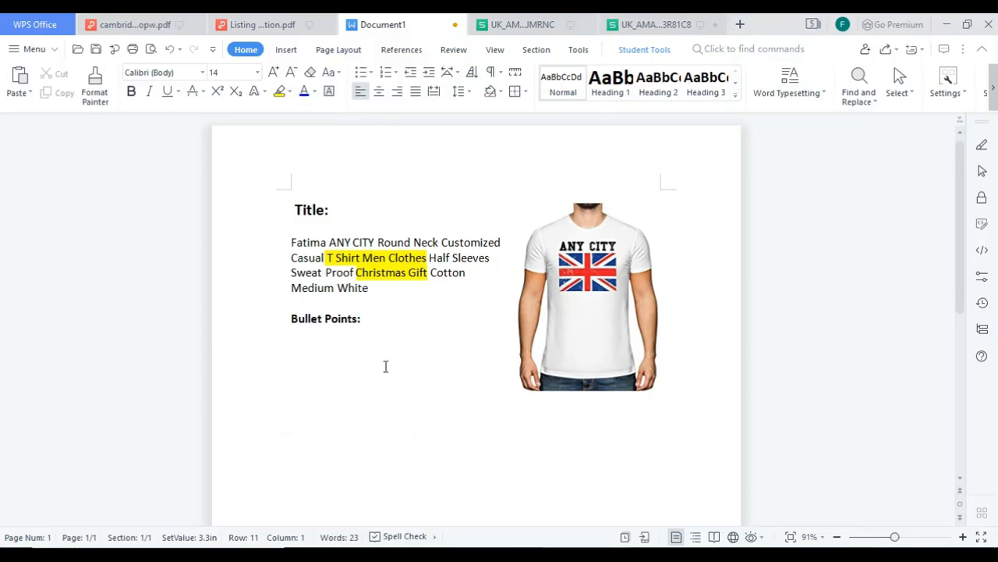
type("Quality")
key("Return")
type("B")
key("BackSpace")
type("Uage")
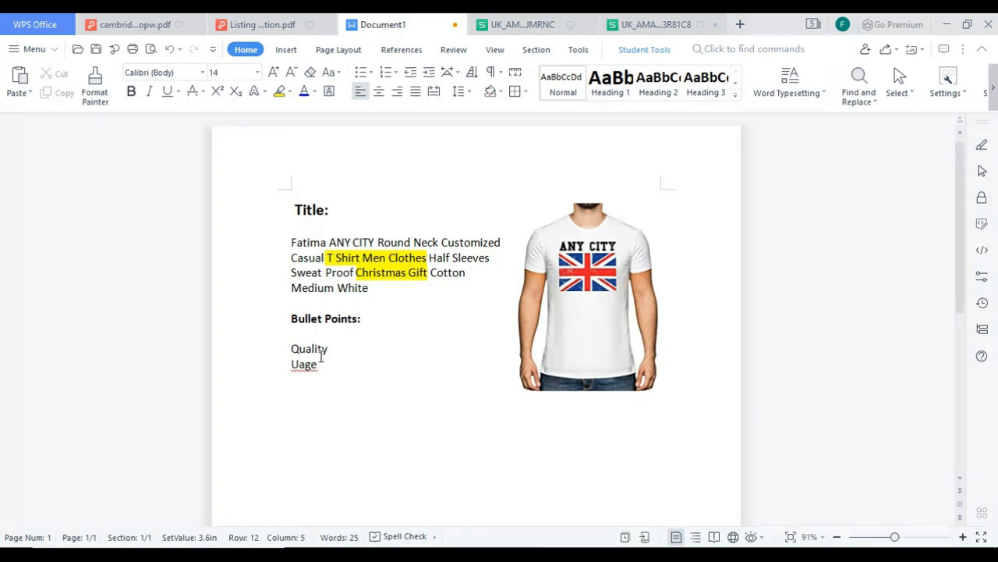
key("BackSpace")
key("BackSpace")
key("BackSpace")
type("sage")
key("Return")
Add two lines reading "Benefits" below Usage in the bullet-point outline.
type("Benefits")
key("Return")
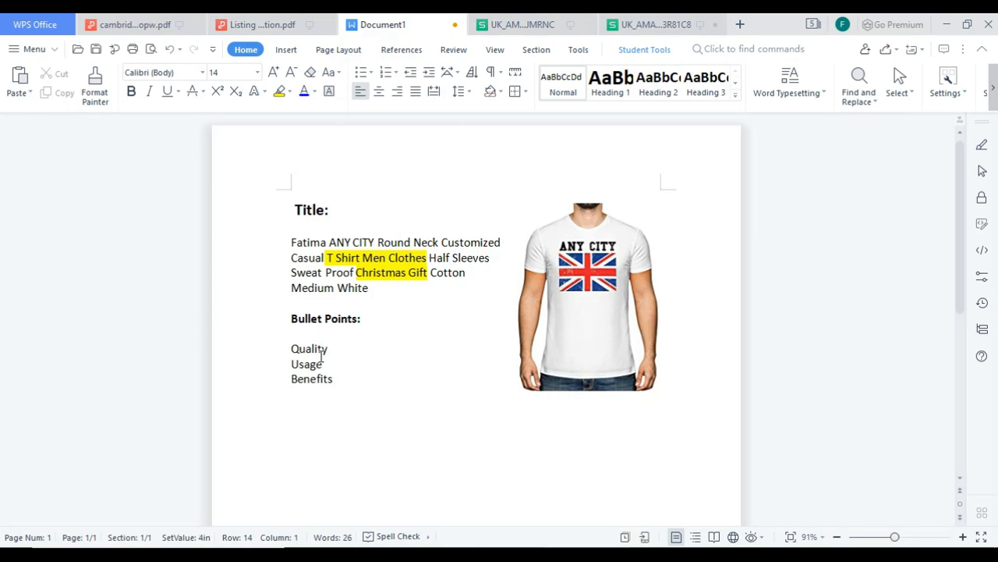
type("Benefits")
key("Return")
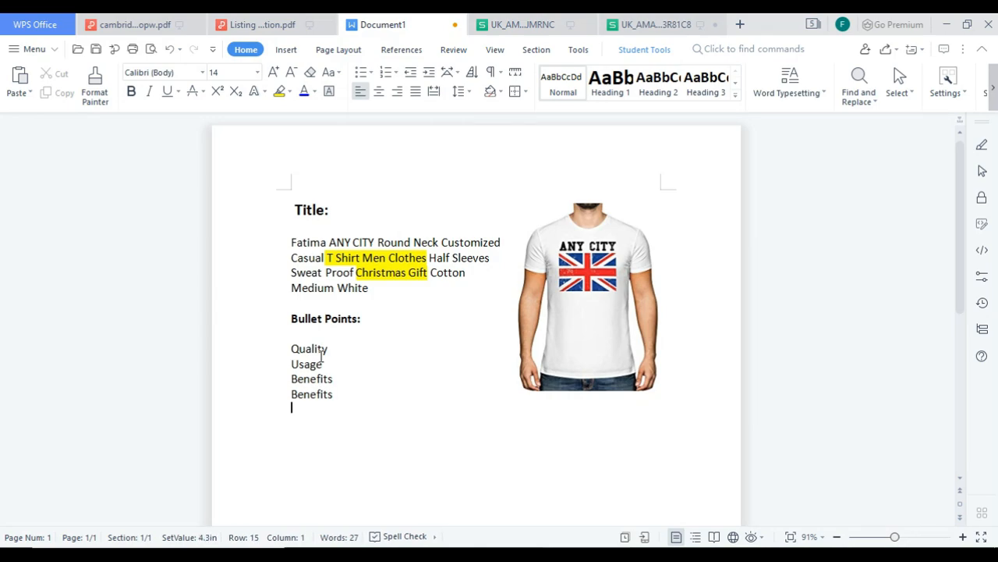
Add "Customer Satisfaction" as the last line of the bullet-point outline, followed by blank lines.
type("Customer Stisfic")
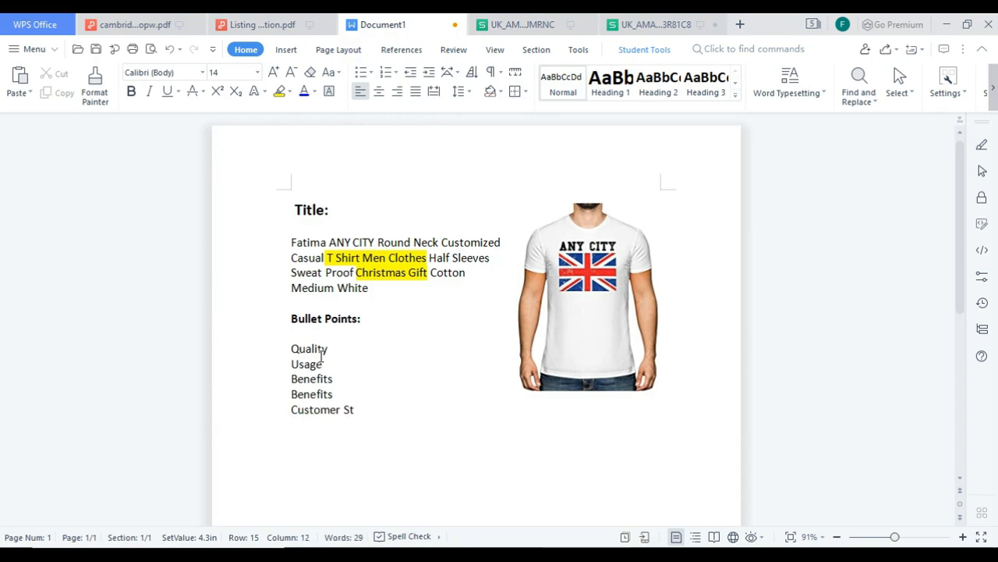
key("BackSpace")
key("BackSpace")
key("BackSpace")
key("BackSpace")
key("BackSpace")
type("a")
key("BackSpace")
key("BackSpace")
type("atisfv")
key("BackSpace")
type("action")
key("Return")
key("Return")
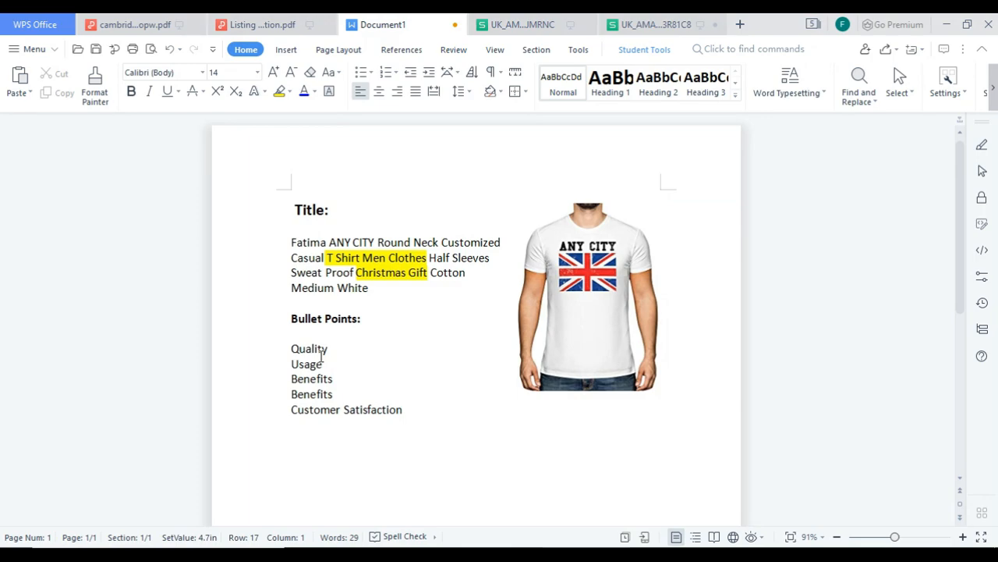
left_click_drag(404, 409, 289, 351)
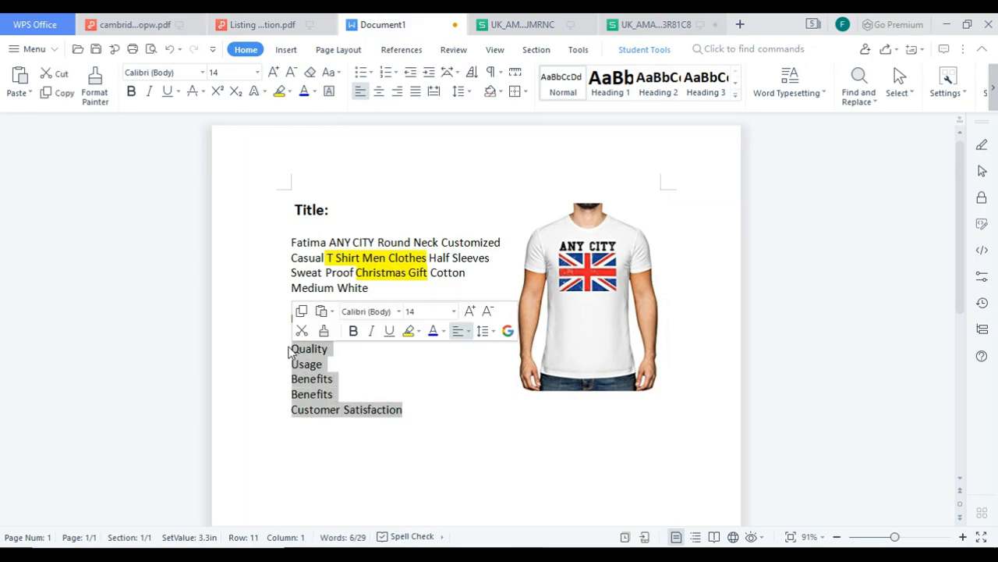
left_click(366, 458)
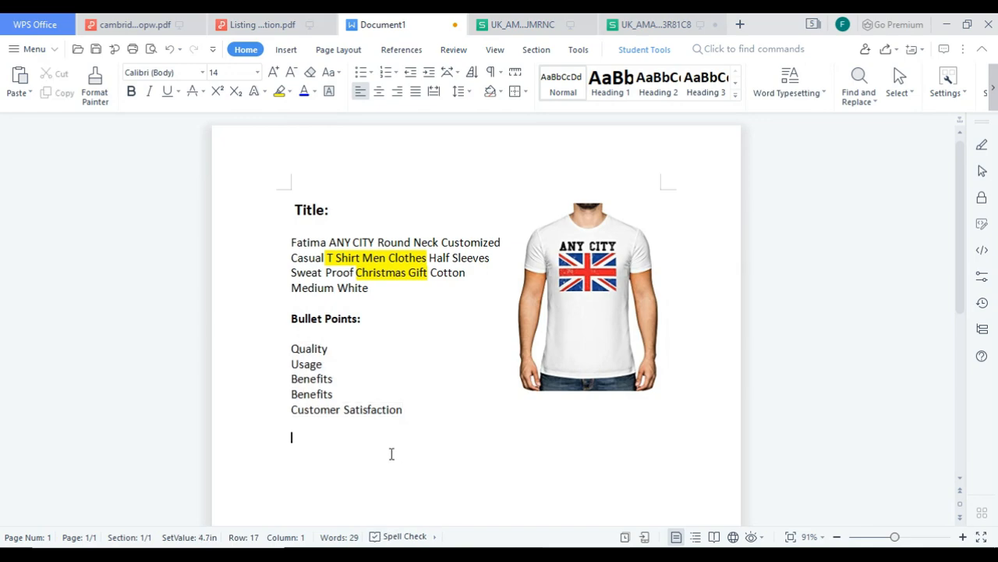
Add a bold "Description" heading below Customer Satisfaction, separated by a blank line, and start a new paragraph beneath it.
left_click(420, 422)
left_click(402, 414)
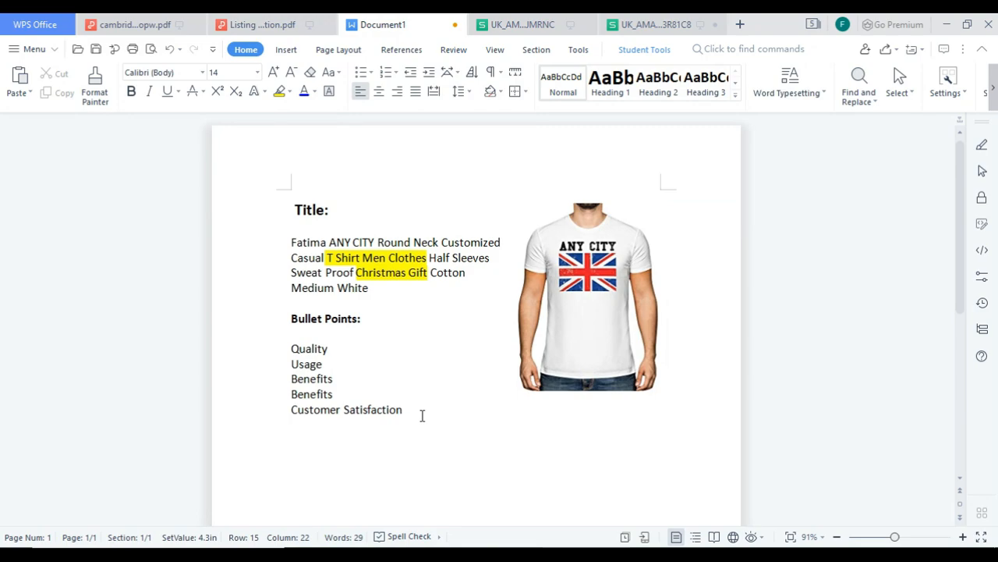
key("Return")
key("Return")
type("Description")
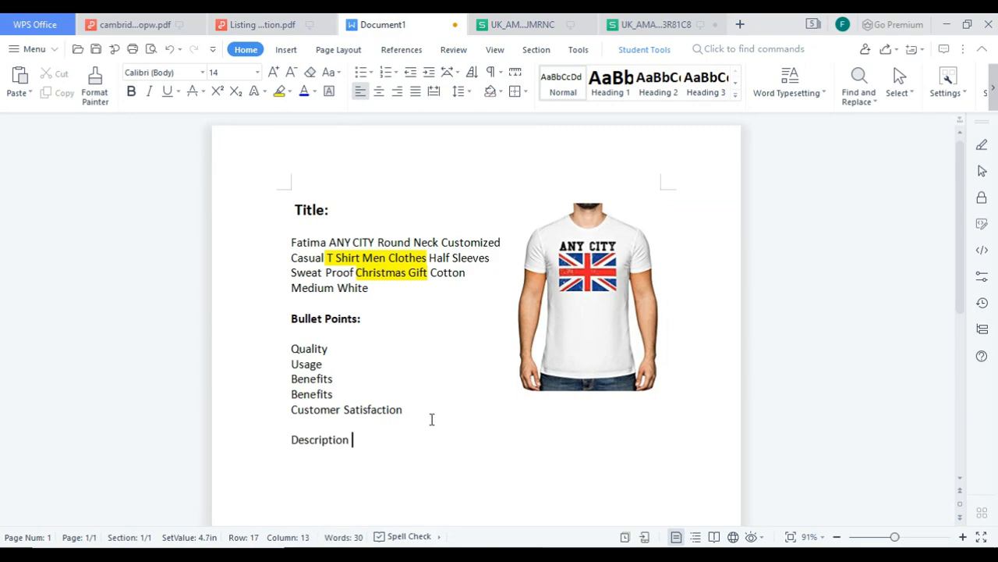
left_click_drag(352, 439, 290, 439)
left_click(353, 422)
left_click(362, 442)
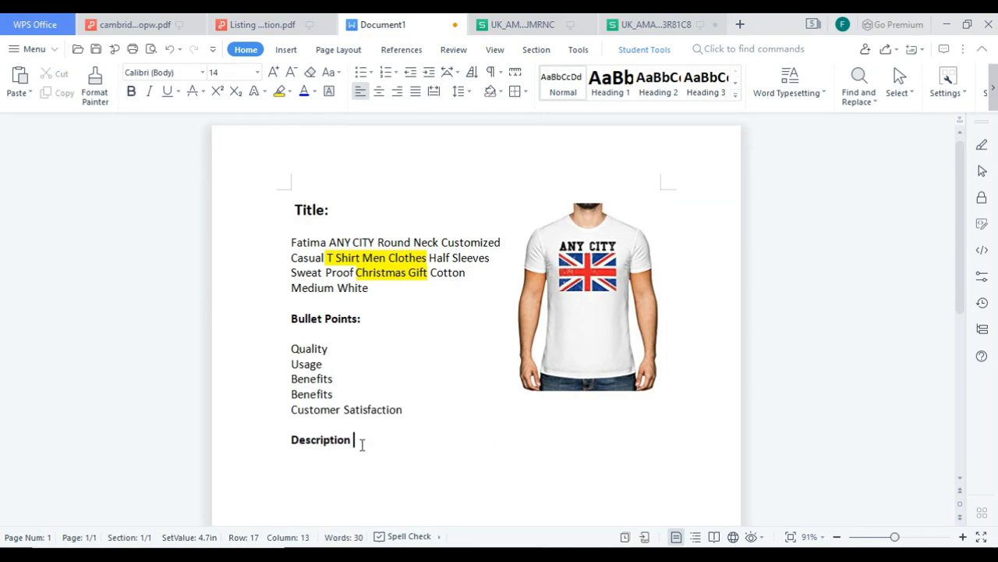
key("Return")
key("Return")
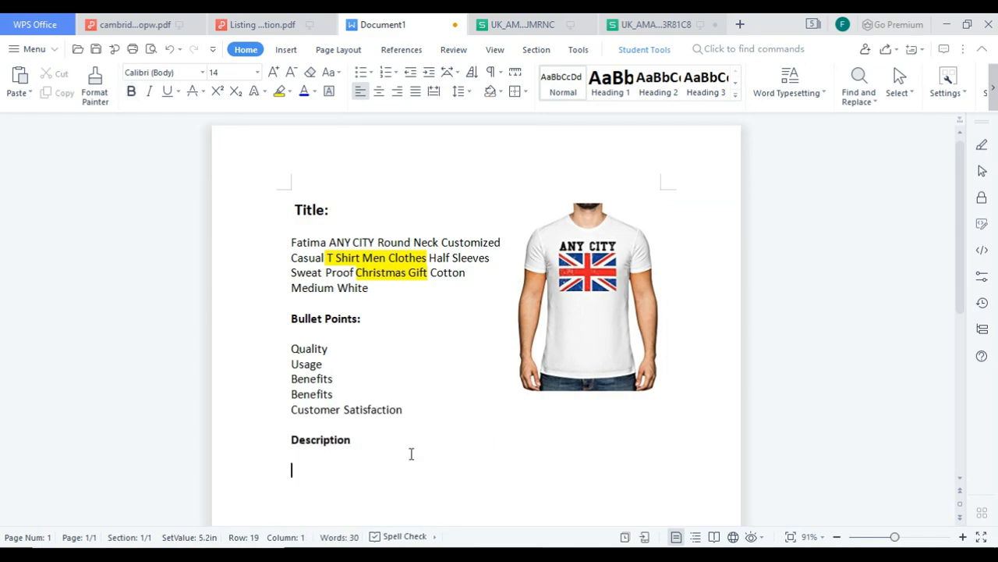
Copy the full product title and paste it into the paragraph under the Description heading.
scroll(460, 468, "down", 1)
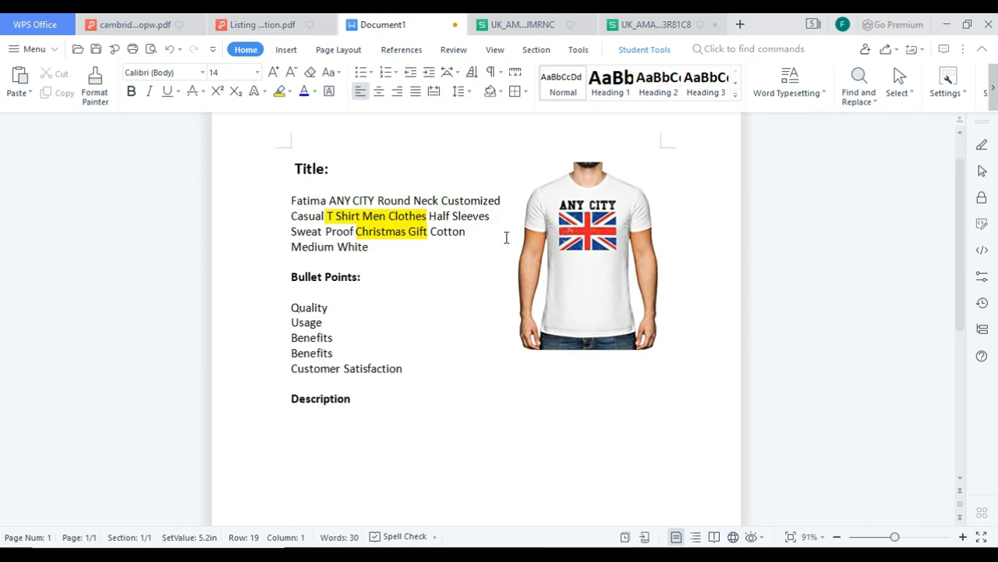
left_click_drag(369, 246, 298, 200)
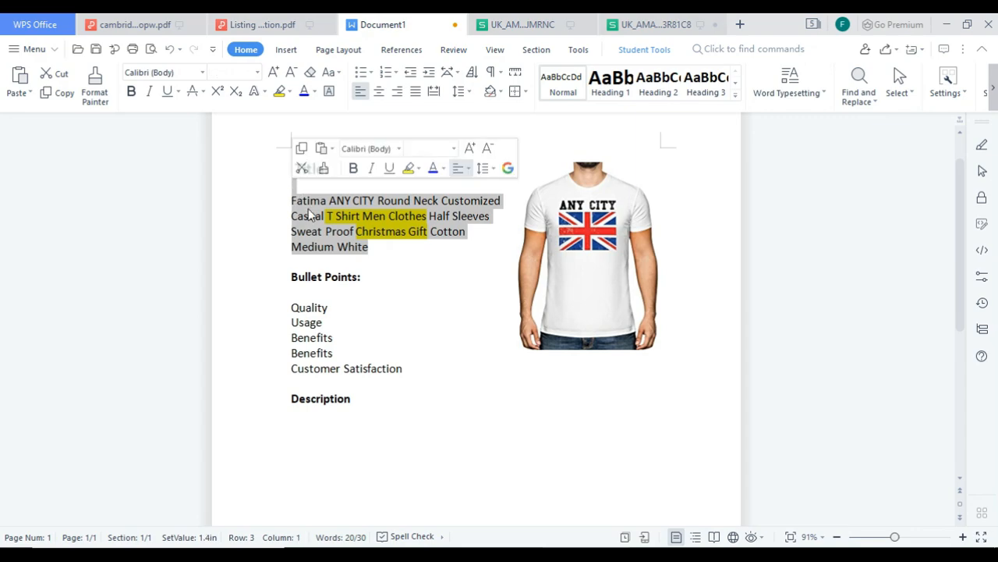
right_click(305, 207)
left_click(339, 240)
scroll(307, 267, "down", 3)
right_click(306, 268)
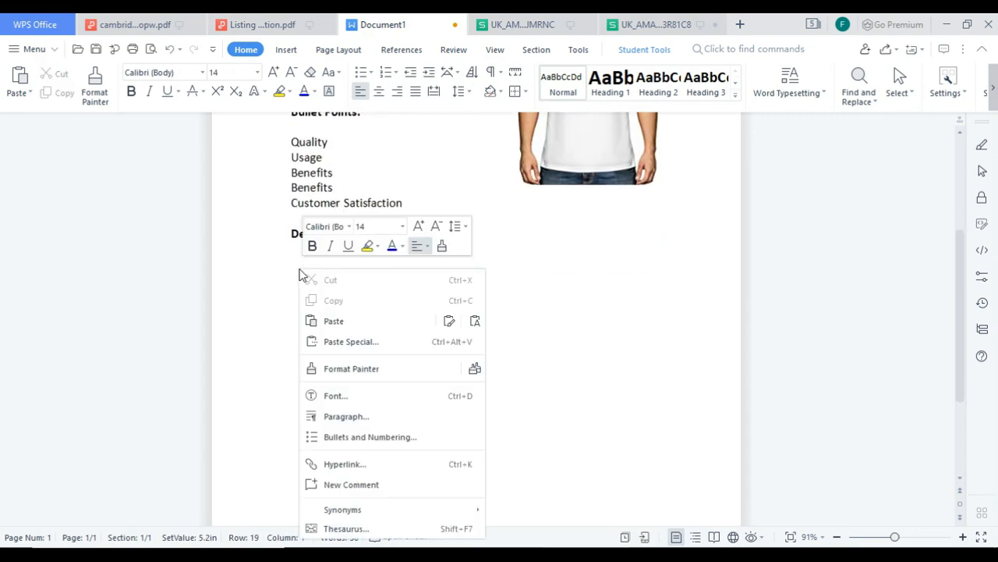
left_click(352, 320)
Make the pasted title under Description bold and start a new paragraph below it, separated by a blank line.
left_click_drag(649, 298, 300, 282)
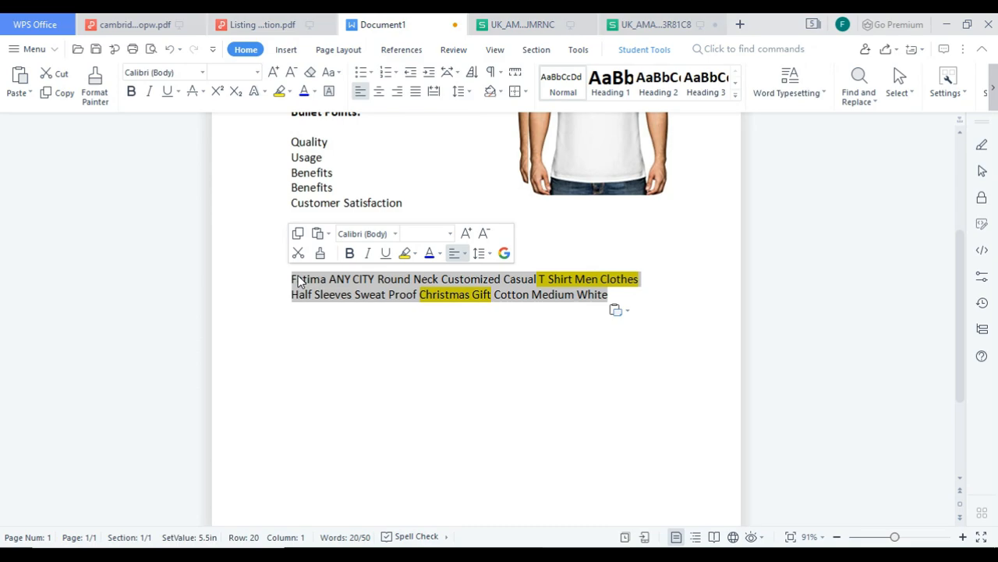
left_click(350, 253)
left_click(401, 349)
left_click(639, 297)
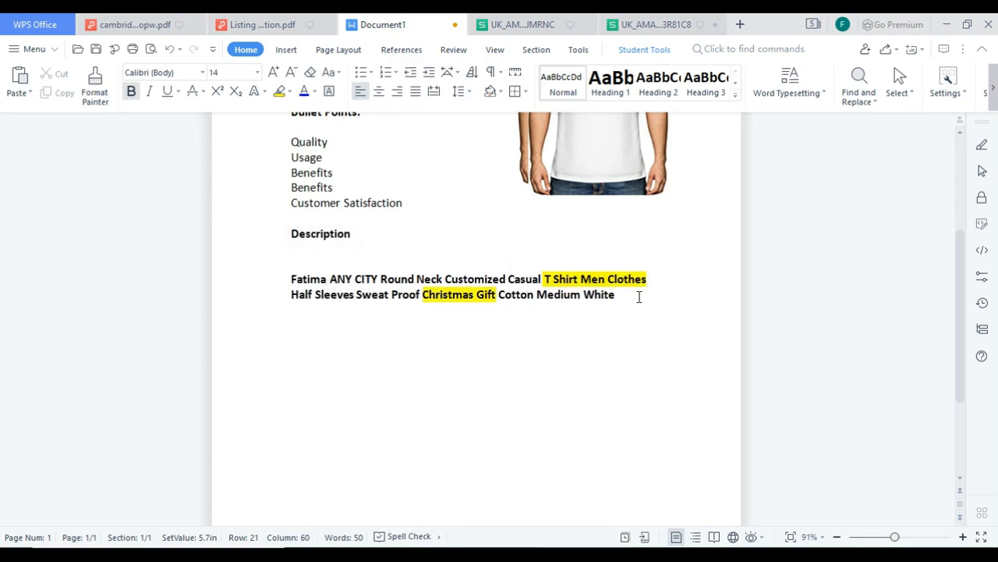
key("Return")
key("Return")
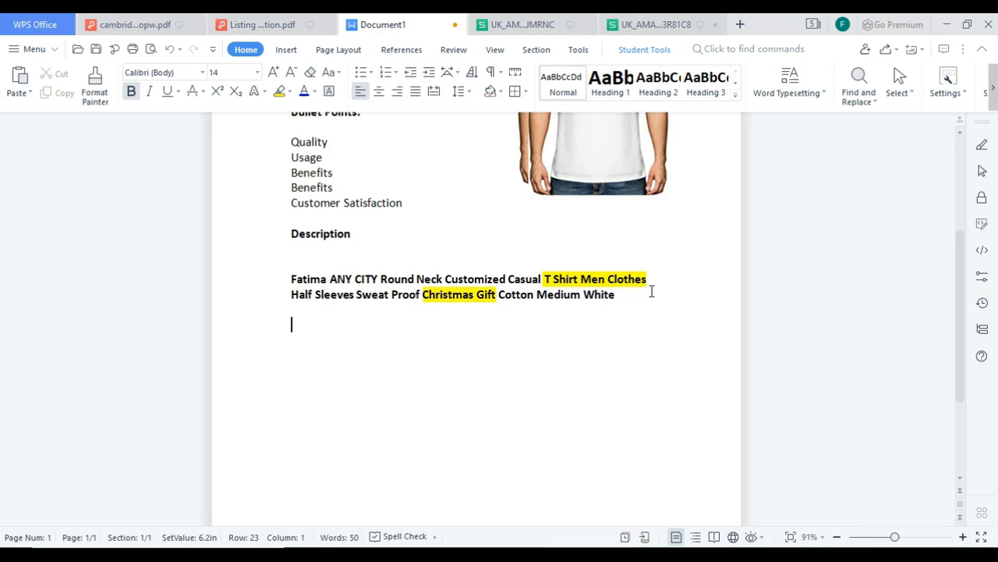
type("Fatima")
key("BackSpace")
key("BackSpace")
key("BackSpace")
key("BackSpace")
key("BackSpace")
key("BackSpace")
key("BackSpace")
Begin the description paragraph with "Are you thinking of such a T shirt that is sweatproof".
type("AA")
key("BackSpace")
type("re you thinking of")
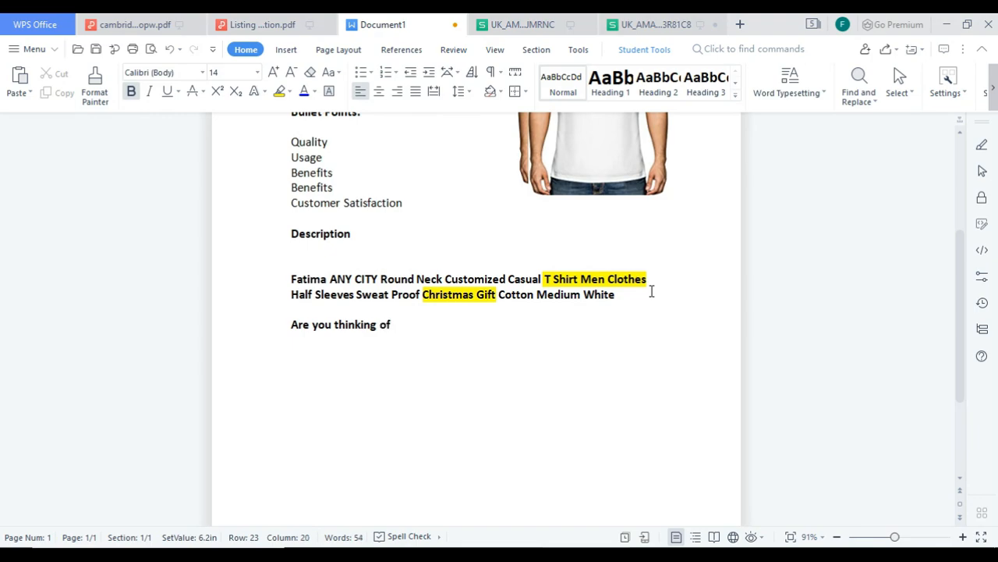
type(" such a T shir")
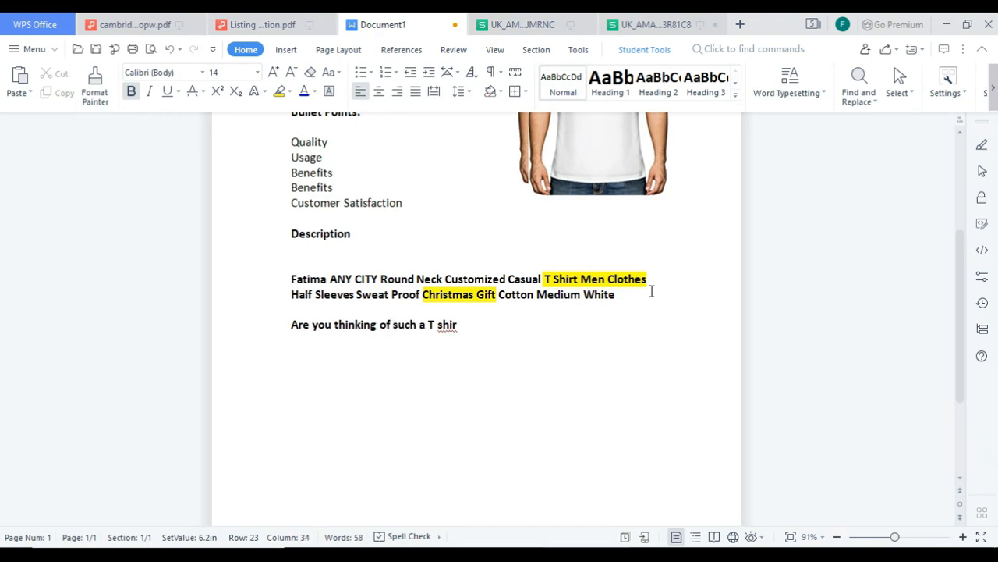
type("t that is sweatproof")
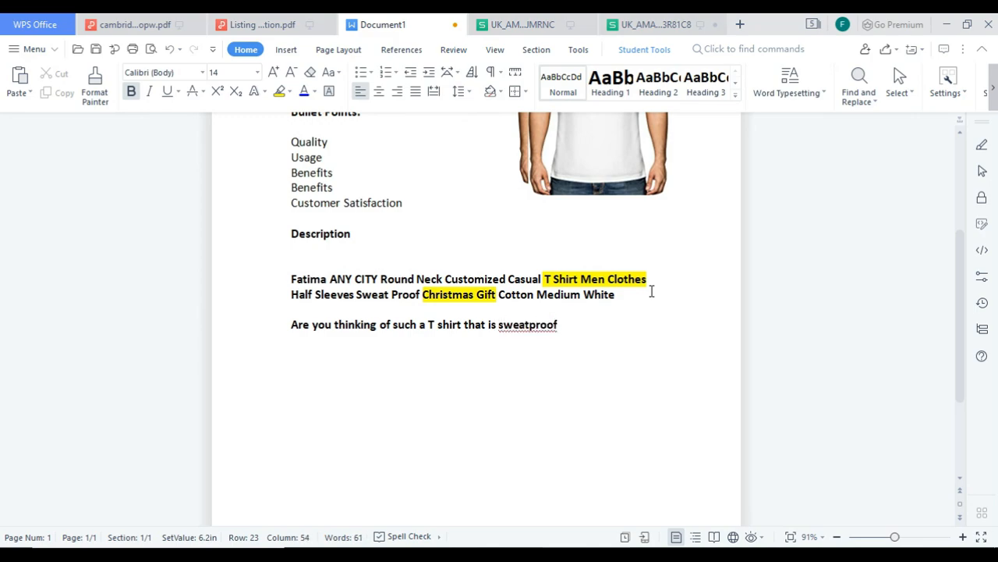
Split "sweatproof" into "sweat proof" and complete the opening sentence with ", odour less and yet very economical to buy.".
key("BackSpace")
key("BackSpace")
key("BackSpace")
key("BackSpace")
key("BackSpace")
type("proof, a")
key("BackSpace")
type("odour")
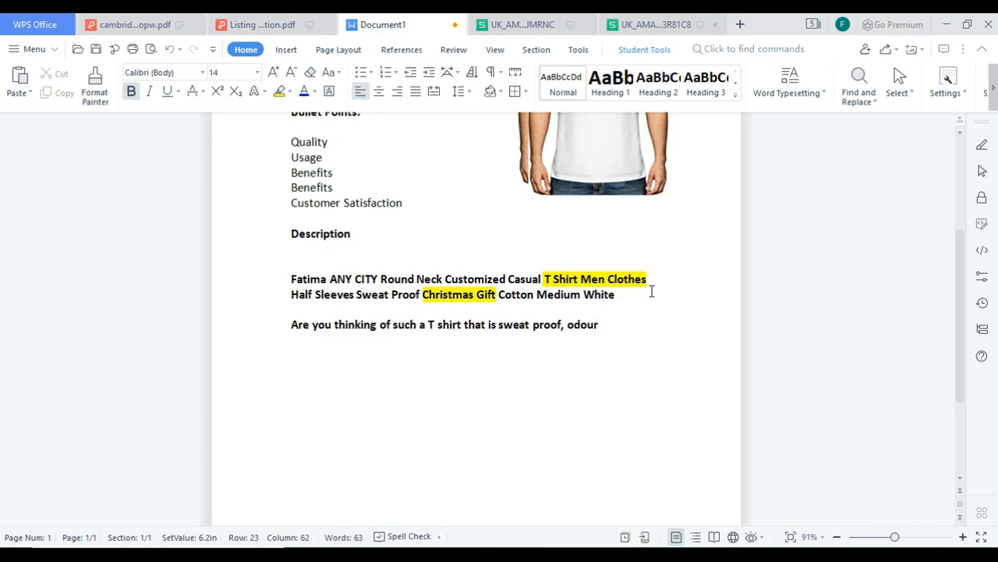
type(" less and yet very ")
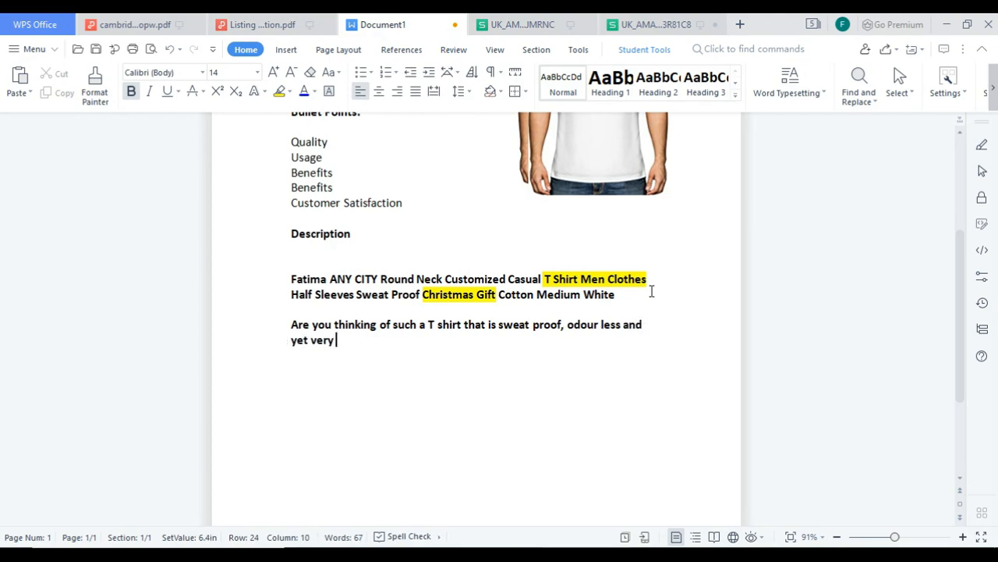
type("econo")
type("mical tp")
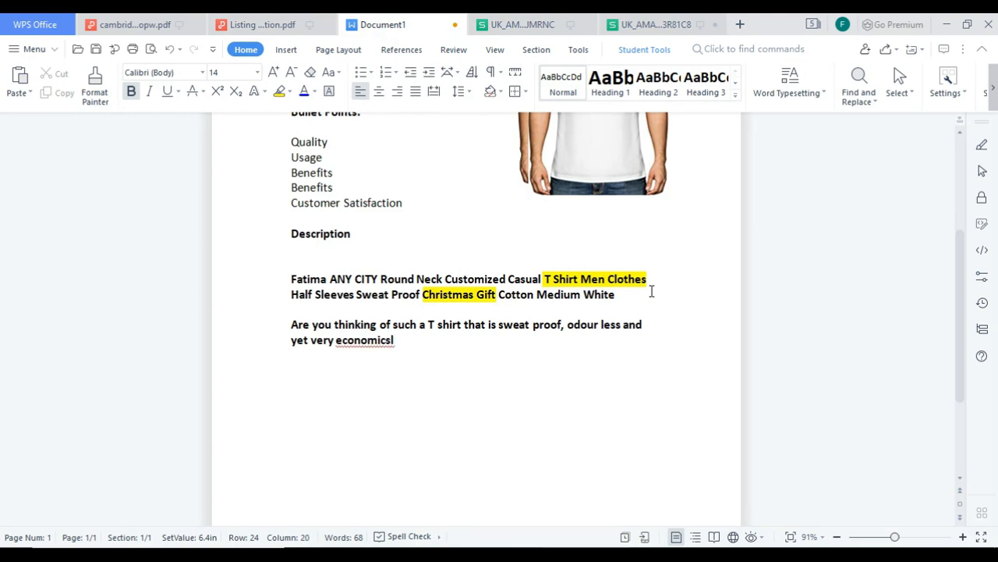
key("BackSpace")
type("o buy.")
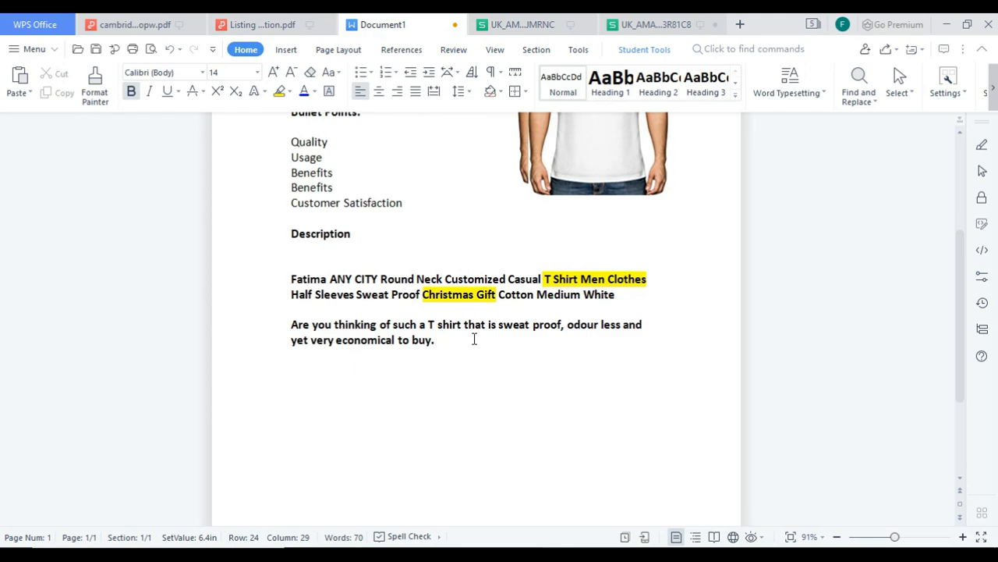
Start a second description sentence reading "So, you are at the right place".
type("F")
key("BackSpace")
type("So")
type(", yo")
key("BackSpace")
type("ou are ast the right place")
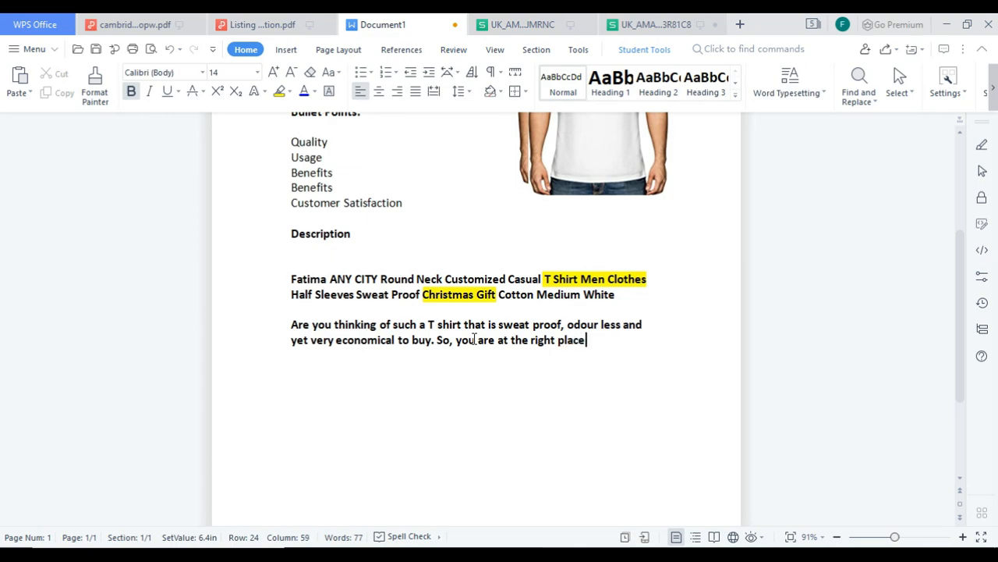
Continue the second sentence with a comma, the brand name and "came up with the idea to provide".
type(", Fatima ")
type("Com")
key("BackSpace")
key("BackSpace")
key("BackSpace")
type("came upwith the")
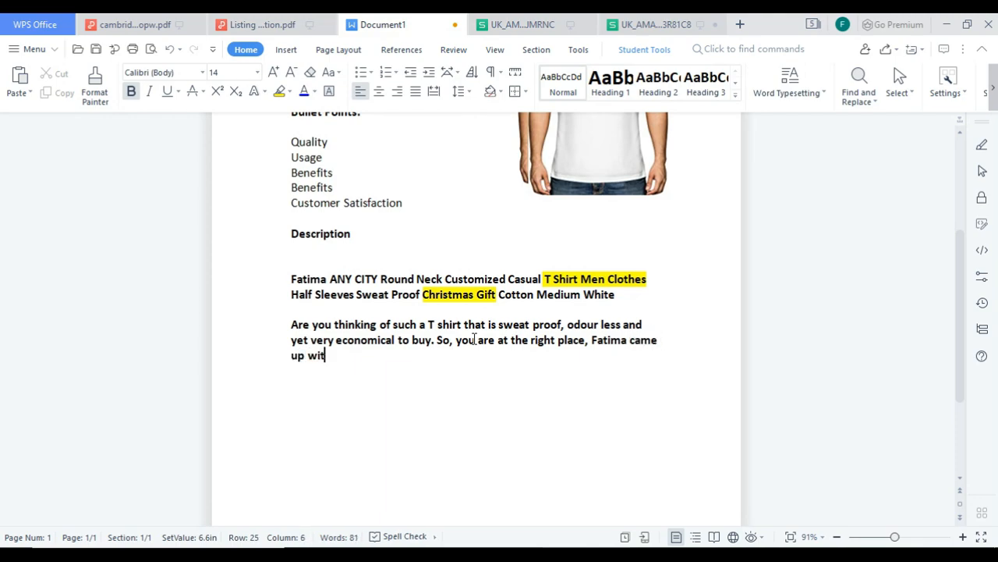
key("BackSpace")
key("BackSpace")
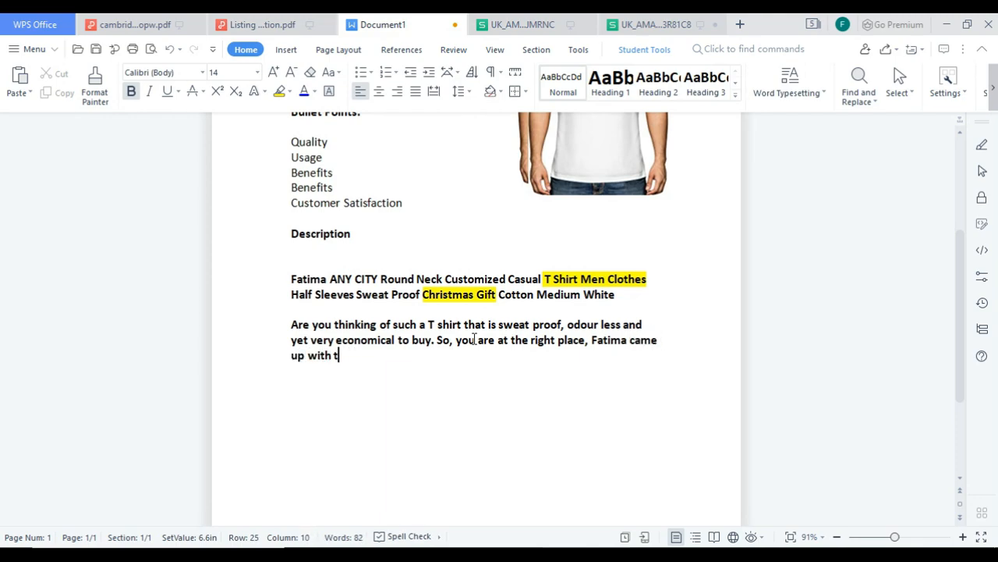
type("he idea to pr")
type("pro")
type("ide t")
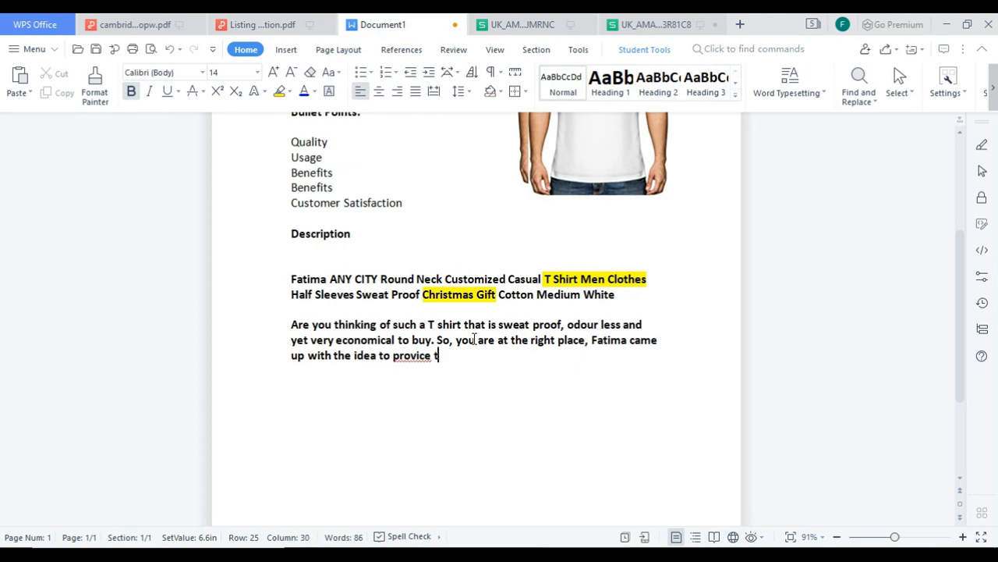
key("BackSpace")
key("BackSpace")
key("BackSpace")
Extend the second description sentence with "their Customers the", correcting the typing errors.
type("e their Cis")
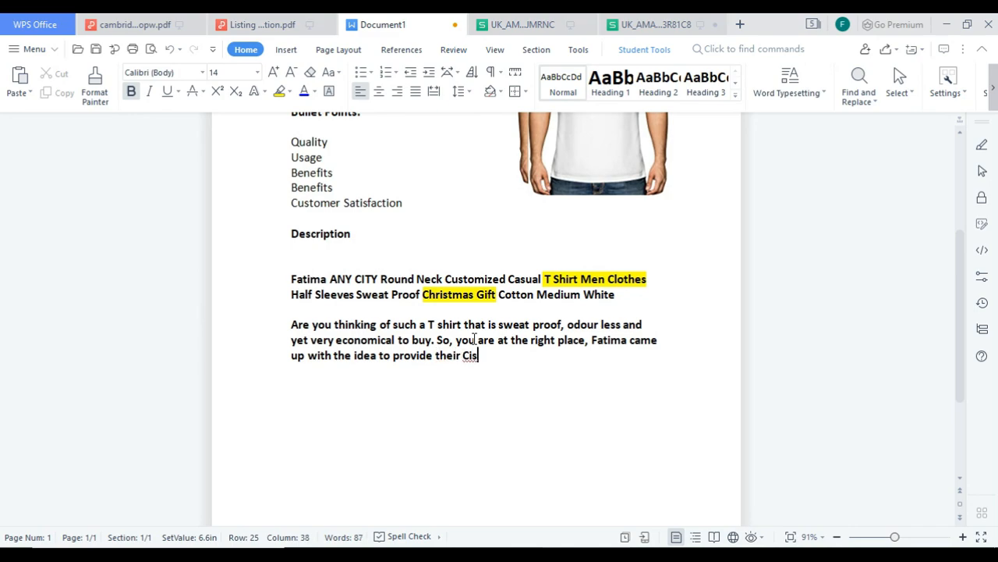
key("BackSpace")
type("yst")
key("BackSpace")
key("BackSpace")
key("BackSpace")
type("usto")
type("mers the ggeb")
key("BackSpace")
key("BackSpace")
key("BackSpace")
key("BackSpace")
type("ves")
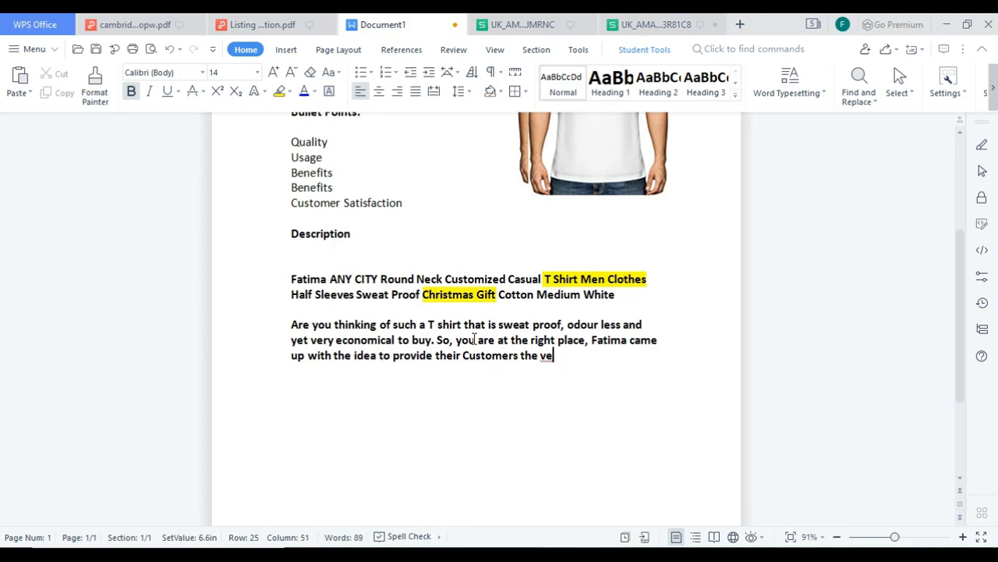
Continue the second description sentence with "best T shirts they can ever get".
key("BackSpace")
key("BackSpace")
key("BackSpace")
type("best t")
key("BackSpace")
key("BackSpace")
key("BackSpace")
type("t T short")
key("BackSpace")
key("BackSpace")
key("BackSpace")
key("BackSpace")
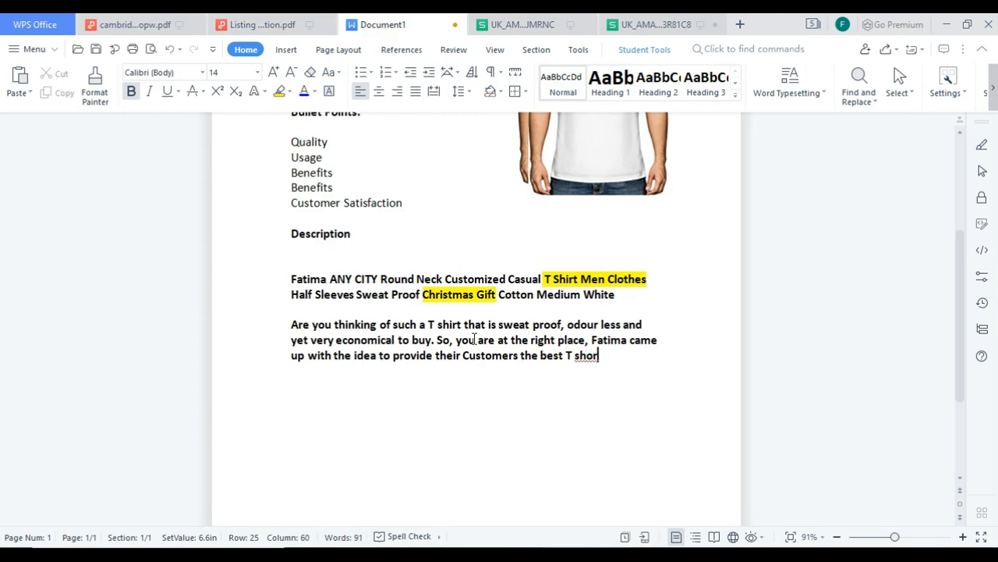
type("irts they can ever ")
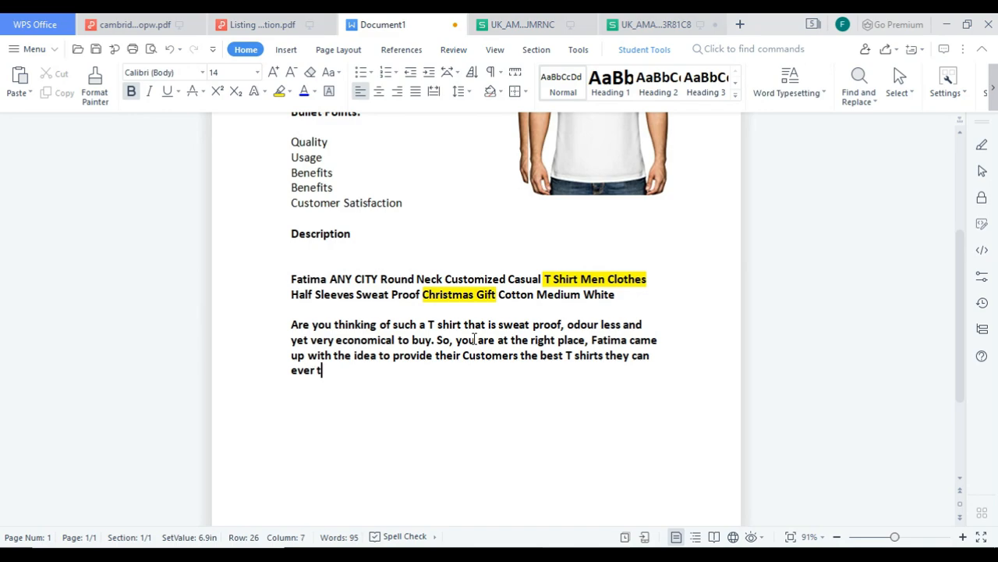
type("get.")
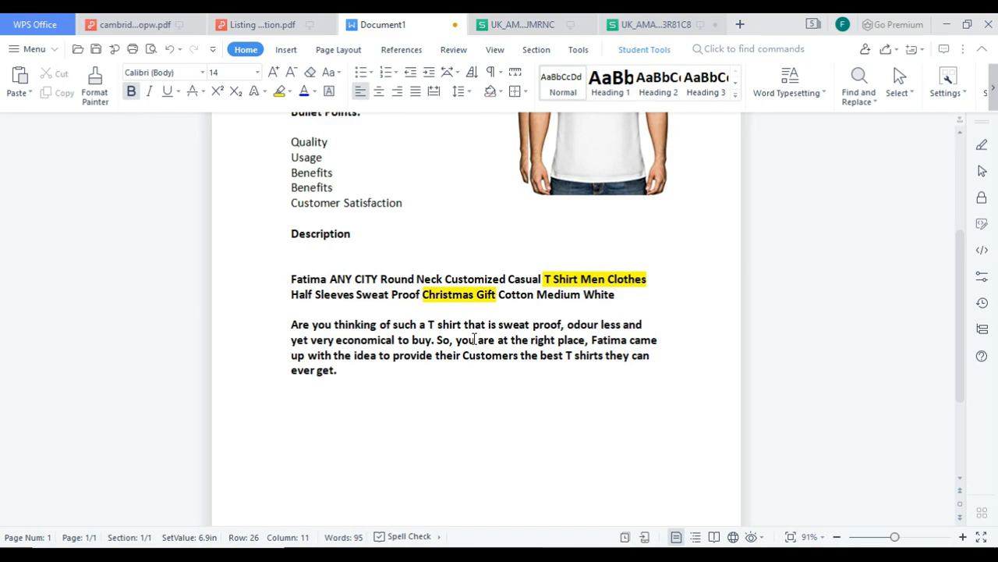
Finish the second description sentence with "in a very reasonable Price.".
key("BackSpace")
type("in a very reasona")
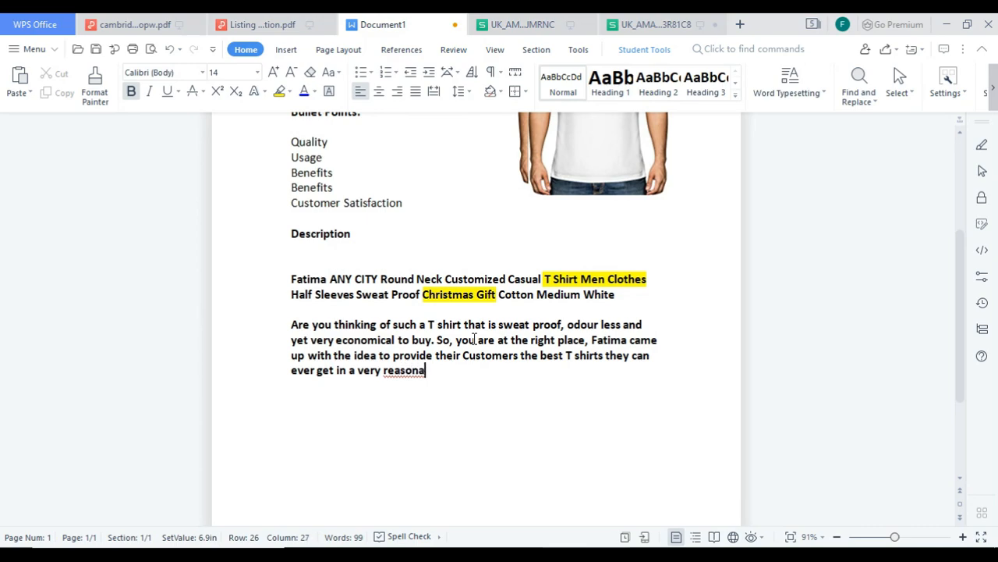
type("ble Pri")
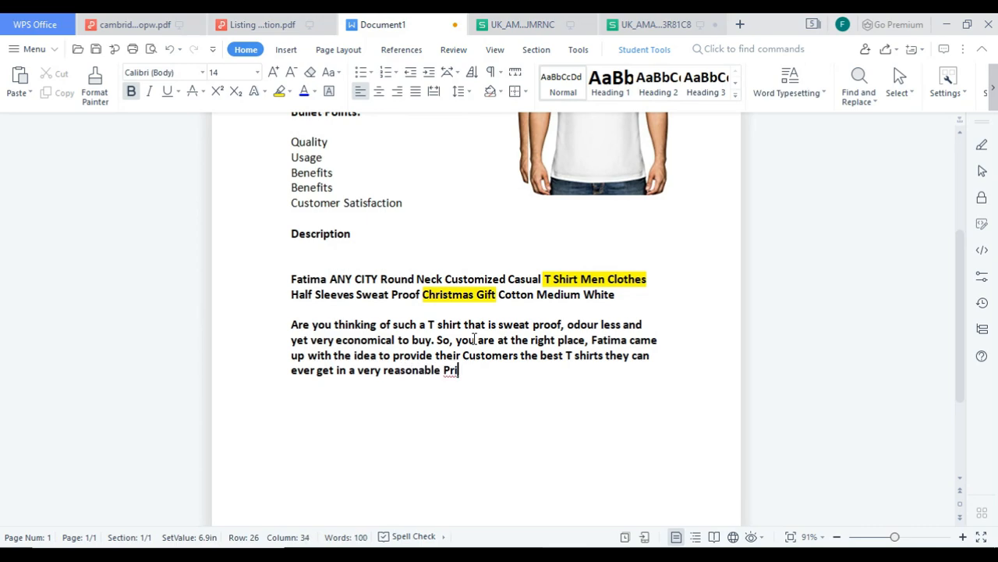
key("BackSpace")
key("BackSpace")
key("BackSpace")
type("Price.")
Remove the bold formatting from the description paragraph below the pasted title.
left_click_drag(292, 324, 472, 373)
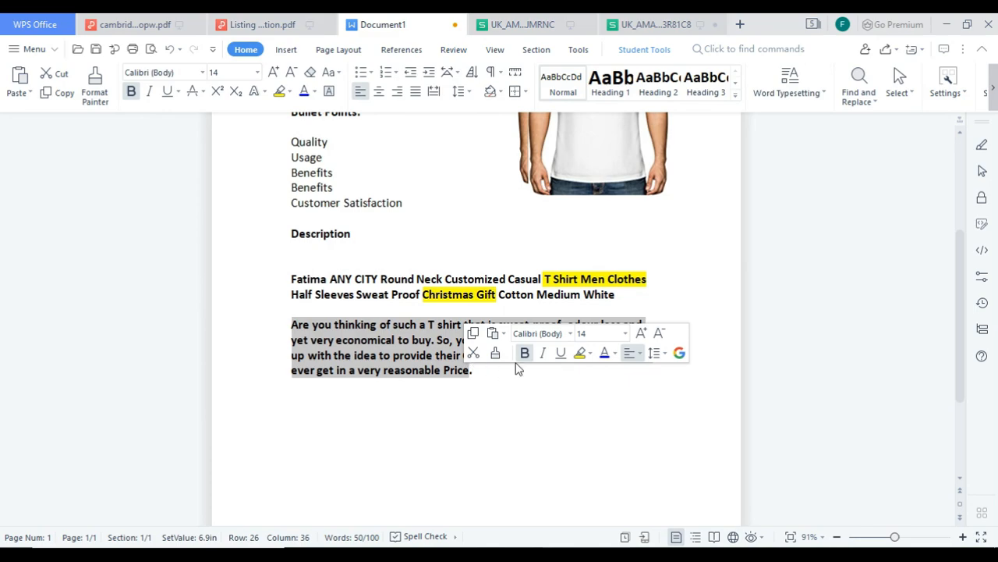
key("ctrl+b")
left_click(591, 402)
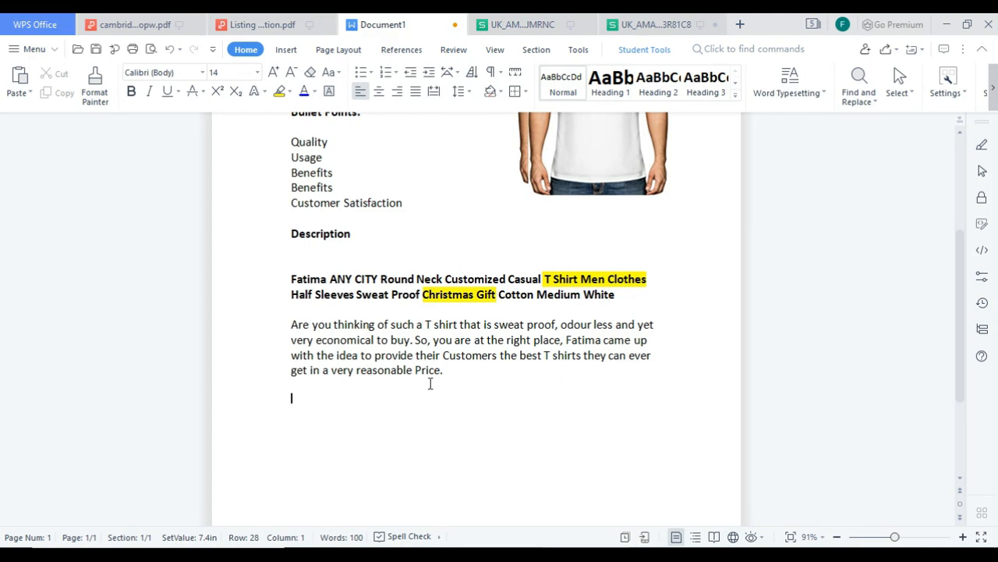
left_click_drag(466, 381, 289, 324)
left_click(315, 355)
left_click_drag(444, 370, 291, 324)
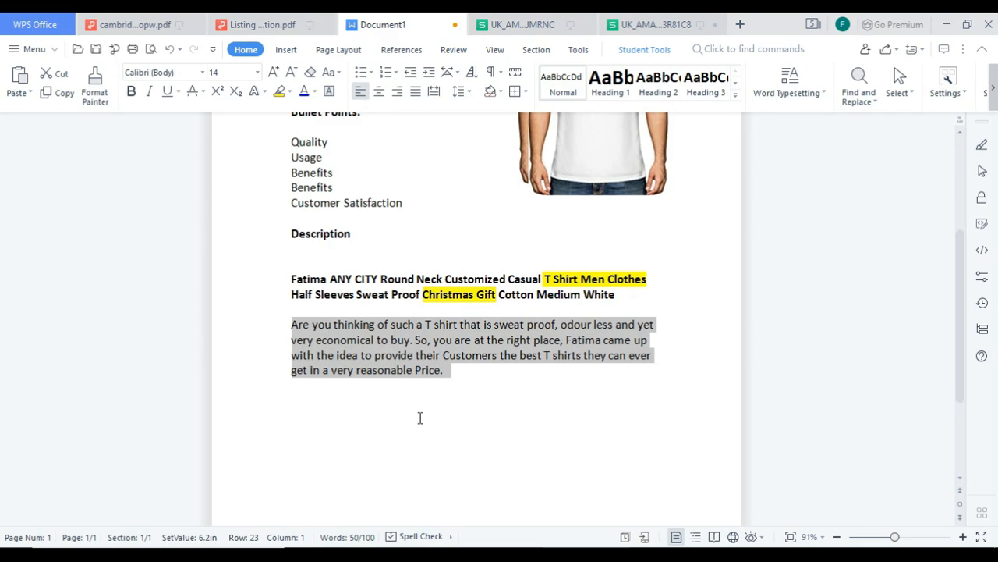
left_click(458, 383)
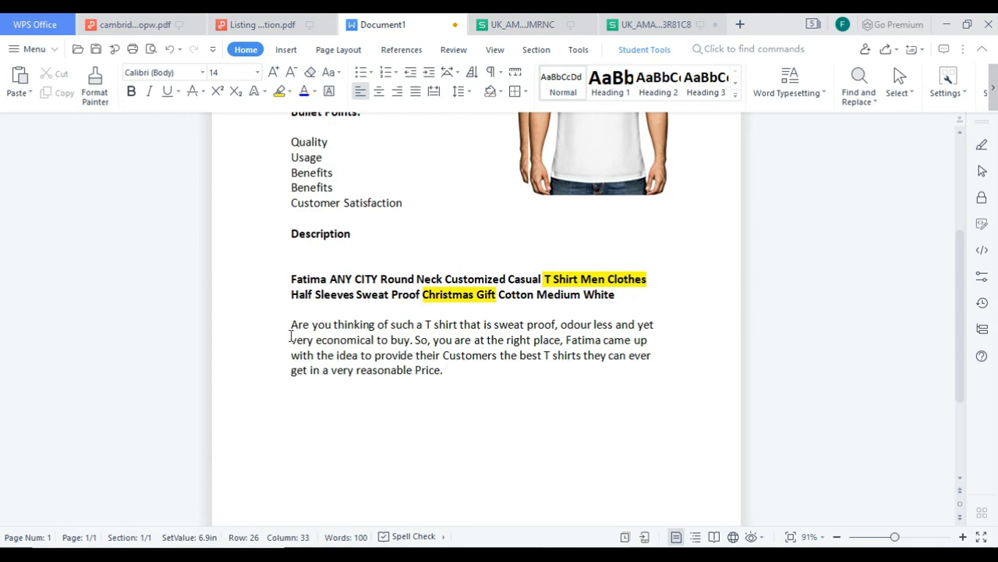
Copy the phrase "mens t shirt" from the first keyword spreadsheet and paste it before "T shirt" in the description's opening sentence.
left_click(523, 24)
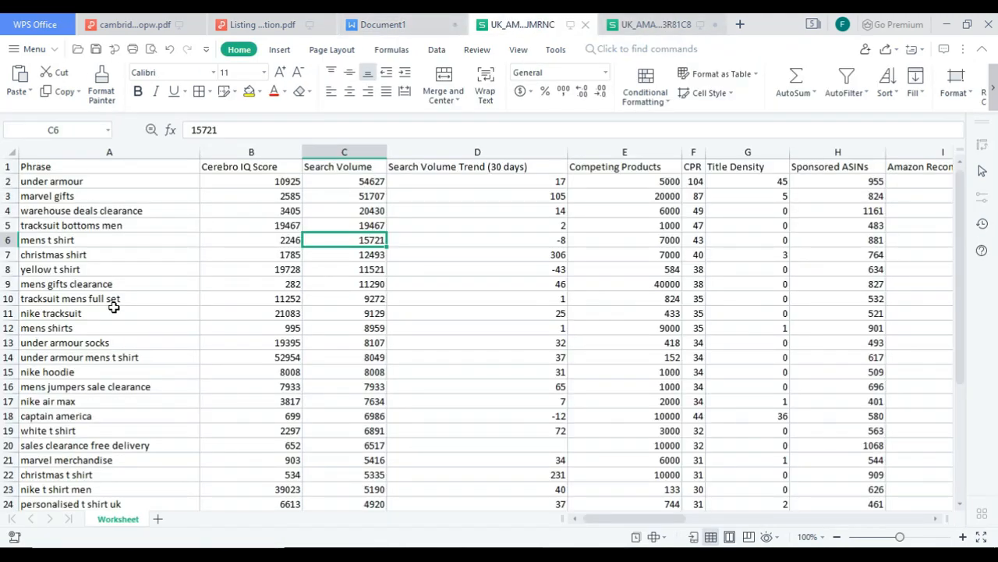
left_click(110, 239)
left_click_drag(256, 129, 192, 129)
key("ctrl+c")
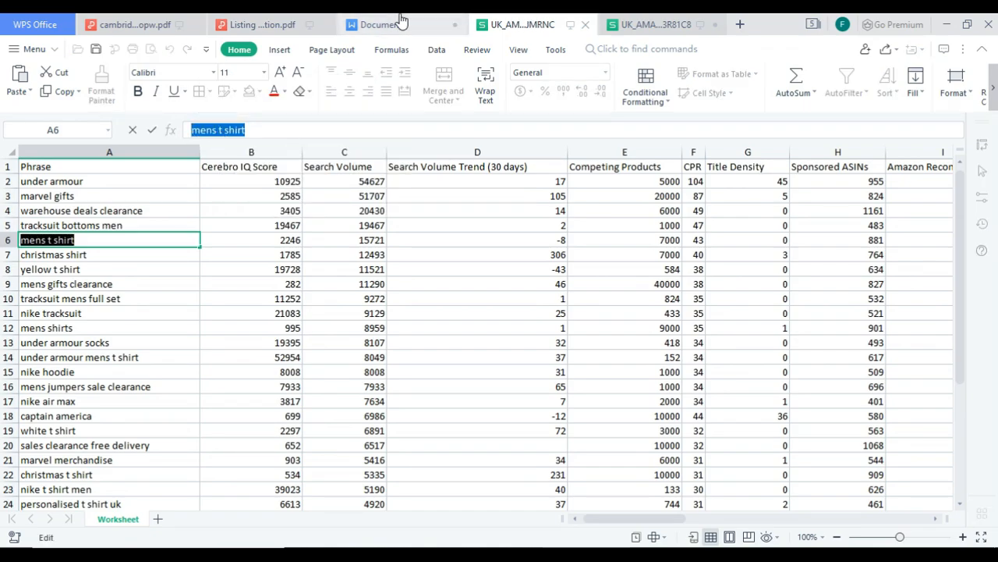
left_click(382, 24)
left_click(425, 324)
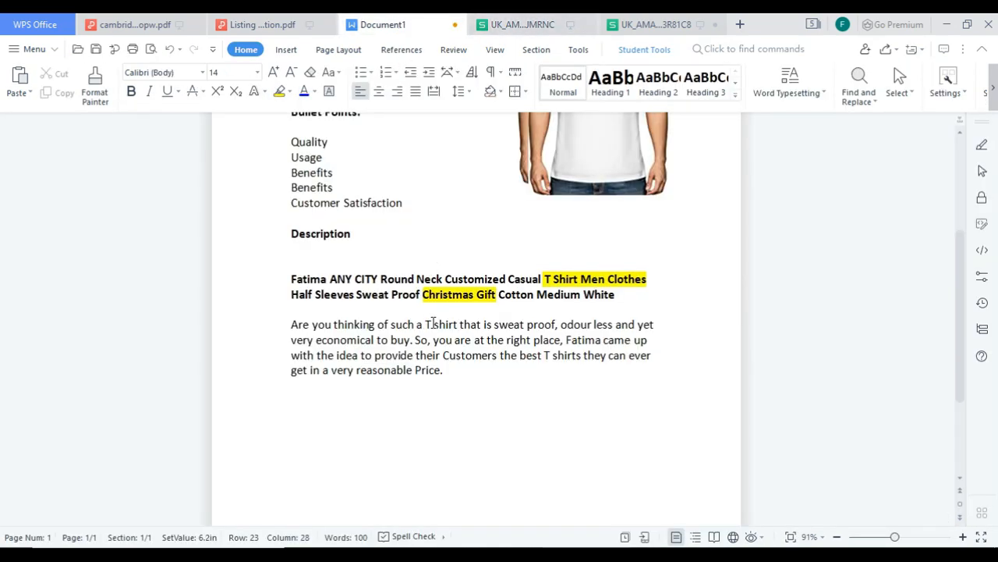
right_click(432, 324)
left_click(501, 102)
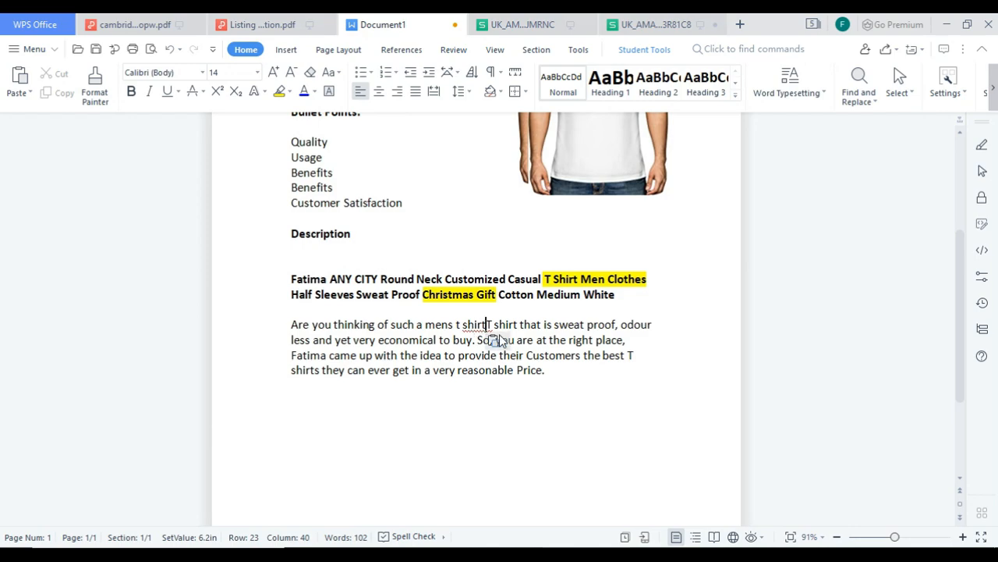
Remove the duplicate "t shirt" from the pasted keyword and capitalise the remaining word so it reads "Mens T shirt".
left_click_drag(487, 324, 455, 324)
key("BackSpace")
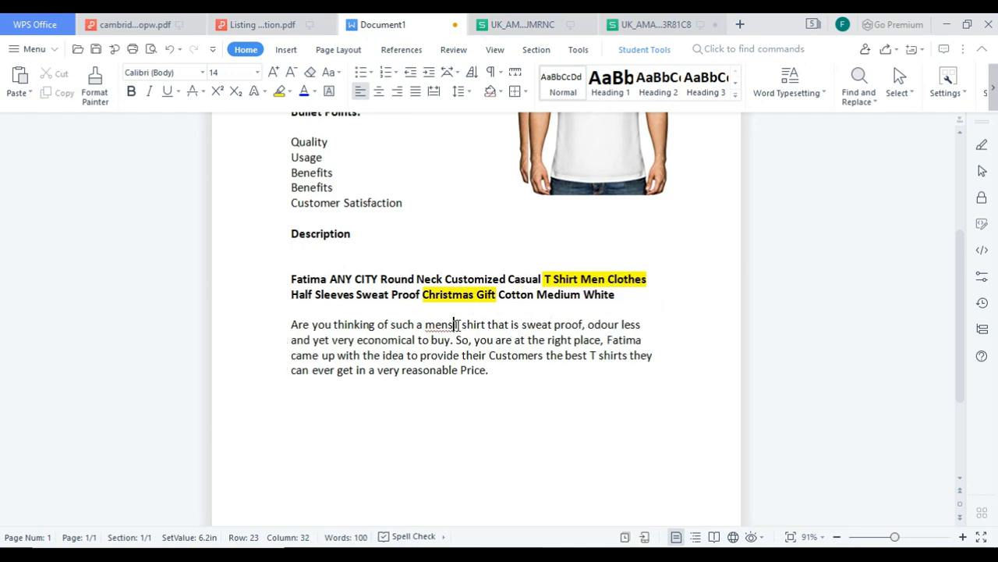
left_click(435, 326)
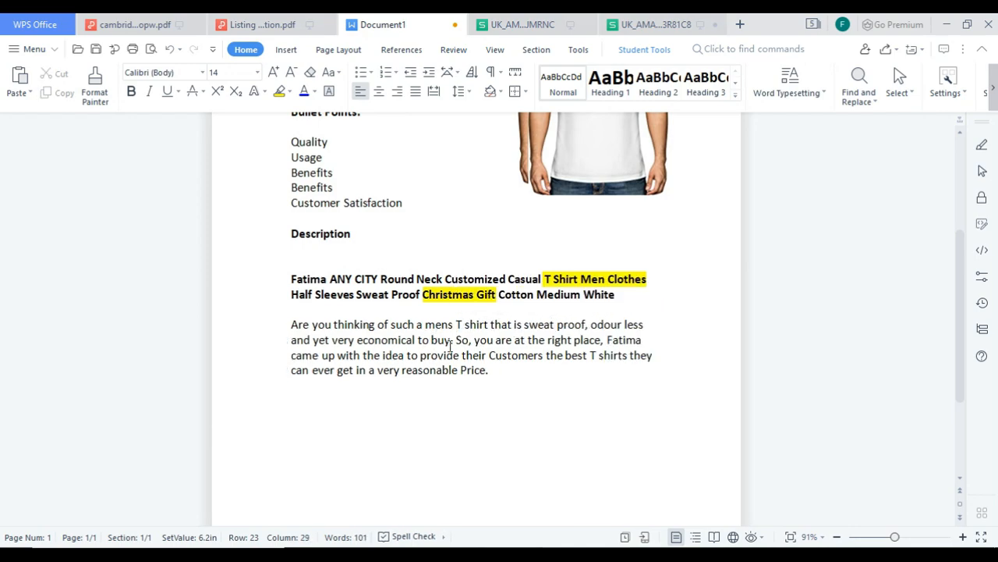
key("BackSpace")
type("M")
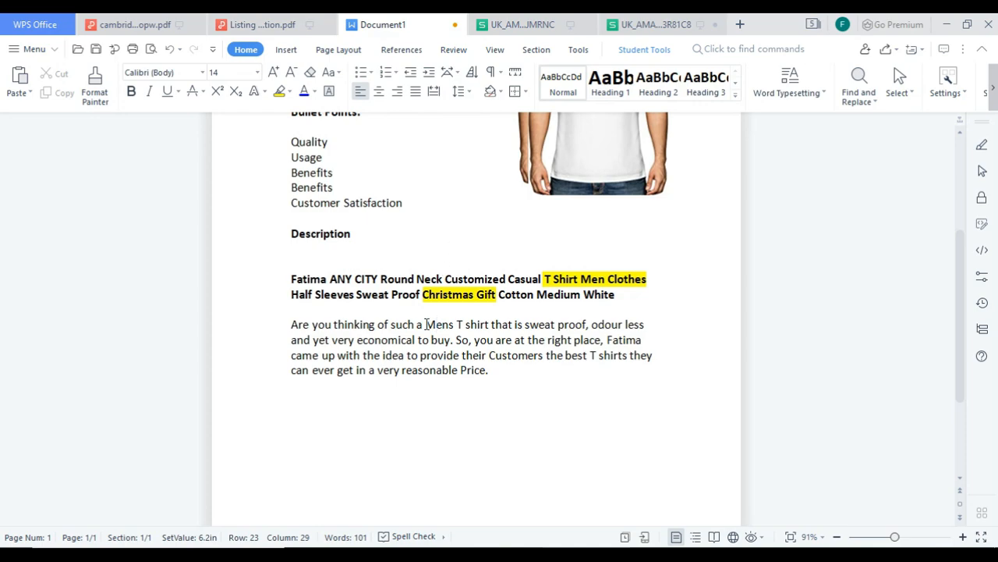
Make "Mens T shirt" in the description's opening sentence bold.
left_click_drag(426, 325, 490, 324)
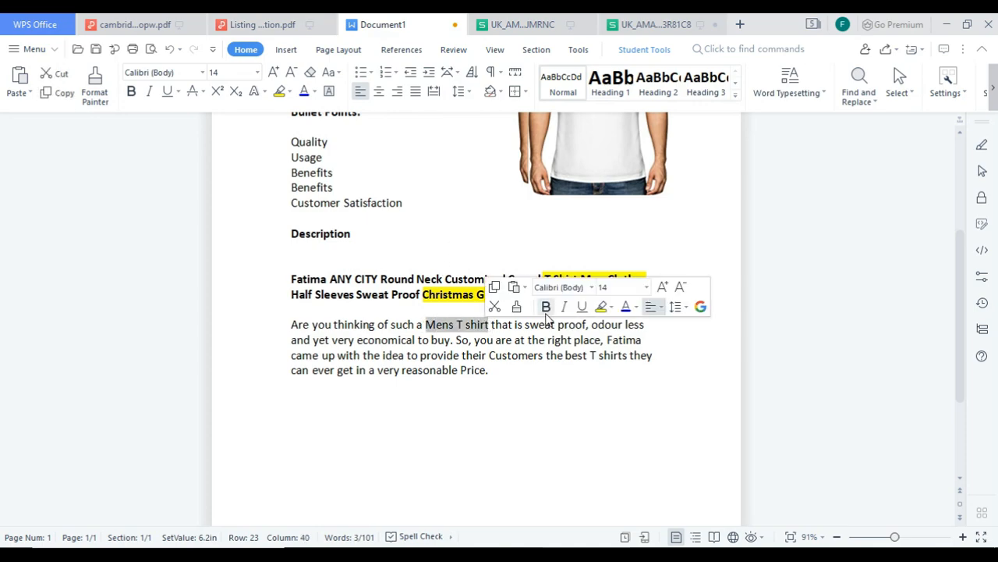
left_click(546, 307)
left_click(506, 399)
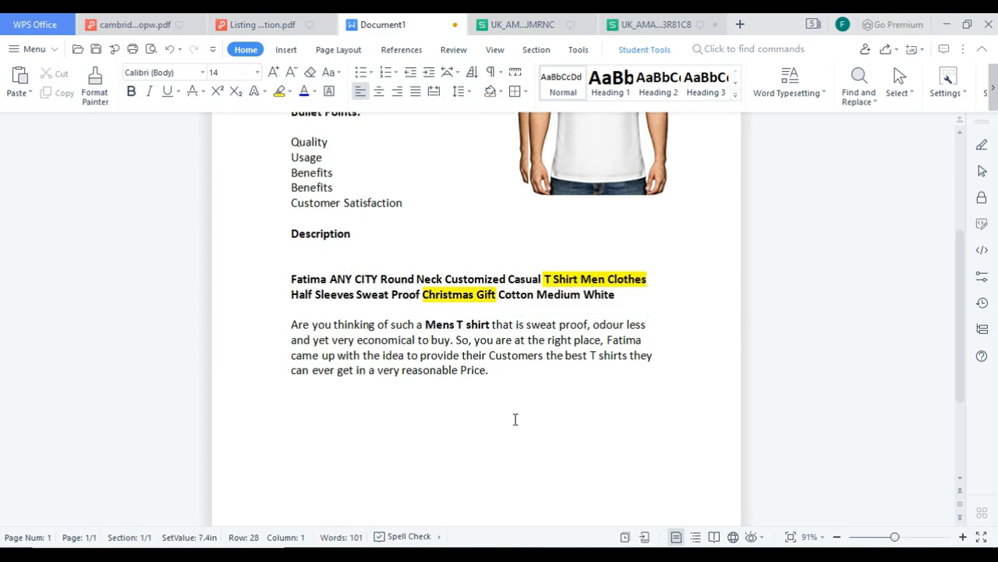
Examine the Phrase column of the first keyword spreadsheet for further keywords that suit the description.
left_click(566, 29)
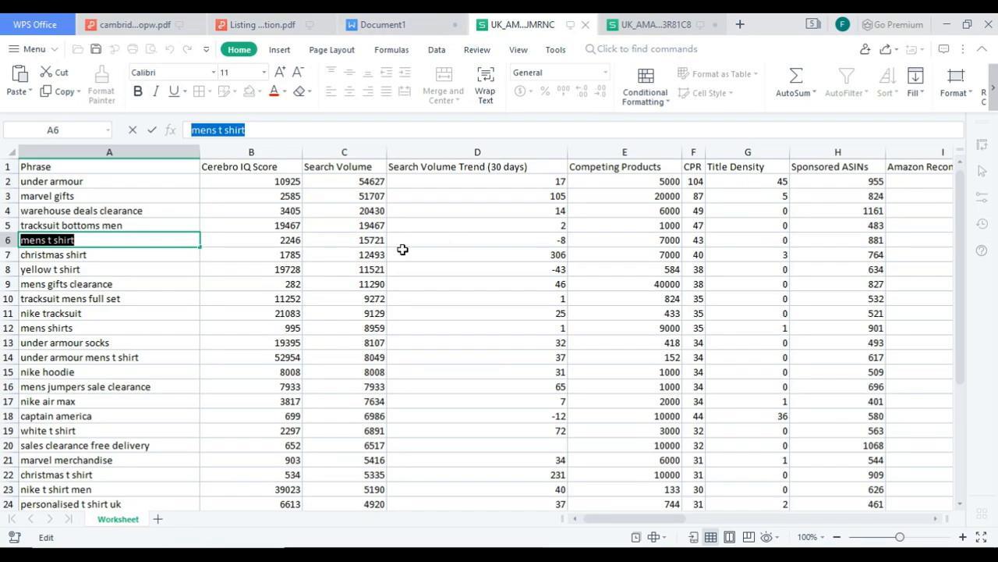
left_click(82, 284)
scroll(109, 355, "down", 2)
scroll(94, 312, "up", 2)
left_click(98, 257)
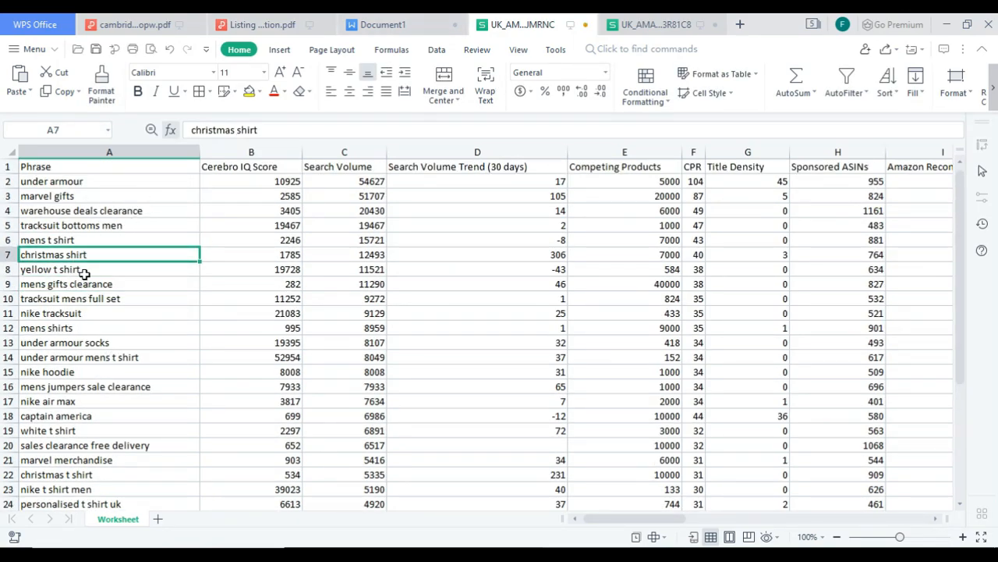
scroll(92, 300, "down", 1)
scroll(94, 301, "down", 2)
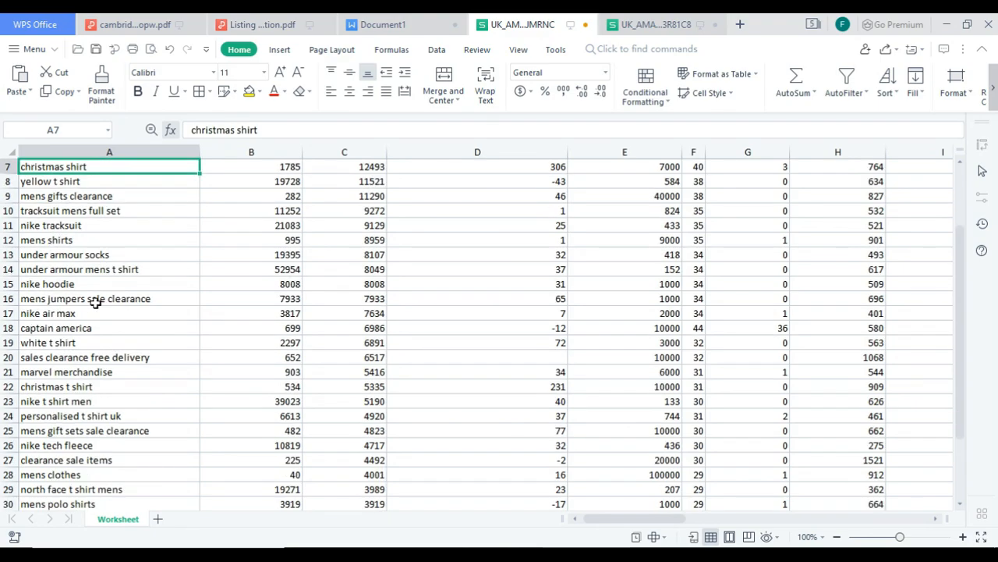
scroll(122, 322, "down", 1)
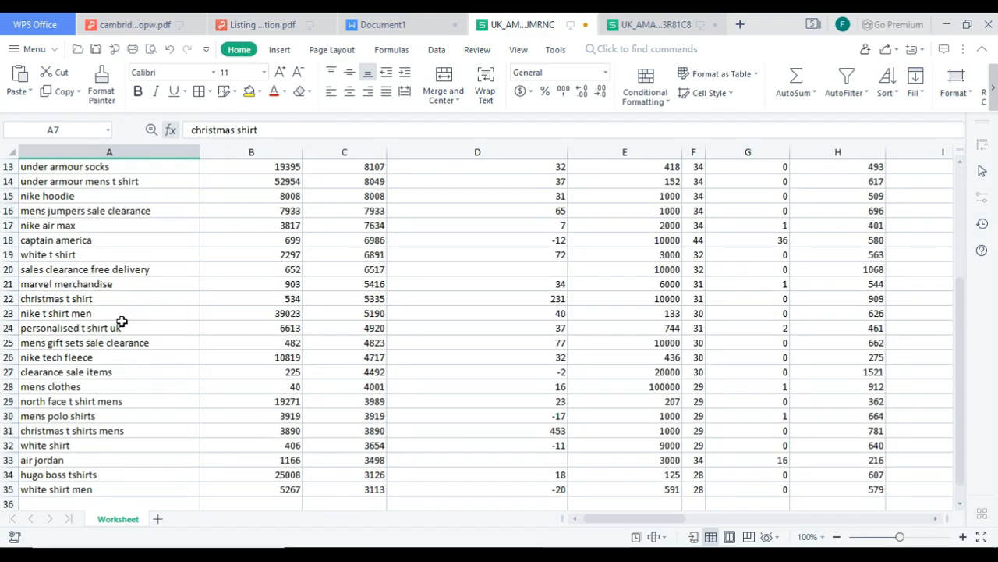
Highlight the keyword "Mens T shirt" in the document's description in yellow.
left_click(382, 24)
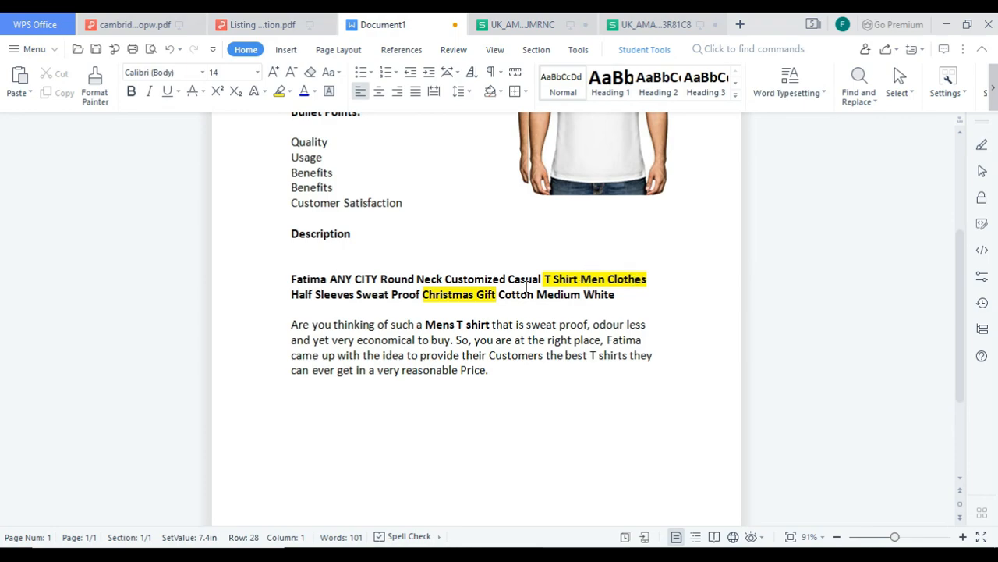
left_click_drag(490, 325, 428, 325)
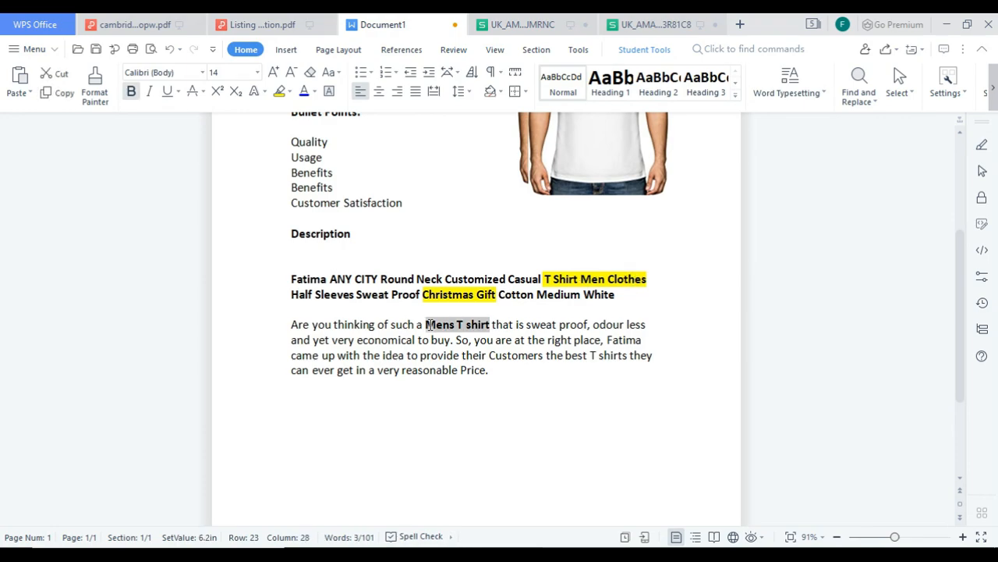
left_click(542, 307)
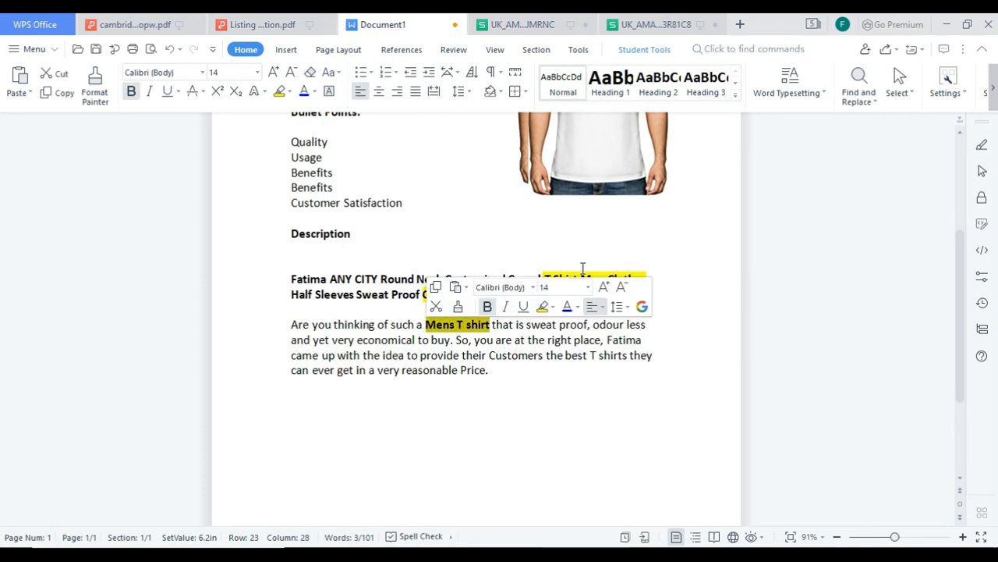
Copy the phrase "white shirt" from the first keyword spreadsheet.
left_click(523, 25)
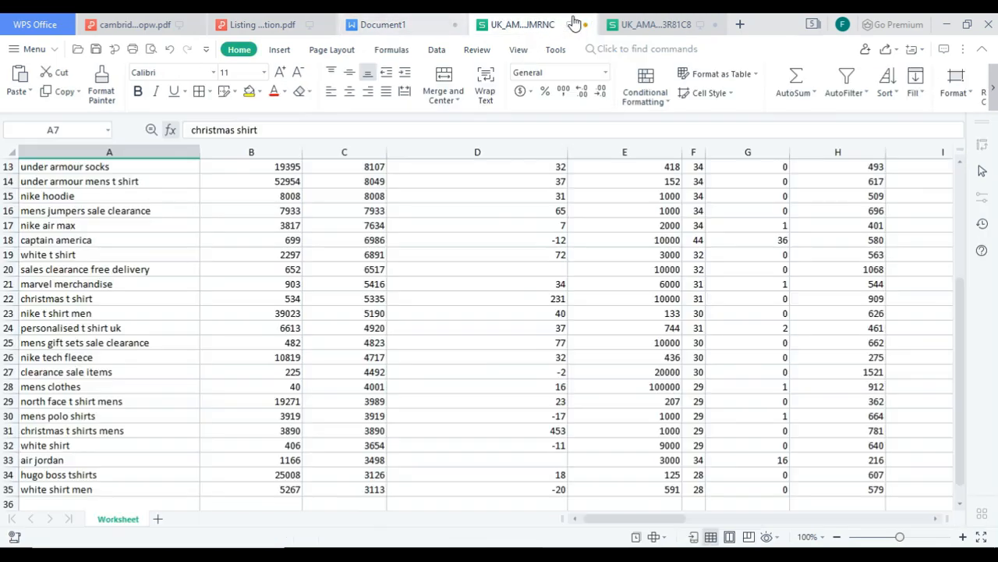
scroll(225, 393, "down", 1)
left_click(137, 388)
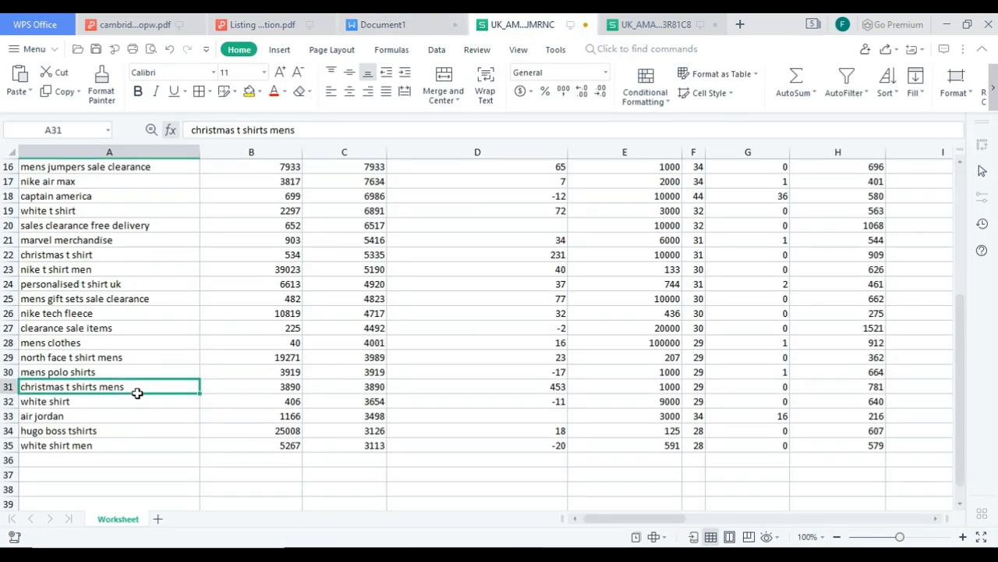
left_click(98, 401)
left_click_drag(259, 130, 190, 130)
right_click(204, 129)
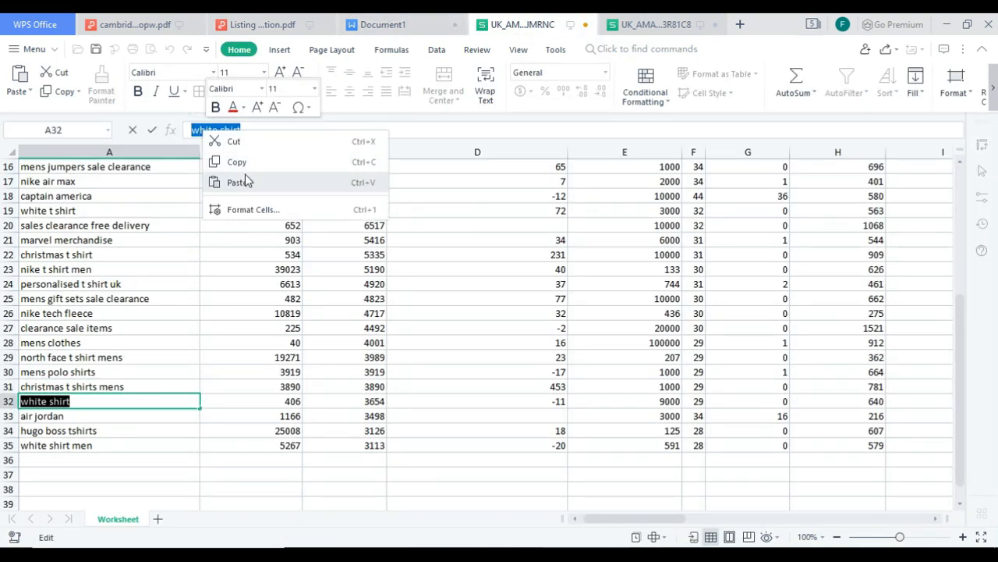
left_click(230, 161)
Add "This White Shirt" at the end of the document's description and highlight "White Shirt" in yellow.
left_click(382, 25)
left_click(507, 372)
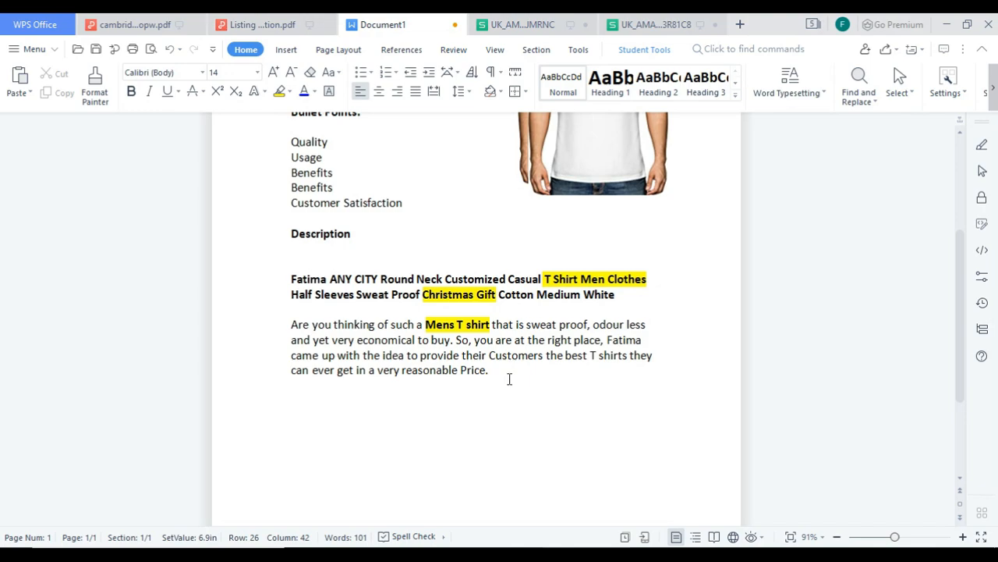
type("This White")
type("Shirt")
left_click_drag(517, 370, 573, 370)
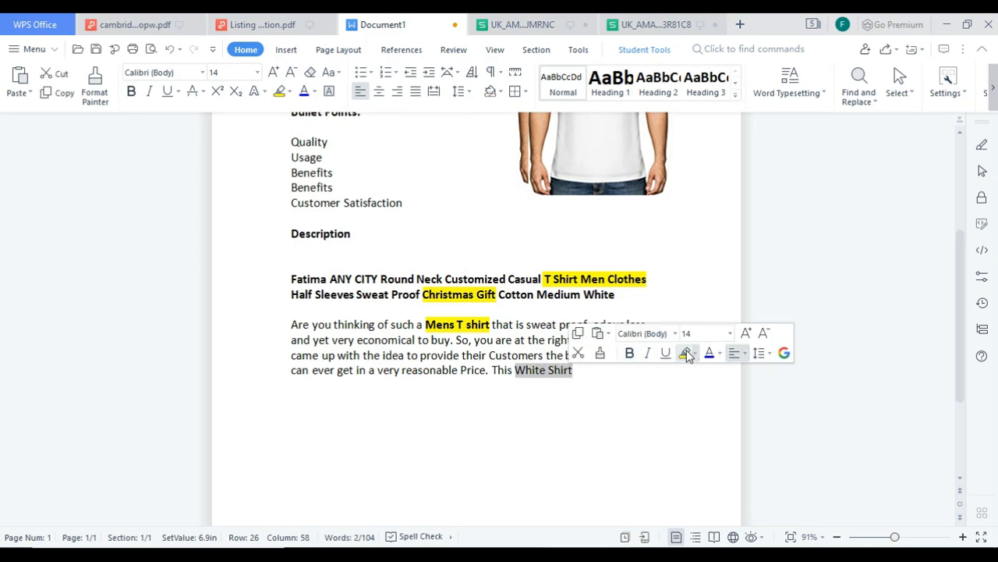
left_click(684, 353)
Change the highlighted keyword to lower case so it reads "white shirt".
double_click(552, 371)
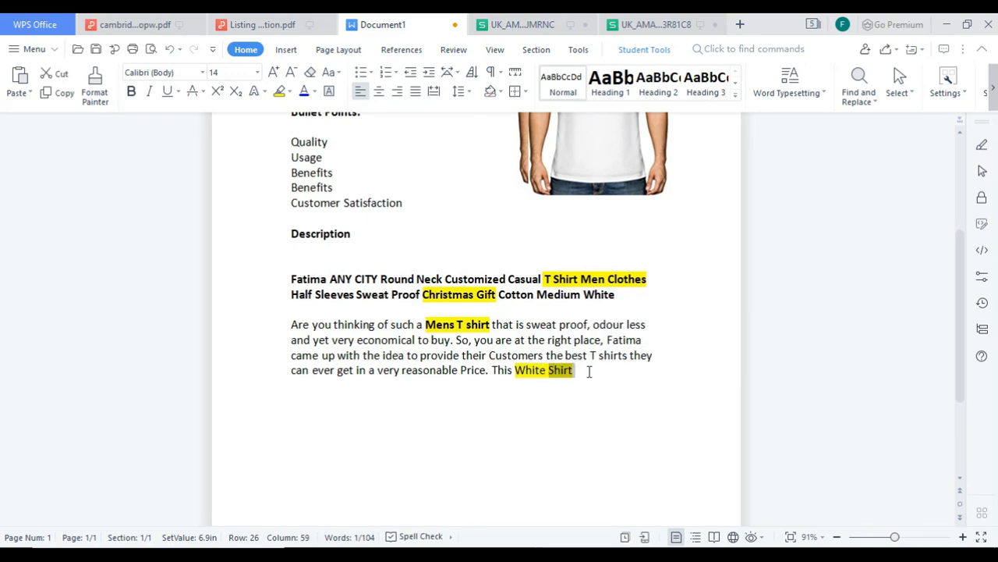
left_click(590, 371)
left_click(553, 370)
double_click(552, 370)
key("BackSpace")
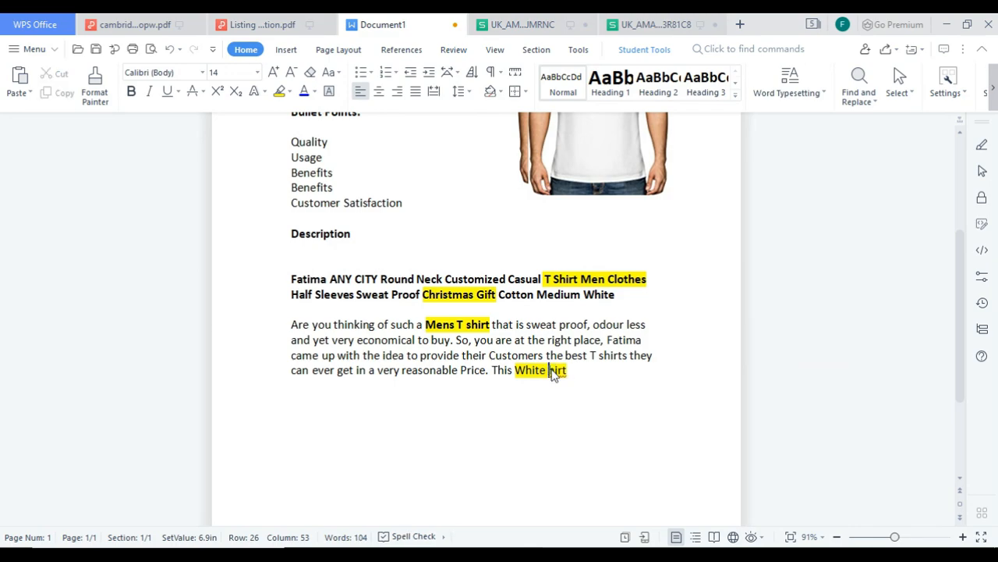
type("s")
key("BackSpace")
type("w")
double_click(515, 370)
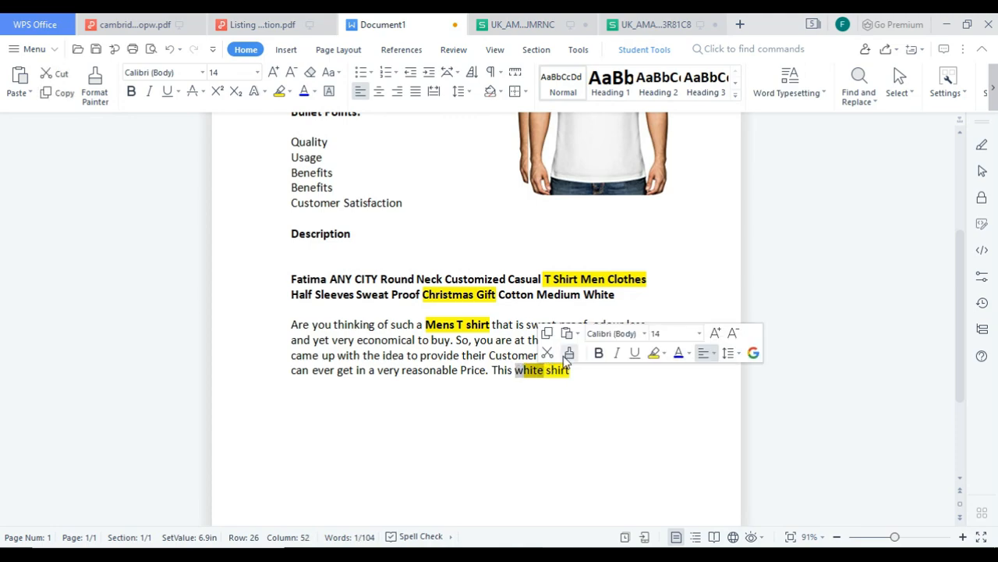
left_click(613, 381)
left_click(611, 376)
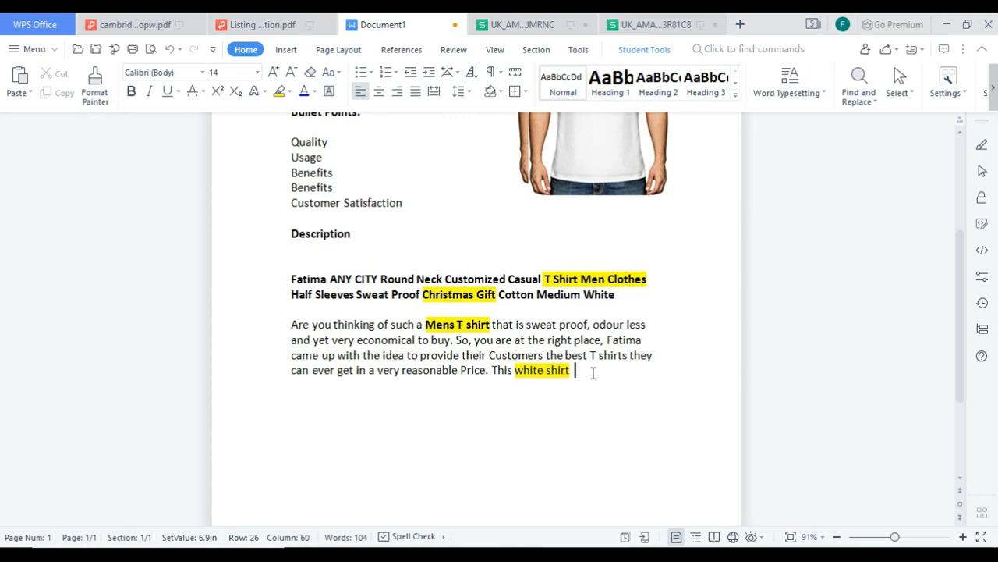
type("is the most ")
type("decen")
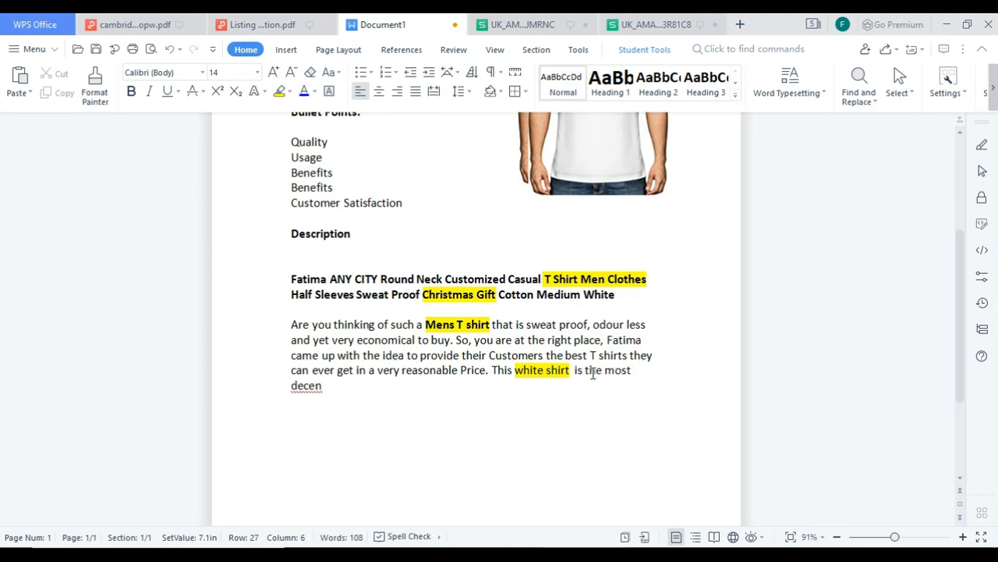
type("t yet")
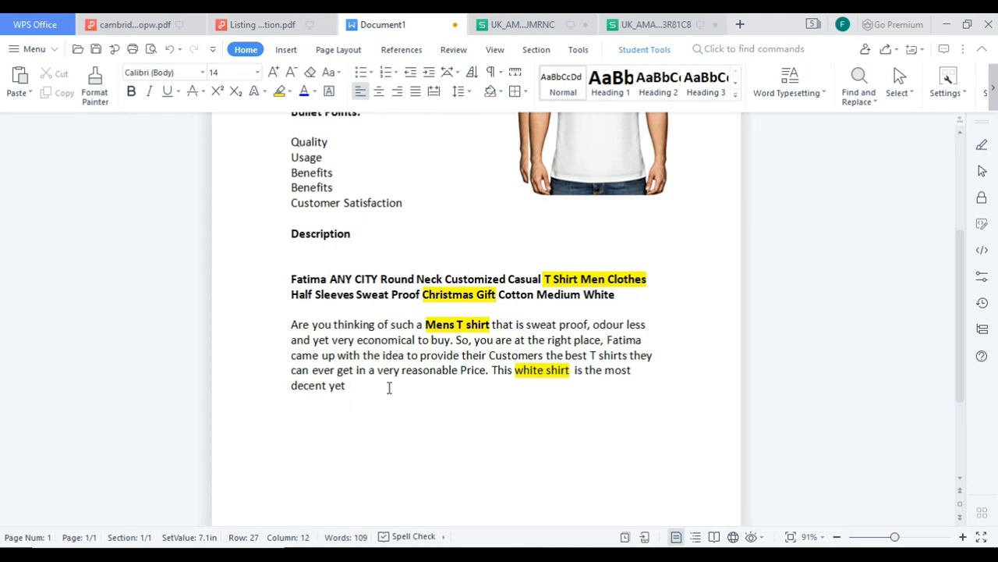
key("BackSpace")
key("BackSpace")
key("BackSpace")
key("BackSpace")
key("BackSpace")
key("BackSpace")
key("BackSpace")
key("BackSpace")
key("BackSpace")
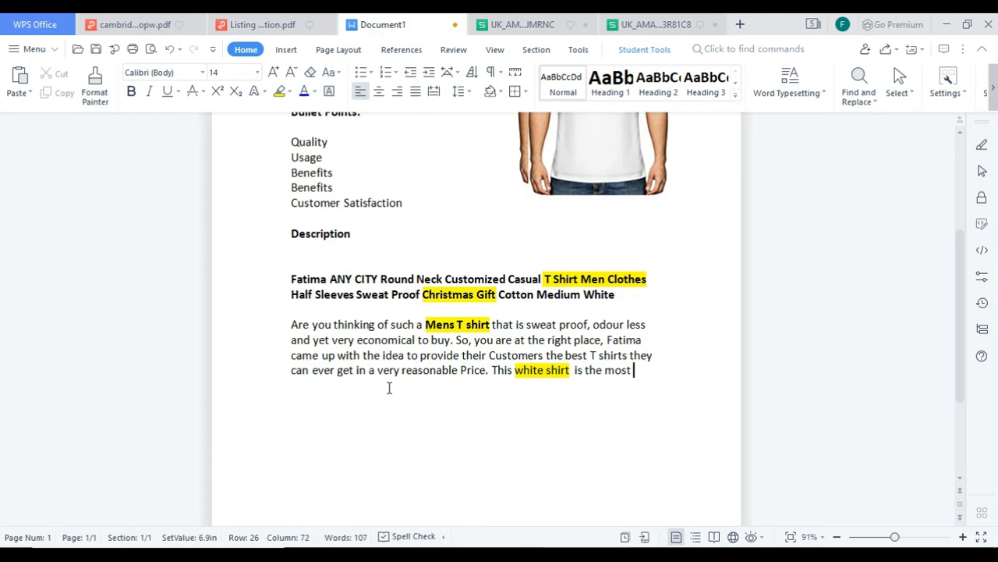
key("BackSpace")
key("BackSpace")
key("BackSpace")
key("BackSpace")
key("BackSpace")
key("BackSpace")
key("BackSpace")
key("BackSpace")
key("BackSpace")
key("BackSpace")
key("BackSpace")
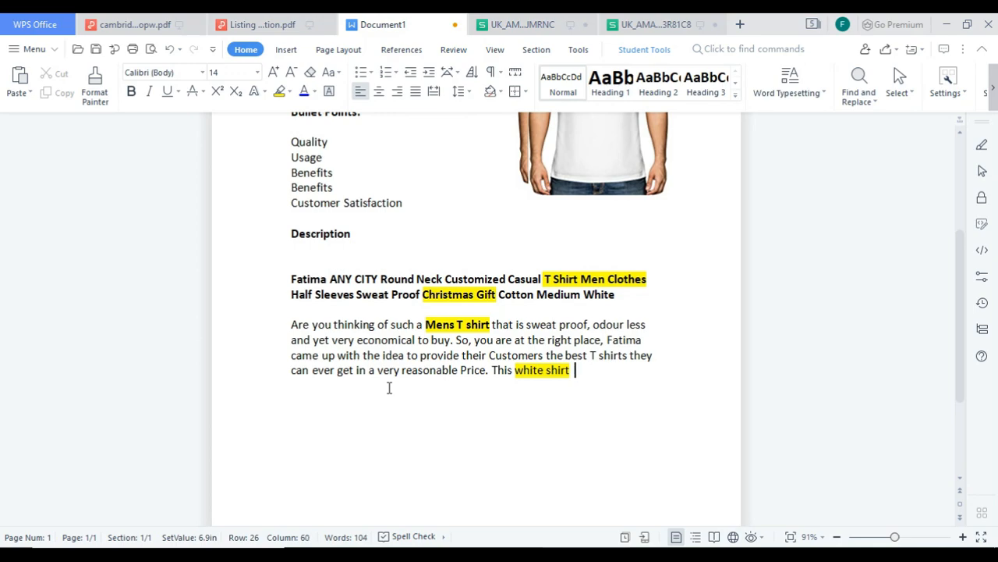
Complete the sentence after "white shirt" with "provides you a simple yet decent look.".
type("P")
key("BackSpace")
key("BackSpace")
key("BackSpace")
type("provides yiu")
type("ou a s")
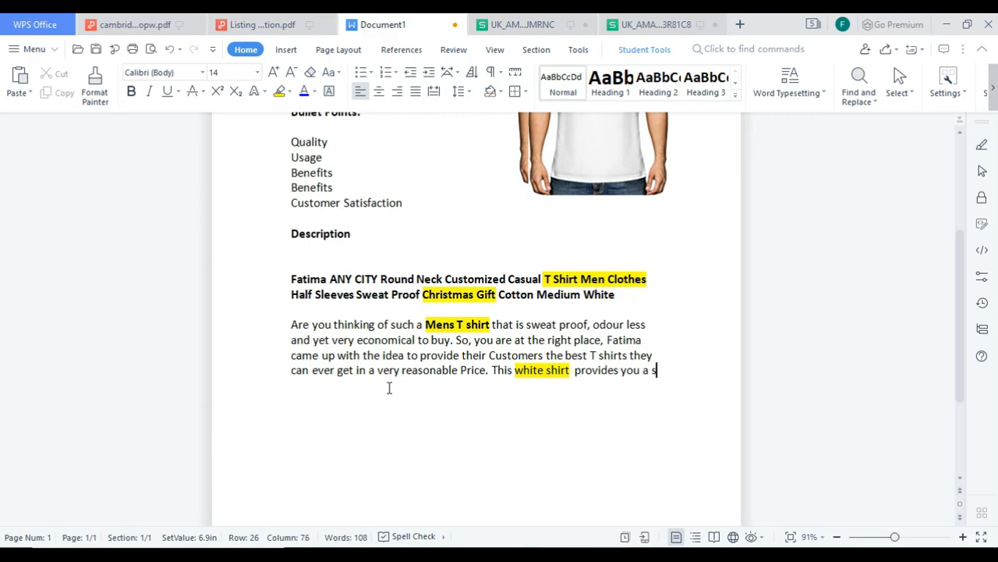
type("imple yet dec")
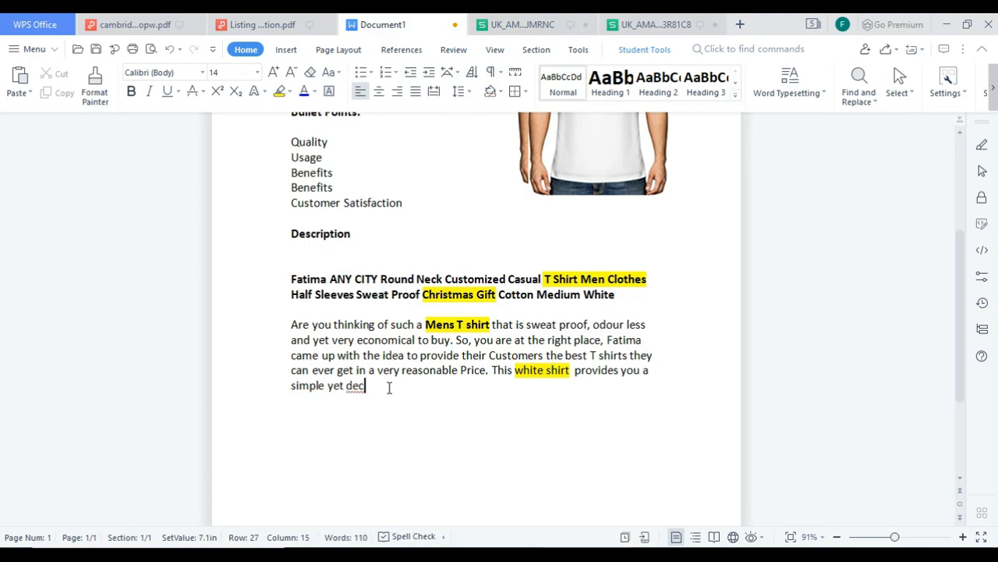
type("ent look.")
Make the highlighted keyword "white shirt" in the description bold.
right_click(554, 368)
left_click(507, 385)
left_click_drag(514, 370, 569, 372)
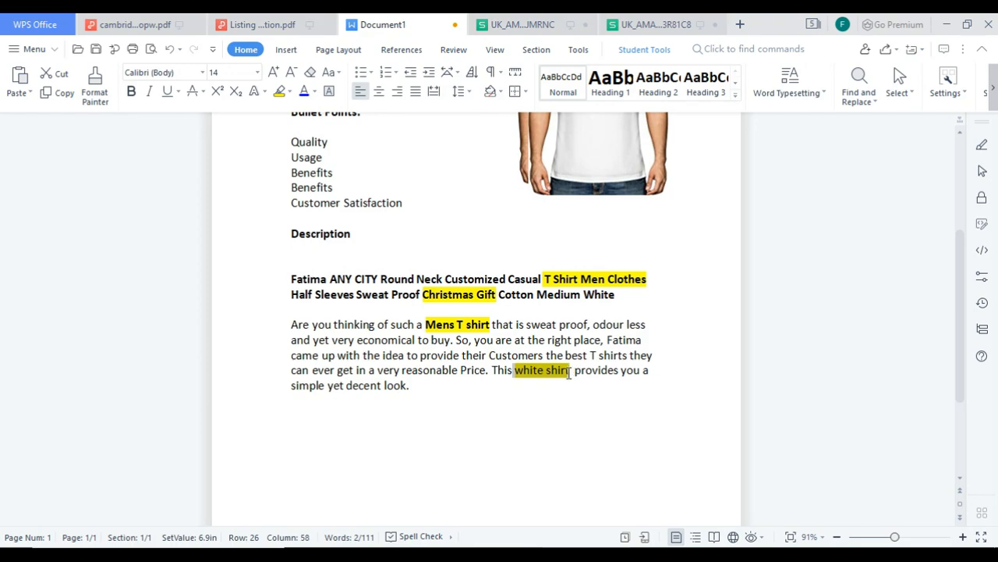
left_click(627, 357)
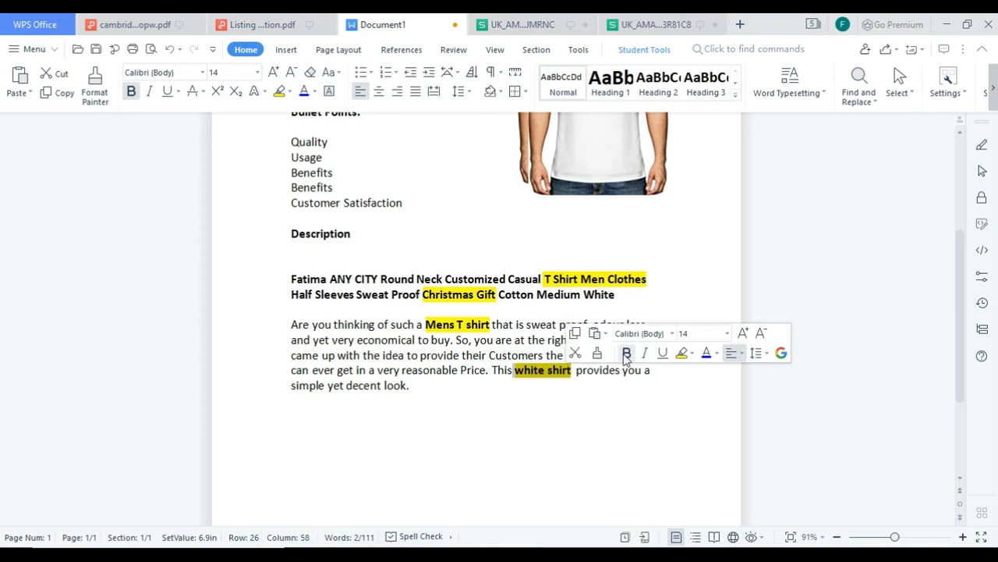
Add three line breaks after the description's last sentence.
left_click(438, 385)
key("Return")
key("Return")
key("Return")
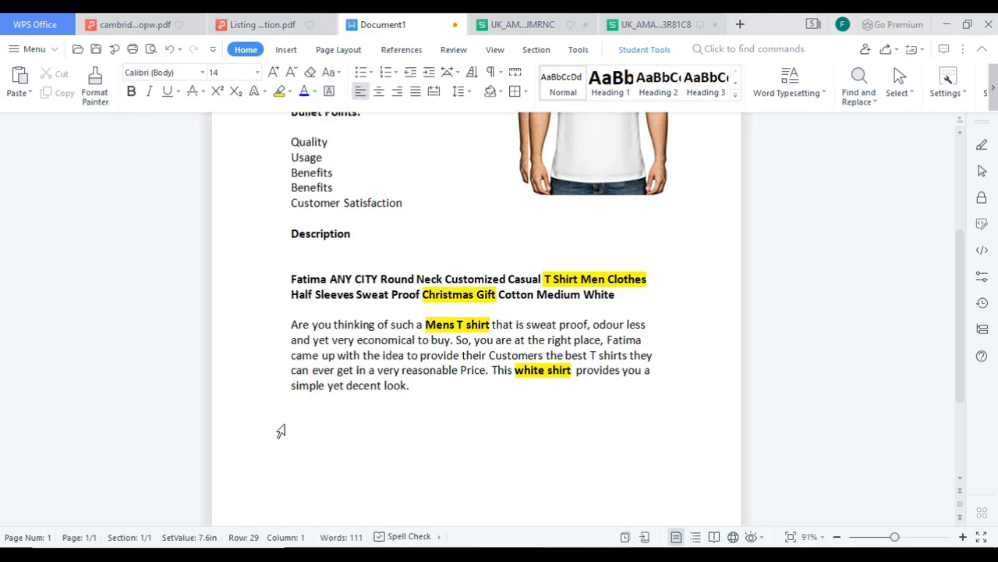
Copy the product title and the paragraph beneath the Description heading.
scroll(328, 457, "down", 1)
scroll(329, 454, "up", 1)
scroll(329, 453, "up", 1)
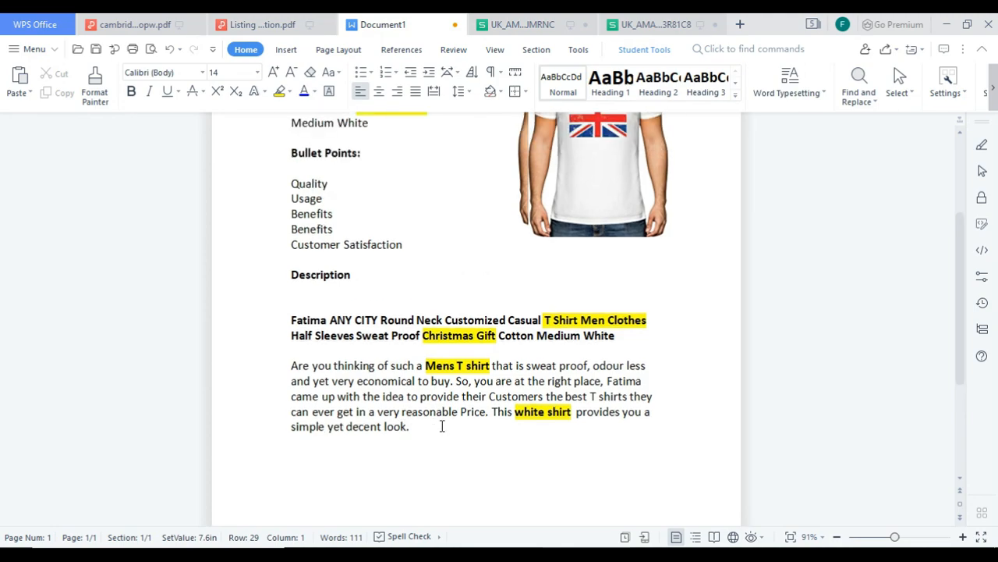
left_click_drag(409, 429, 290, 305)
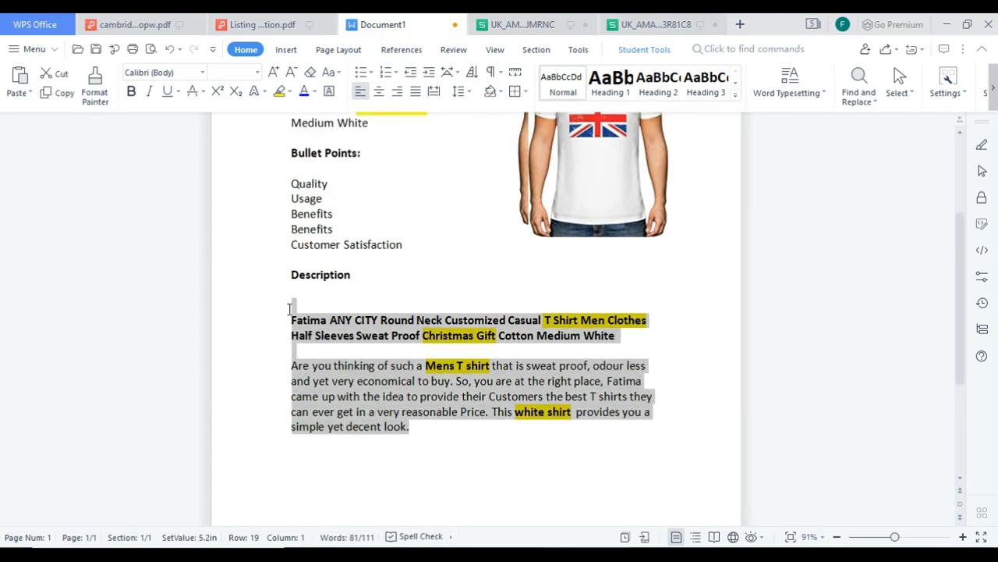
right_click(337, 337)
left_click(412, 94)
Switch to Chrome and search the web in a new tab for "amazon seller app for html description".
key("alt+Tab")
left_click(816, 26)
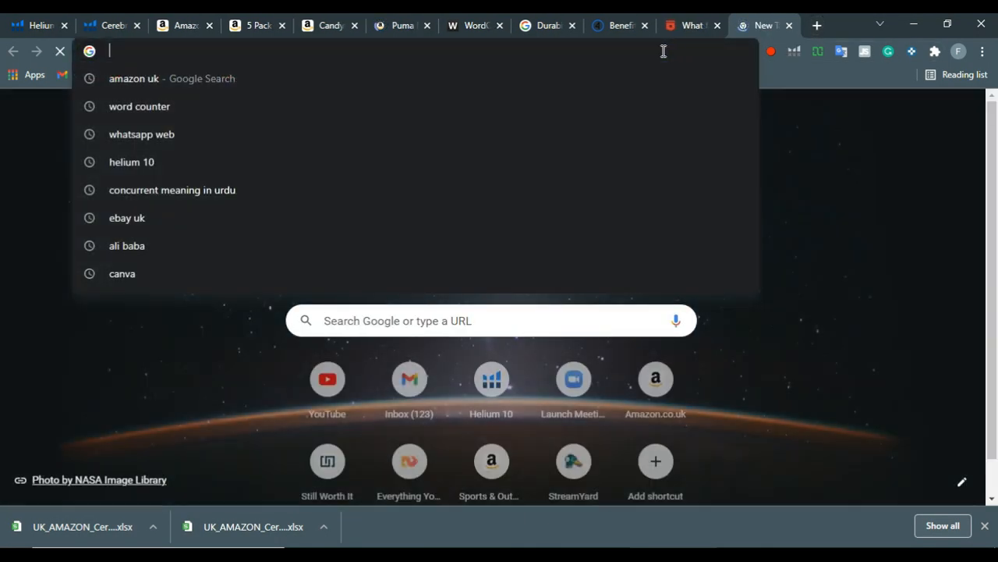
type("am")
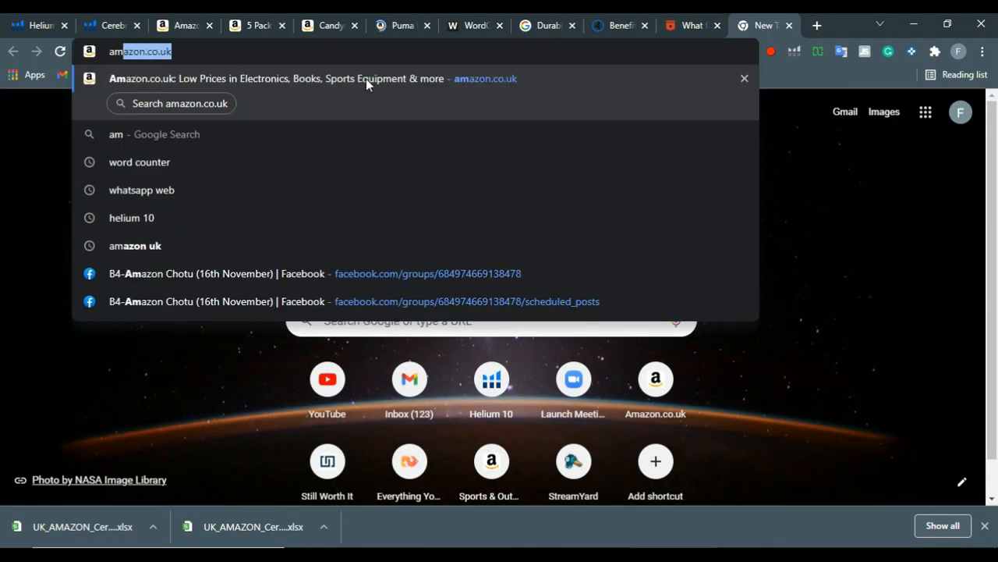
type("azon seller ")
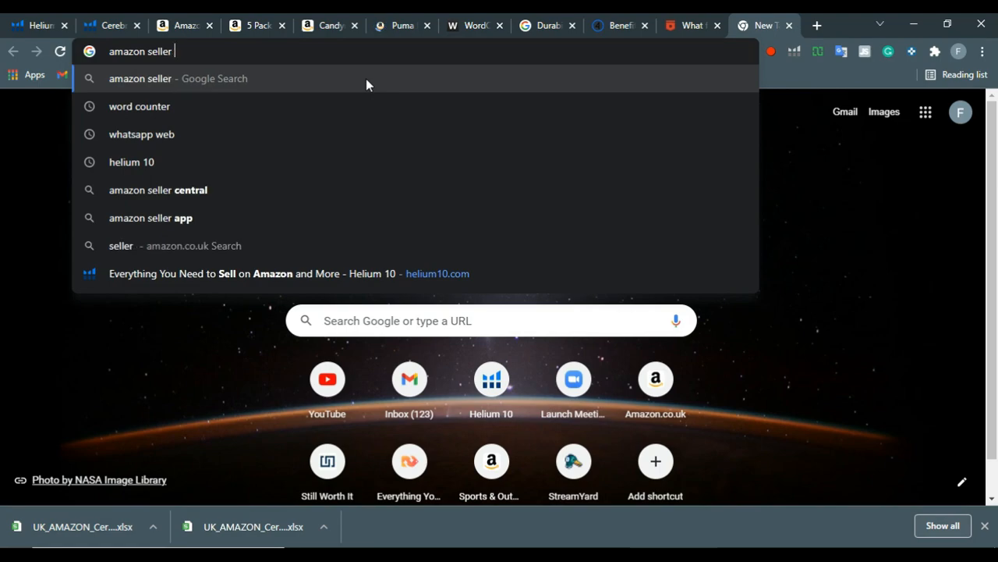
type("ap for")
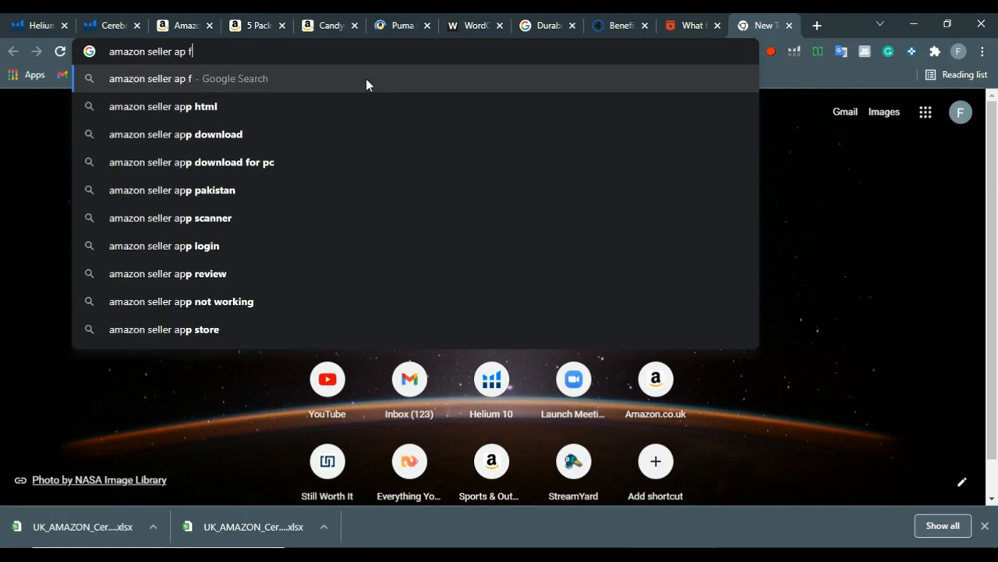
key("BackSpace")
key("BackSpace")
key("BackSpace")
key("BackSpace")
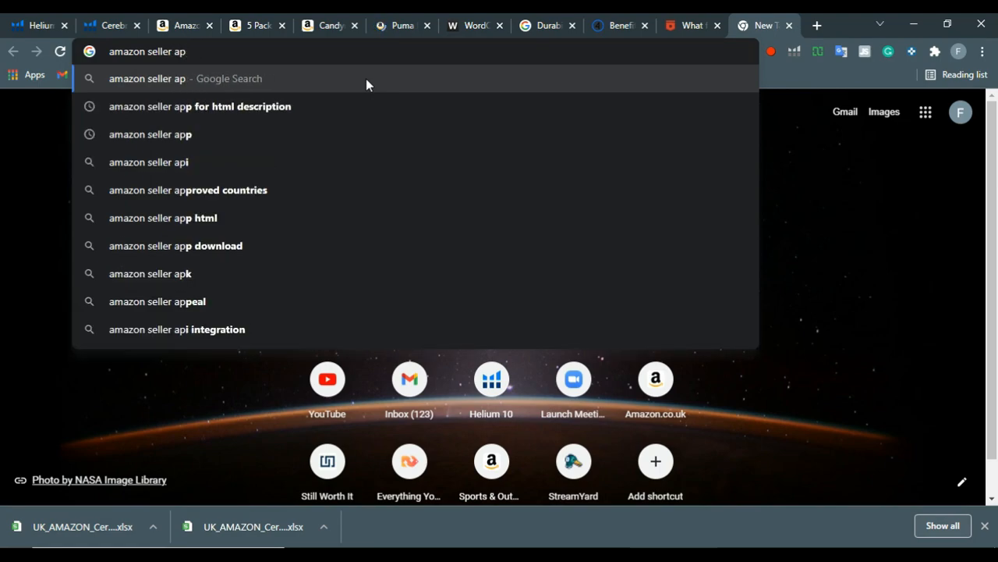
type("p for de")
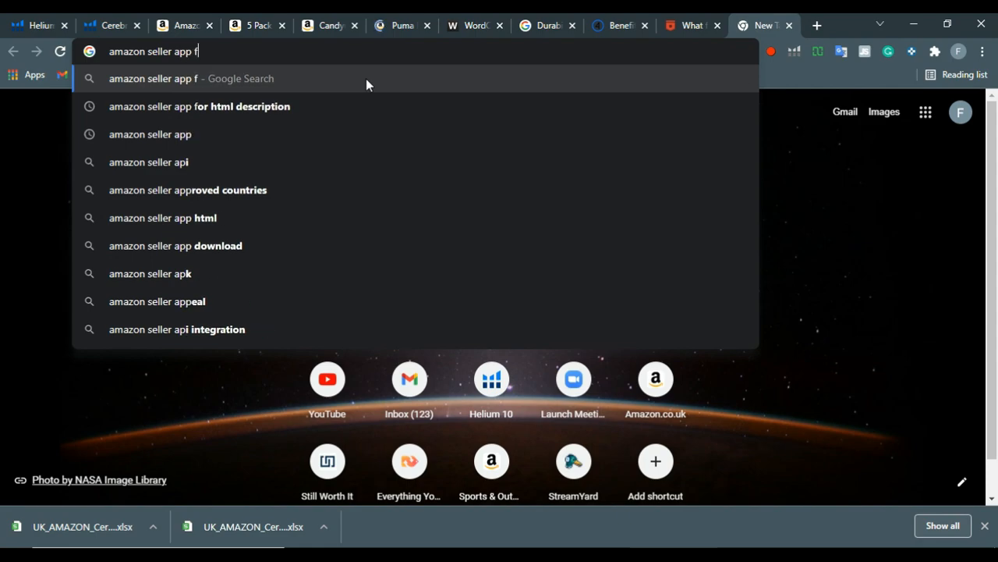
key("BackSpace")
key("BackSpace")
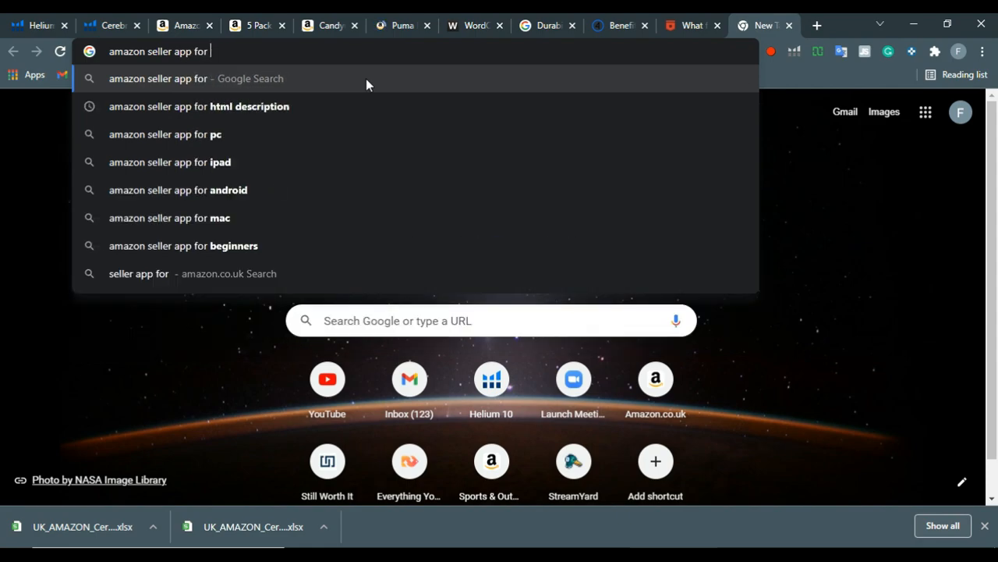
type("html")
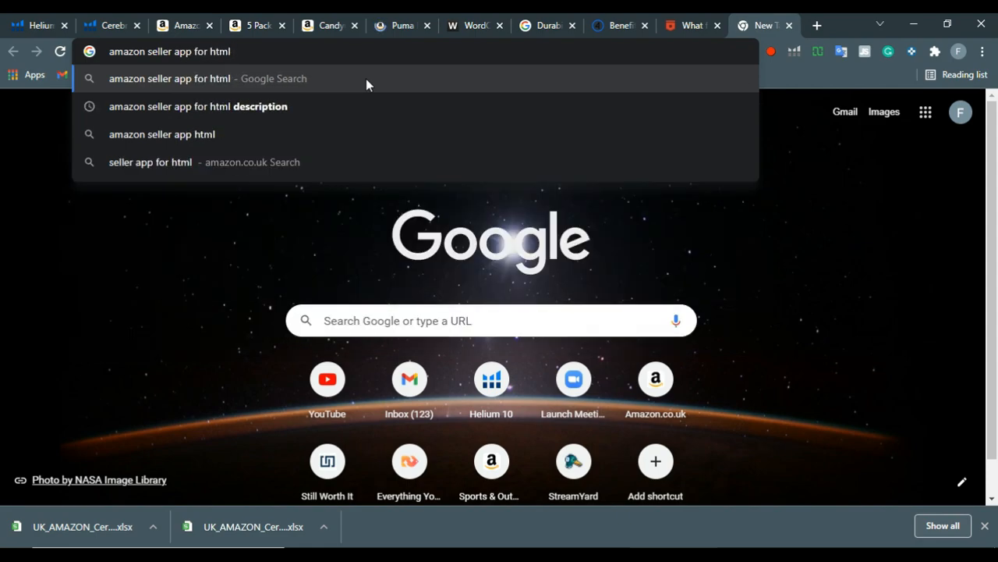
key("Down")
key("Return")
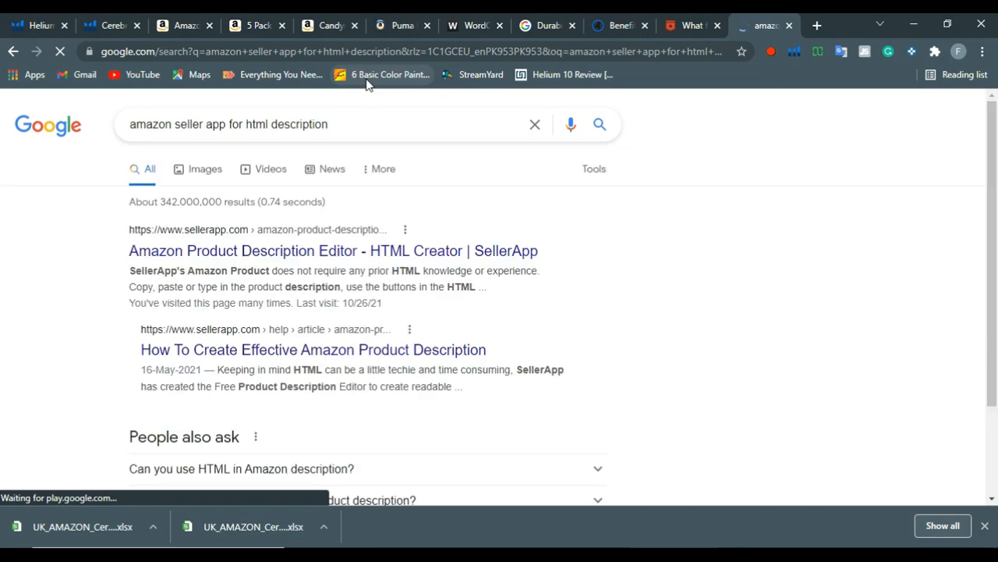
Open SellerApp's Amazon Product Description Editor from the search results and go to its description editor.
left_click(305, 260)
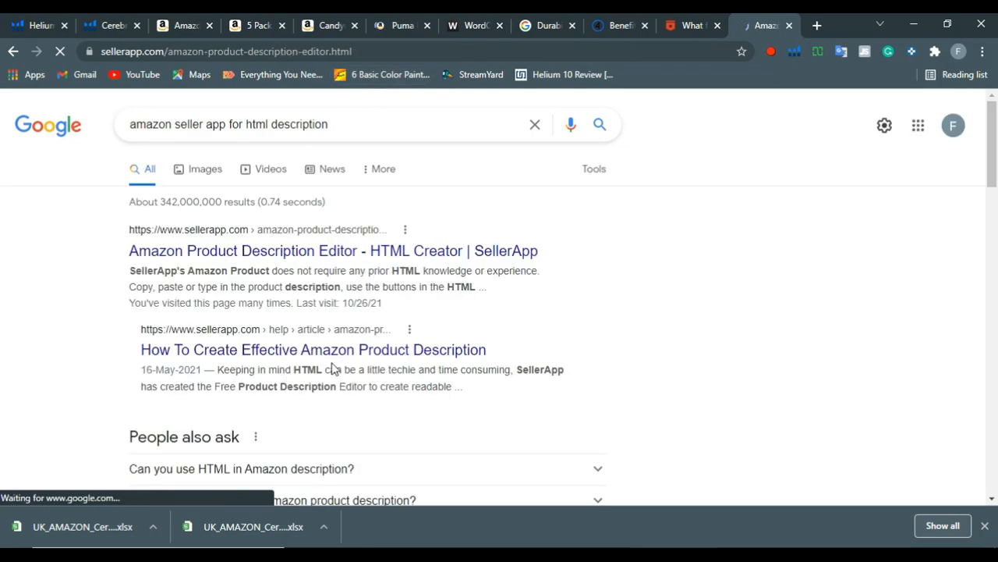
scroll(611, 387, "down", 1)
scroll(610, 387, "down", 15)
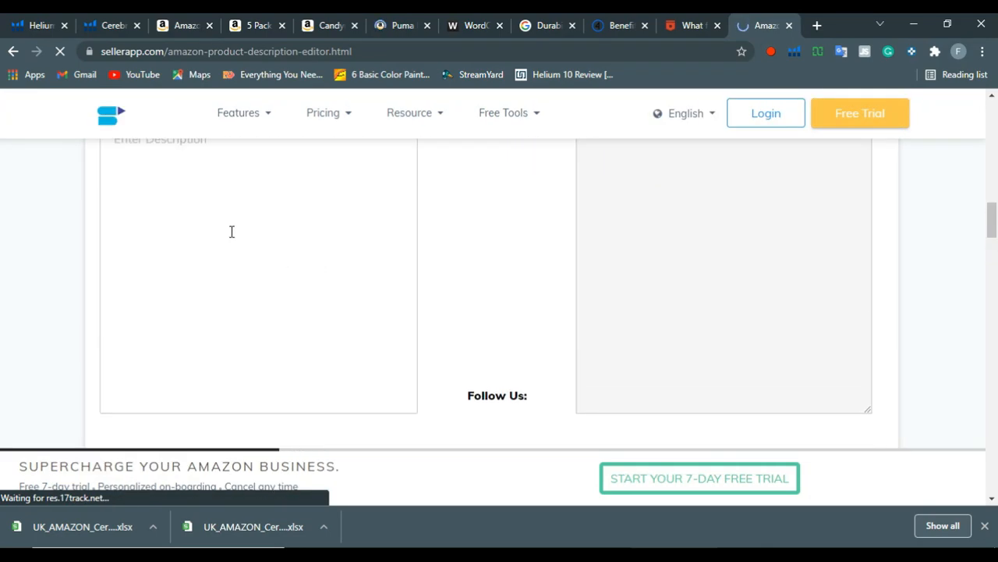
Copy the selected title and description paragraph from the WPS document and paste them as plain text into SellerApp's description editor.
right_click(181, 296)
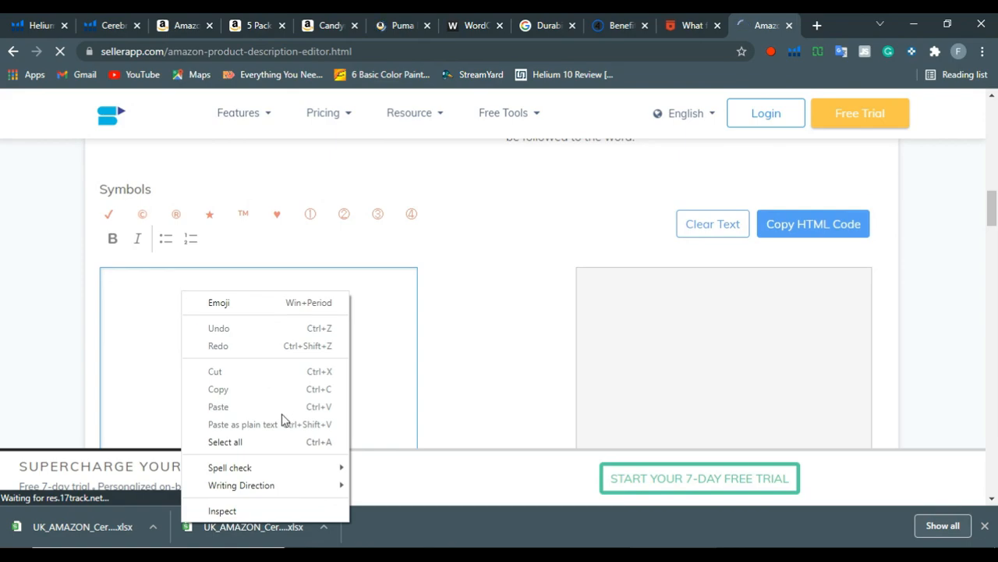
left_click(171, 310)
right_click(150, 297)
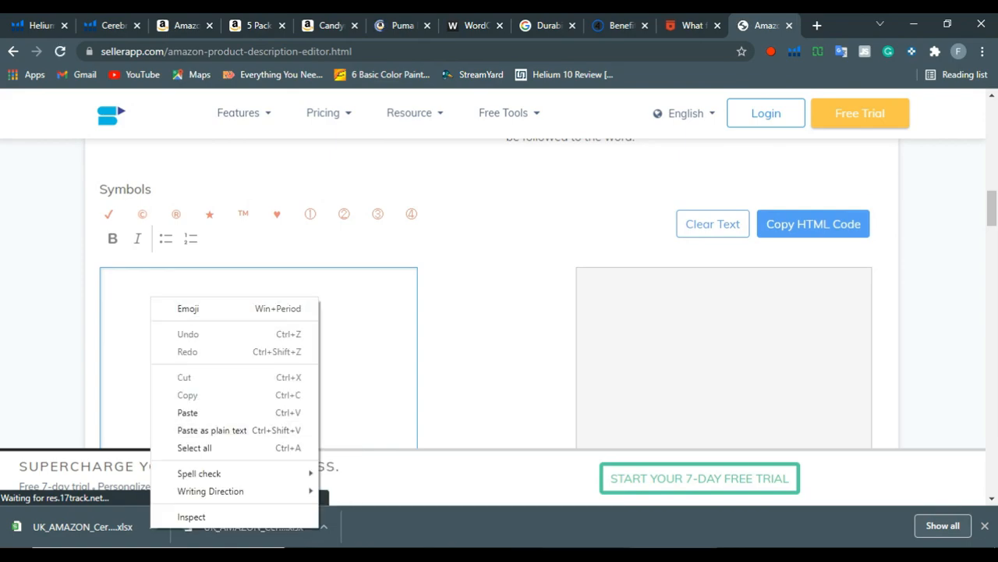
key("alt+Tab")
right_click(401, 390)
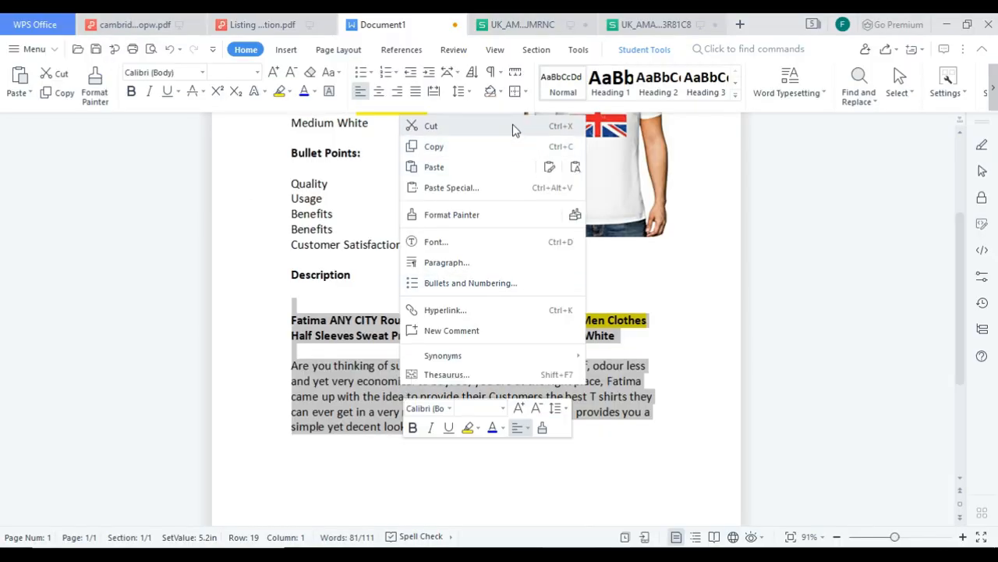
left_click(452, 146)
key("alt+Tab")
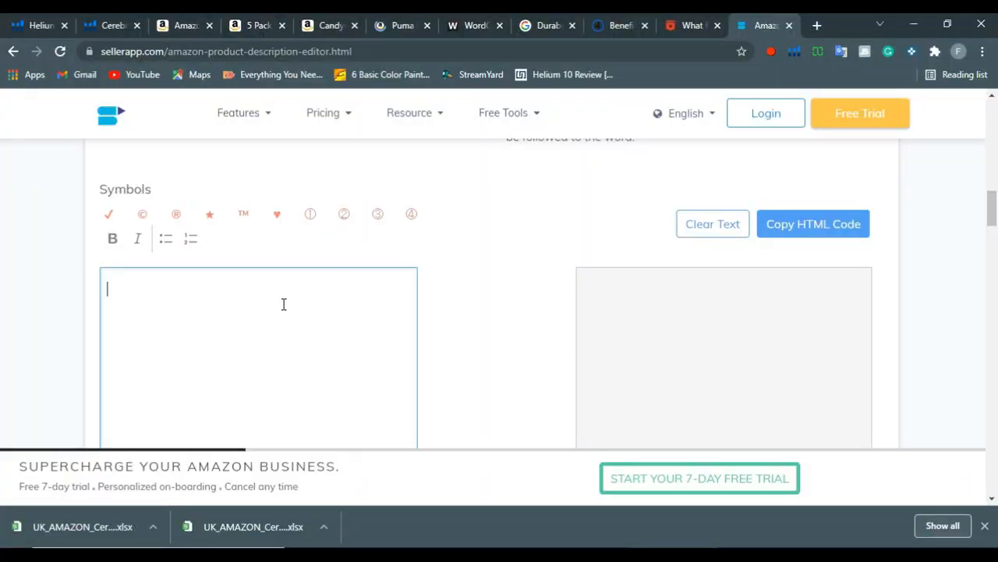
right_click(283, 303)
left_click(345, 437)
scroll(301, 389, "down", 1)
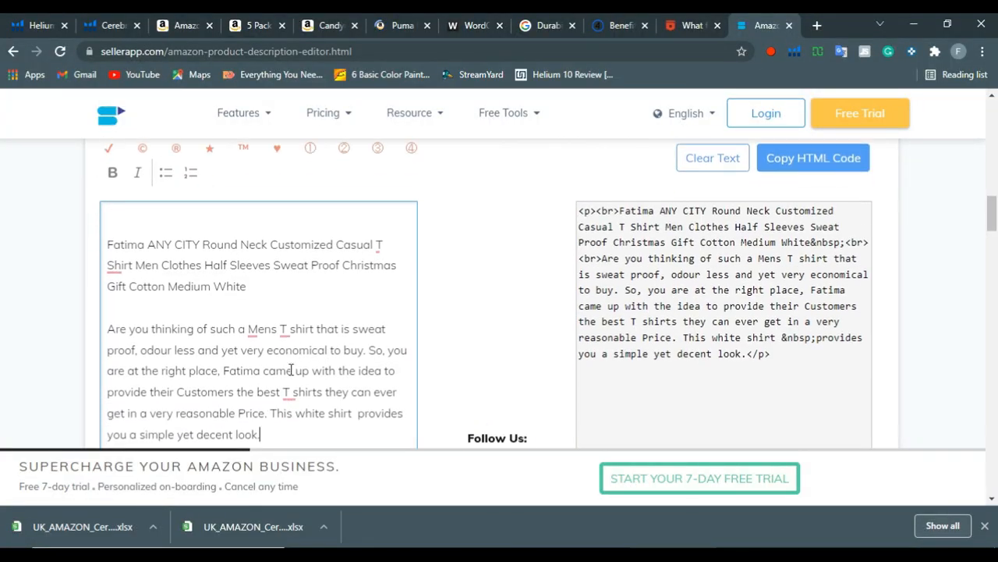
Remove the blank line above the product title in the editor and make the whole title bold.
scroll(286, 365, "up", 1)
left_click(109, 294)
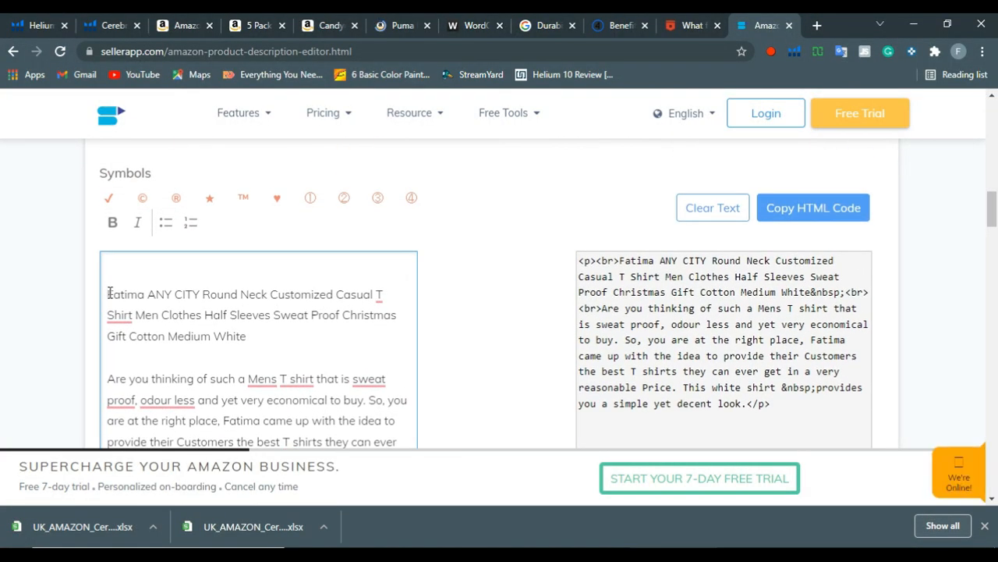
key("BackSpace")
left_click_drag(297, 309, 100, 270)
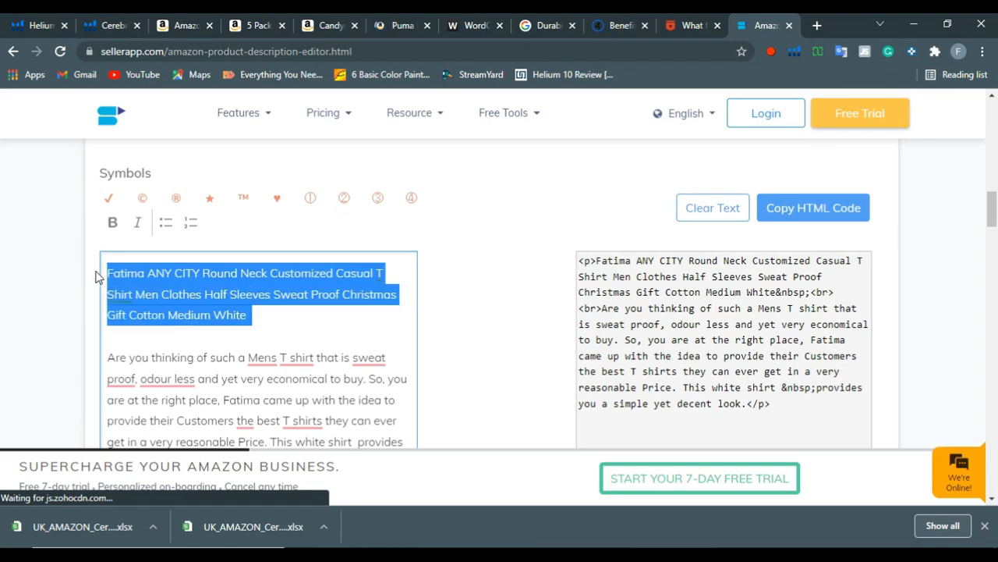
left_click(112, 222)
scroll(377, 375, "down", 2)
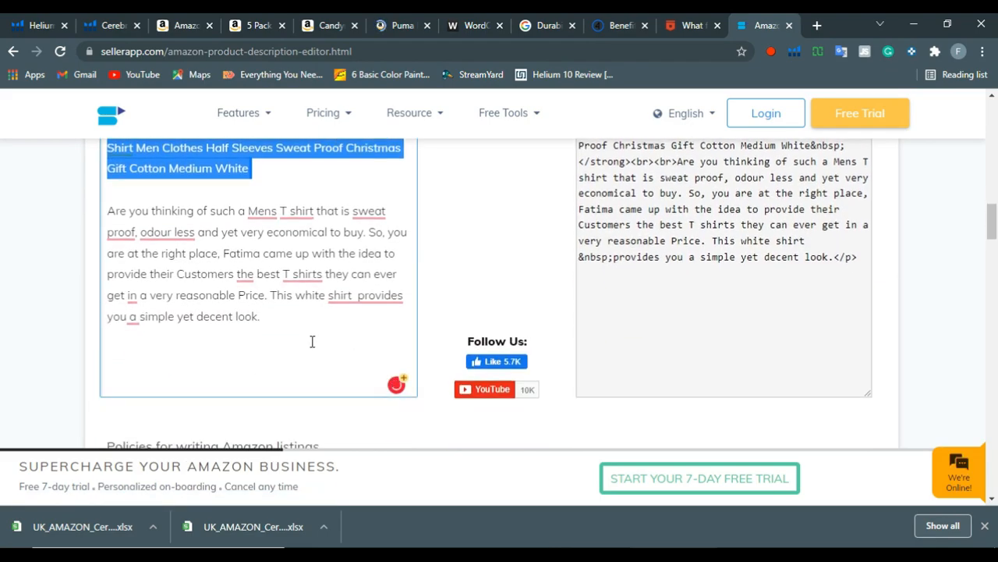
scroll(285, 311, "up", 2)
scroll(276, 310, "down", 1)
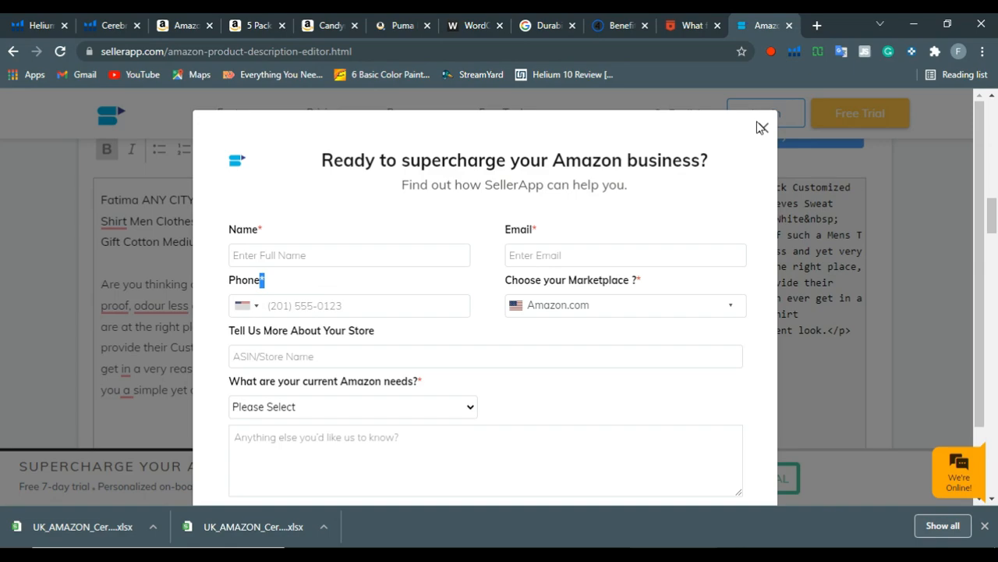
Close the pop-up form and make "Mens T shirt", "sweat proof", "odour less" and "economical" bold in the description.
left_click(760, 127)
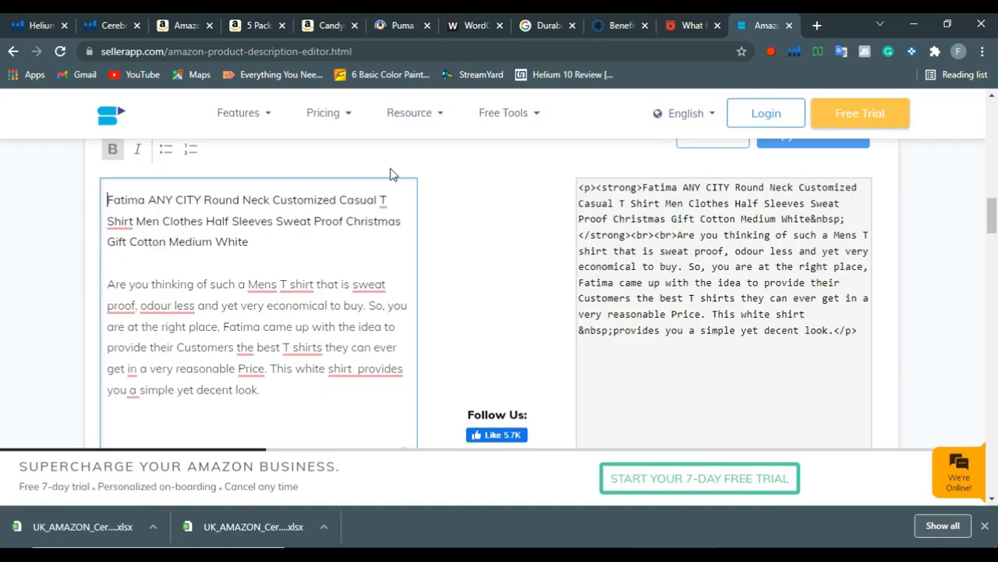
left_click_drag(248, 286, 145, 312)
left_click(110, 151)
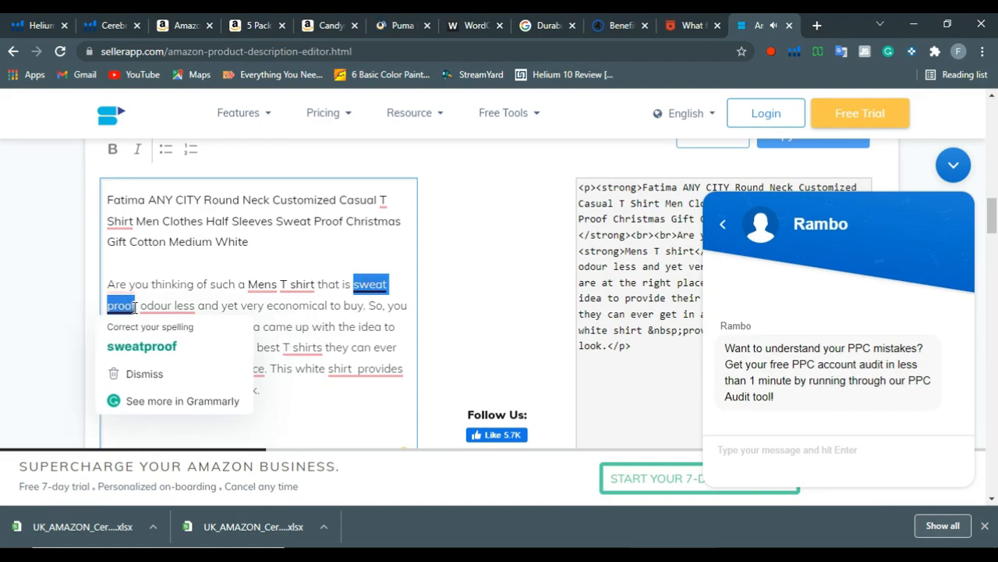
left_click(110, 150)
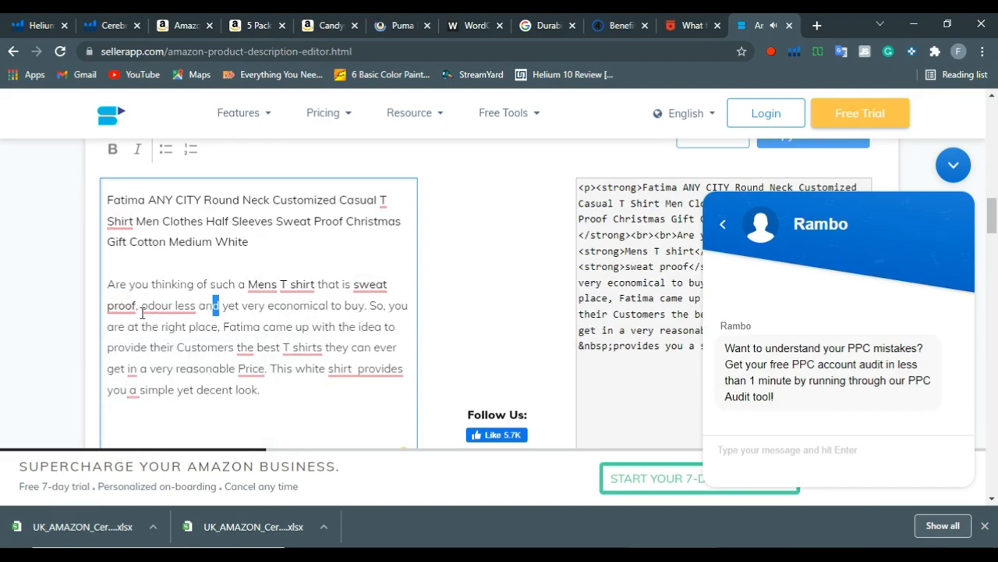
left_click_drag(141, 311, 198, 312)
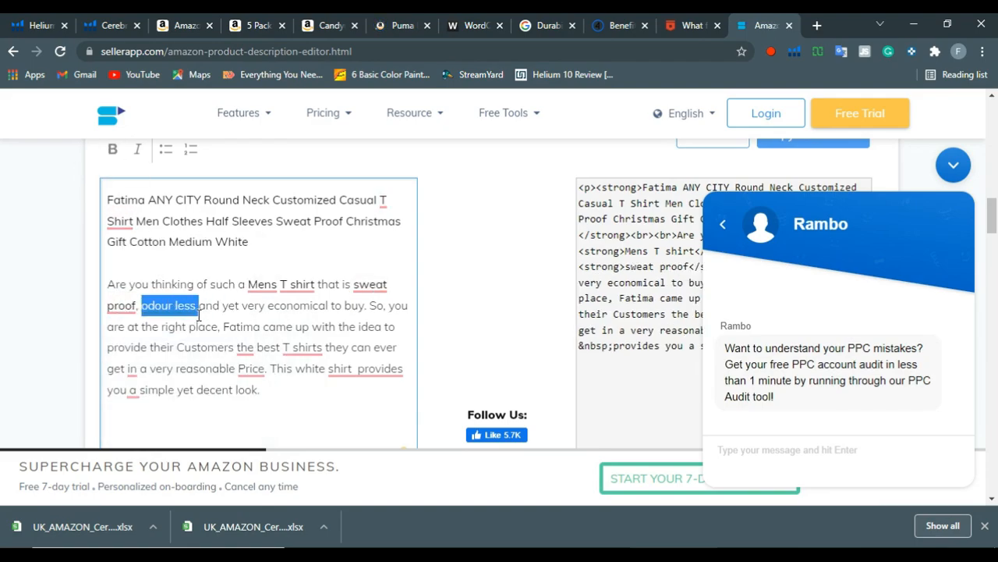
left_click(111, 149)
double_click(274, 305)
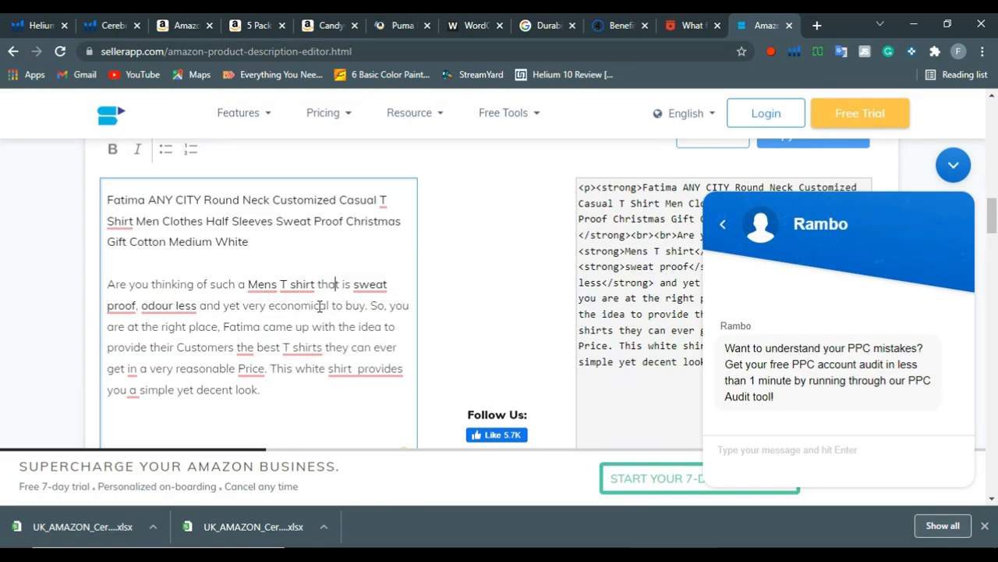
left_click_drag(329, 307, 268, 307)
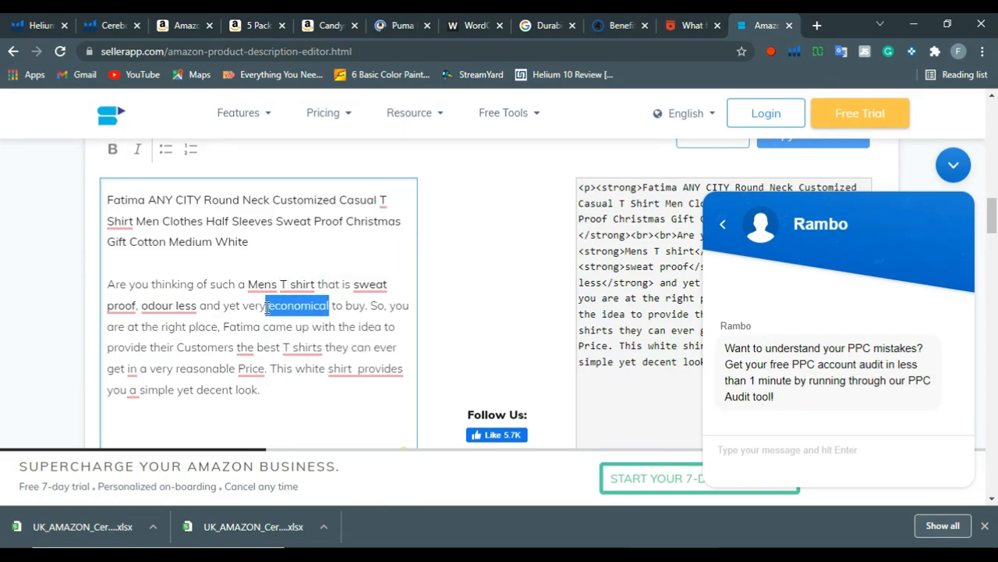
left_click(113, 148)
left_click(279, 287)
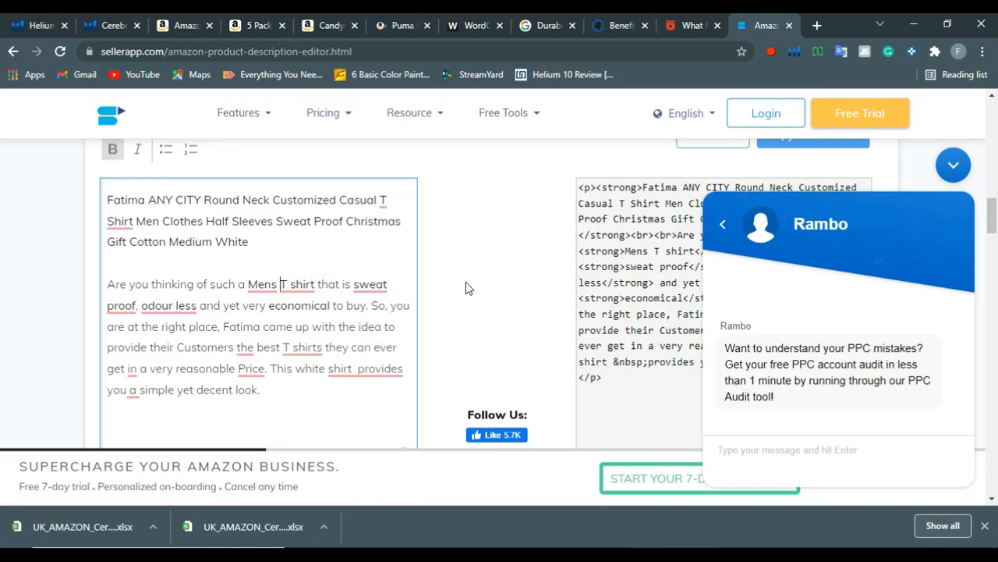
Dismiss the chat window and copy the generated HTML code of the description.
left_click(953, 164)
scroll(910, 258, "up", 1)
scroll(716, 275, "down", 1)
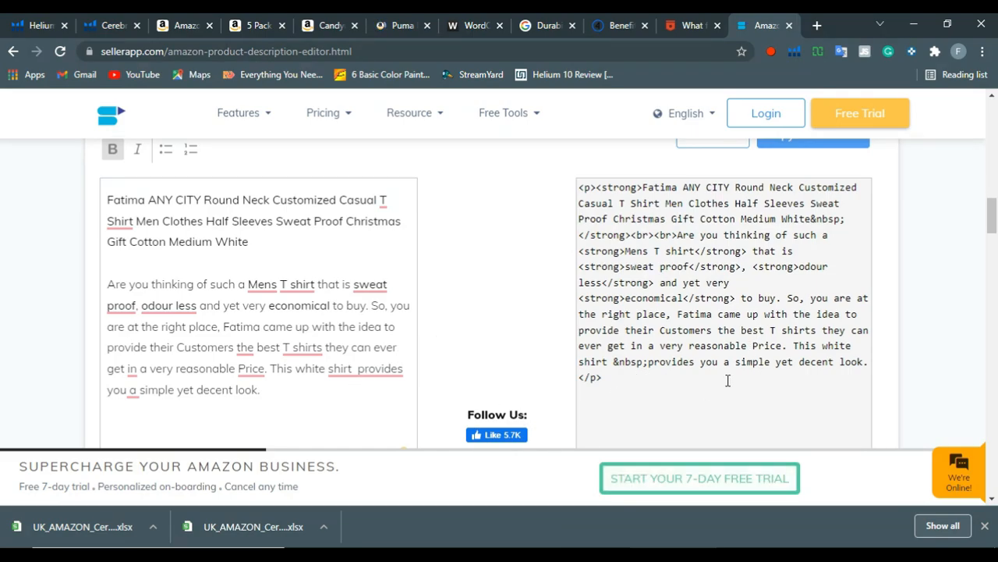
scroll(728, 380, "up", 1)
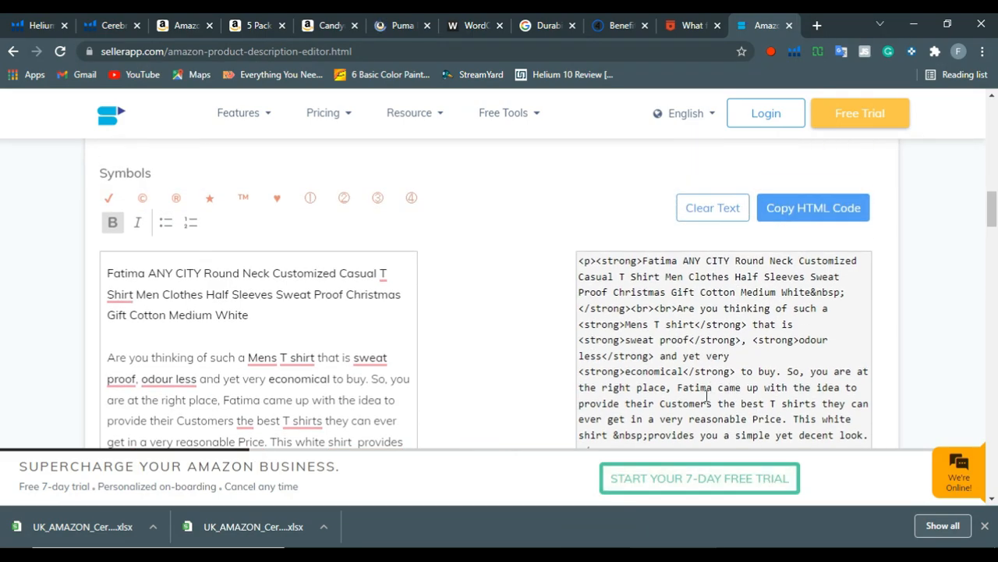
scroll(738, 387, "down", 1)
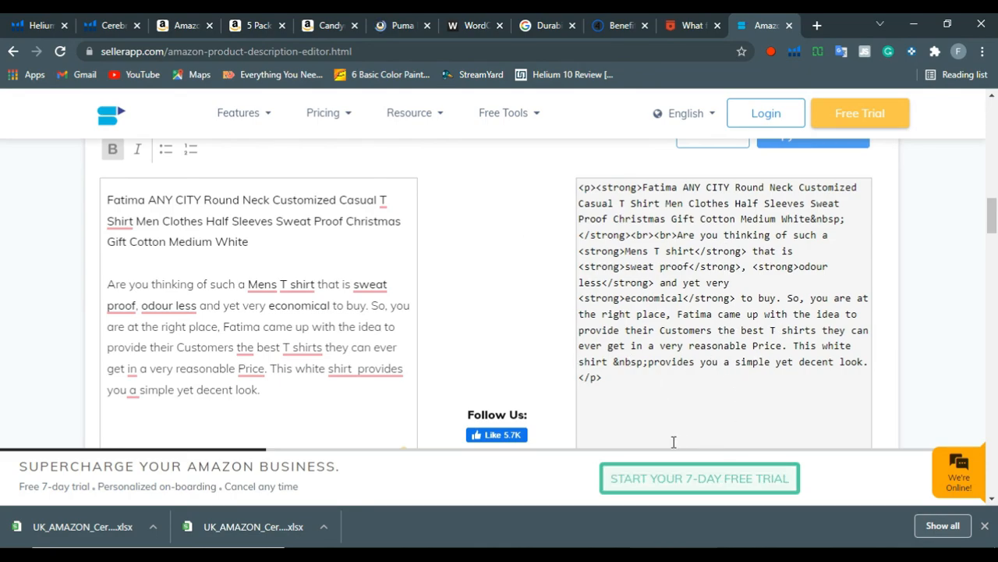
scroll(675, 442, "up", 1)
left_click(821, 224)
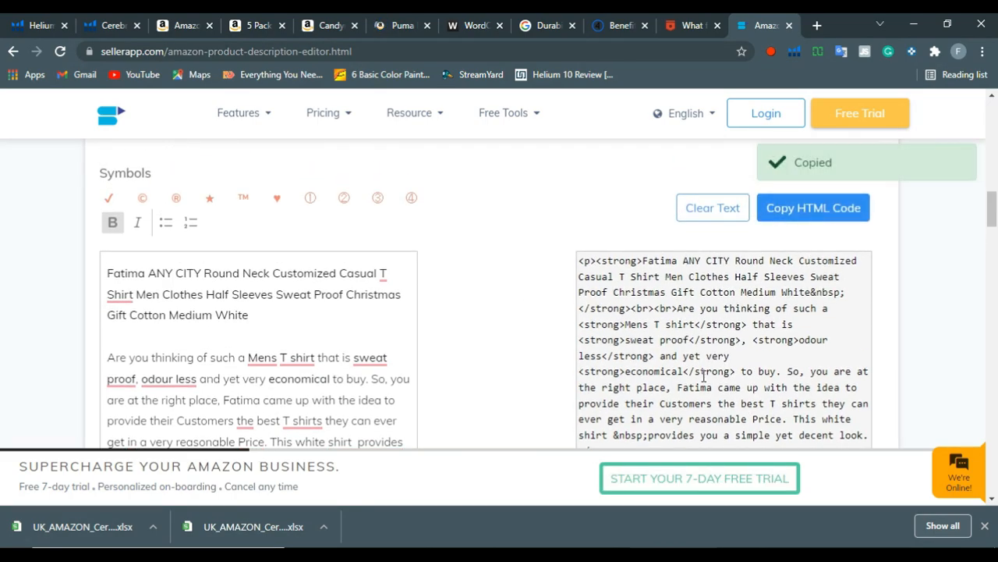
Switch to the WPS document, paste the HTML code beneath the description paragraph, and select the pasted code.
left_click(580, 554)
scroll(388, 422, "down", 1)
left_click(423, 363)
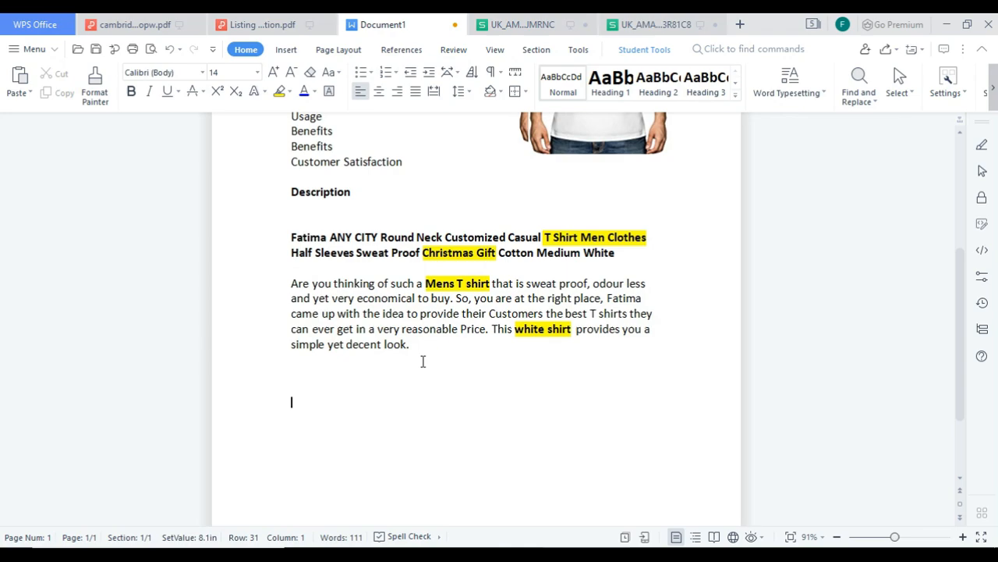
left_click(397, 394)
right_click(295, 374)
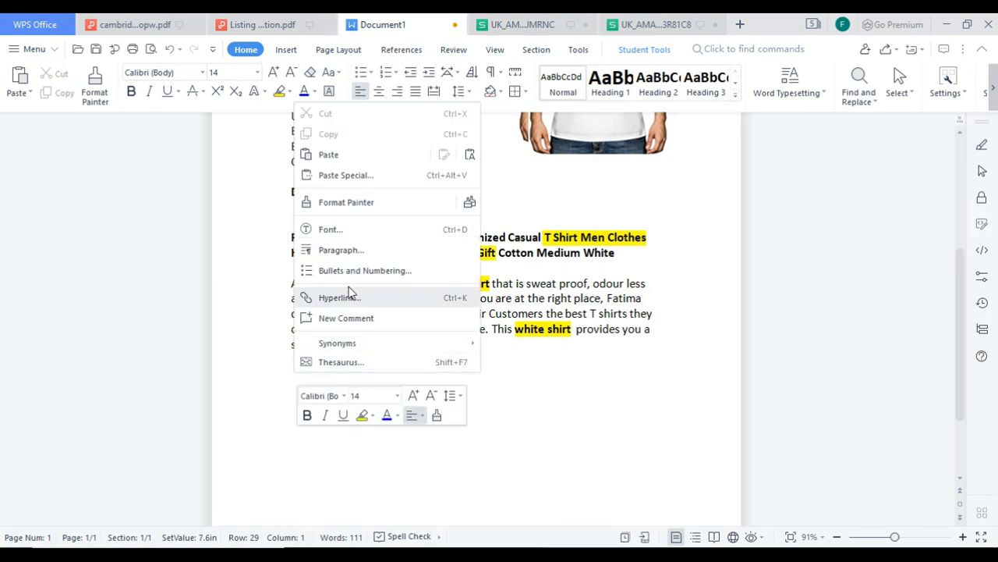
left_click(397, 154)
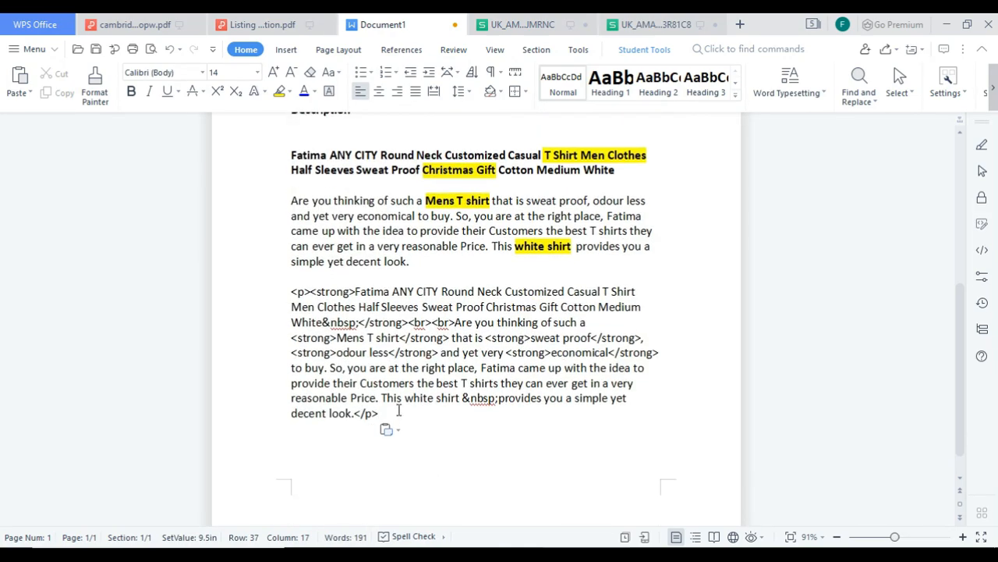
left_click_drag(380, 413, 291, 291)
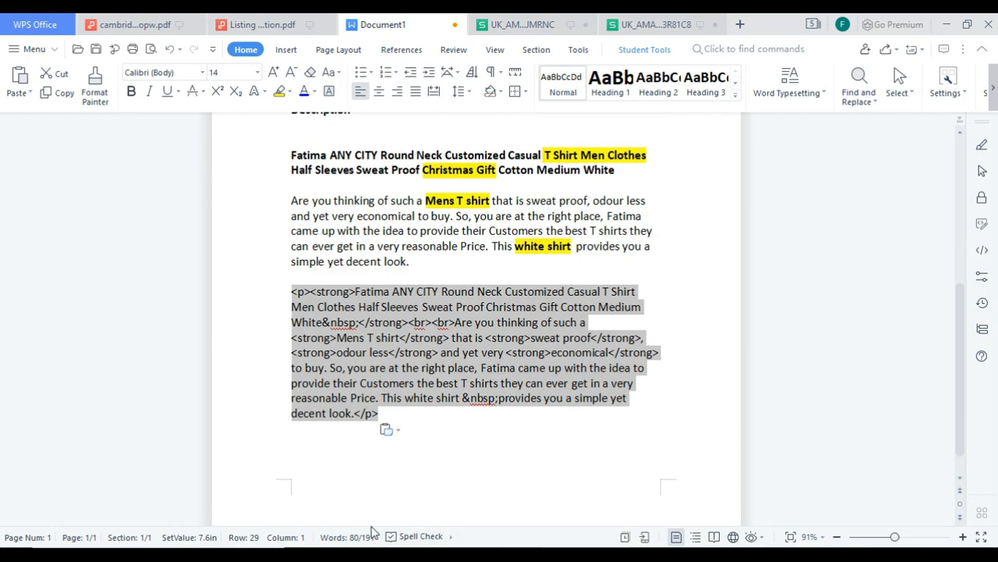
Review the pasted HTML code together with the title, bullet points and description above it.
left_click(476, 475)
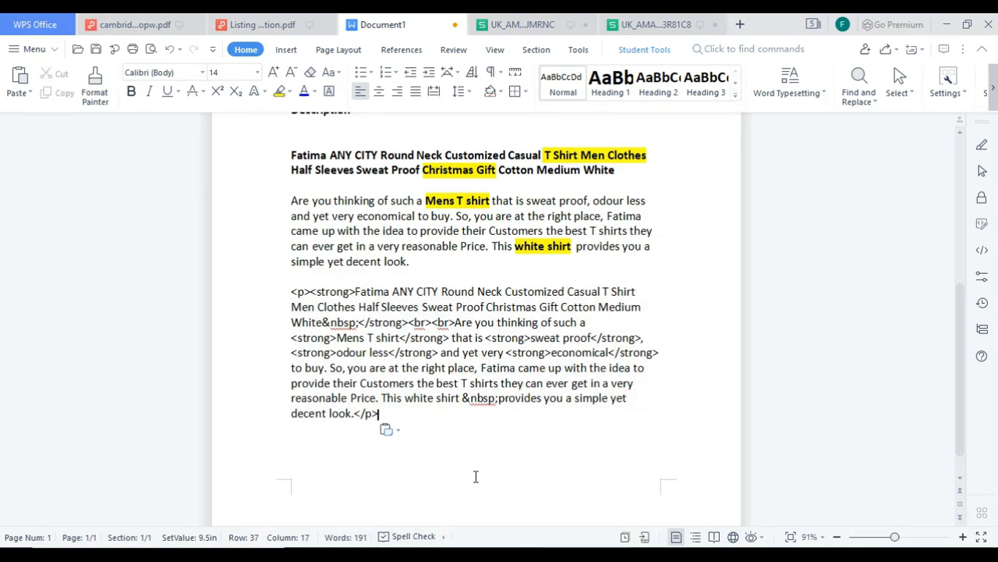
left_click_drag(478, 418, 287, 292)
left_click(493, 473)
scroll(674, 455, "up", 1)
scroll(488, 507, "up", 5)
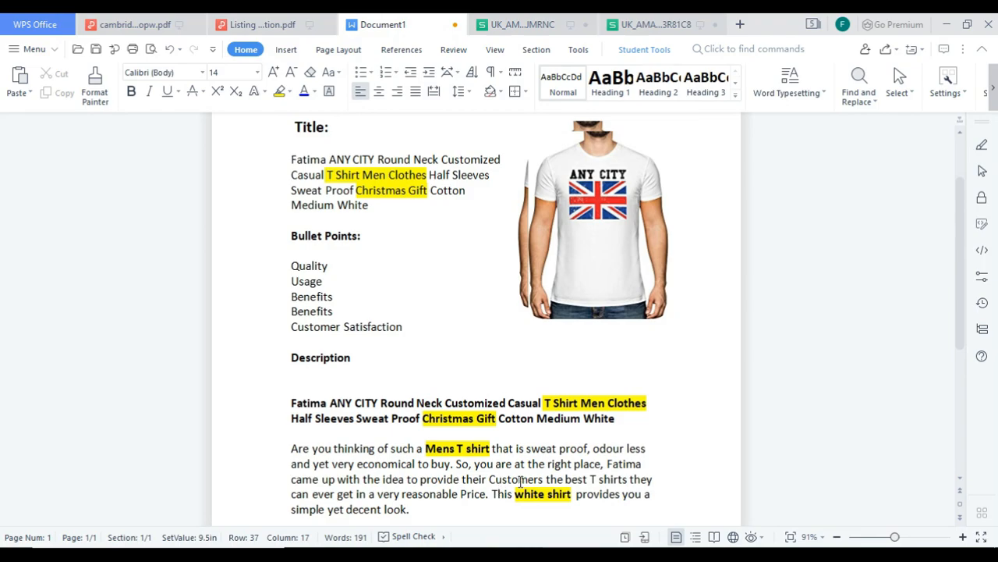
scroll(520, 480, "down", 6)
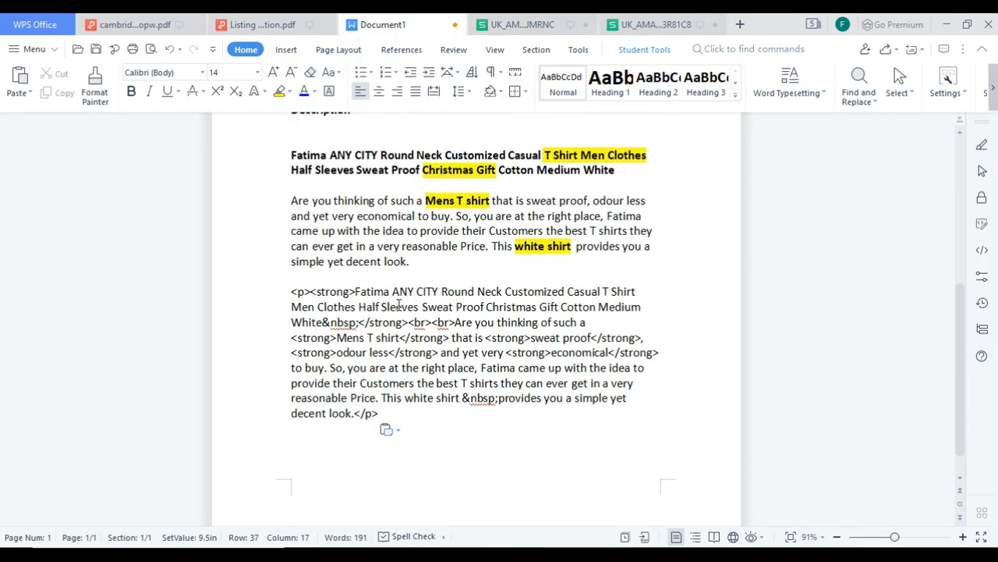
scroll(398, 304, "down", 1)
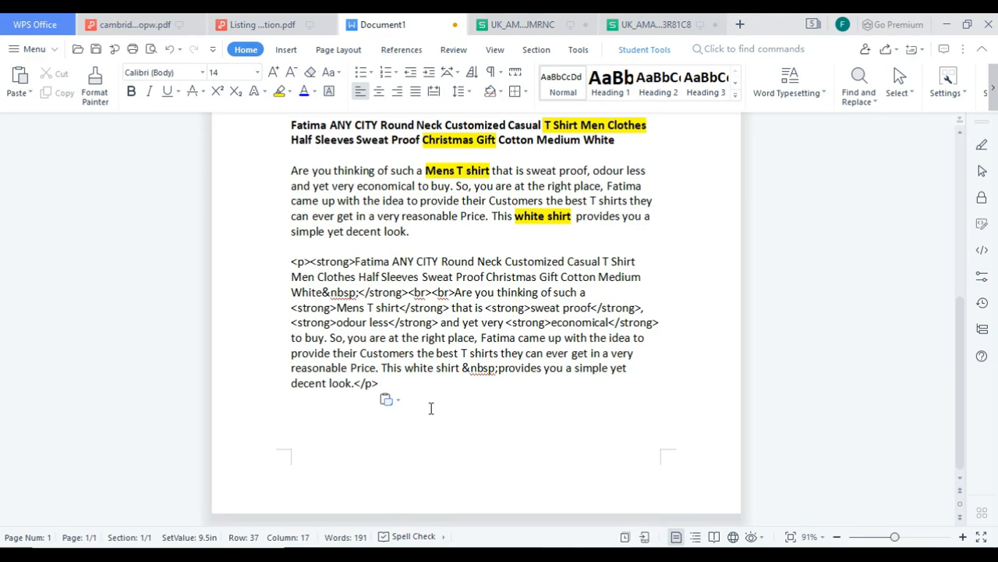
Add the line "Backend Keywords:" a few lines beneath the pasted HTML code.
key("Return")
key("Return")
key("Return")
type("Bac")
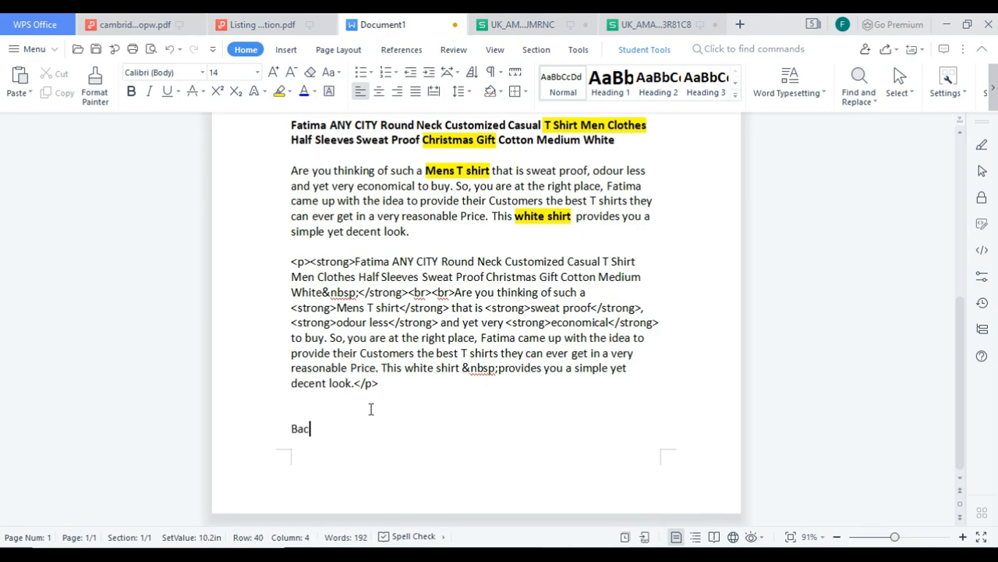
type("kend")
type("Keywor")
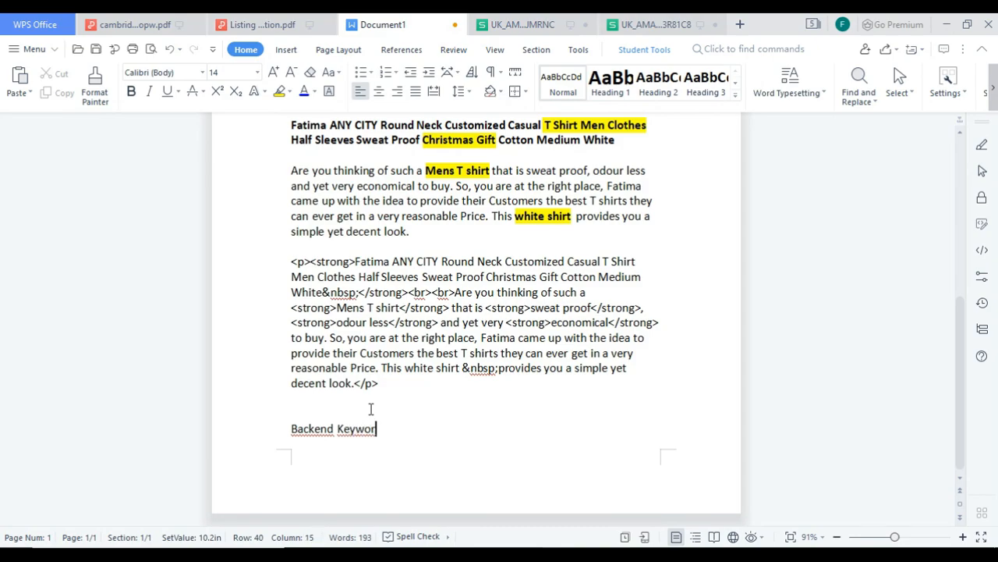
type("ds:")
key("Return")
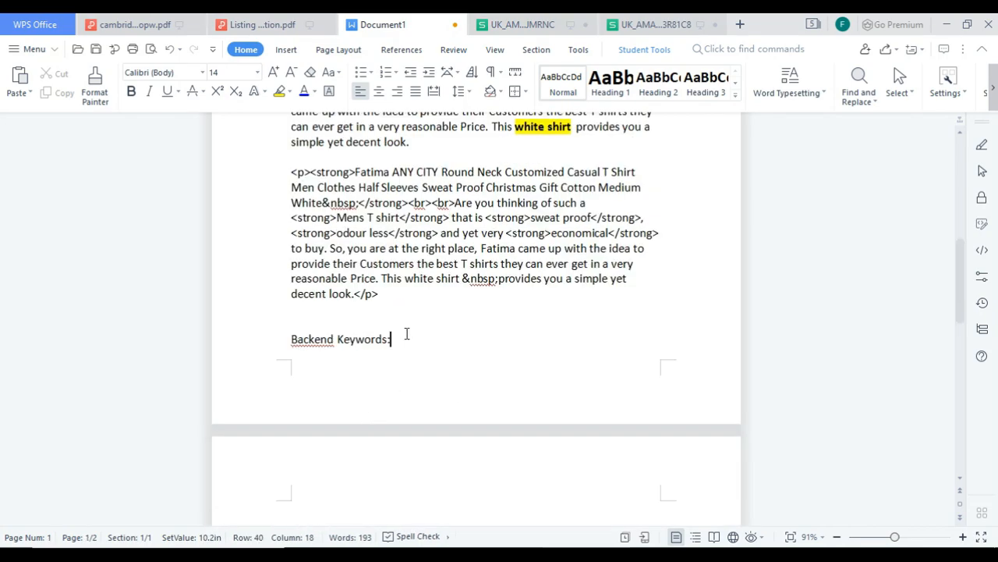
Insert a page break above "Backend Keywords:" to move it to a new page.
left_click_drag(405, 338, 290, 339)
left_click(297, 328)
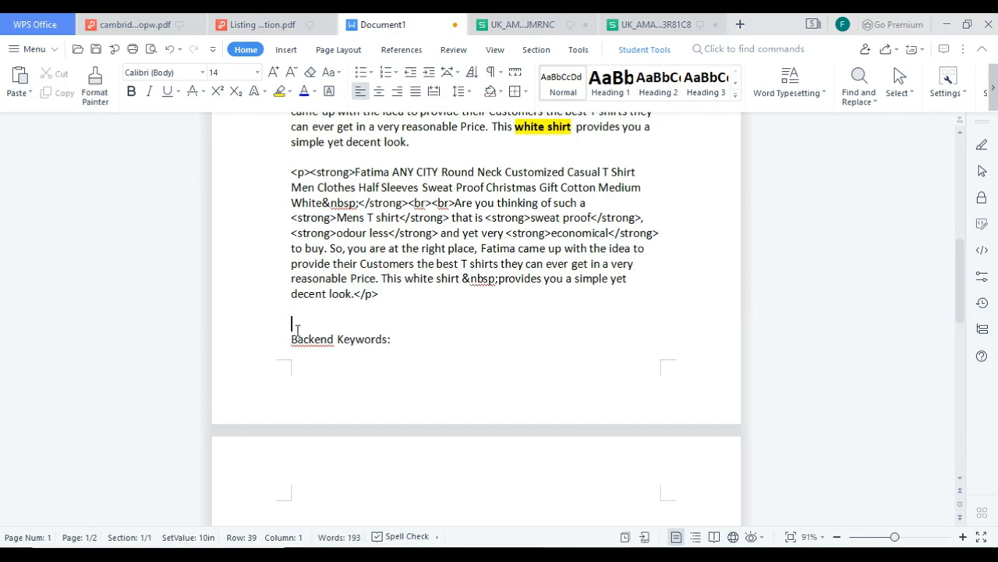
key("ctrl+Return")
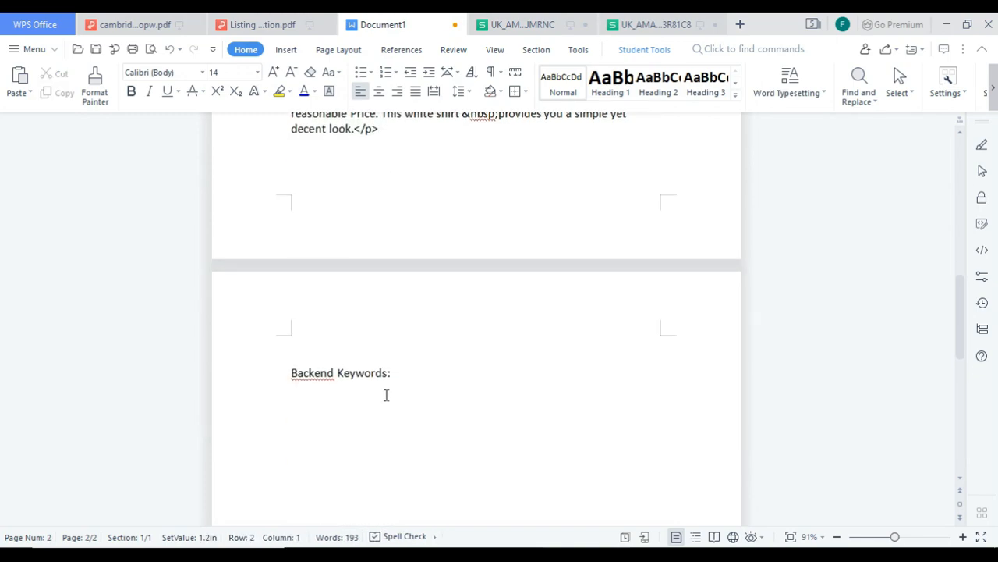
Make the "Backend Keywords:" heading bold, enlarge it to 20 pt, and add blank lines beneath it.
left_click_drag(399, 373, 285, 371)
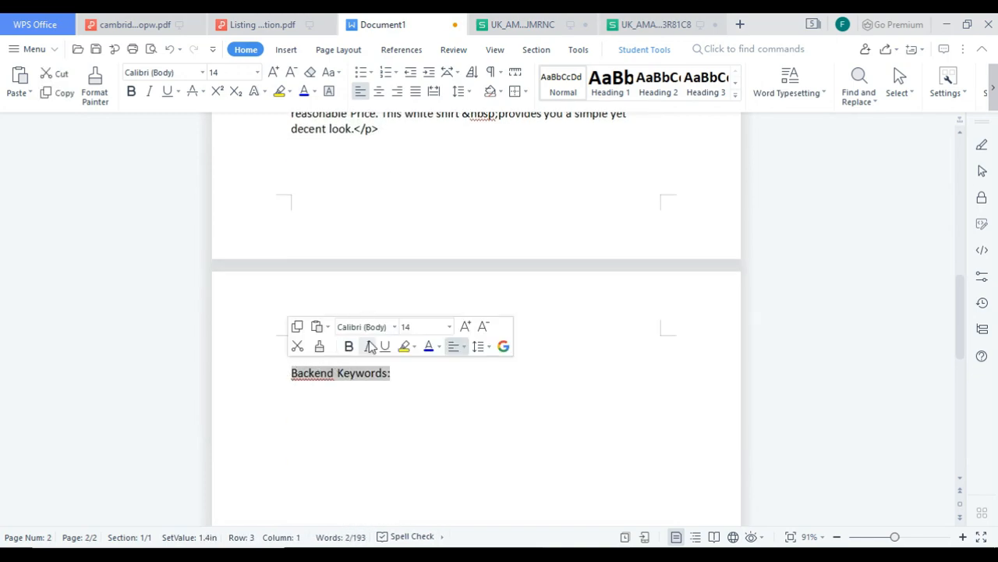
left_click(347, 348)
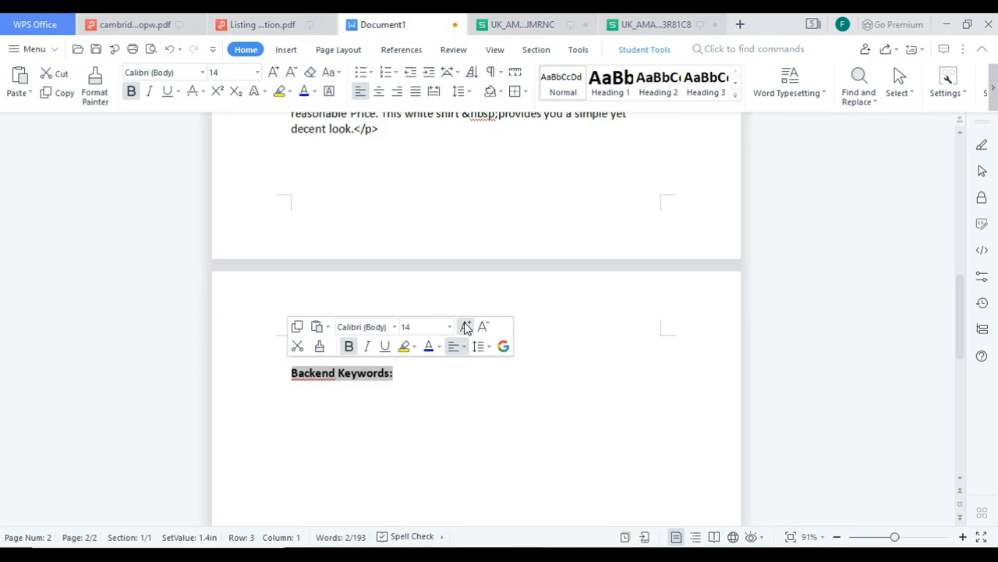
left_click(466, 327)
left_click(455, 415)
left_click(463, 376)
key("Return")
key("Return")
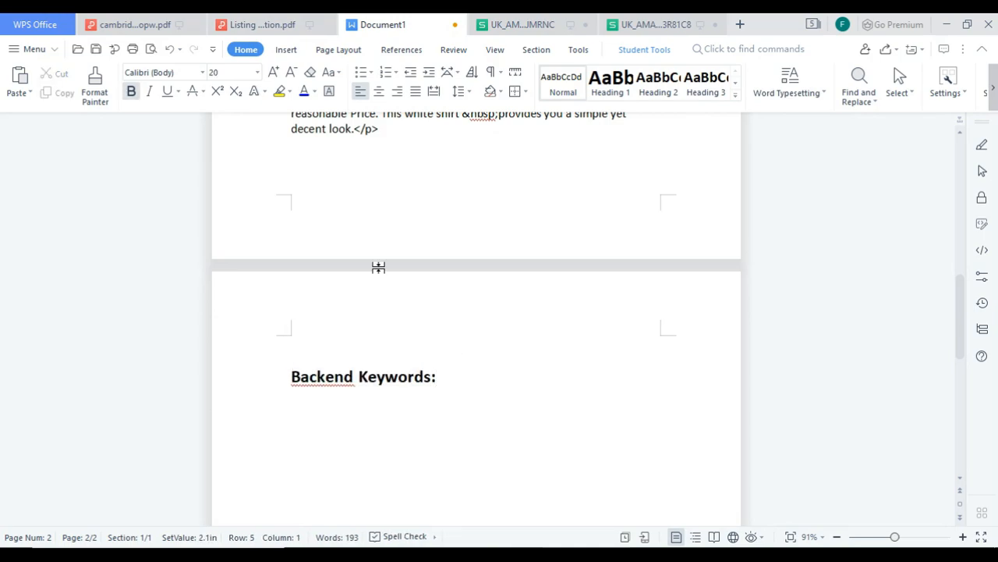
Switch to the UK_AM...JMRNC keyword spreadsheet and examine its phrases for possible backend keywords.
left_click(483, 29)
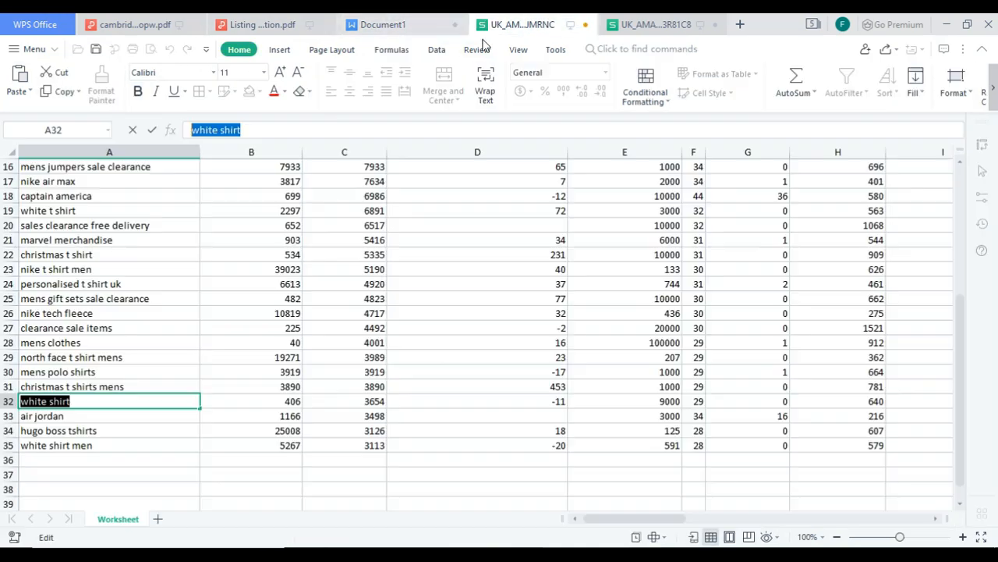
scroll(152, 269, "up", 5)
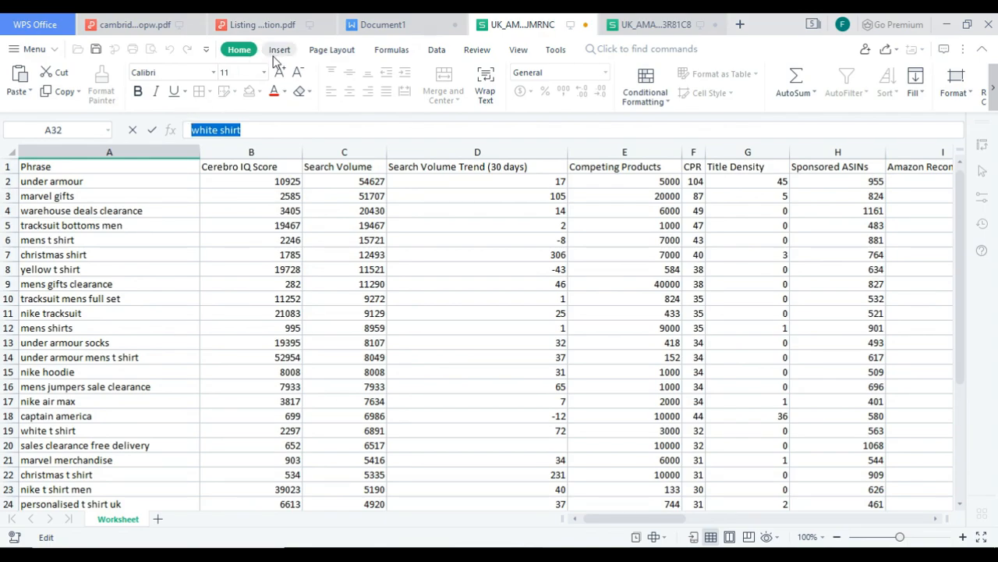
left_click(93, 178)
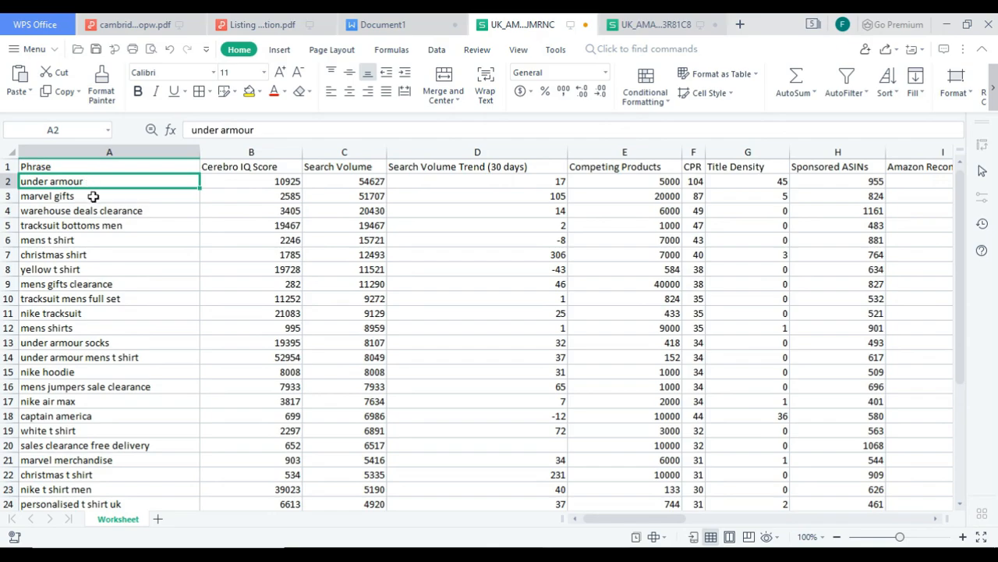
left_click(72, 206)
left_click(80, 198)
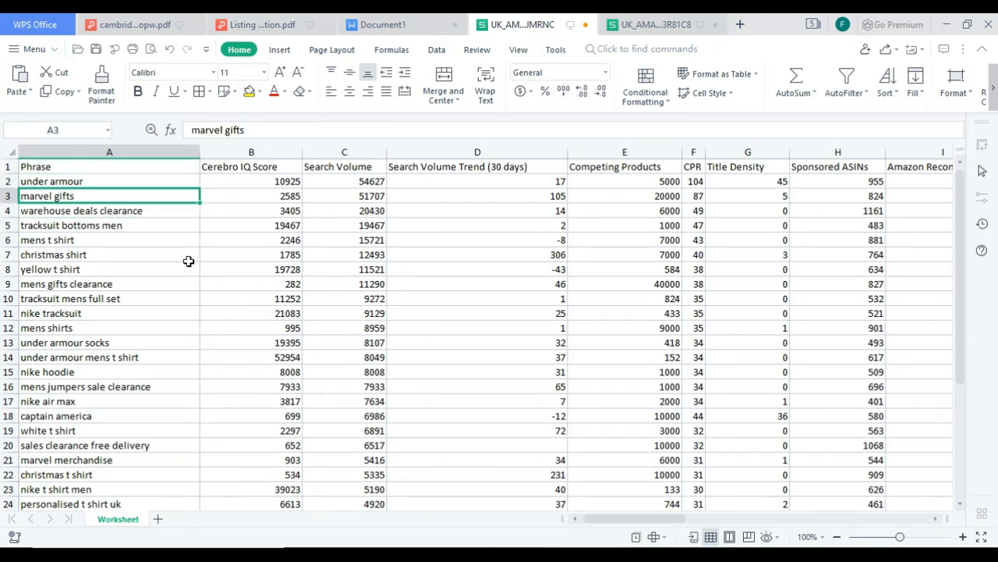
scroll(148, 260, "down", 1)
scroll(138, 249, "up", 1)
left_click(89, 241)
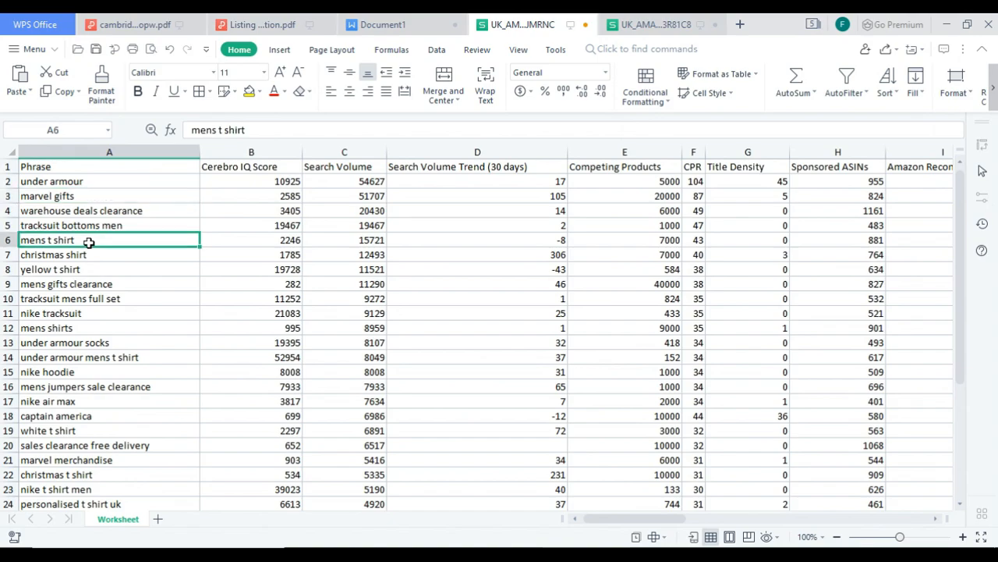
left_click(87, 273)
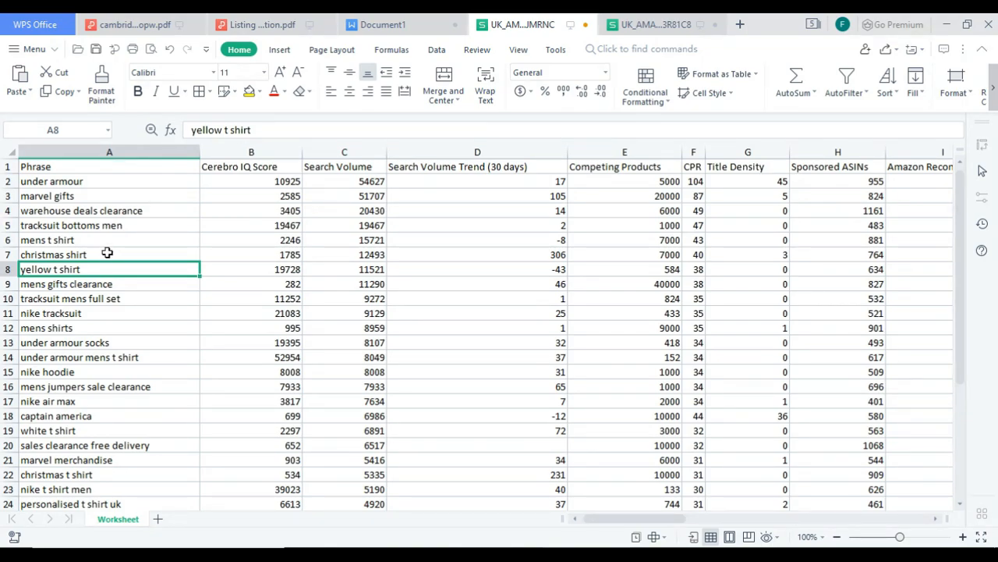
Copy the phrase "mens t shirt" from the spreadsheet and paste it beneath the Backend Keywords heading in Document1.
left_click(97, 239)
left_click_drag(245, 129, 192, 129)
right_click(202, 129)
left_click(234, 160)
left_click(400, 20)
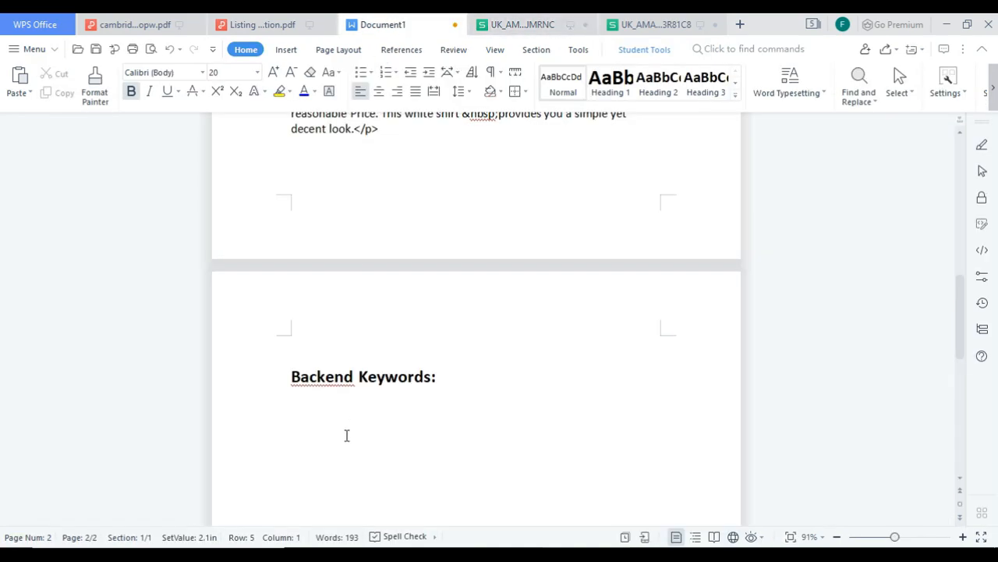
right_click(335, 415)
left_click(426, 194)
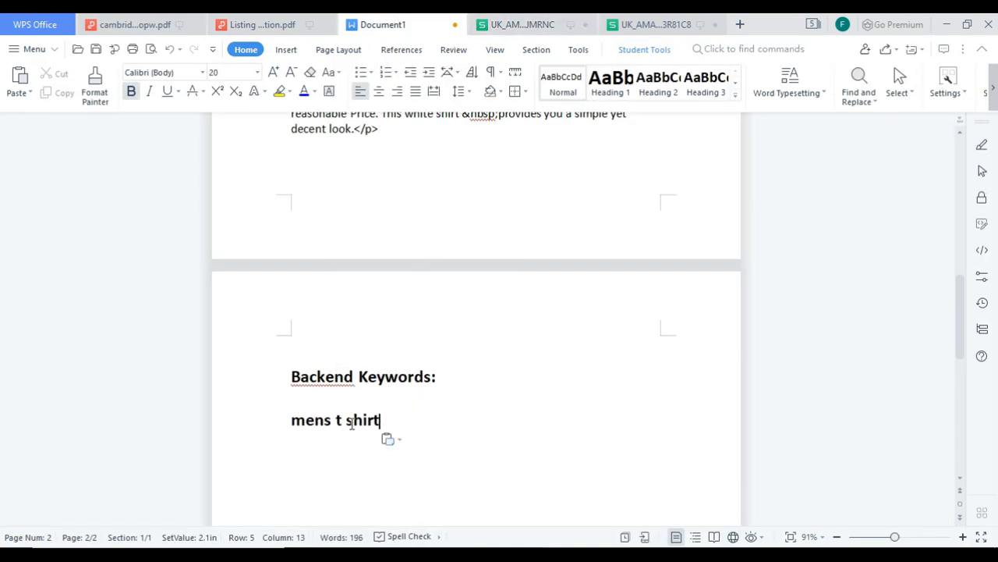
Cut "mens t shirt" out of the document and return to the UK_AM...JMRNC spreadsheet.
scroll(402, 382, "down", 2)
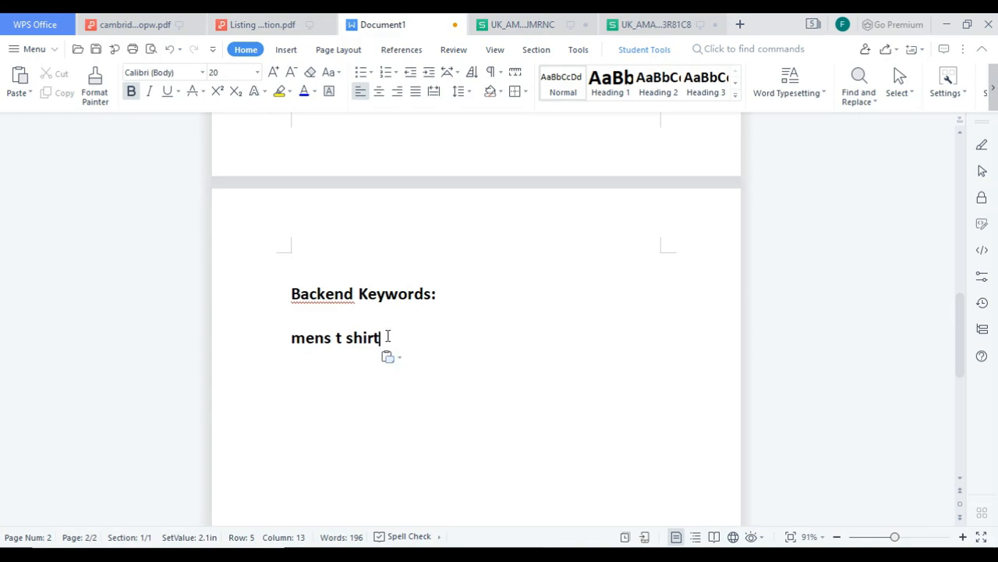
left_click_drag(381, 337, 289, 337)
key("ctrl+x")
left_click(555, 30)
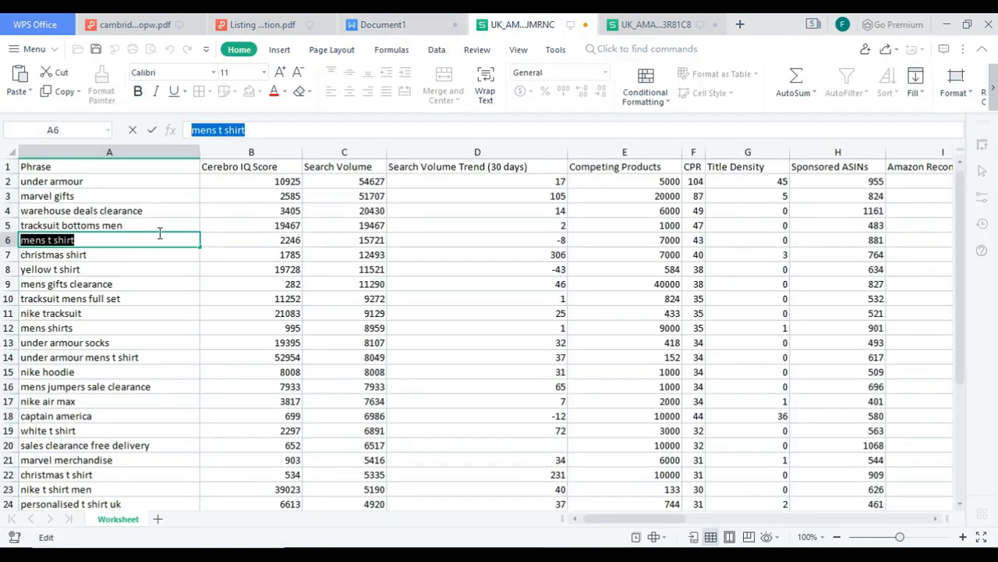
left_click(86, 256)
left_click(260, 130)
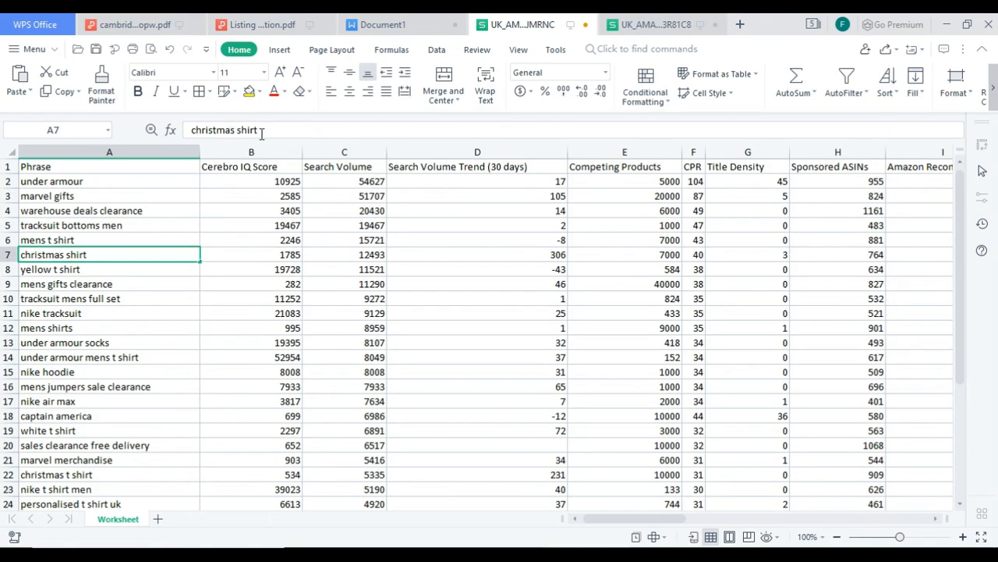
double_click(245, 130)
scroll(161, 224, "down", 1)
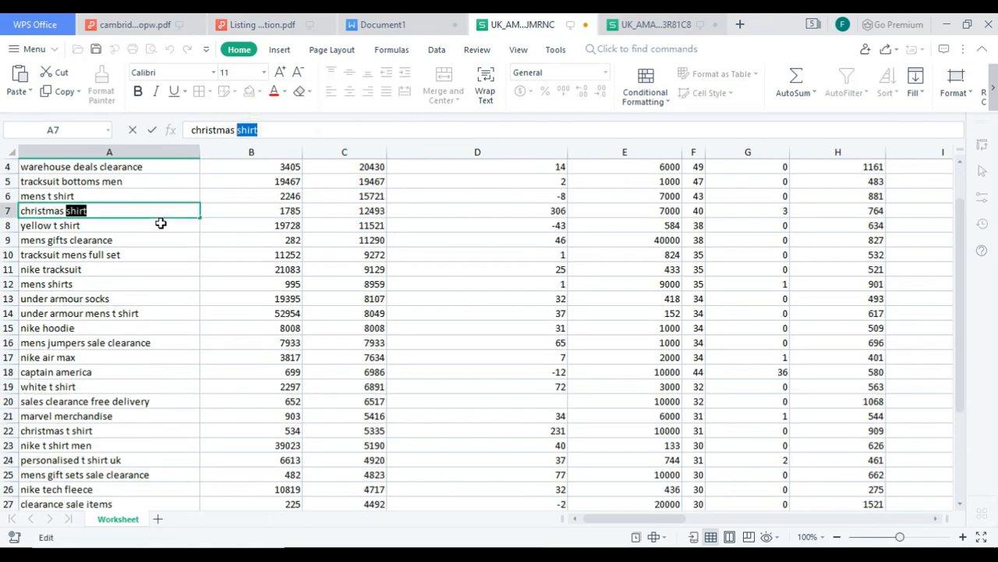
Copy the phrase "tracksuit bottoms men" from the spreadsheet and paste it beneath the Backend Keywords heading in Document1.
left_click(111, 181)
left_click_drag(294, 130, 195, 133)
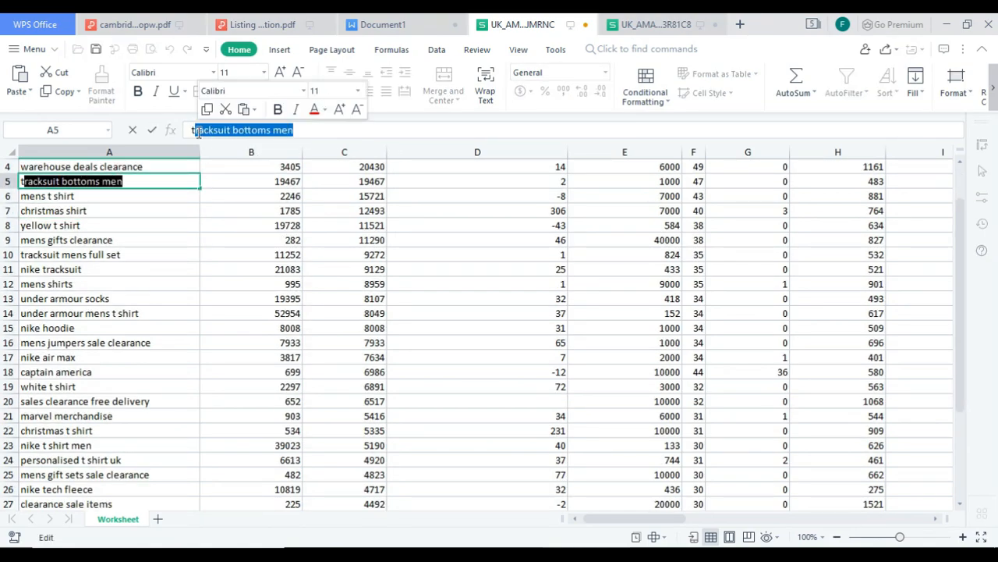
right_click(205, 133)
left_click(182, 138)
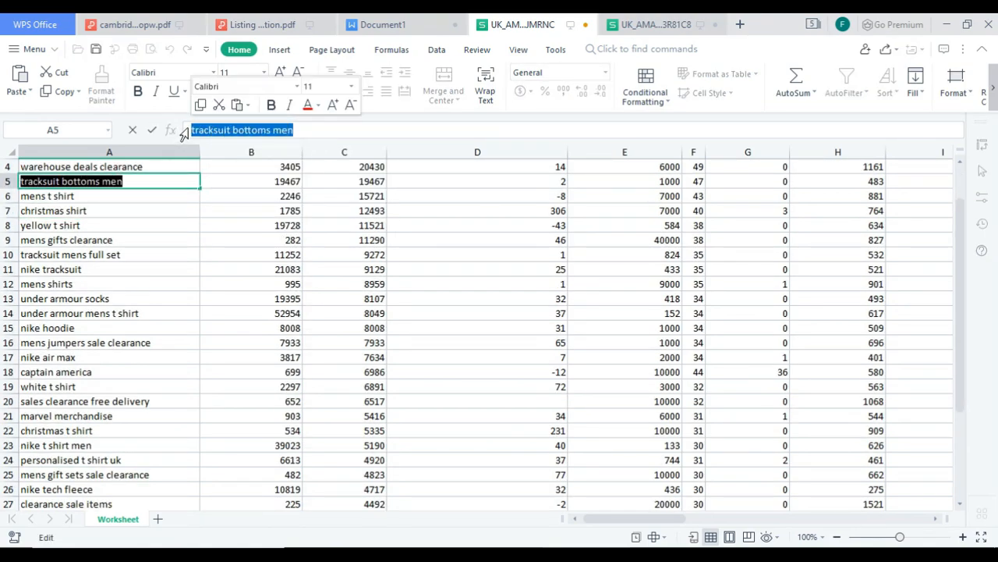
right_click(230, 139)
left_click(261, 164)
left_click(383, 24)
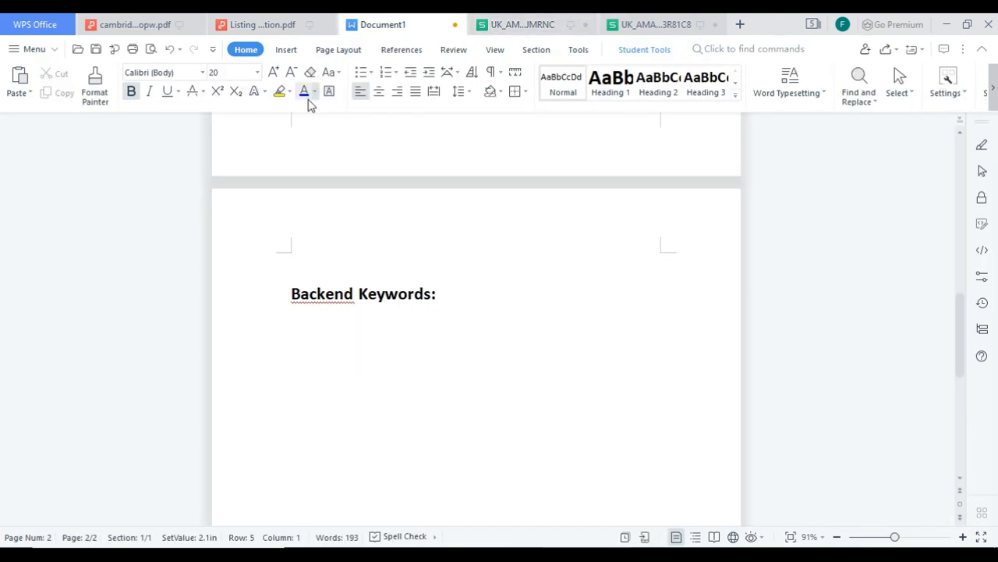
right_click(299, 337)
left_click(366, 118)
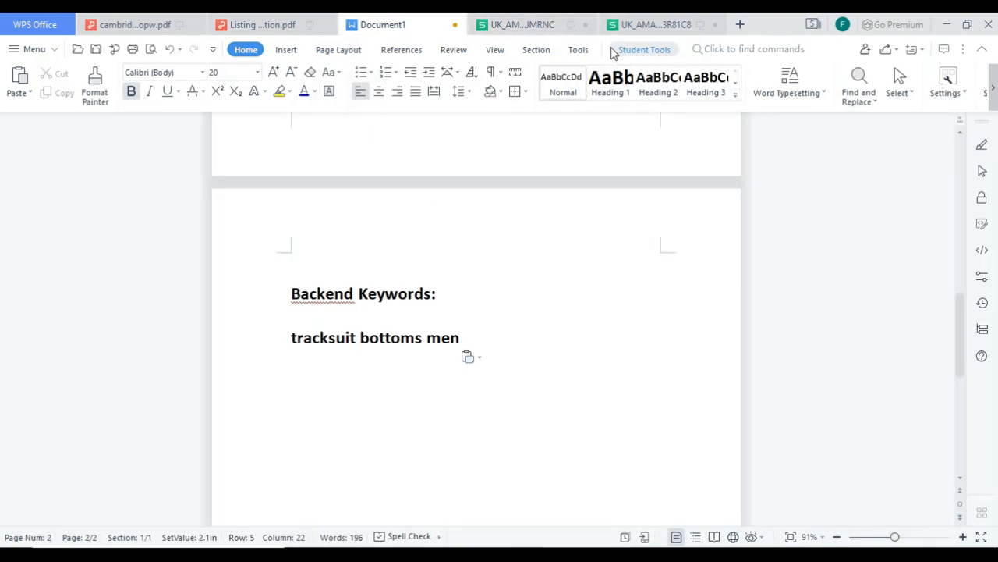
Switch to the UK_AMA...3R81C8 spreadsheet and copy the phrase "my orders" from its keyword list.
left_click(639, 24)
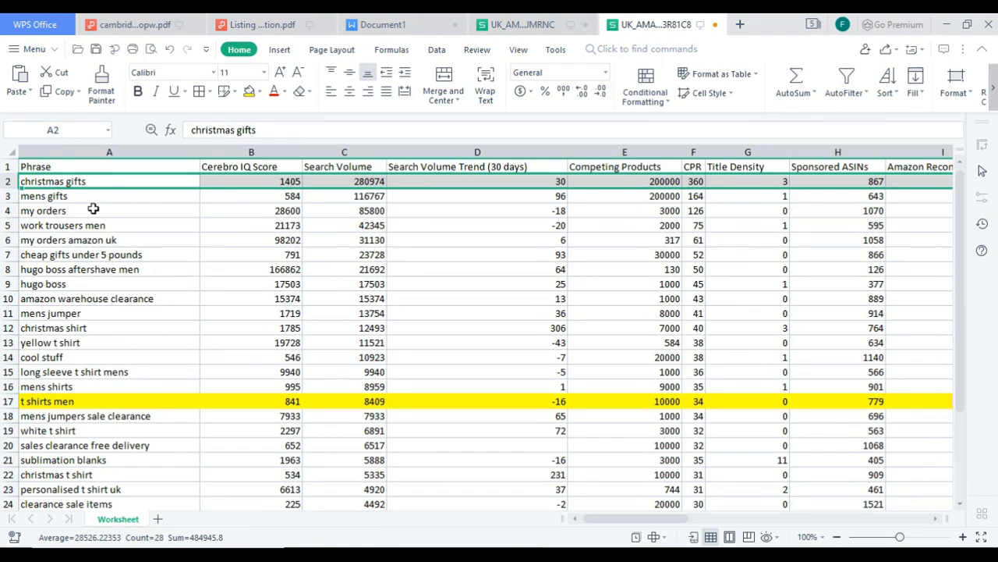
left_click(88, 196)
left_click(88, 225)
left_click(91, 209)
left_click_drag(242, 129, 189, 127)
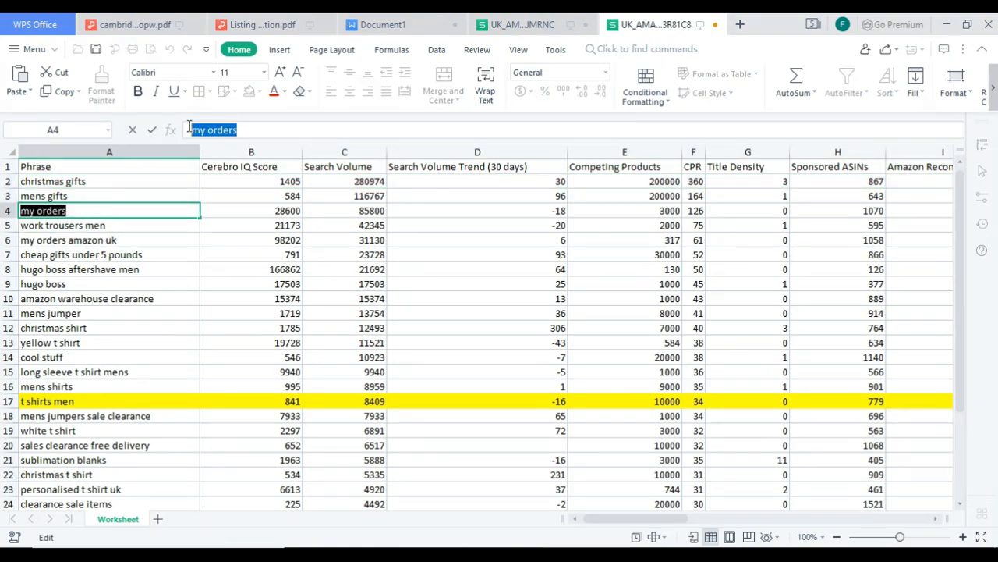
right_click(200, 129)
left_click(226, 158)
Return to Document1 and paste "my orders" after "tracksuit bottoms men".
left_click(509, 23)
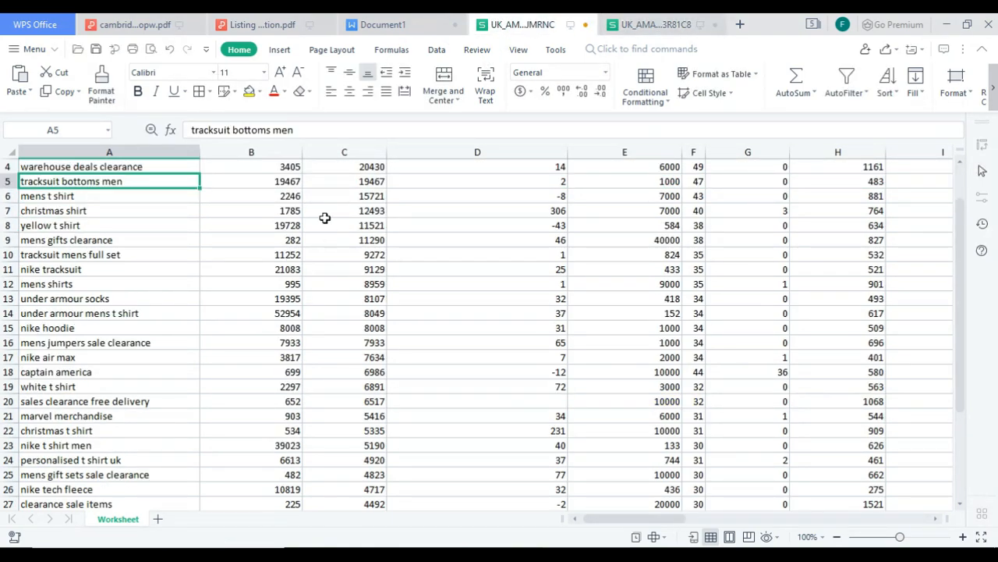
left_click(382, 24)
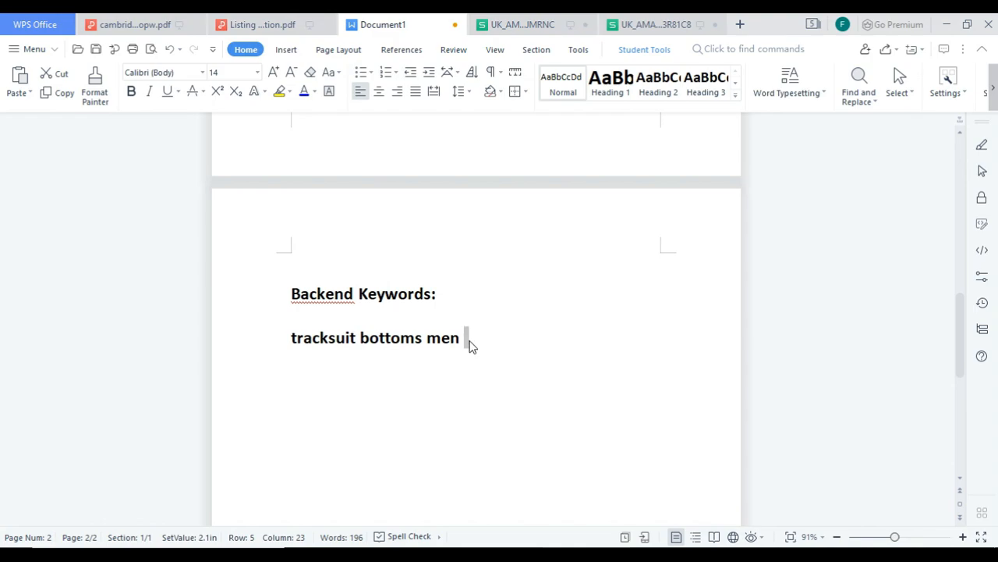
right_click(470, 345)
left_click(529, 134)
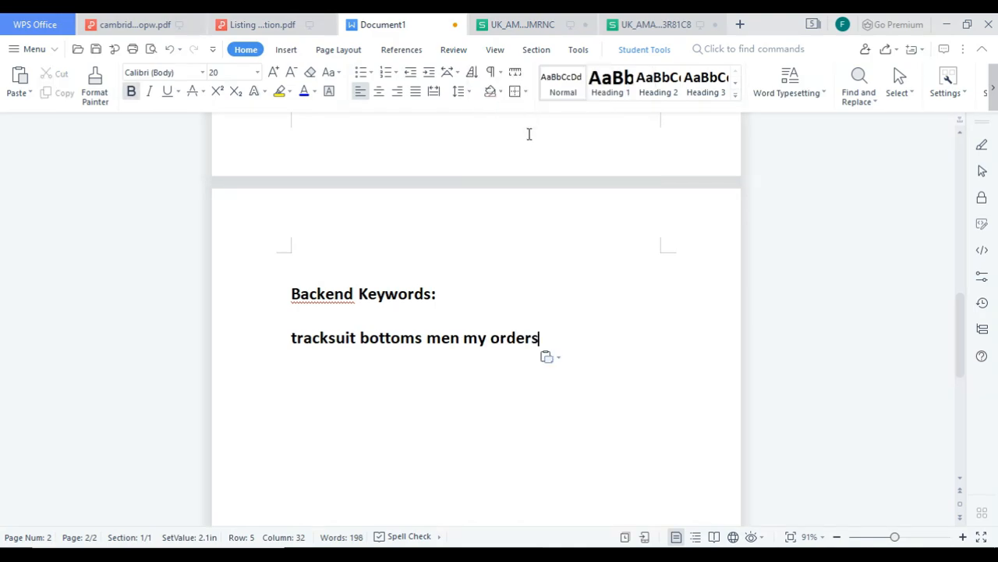
Switch to the UK_AMA...3R81C8 spreadsheet and copy the phrase "todays deals" from the end of its keyword list.
left_click(647, 25)
scroll(182, 294, "down", 2)
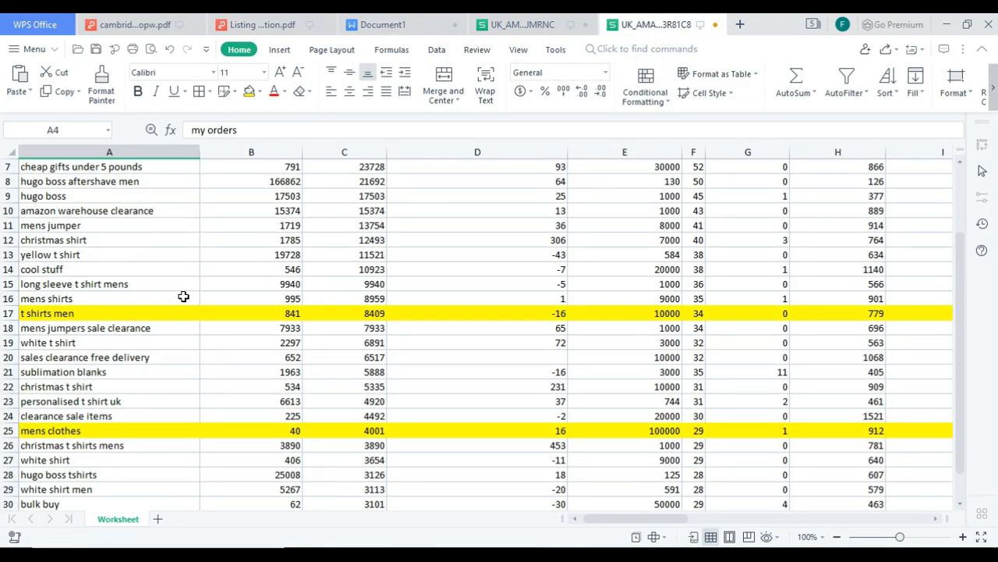
scroll(122, 442, "down", 3)
scroll(125, 413, "up", 3)
scroll(54, 484, "down", 1)
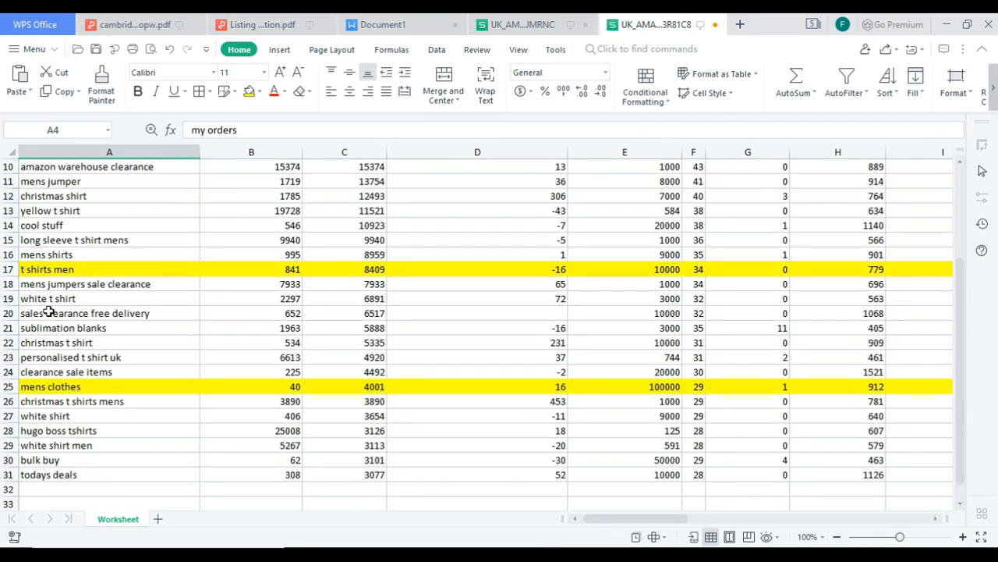
left_click(60, 477)
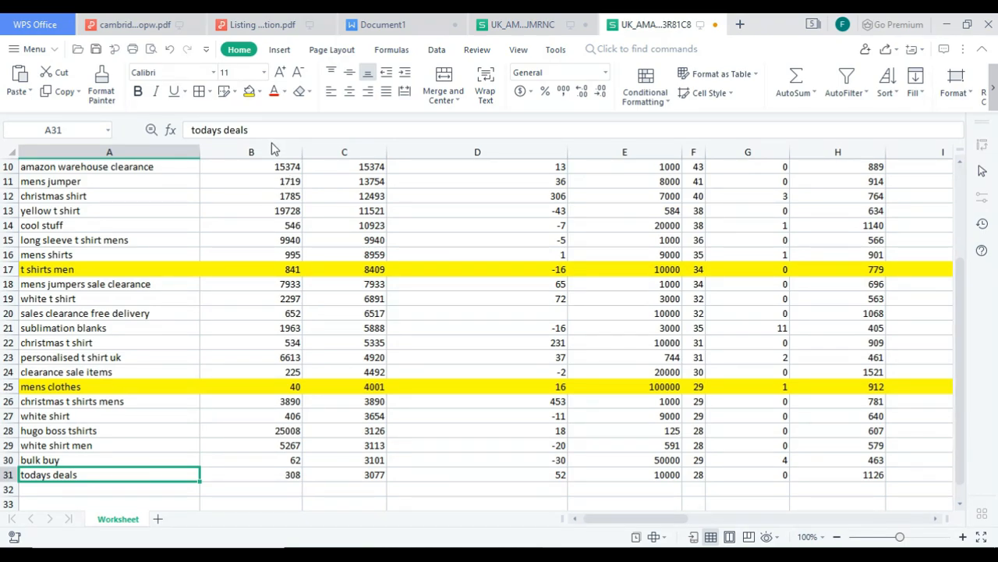
left_click_drag(253, 129, 192, 130)
right_click(201, 129)
left_click(234, 159)
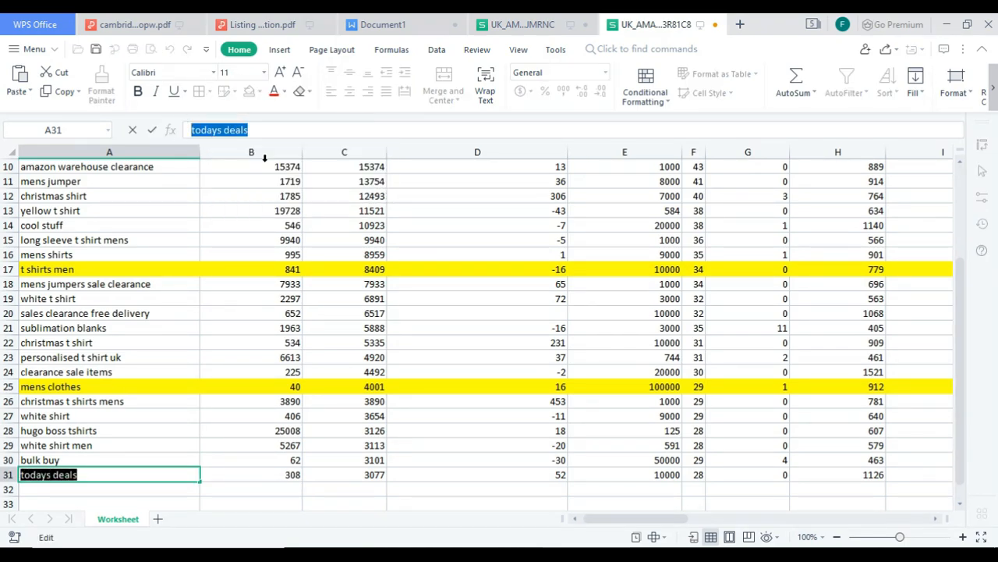
Paste "todays deals" into Document1 and join it to the line ending in "my orders".
left_click(382, 24)
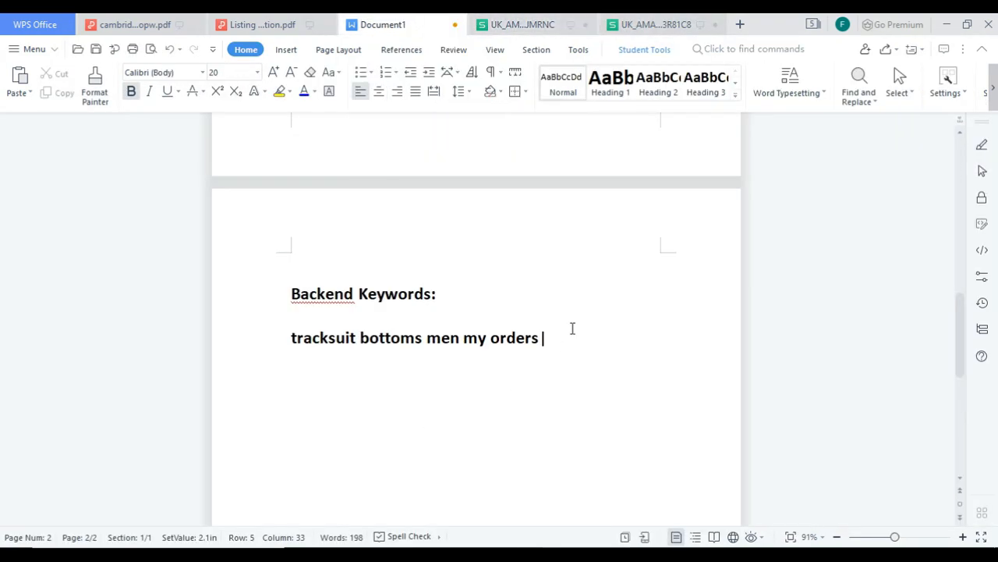
right_click(550, 353)
left_click(605, 131)
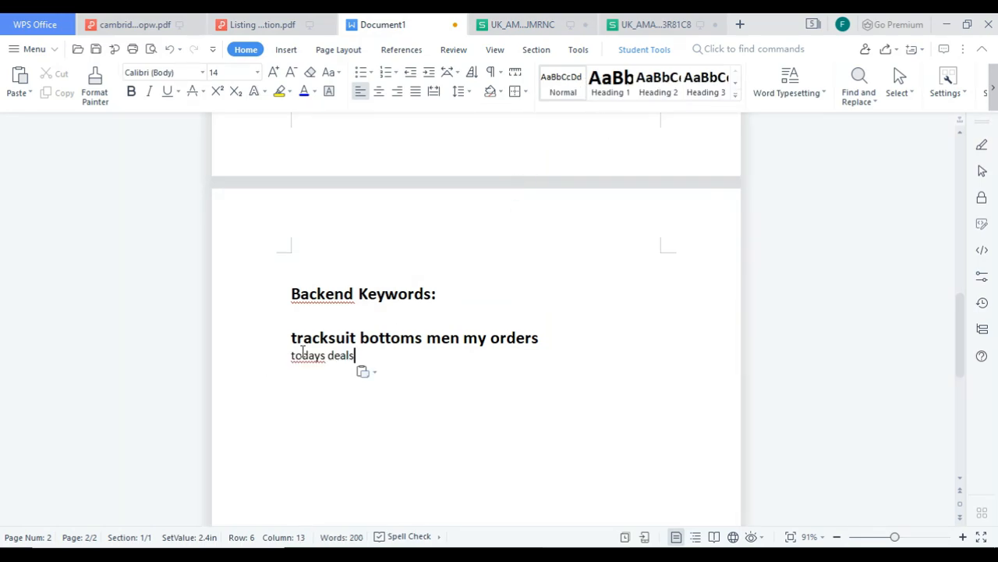
key("Home")
key("BackSpace")
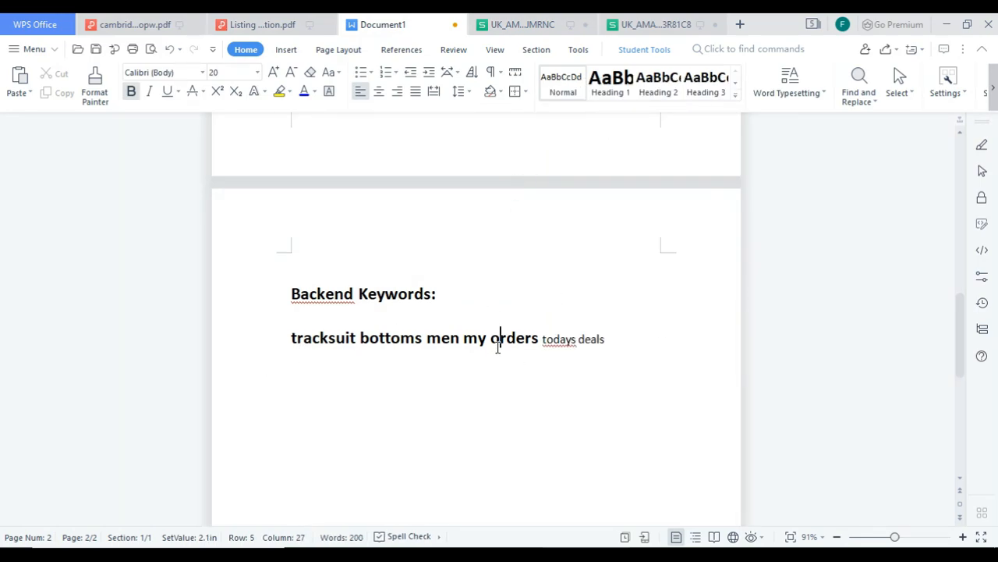
Set the pasted "todays deals" to font size 20 and make the whole backend keyword line bold.
left_click_drag(649, 337, 515, 339)
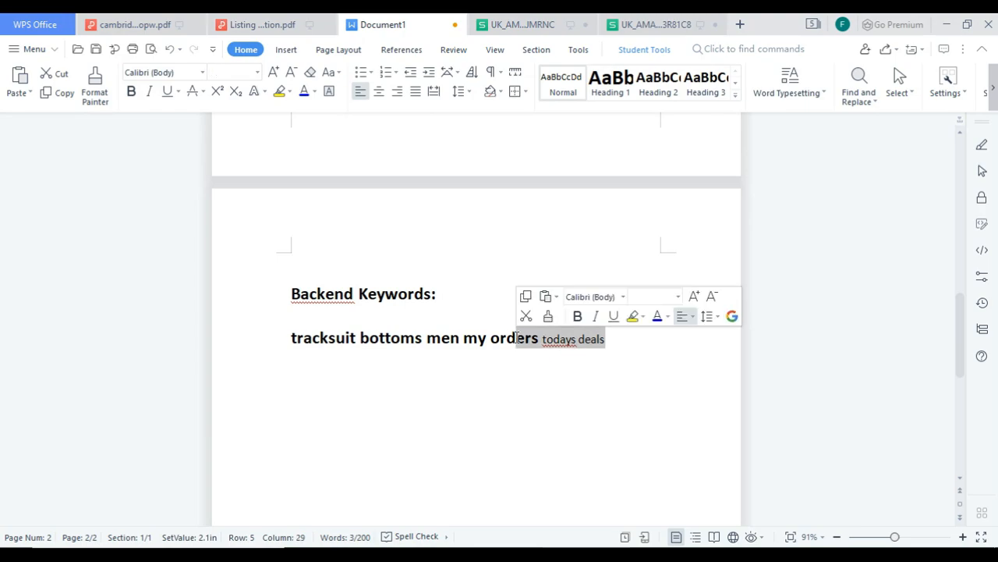
left_click(671, 295)
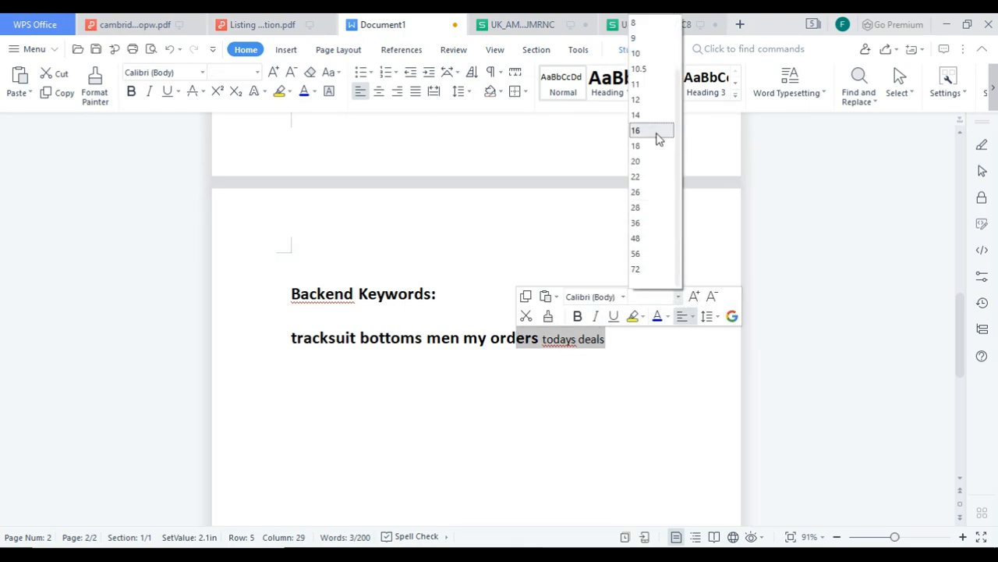
left_click(643, 164)
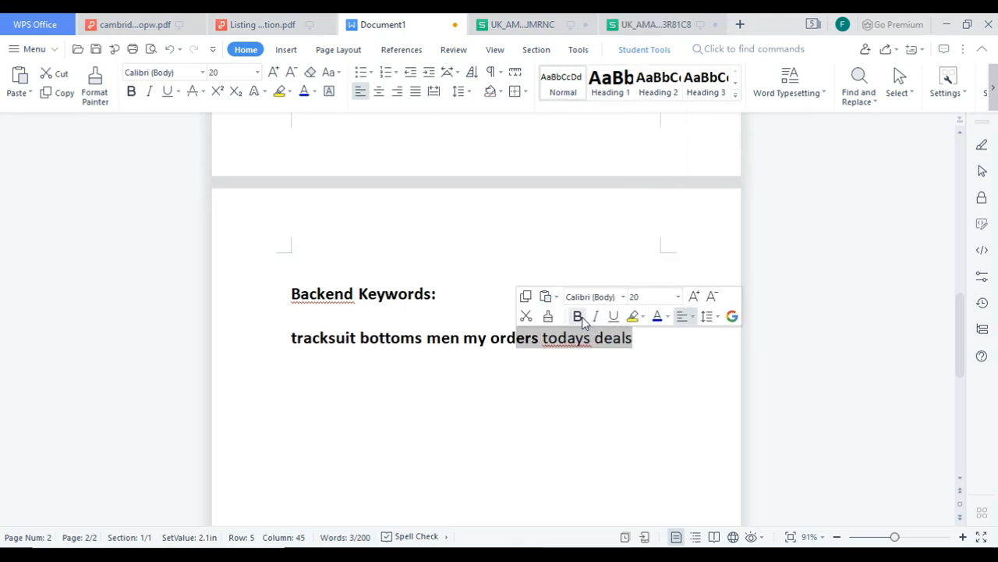
left_click(577, 316)
left_click(649, 334)
left_click_drag(649, 334, 223, 340)
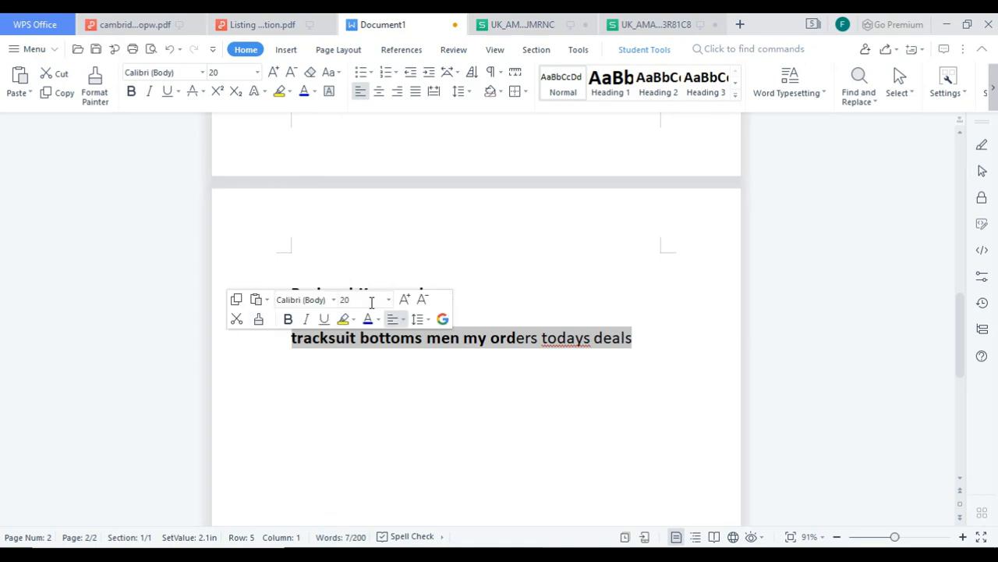
left_click(289, 320)
left_click(289, 320)
left_click(672, 335)
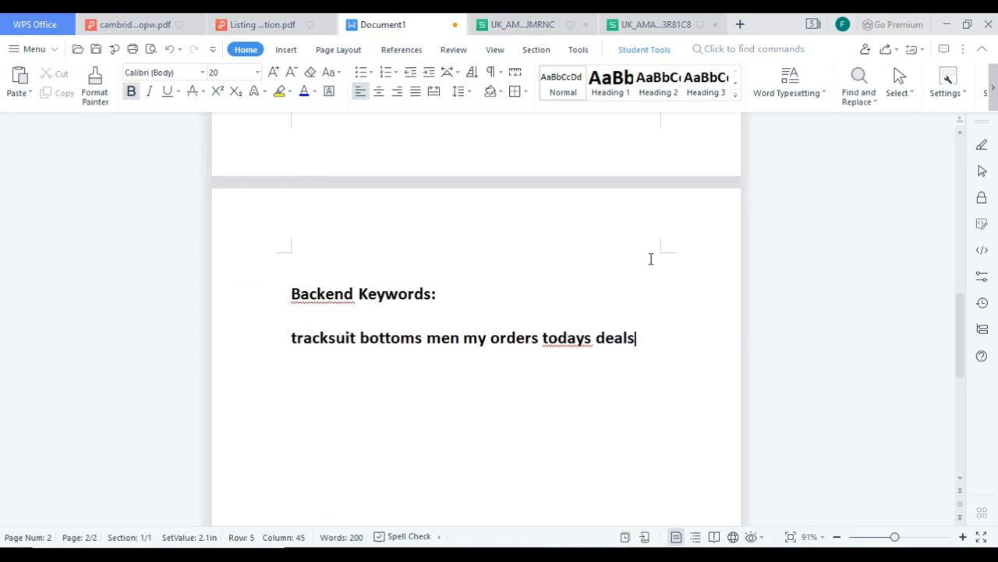
Copy "sales clearance free delivery" from the UK_AMA...3R81C8 spreadsheet and paste it after "todays deals" in Document1.
left_click(660, 24)
scroll(227, 370, "down", 2)
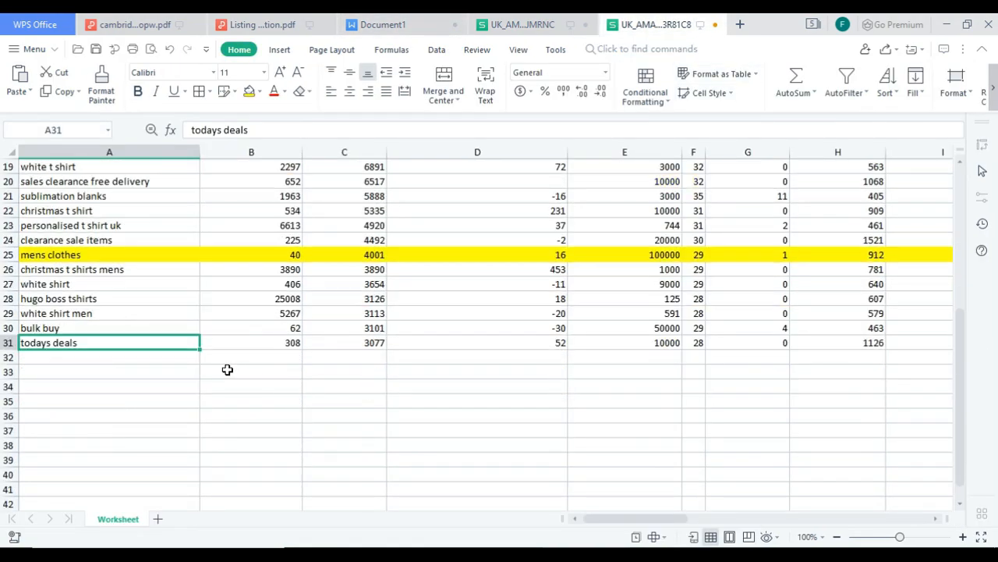
left_click(83, 225)
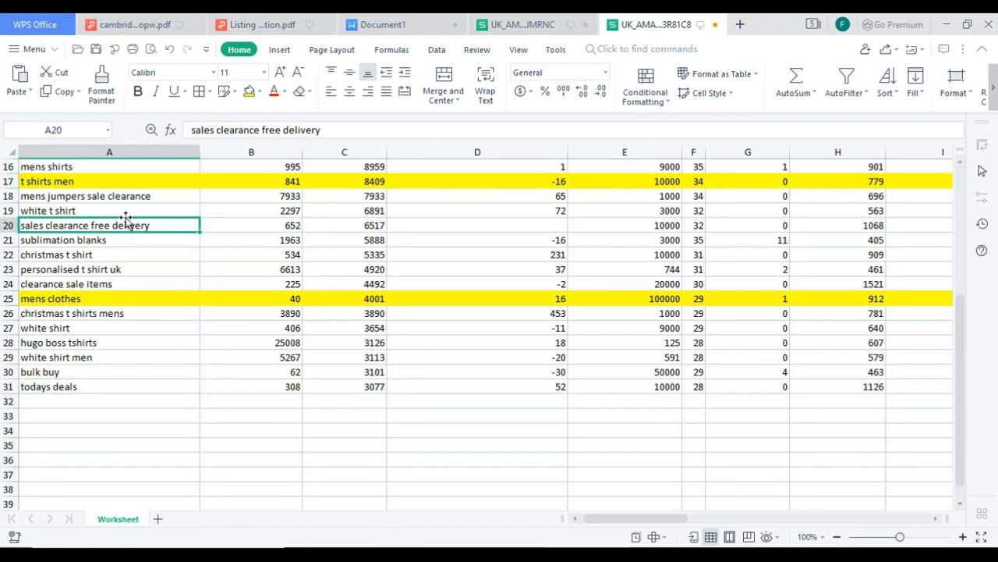
left_click_drag(324, 130, 183, 130)
right_click(207, 123)
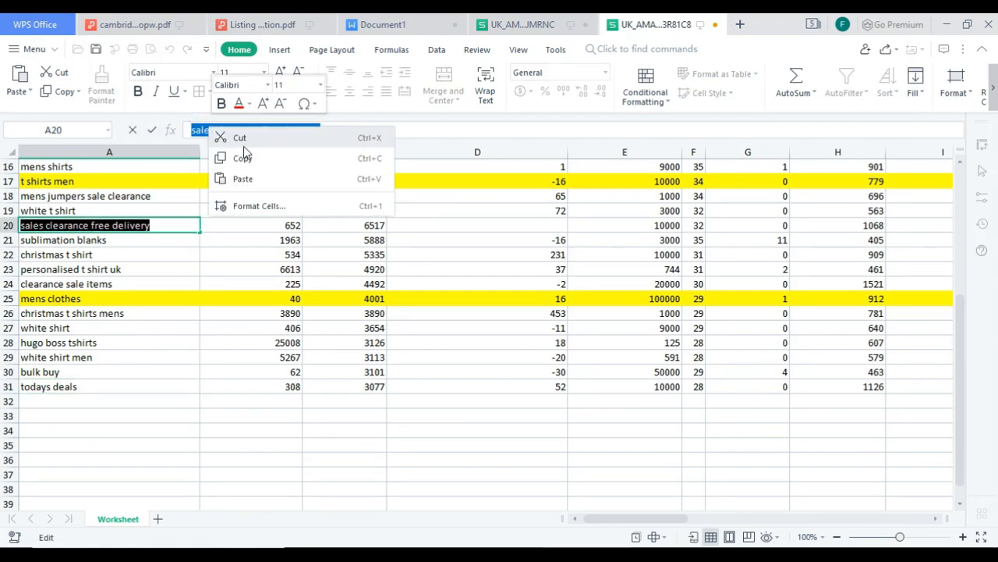
left_click(236, 158)
left_click(383, 25)
right_click(643, 333)
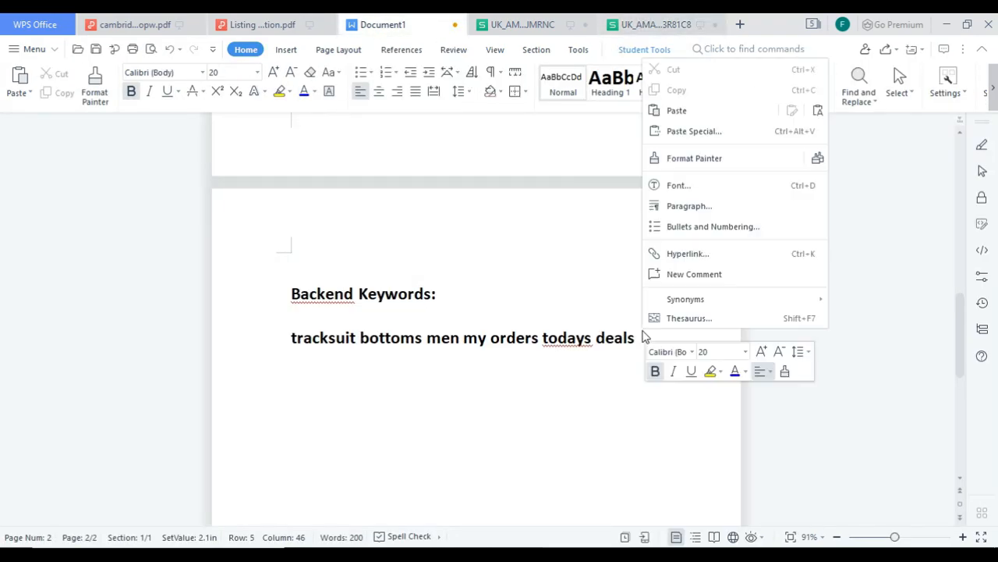
left_click(672, 108)
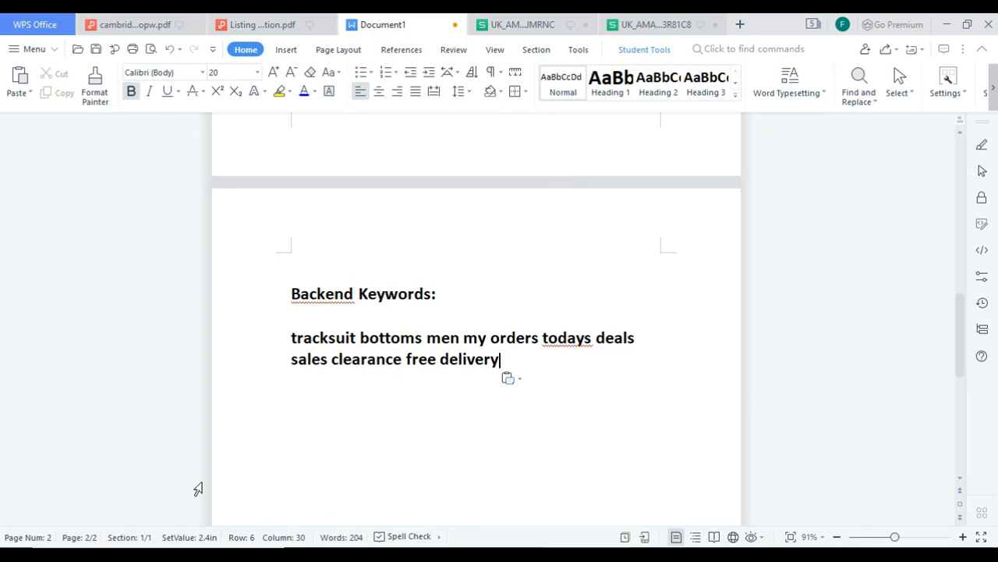
Copy "cool stuff" from the UK_AMA...3R81C8 spreadsheet and paste it after "sales clearance free delivery" in Document1.
left_click(651, 25)
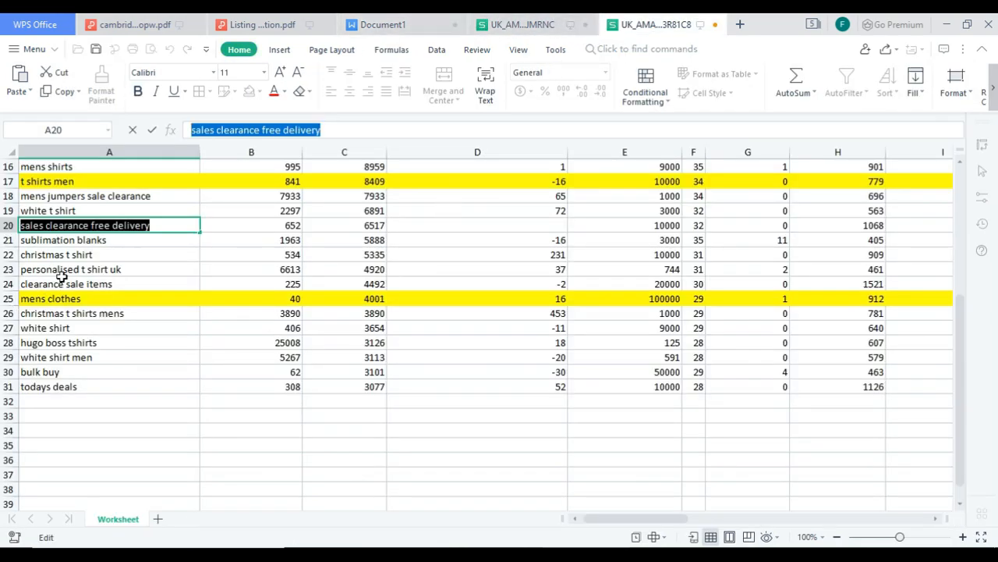
scroll(61, 277, "up", 3)
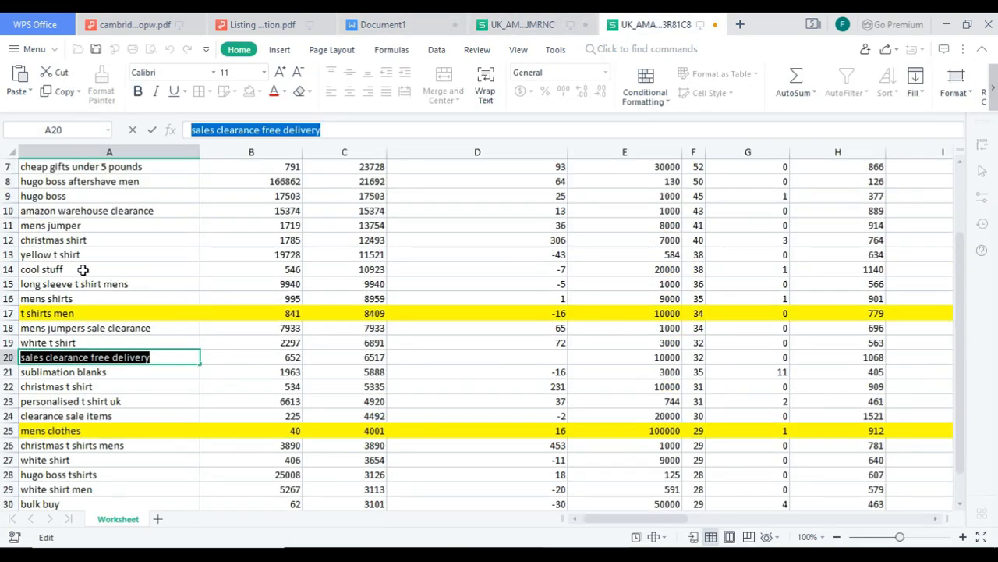
left_click(83, 269)
left_click_drag(301, 129, 189, 129)
right_click(221, 134)
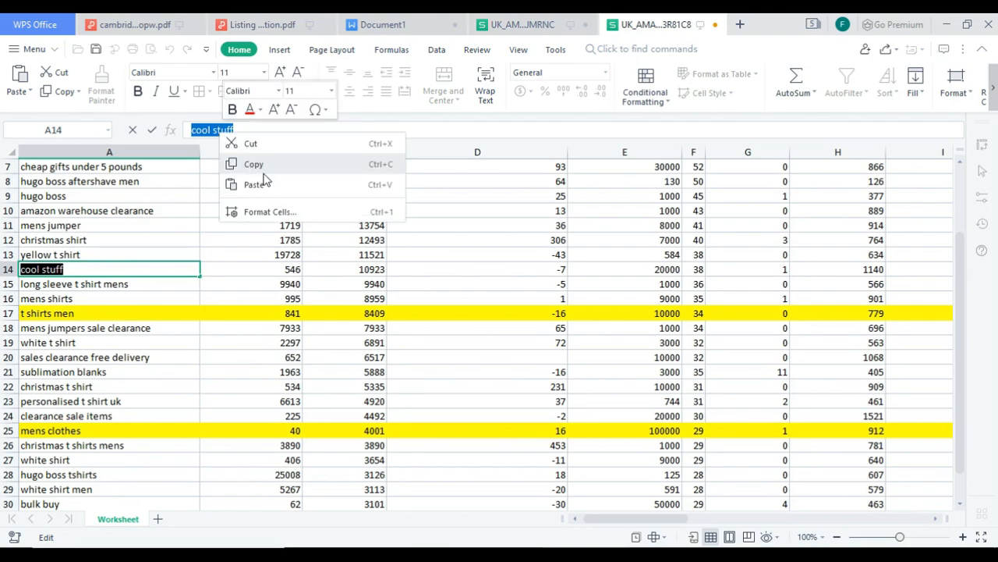
left_click(262, 167)
left_click(489, 24)
left_click(421, 24)
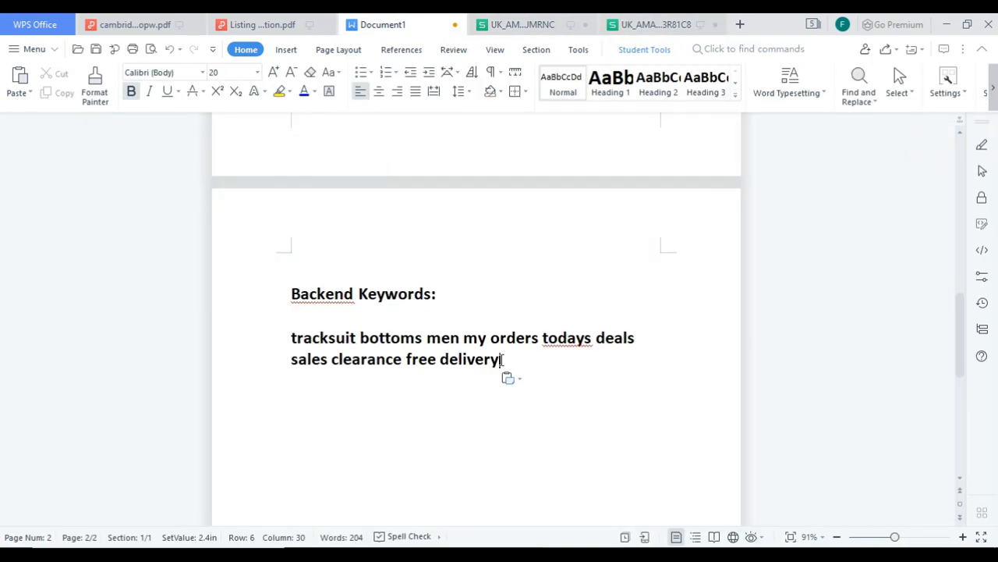
right_click(519, 359)
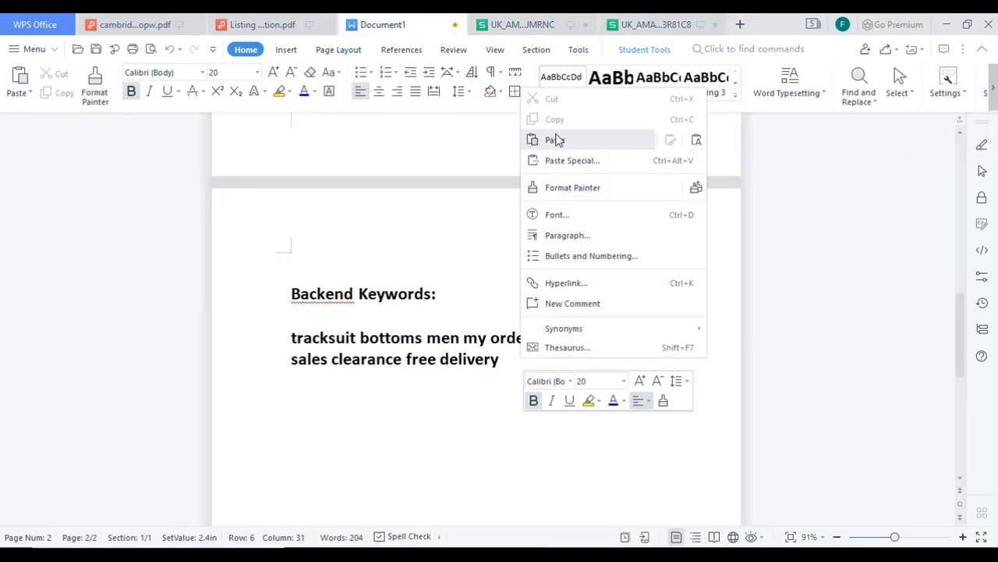
left_click(560, 139)
Copy "captain america" from the UK_AM...JMRNC spreadsheet and paste it after "cool stuff" in Document1.
left_click(517, 24)
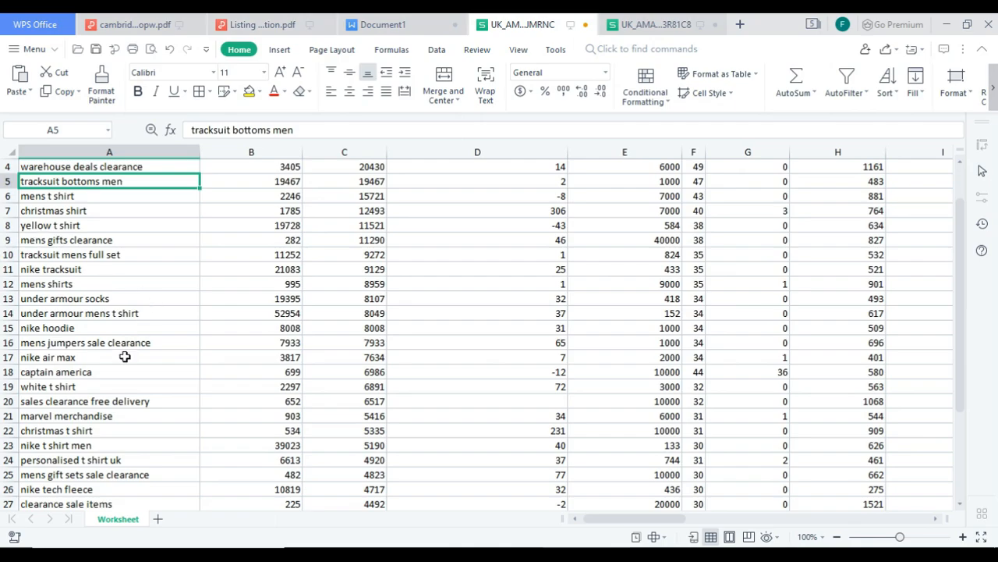
scroll(124, 356, "down", 3)
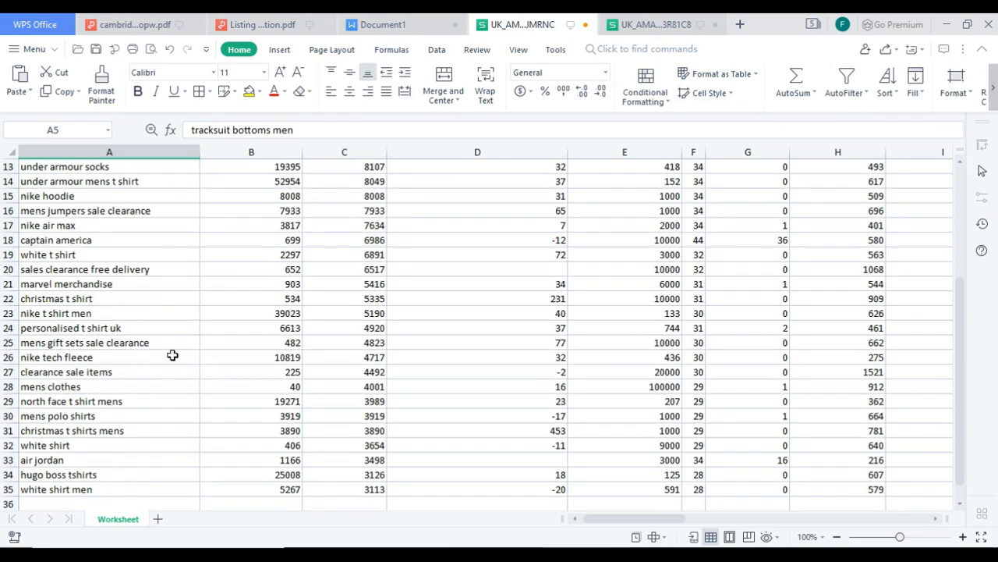
left_click(93, 243)
left_click_drag(271, 128, 184, 128)
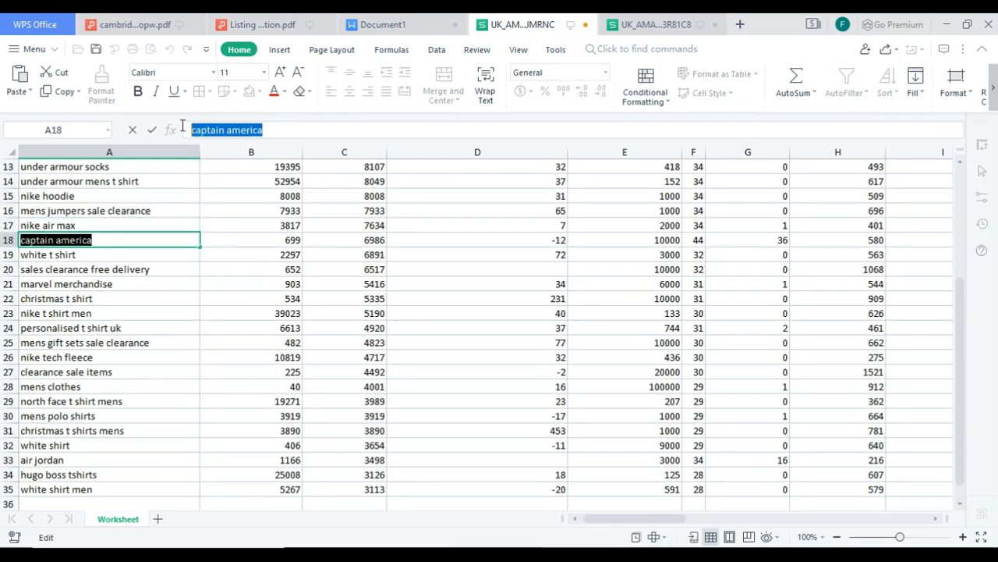
right_click(221, 127)
left_click(253, 160)
left_click(384, 24)
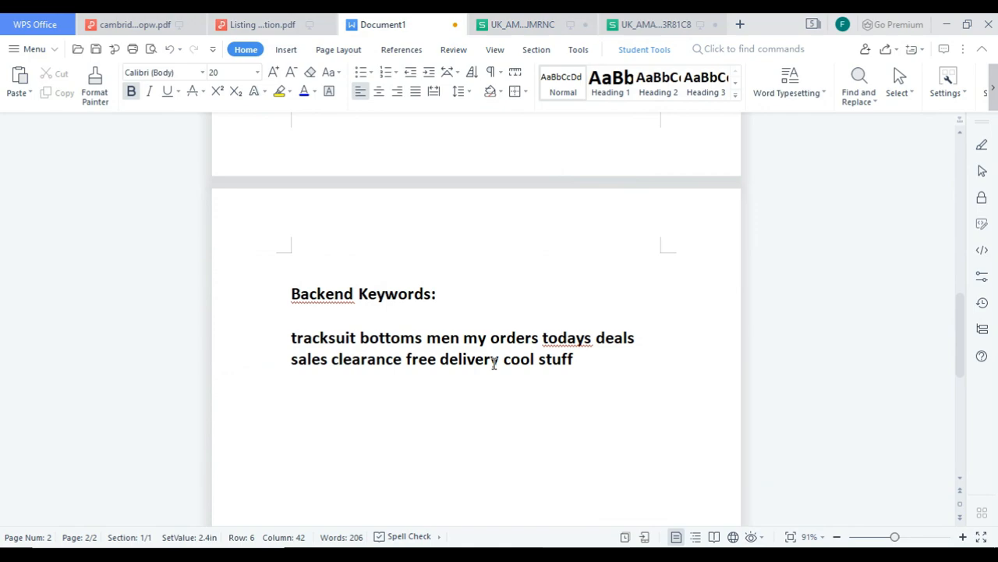
right_click(580, 368)
left_click(613, 133)
Copy "mens jumper" from the UK_AMA...3R81C8 spreadsheet and paste it after "captain america" in Document1.
left_click(649, 24)
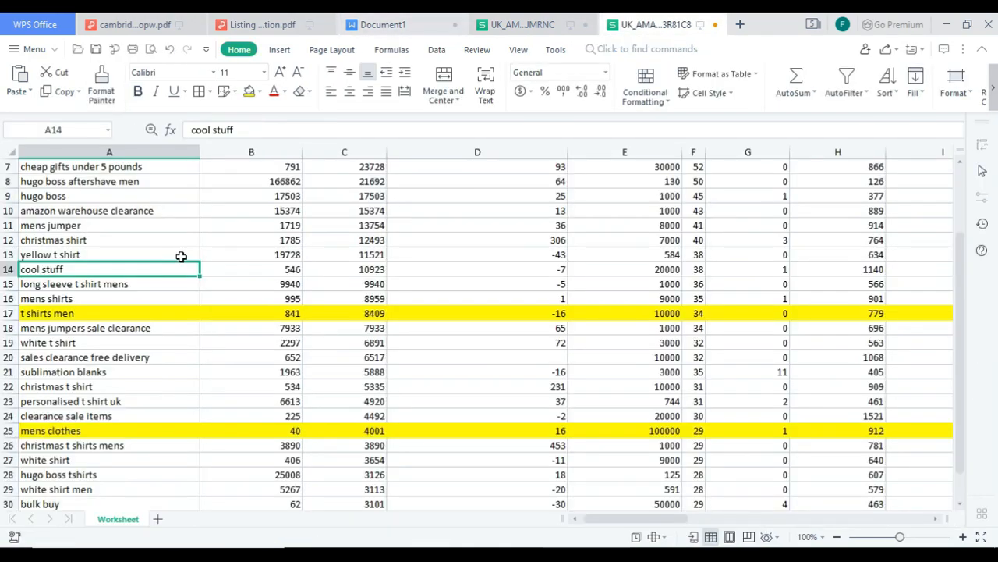
left_click(92, 227)
left_click_drag(253, 130, 201, 131)
right_click(213, 138)
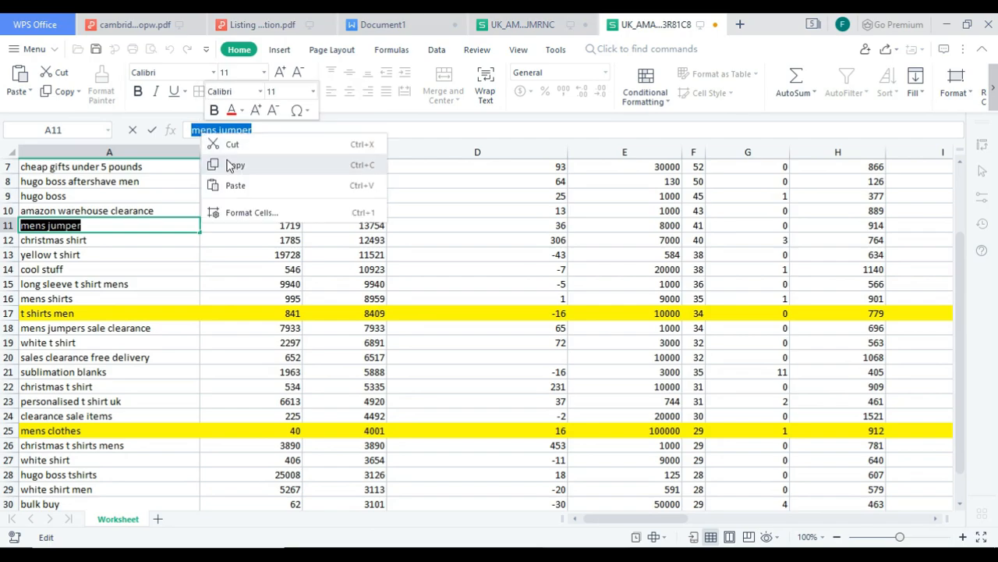
left_click(234, 163)
left_click(382, 25)
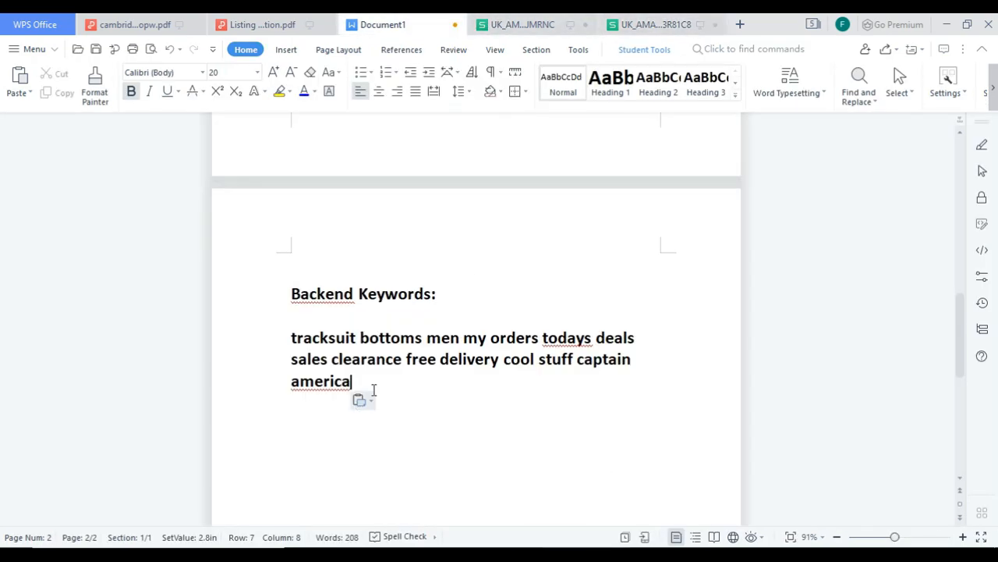
right_click(368, 383)
left_click(401, 160)
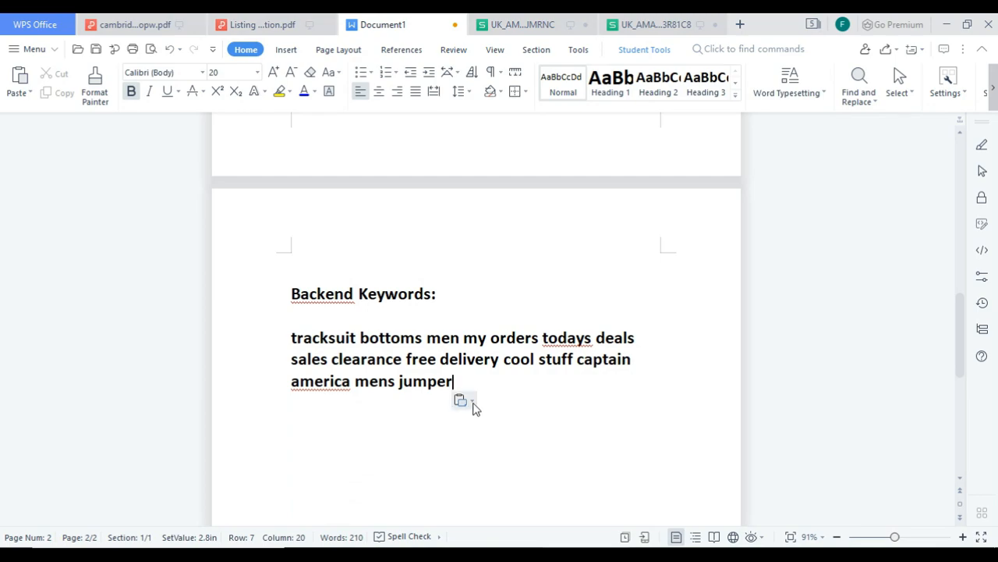
Select the full backend keyword text from "tracksuit bottoms men" through "mens jumper".
left_click_drag(473, 383, 289, 338)
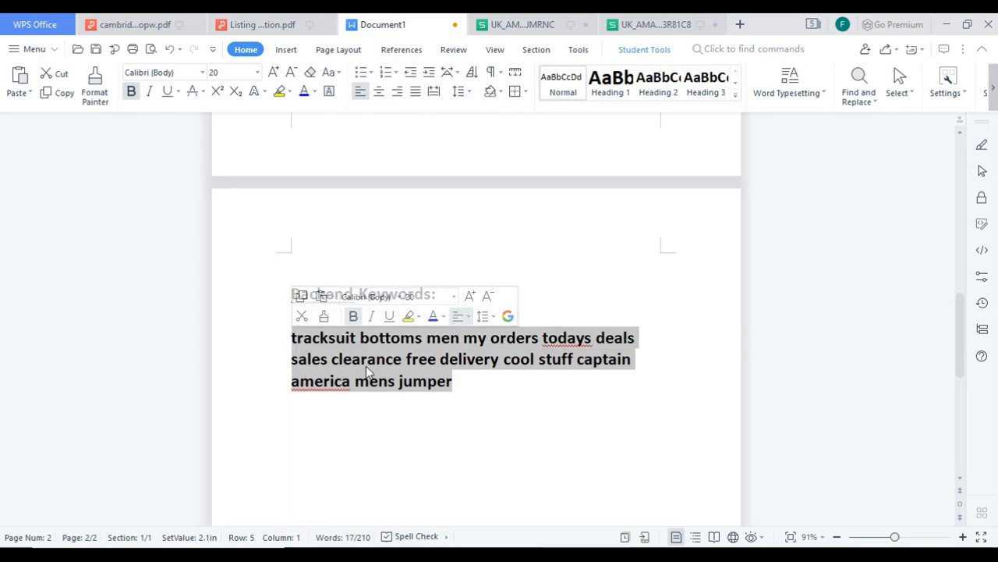